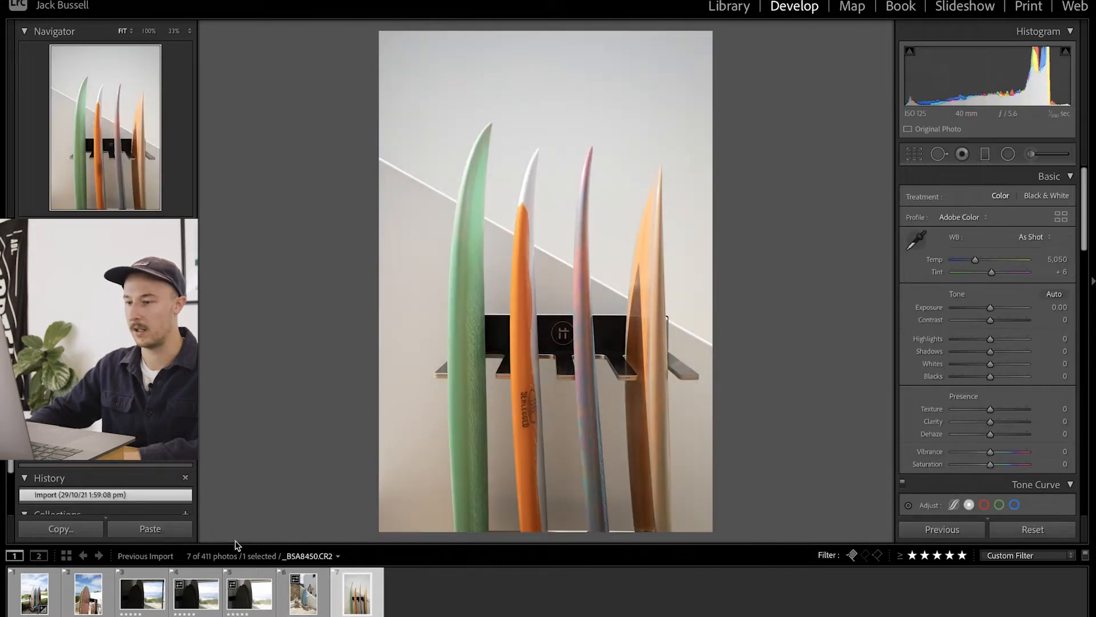
Step: Look through the surfboard photos and open the beachfront shot of the outdoor rack for editing
click(41, 597)
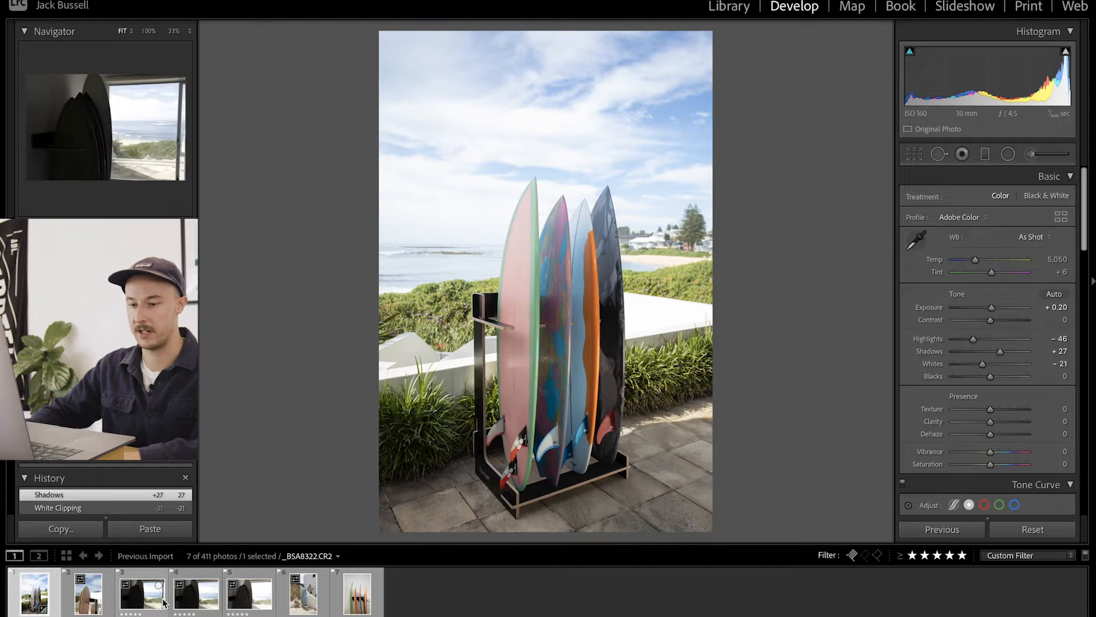
click(358, 599)
click(309, 599)
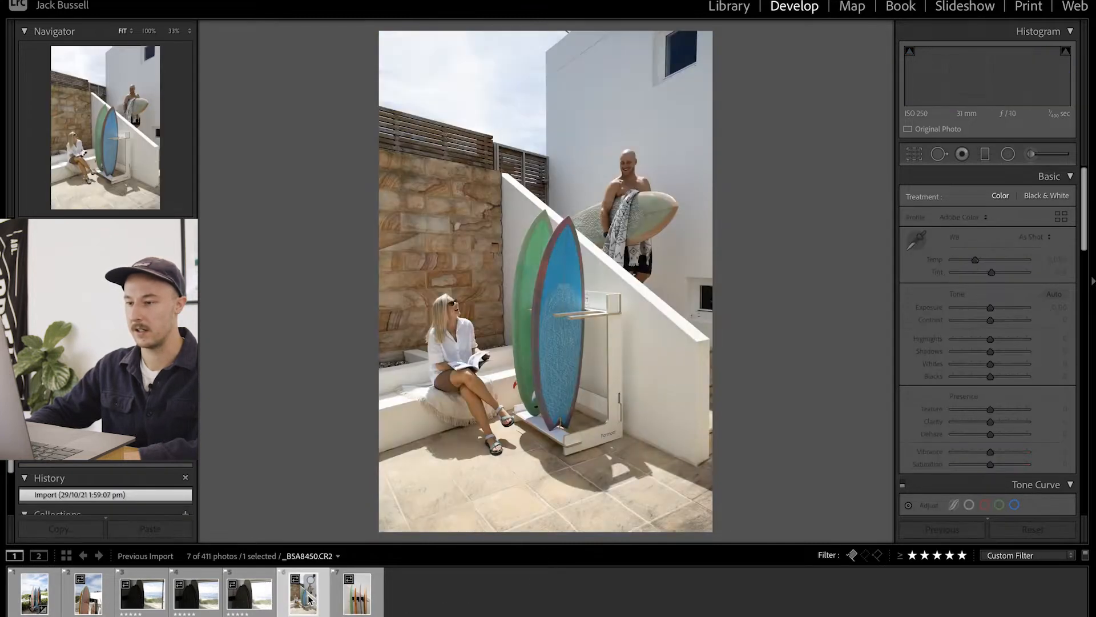
click(48, 599)
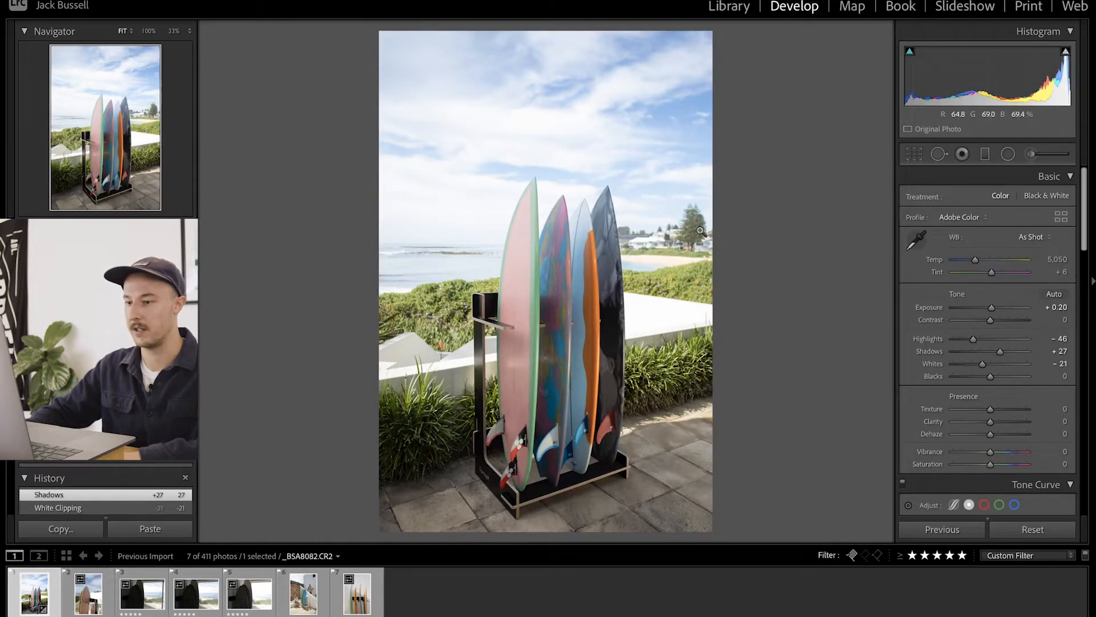
Step: Enable the lens profile corrections and chromatic aberration removal for the beachfront rack photo
scroll(1031, 372, down, 5)
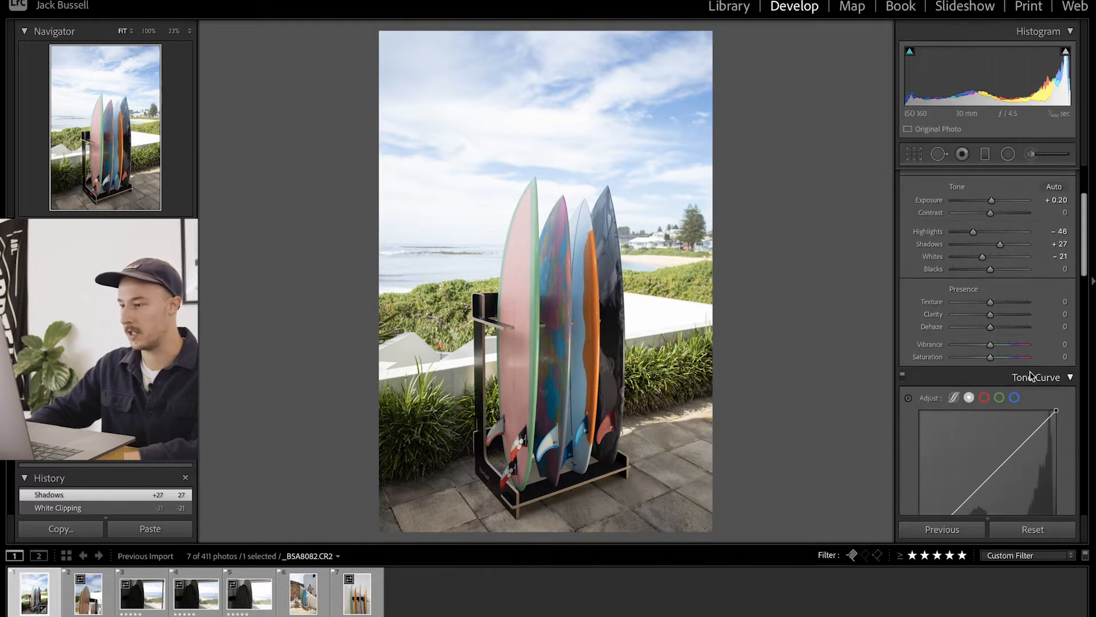
scroll(1031, 372, down, 20)
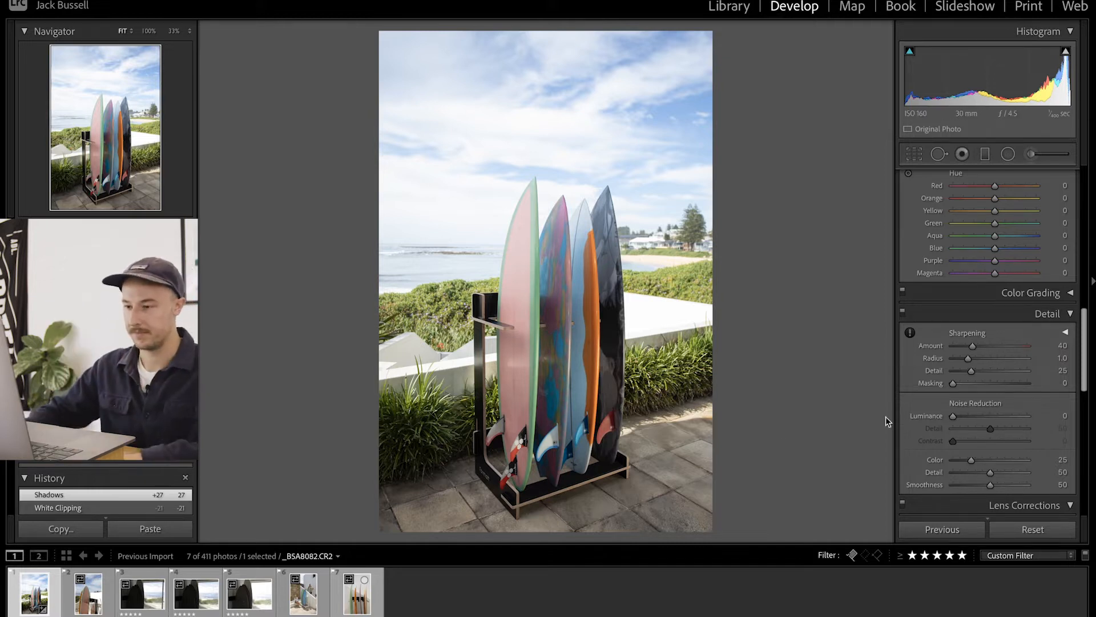
scroll(1039, 430, down, 5)
click(910, 454)
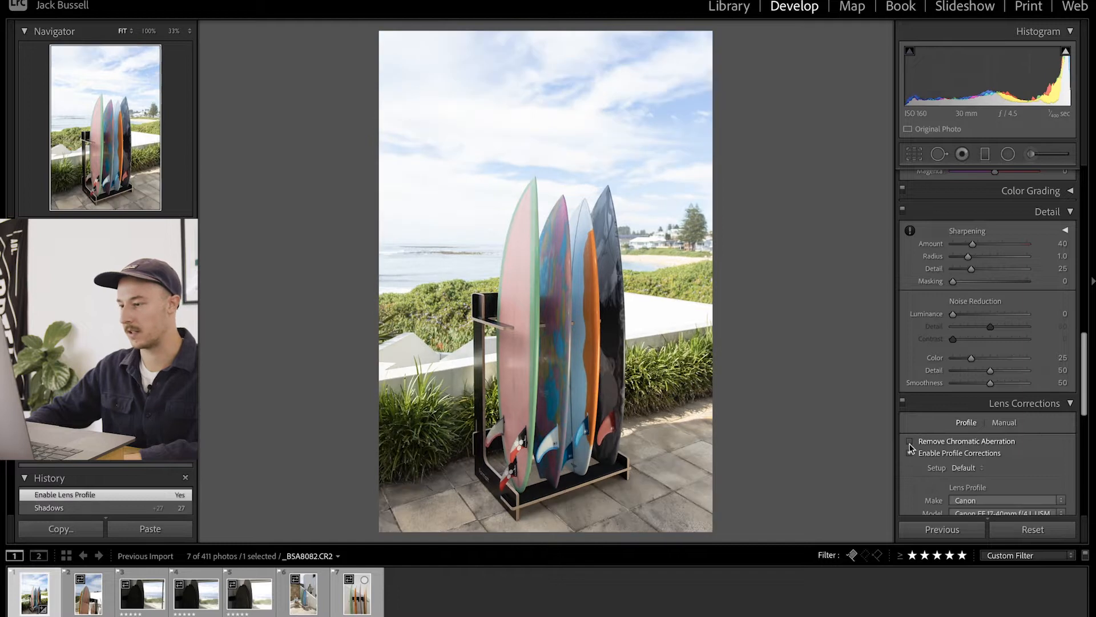
scroll(912, 454, down, 2)
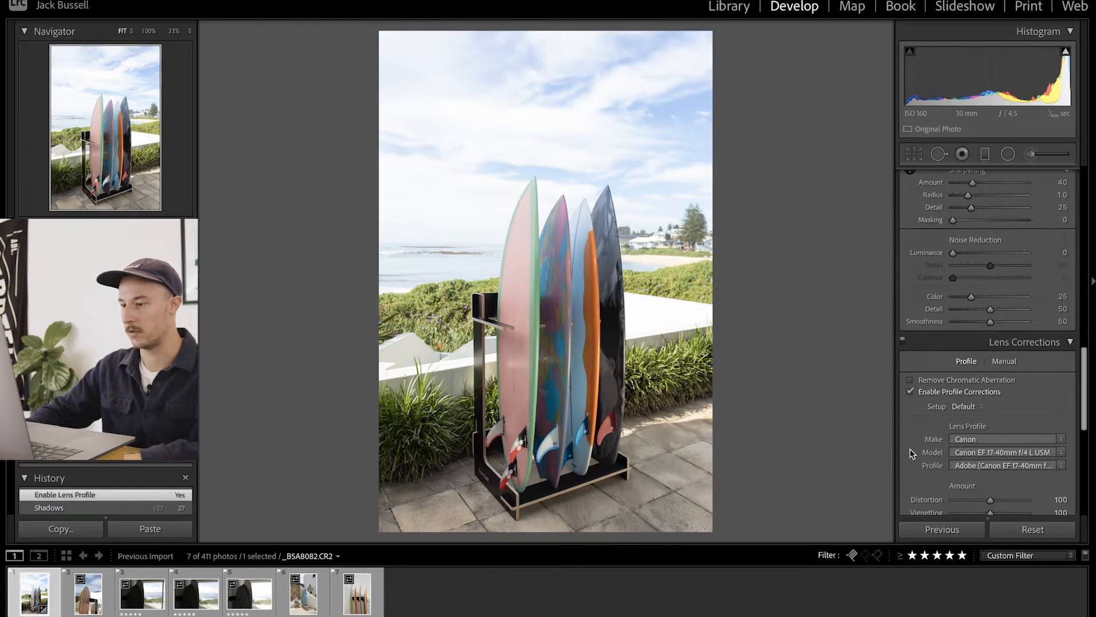
click(910, 392)
click(910, 392)
scroll(910, 338, down, 2)
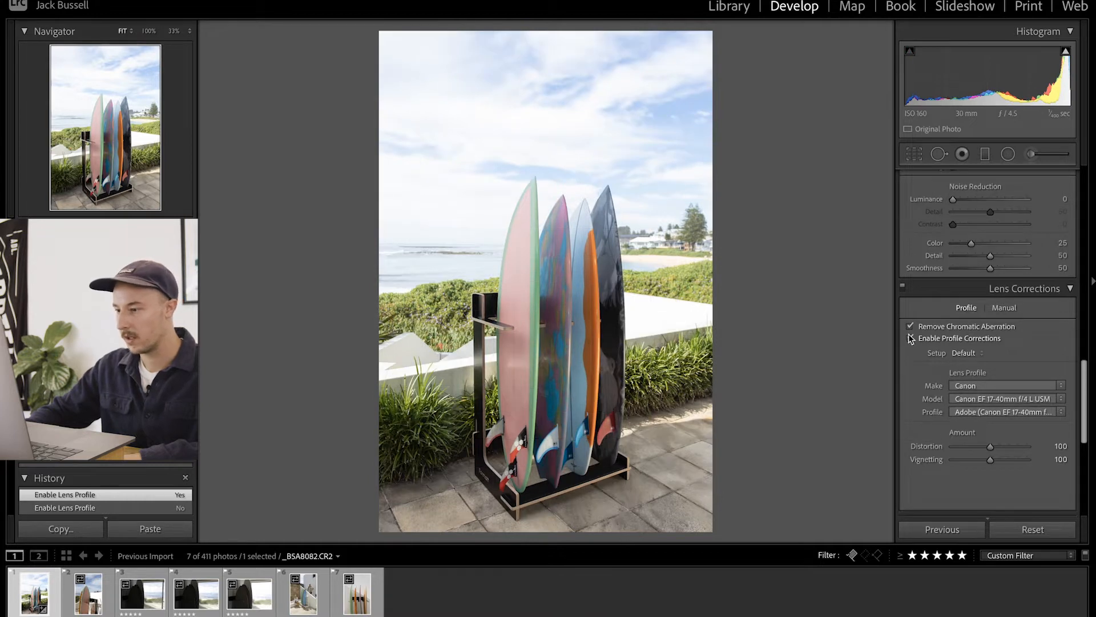
Step: Set the lens profile's distortion amount to 58 and vignetting to 61, and compare the photo with and without profile corrections
drag(982, 464, 974, 445)
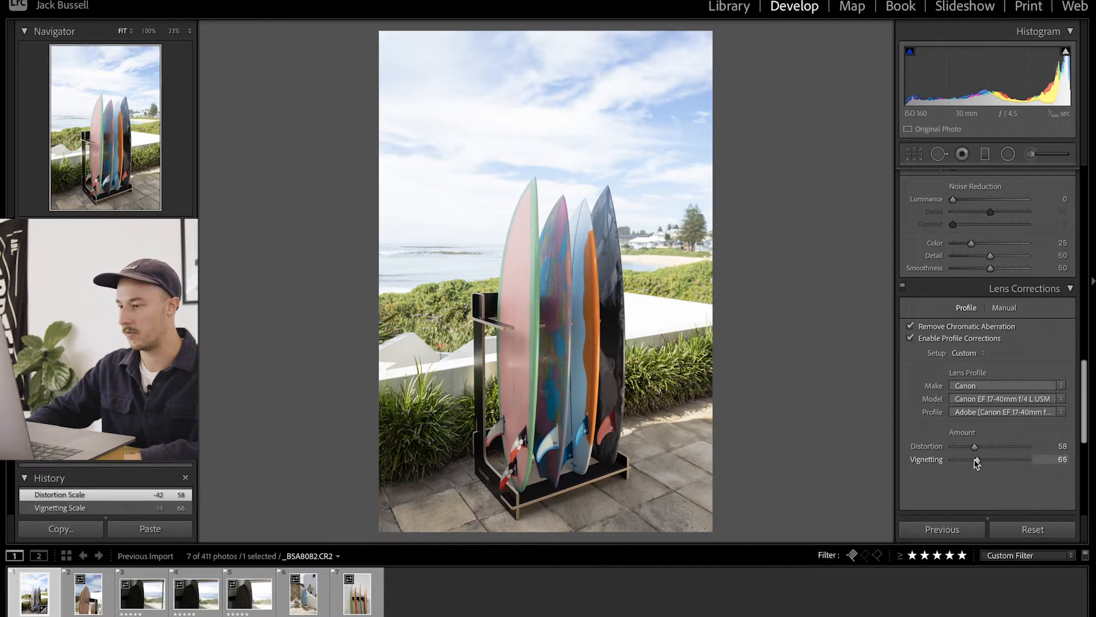
drag(975, 463, 985, 447)
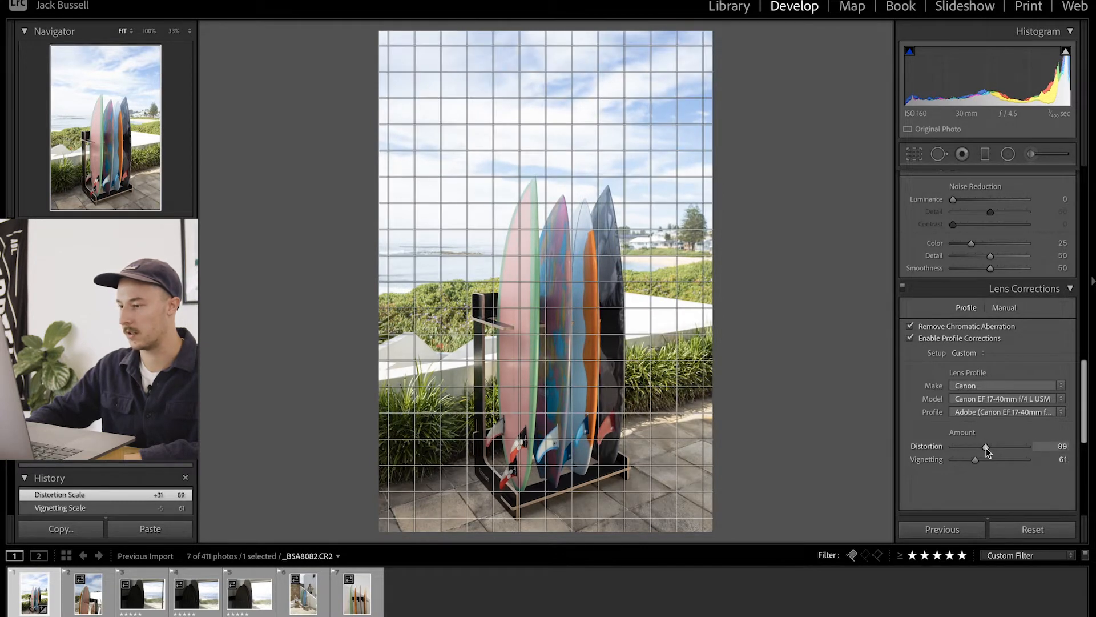
key(ctrl+z)
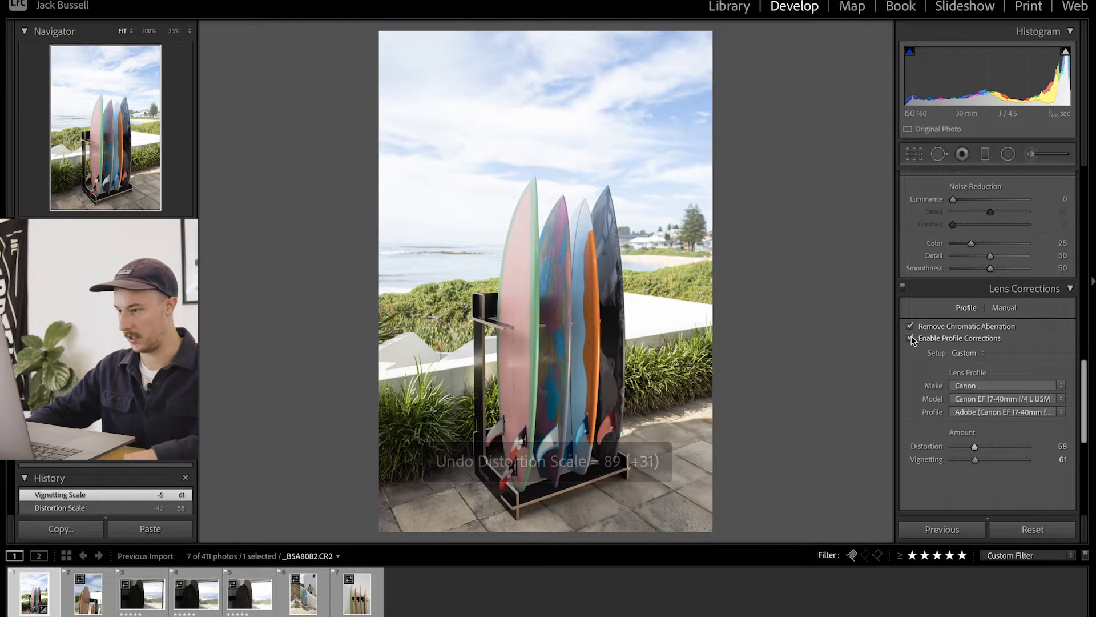
click(910, 338)
click(910, 338)
click(911, 339)
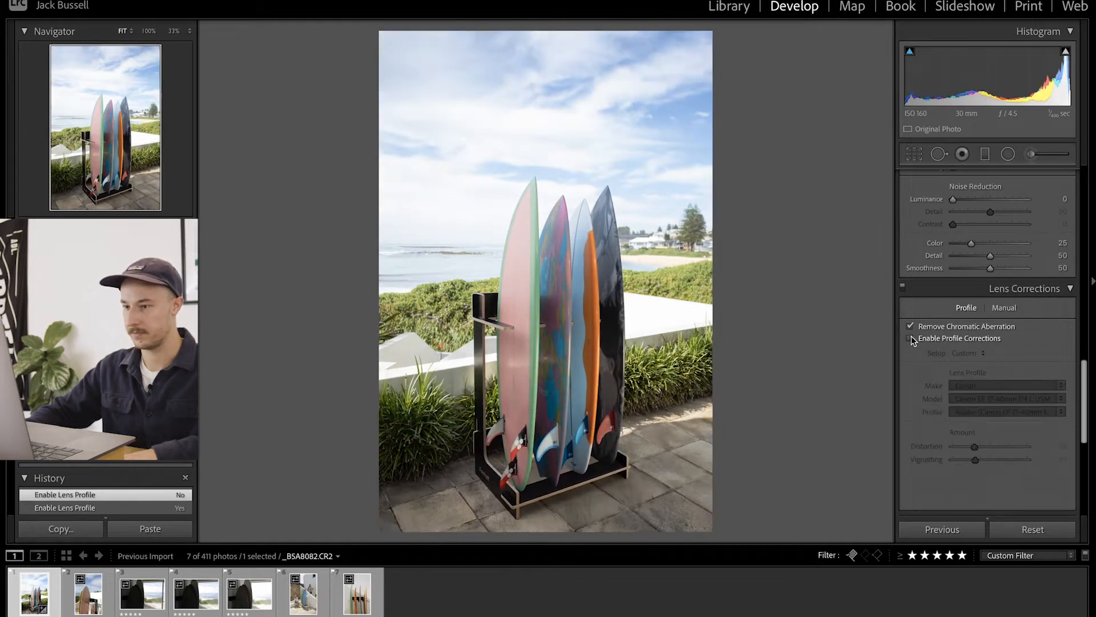
click(910, 338)
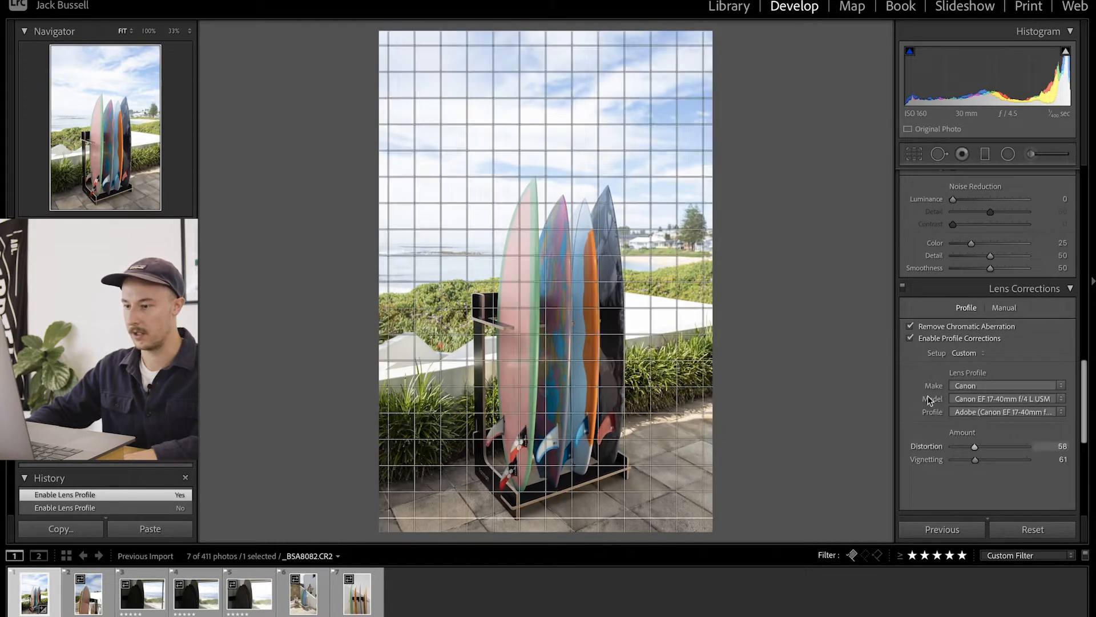
Step: Set the lens profile's distortion amount to 53 and compare the photo with corrections off and on, leaving them on
mouse_move(958, 451)
mouse_down()
mouse_move(1028, 447)
mouse_move(975, 449)
mouse_up()
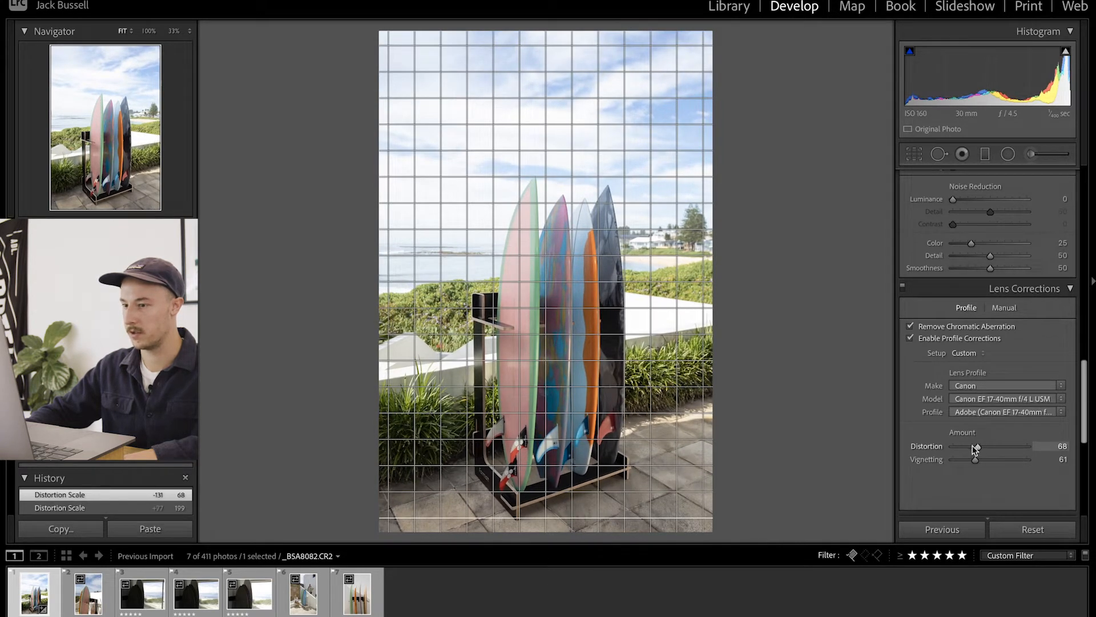
click(910, 338)
click(911, 337)
click(911, 337)
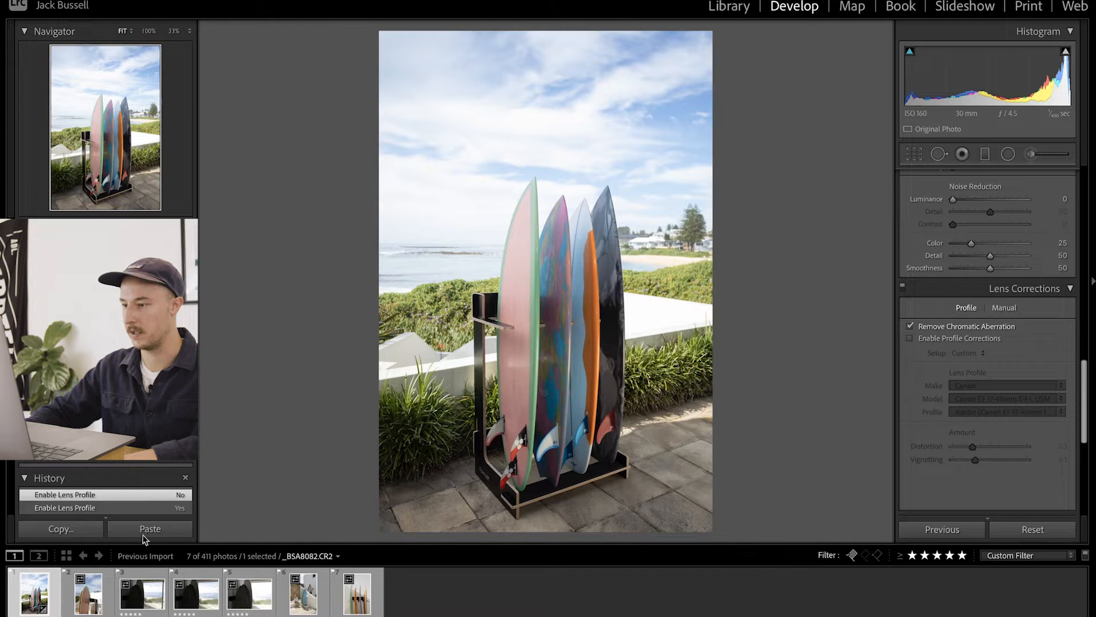
click(910, 337)
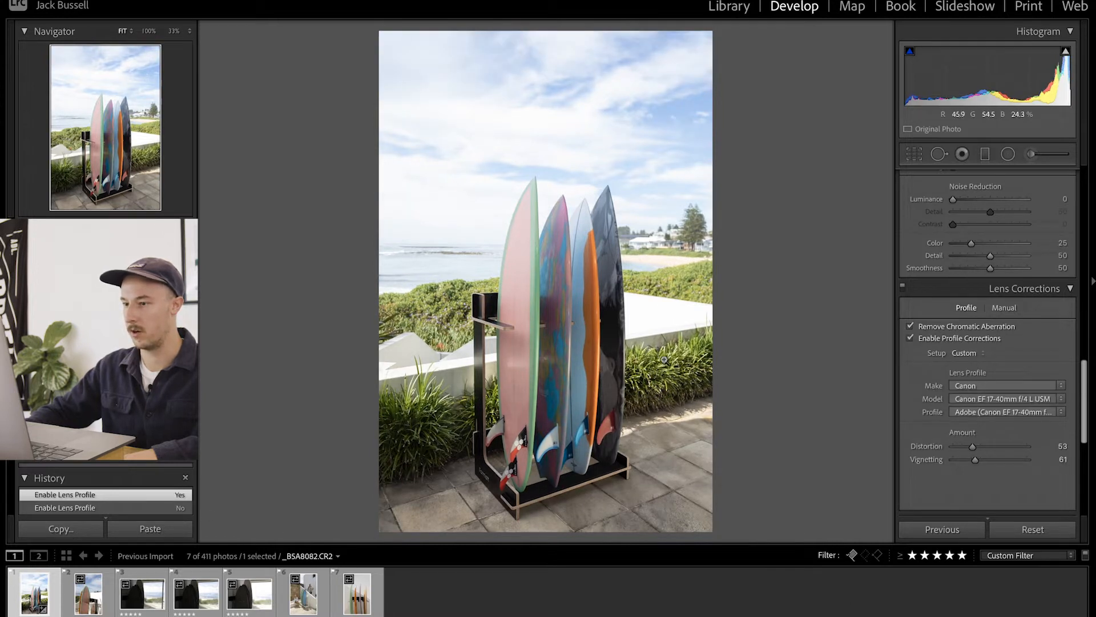
Step: Correct the photo's vertical perspective by setting the Vertical transform to +8
scroll(1032, 365, up, 5)
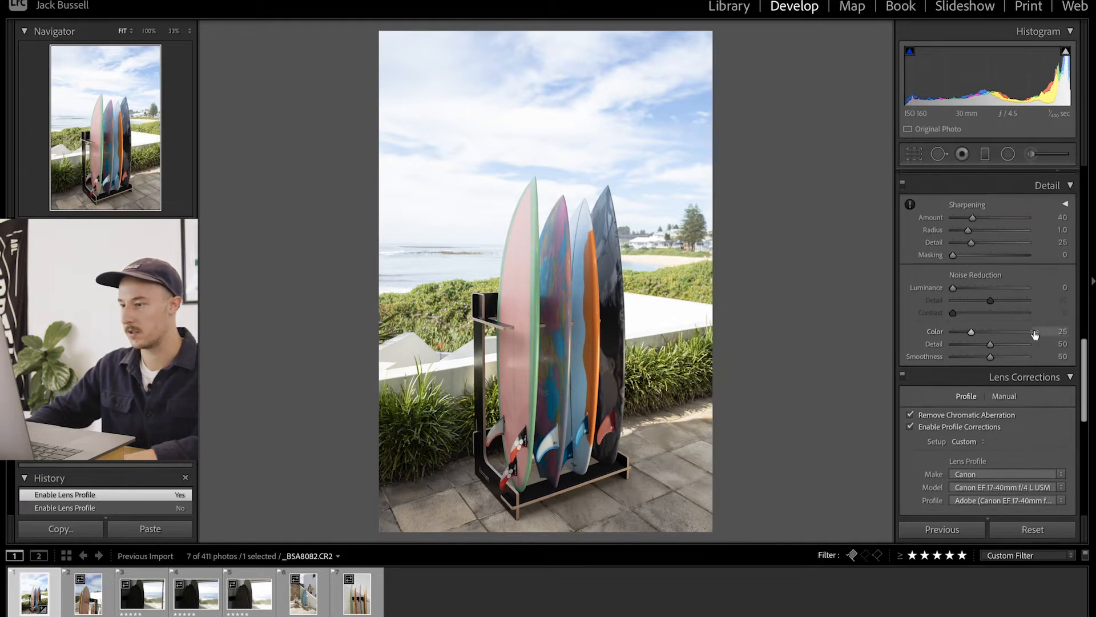
scroll(1056, 320, down, 10)
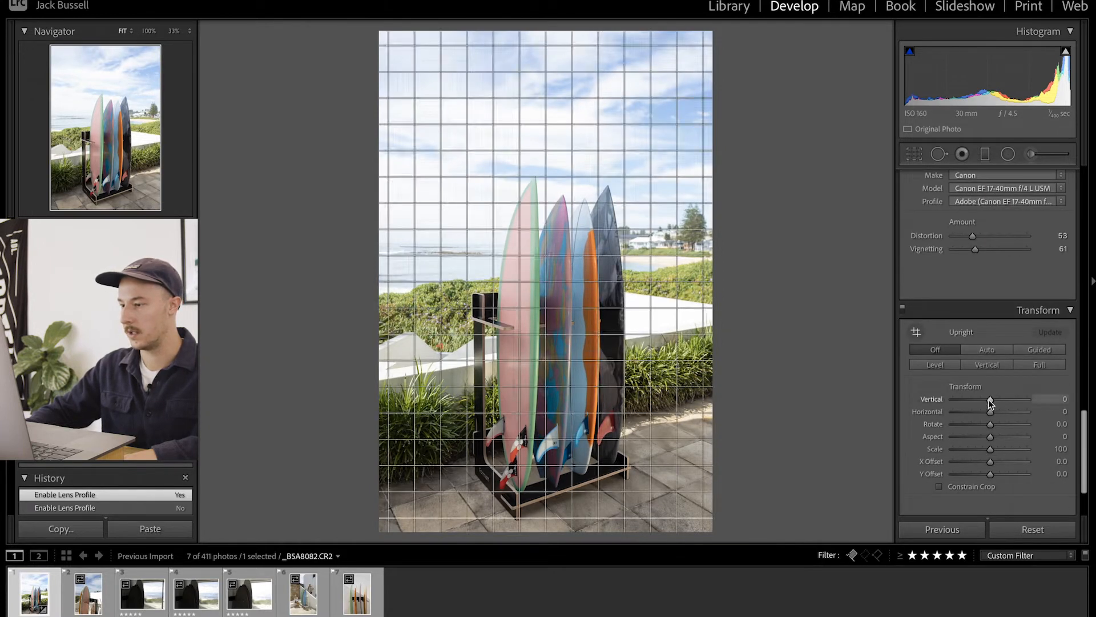
drag(991, 402, 993, 403)
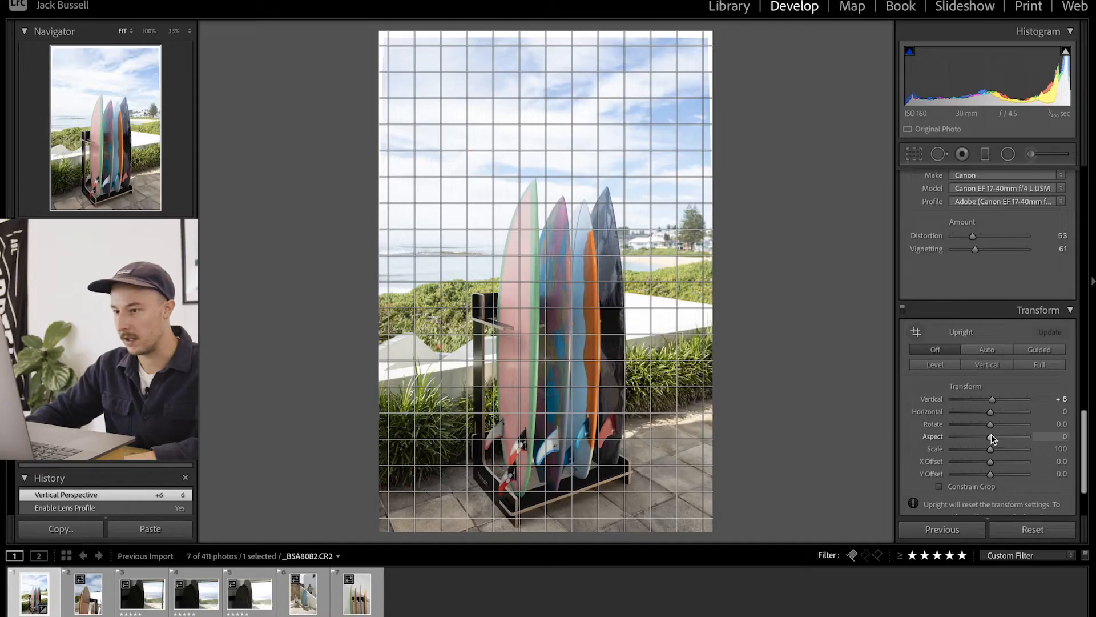
drag(993, 400, 993, 405)
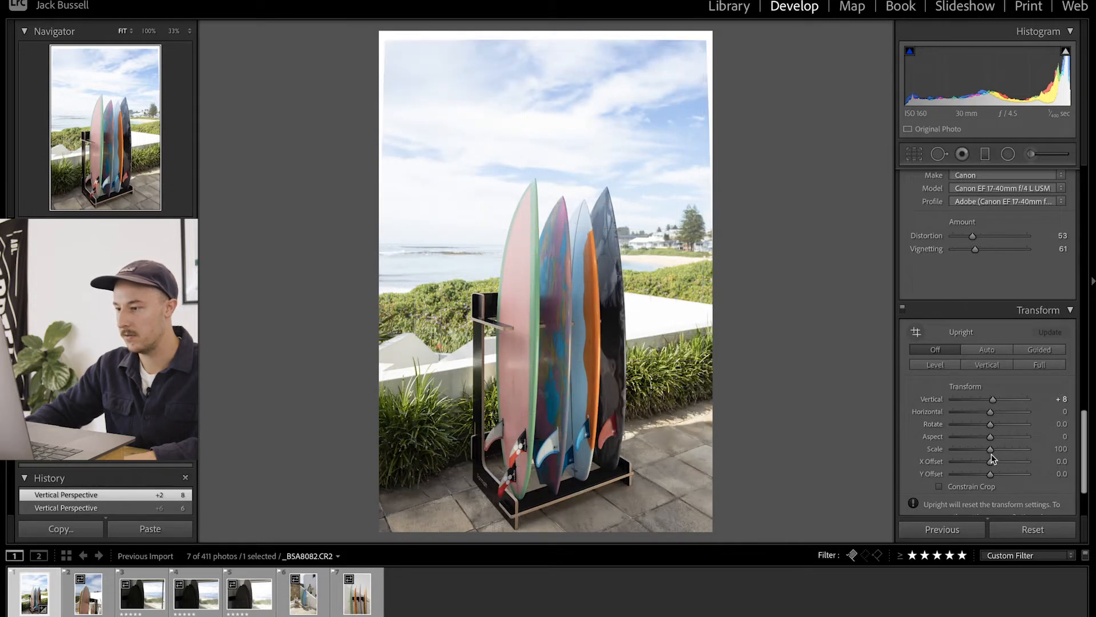
scroll(991, 455, down, 2)
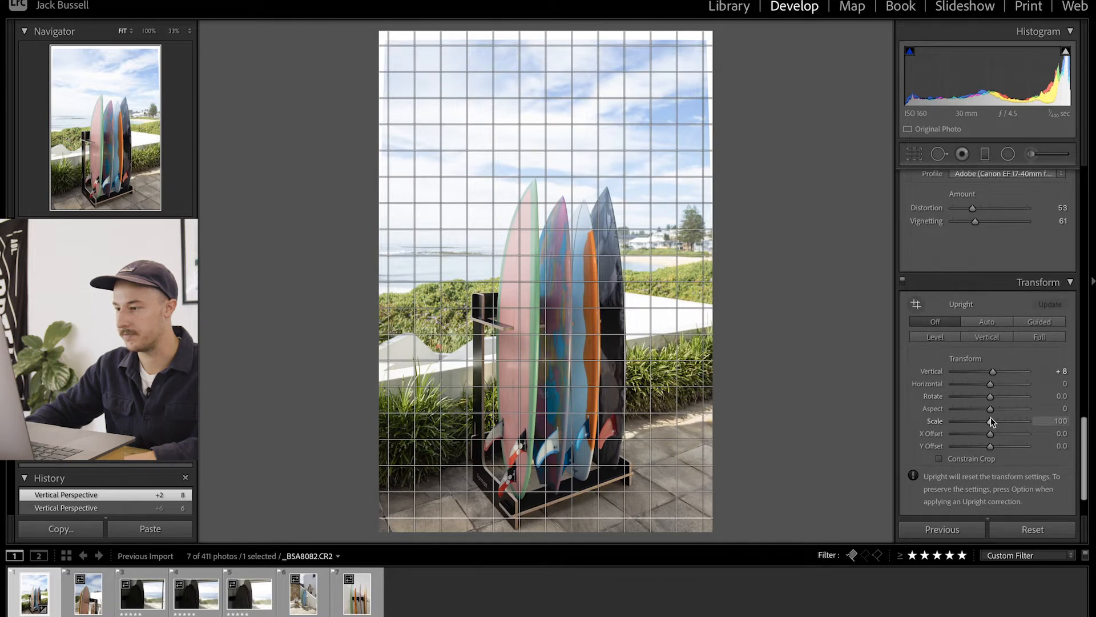
Step: Set the manual lens distortion amount to -5
scroll(999, 320, up, 5)
click(1006, 209)
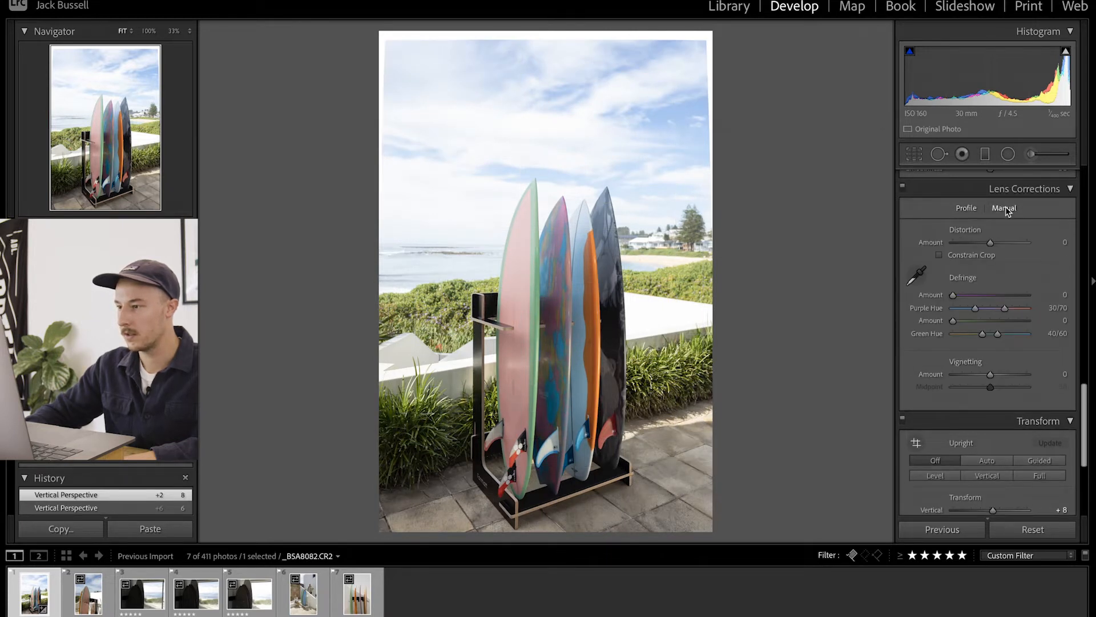
drag(990, 242, 988, 242)
double_click(987, 243)
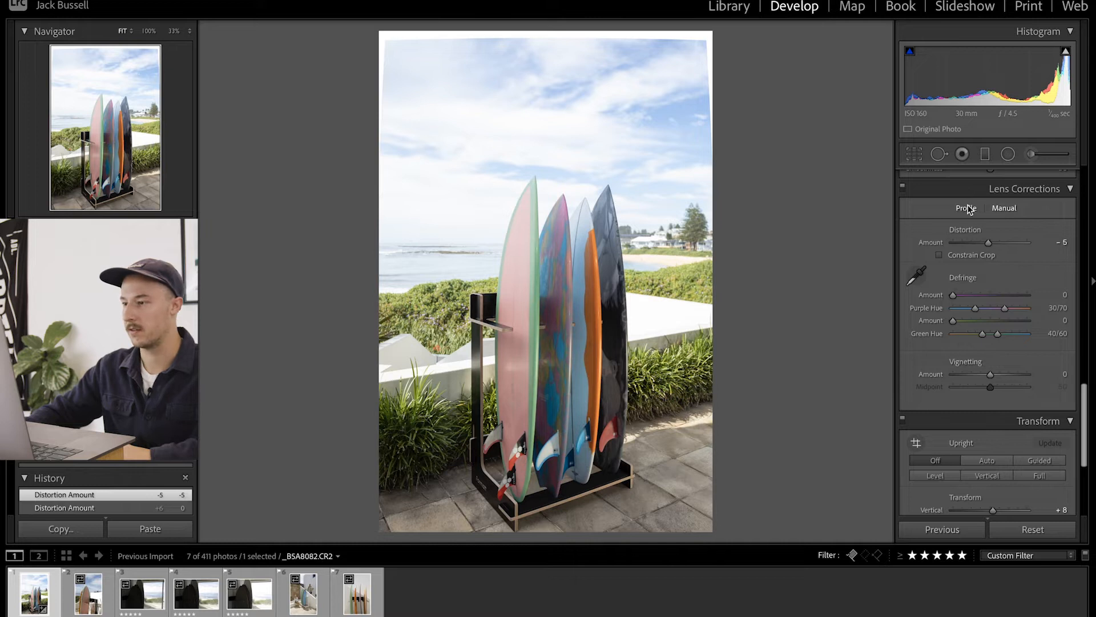
Step: Compare the photo with the Transform adjustments turned off and back on
scroll(1005, 343, down, 2)
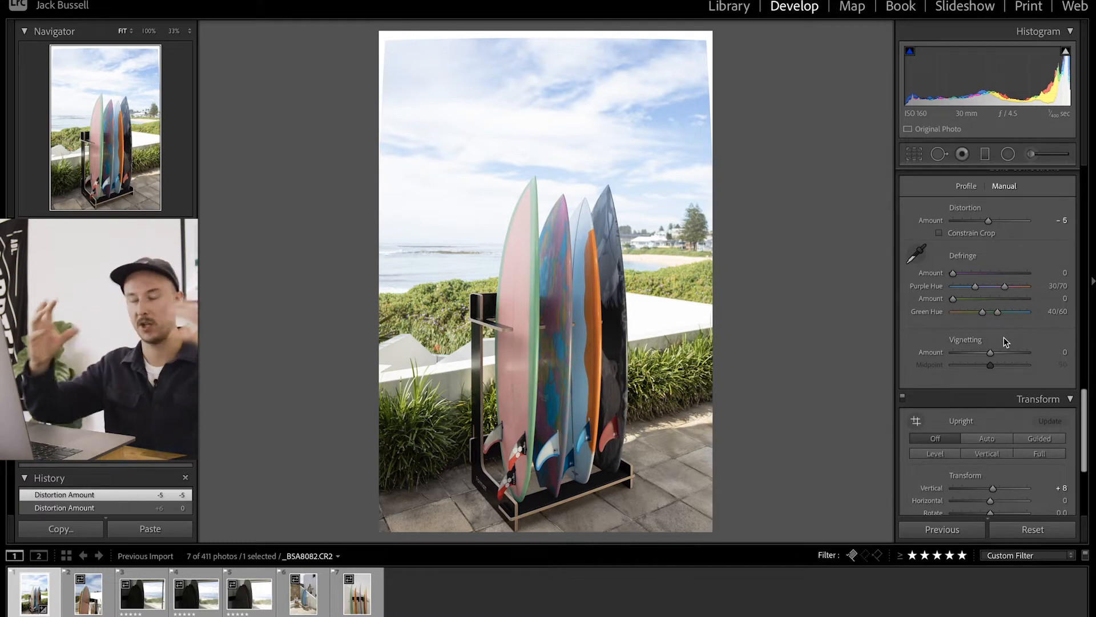
scroll(929, 432, down, 5)
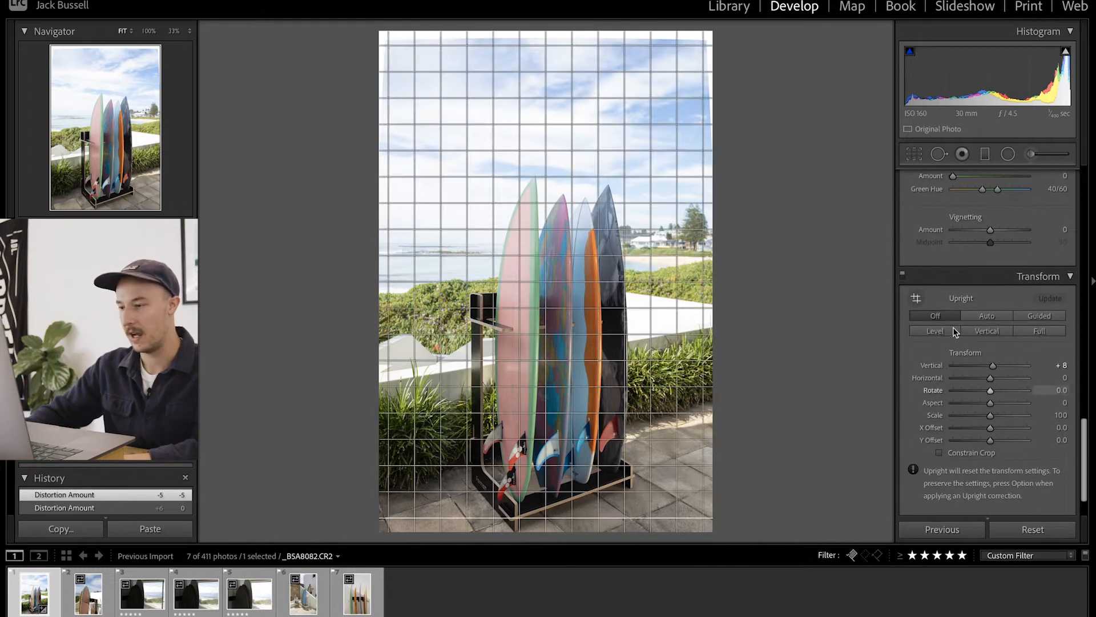
click(904, 276)
click(903, 276)
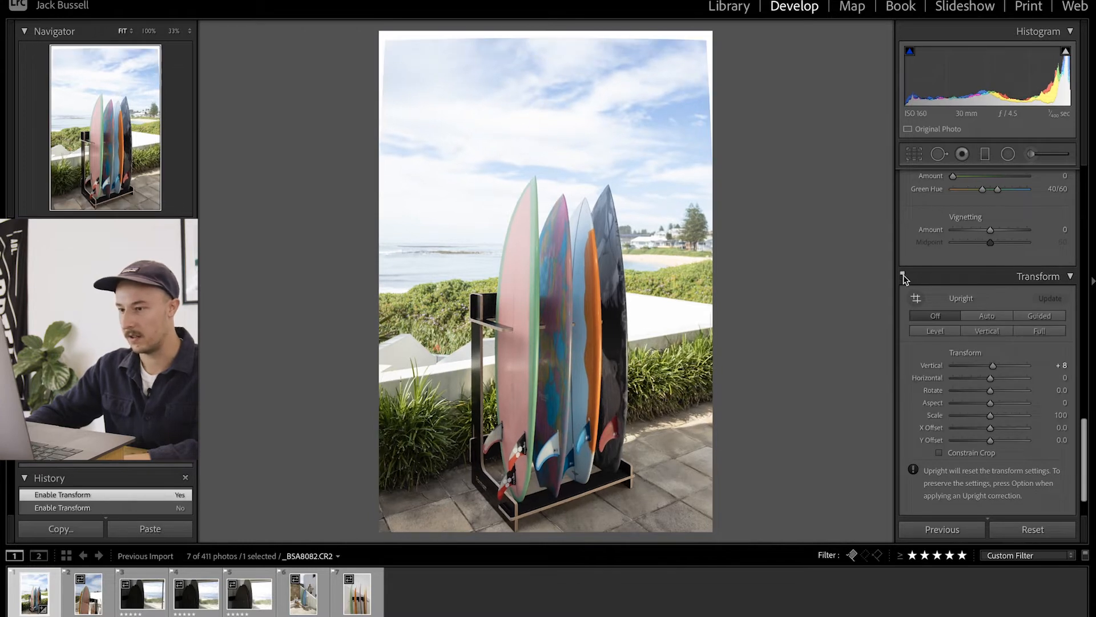
scroll(982, 400, down, 2)
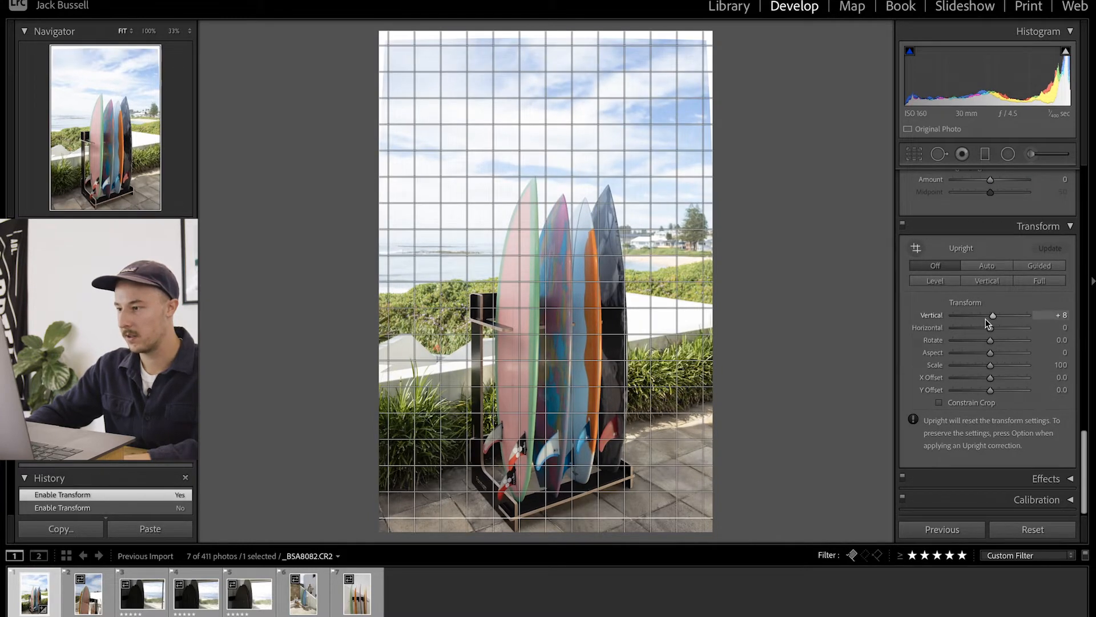
Step: Crop the photo at a 5 x 7 aspect ratio and reposition it to exclude the white edges
click(910, 156)
click(1045, 200)
click(1007, 266)
drag(542, 50, 560, 135)
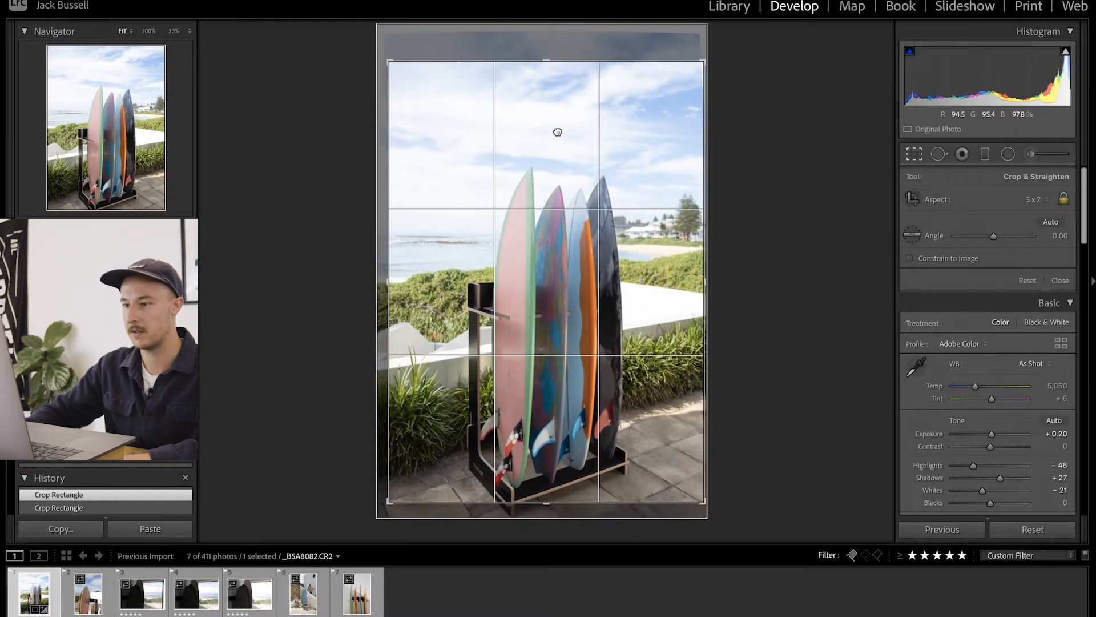
drag(391, 58, 397, 60)
drag(505, 158, 507, 148)
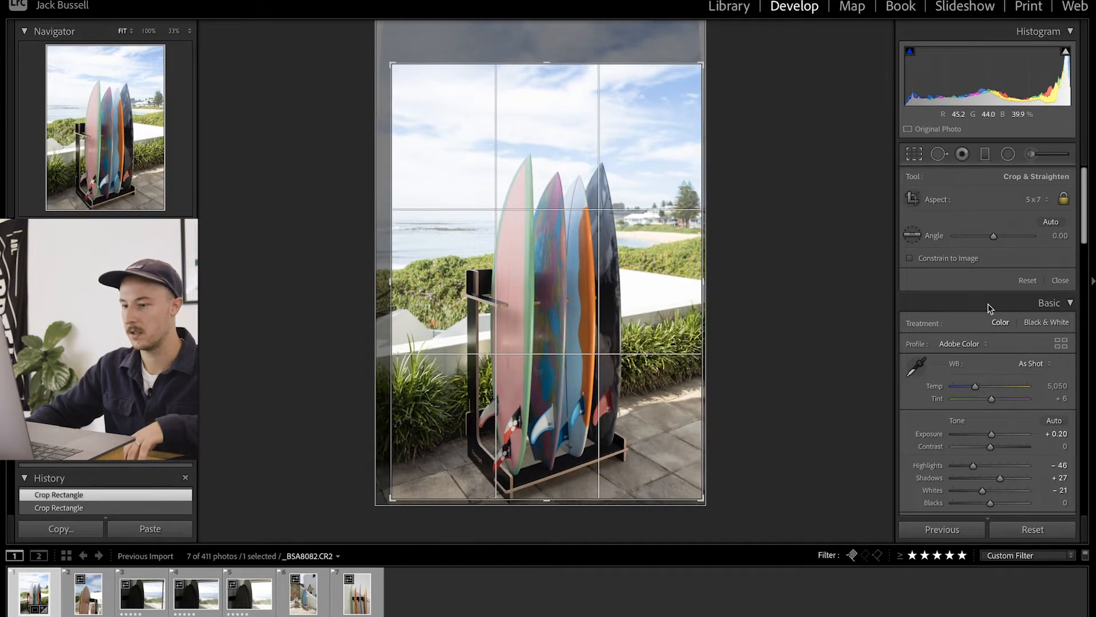
Step: Change the crop aspect ratio to As Shot and rotate the crop by 0.16 degrees
click(1048, 199)
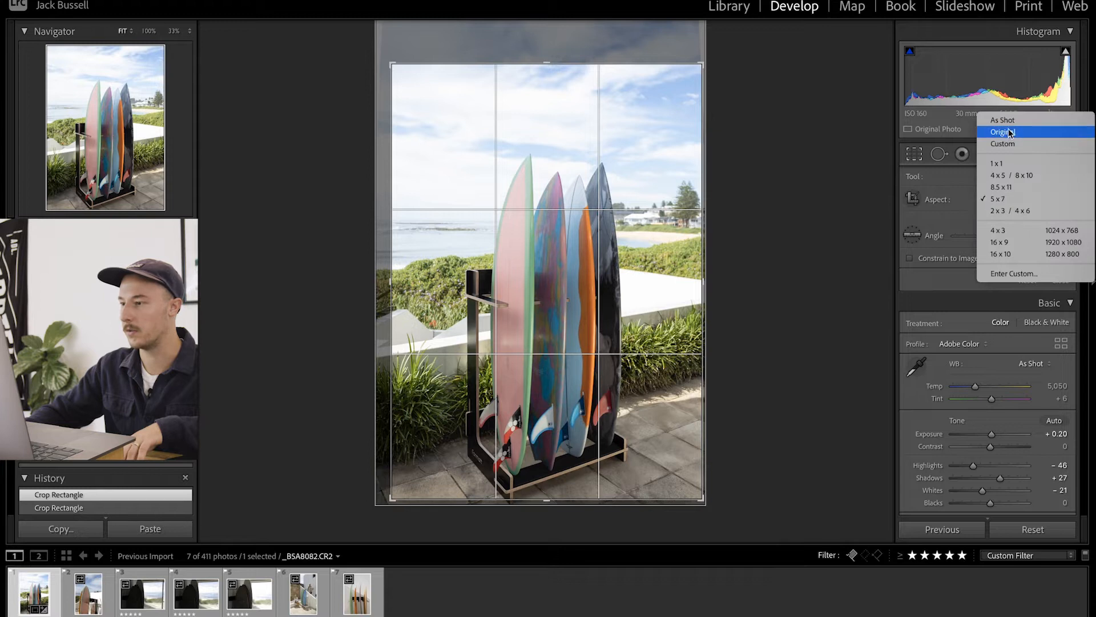
click(1010, 120)
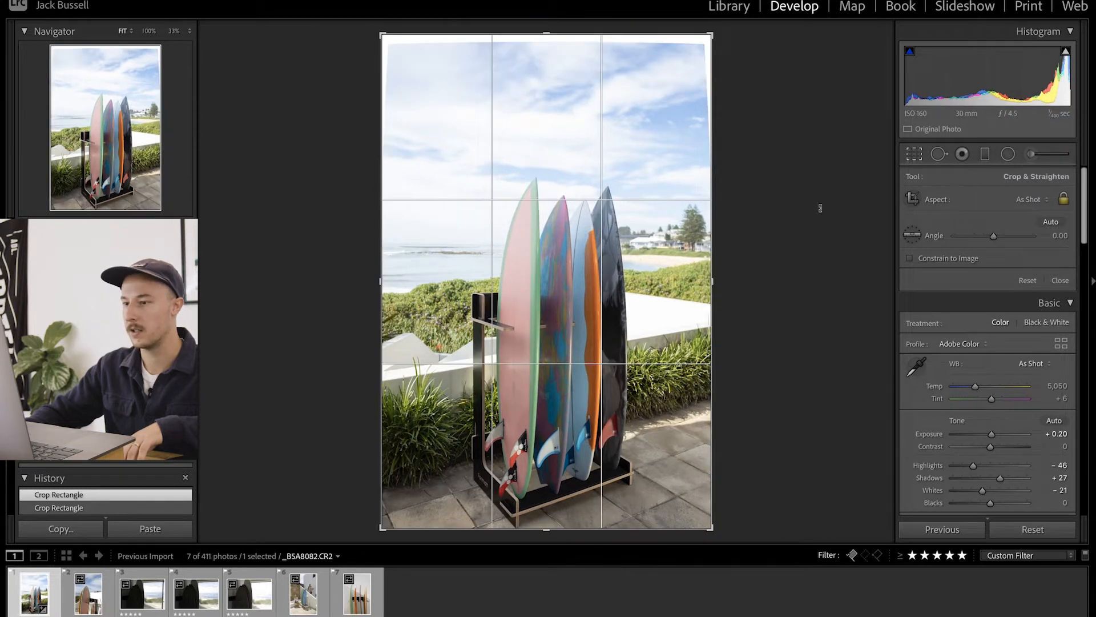
drag(797, 194, 795, 191)
Step: Reduce the vertical perspective correction to +6 in the Transform settings
scroll(1027, 337, down, 10)
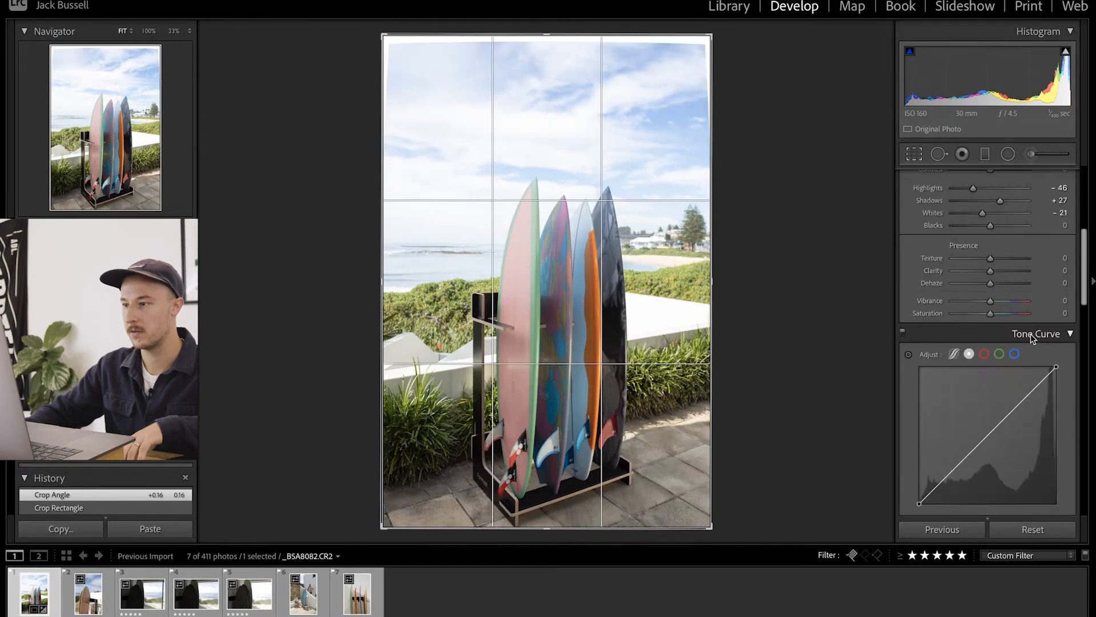
scroll(1027, 337, down, 10)
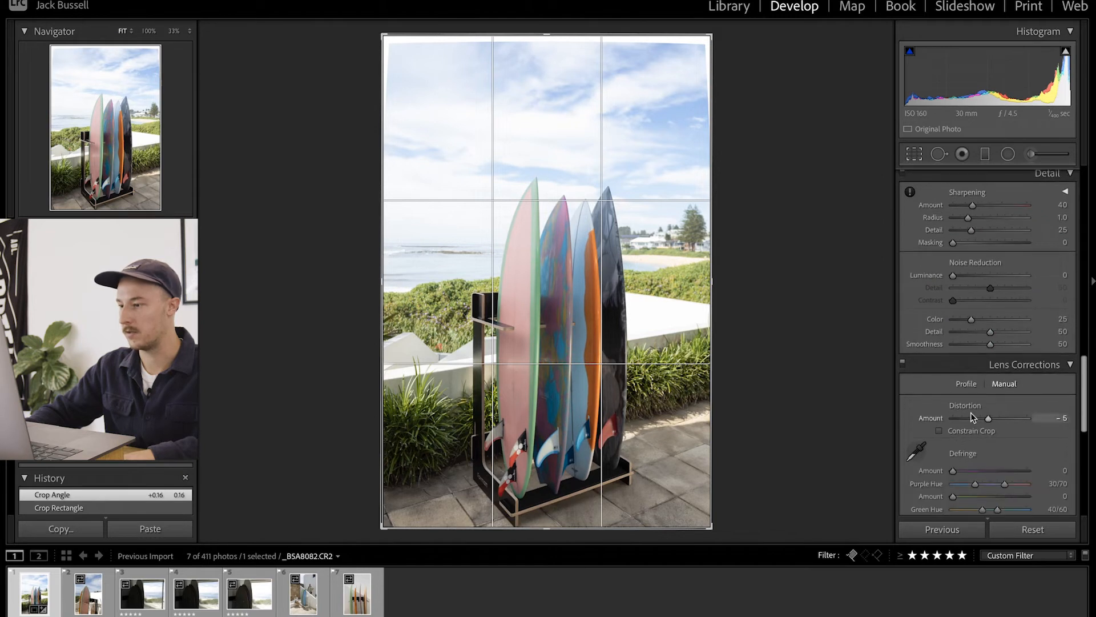
scroll(960, 377, down, 2)
scroll(978, 417, down, 5)
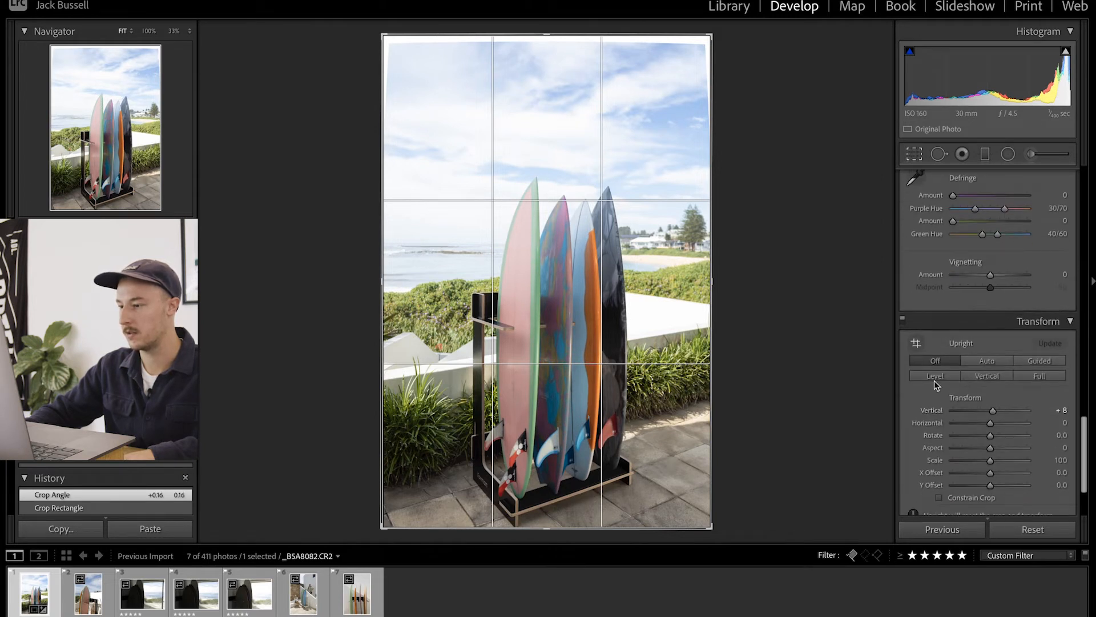
drag(993, 409, 992, 408)
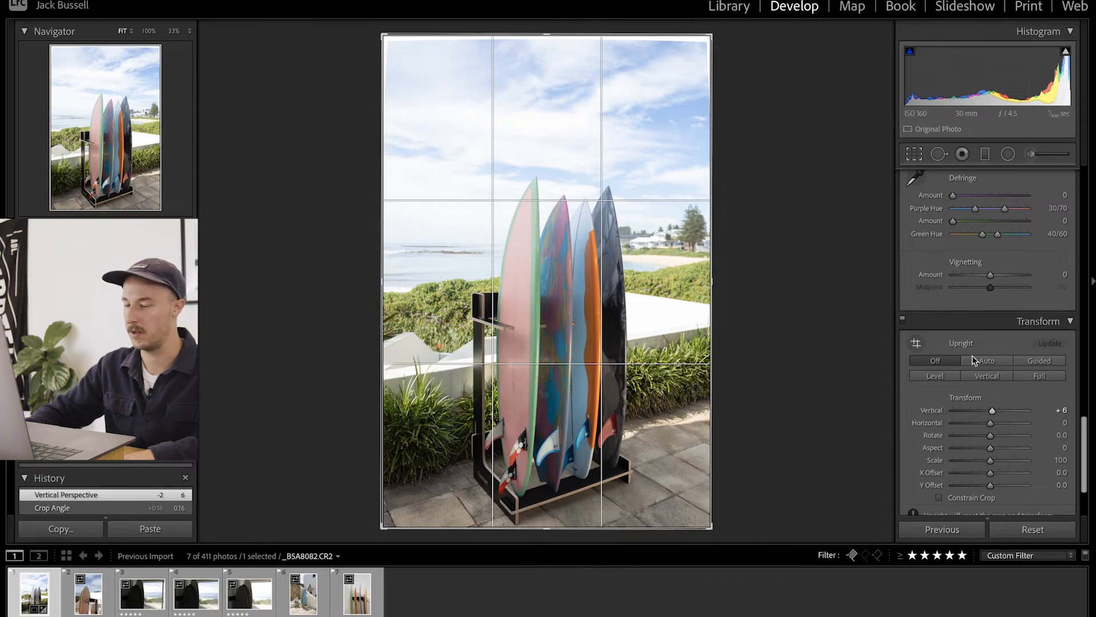
Step: Set the photo's vertical perspective correction to +5, undoing the overly strong reduction
drag(994, 410, 992, 410)
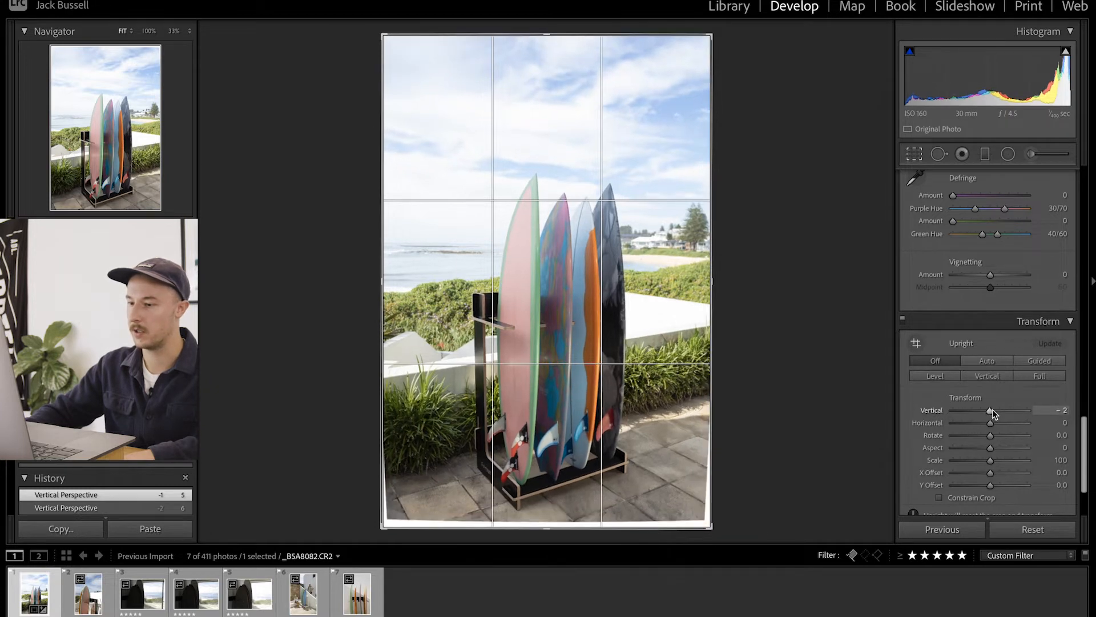
drag(990, 412, 992, 412)
key(ctrl+z)
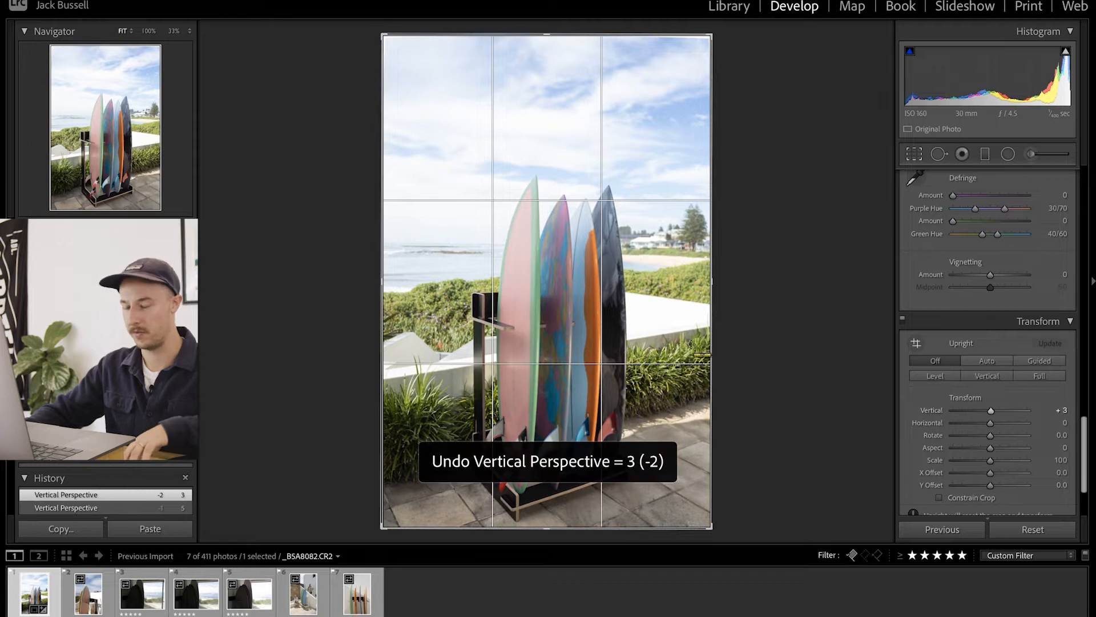
Step: Open the surfboard rack photo for editing in Adobe Photoshop 2021
right_click(32, 582)
mouse_move(172, 329)
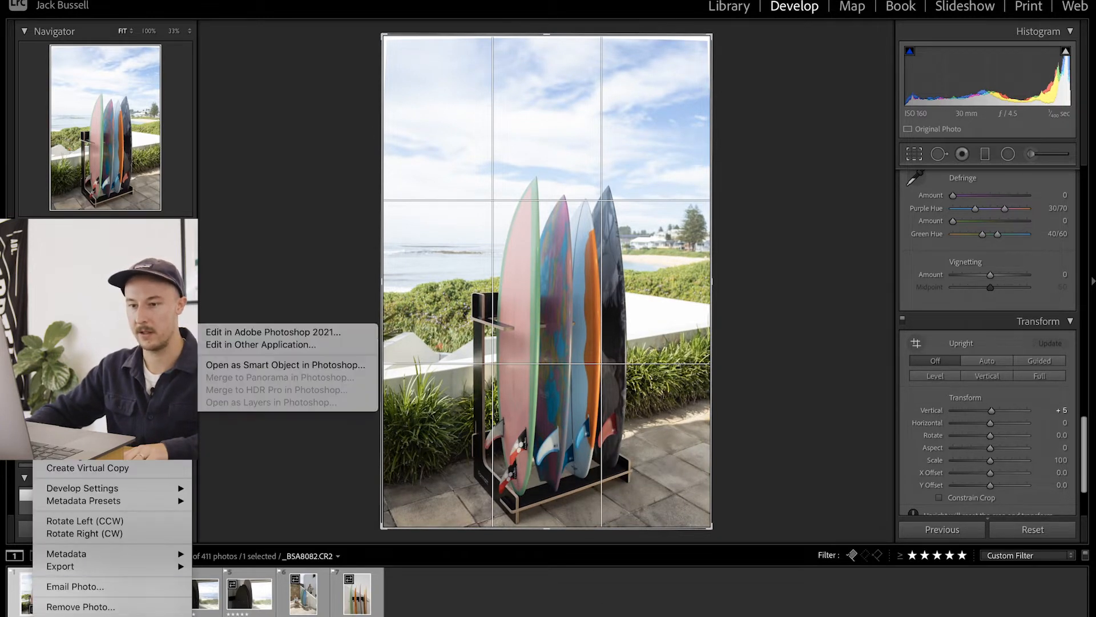
click(222, 331)
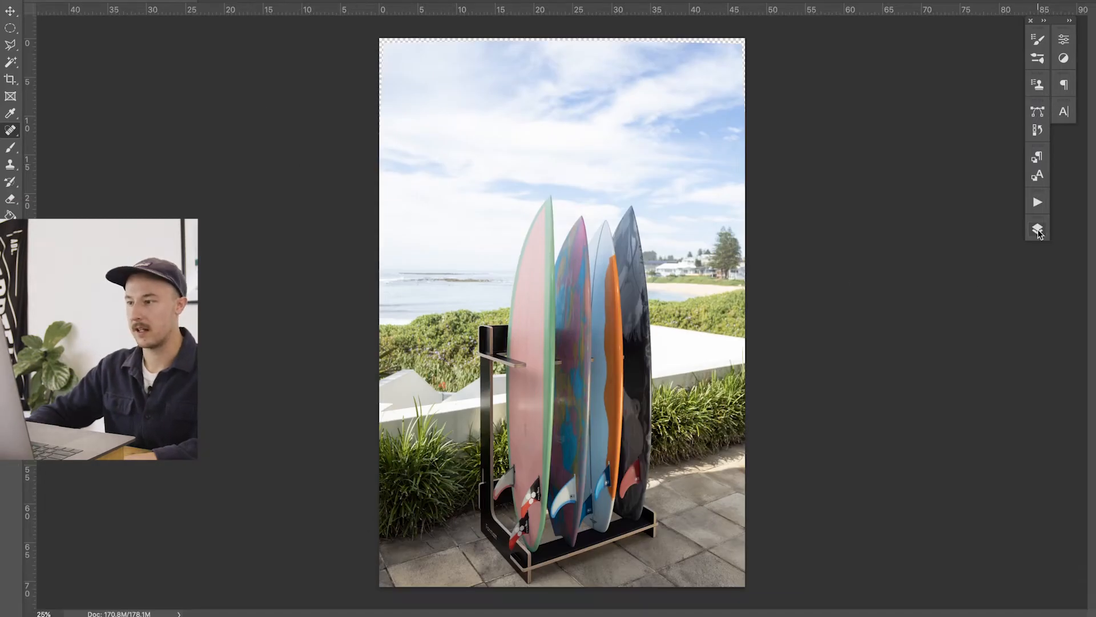
Step: Place vertical guides along the left and right outer edges of the surfboard rack, at about 13 and 36 cm
click(1038, 229)
click(1037, 230)
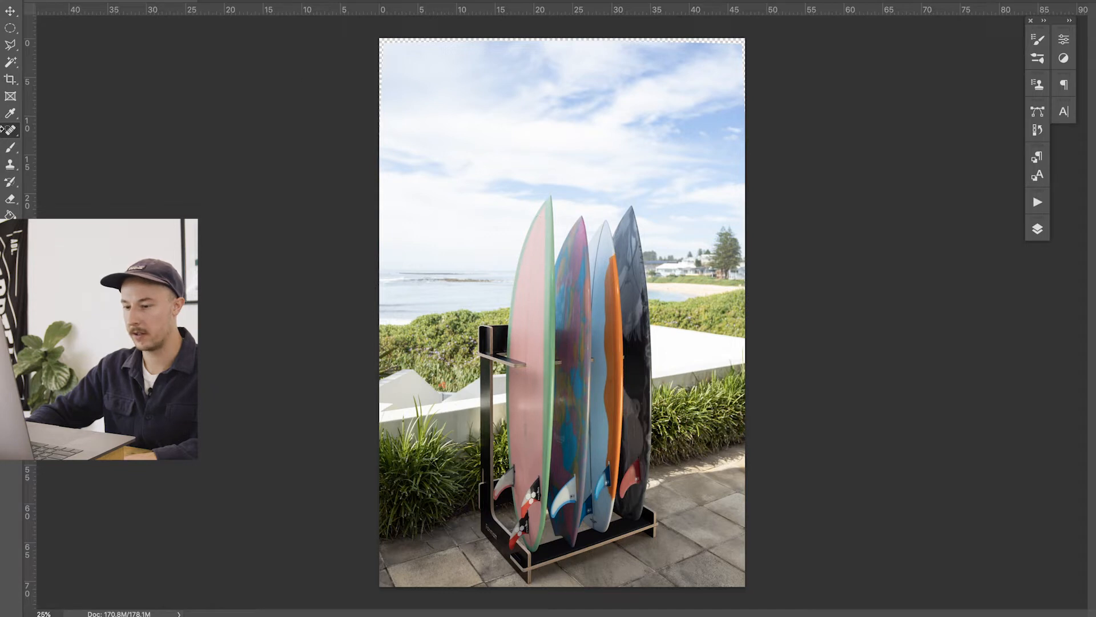
drag(27, 138, 479, 197)
drag(33, 200, 657, 239)
Step: Examine how the rack's uprights line up with the two vertical guides from top to bottom
key(super+plus)
key(super+plus)
key(super+plus)
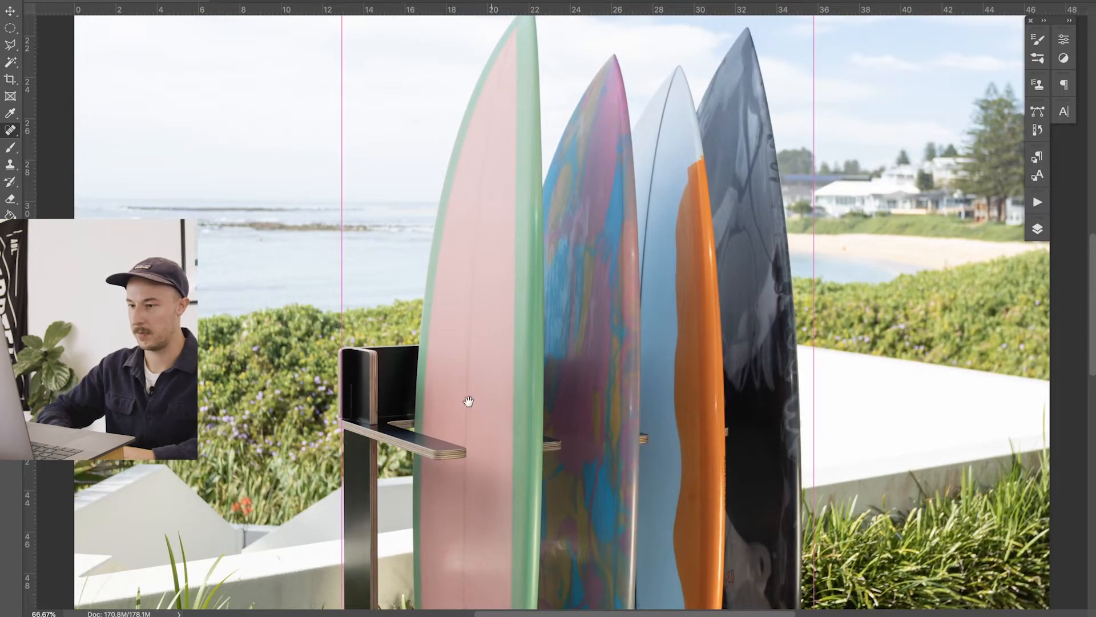
drag(424, 472, 475, 223)
drag(442, 463, 441, 276)
drag(432, 193, 453, 271)
drag(452, 336, 463, 222)
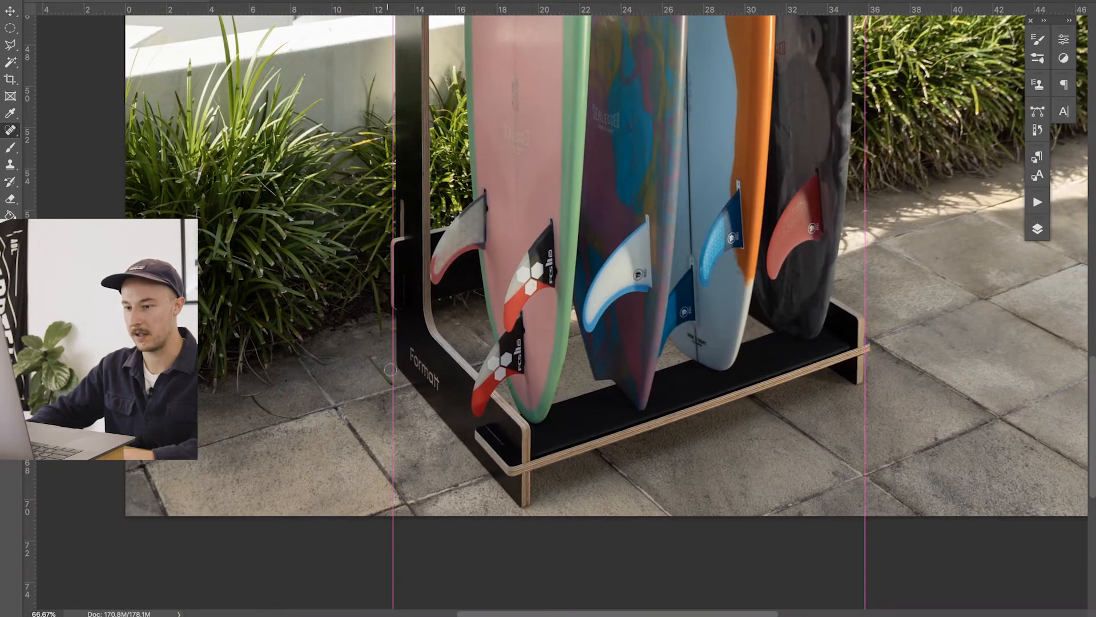
key(super+minus)
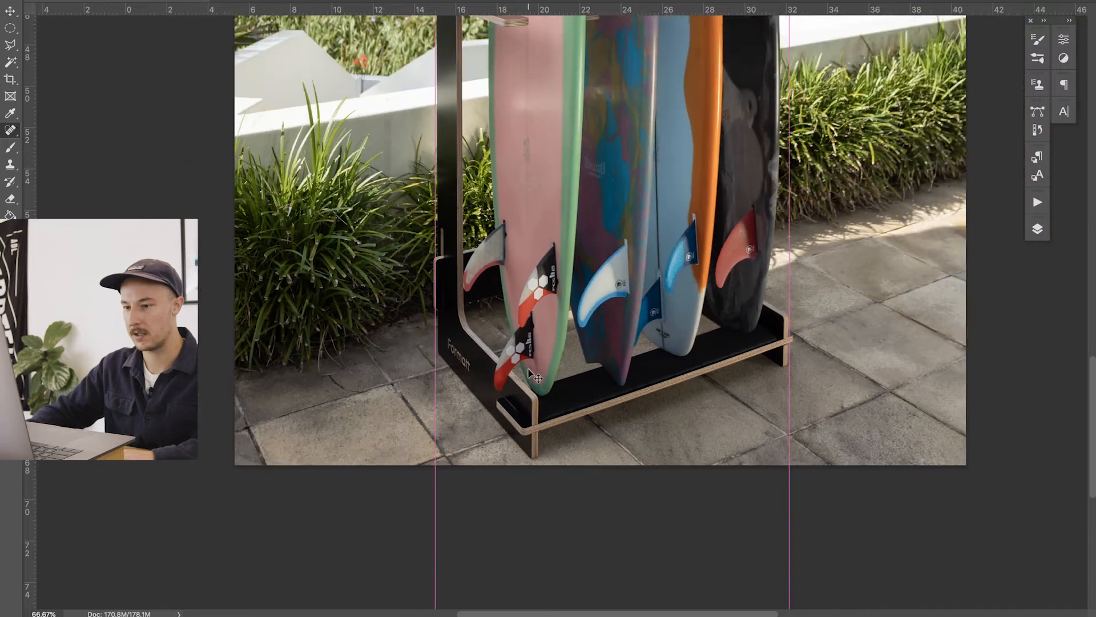
Step: Duplicate Layer 0 to keep the original photo beneath a working copy
click(1037, 229)
drag(999, 250, 984, 601)
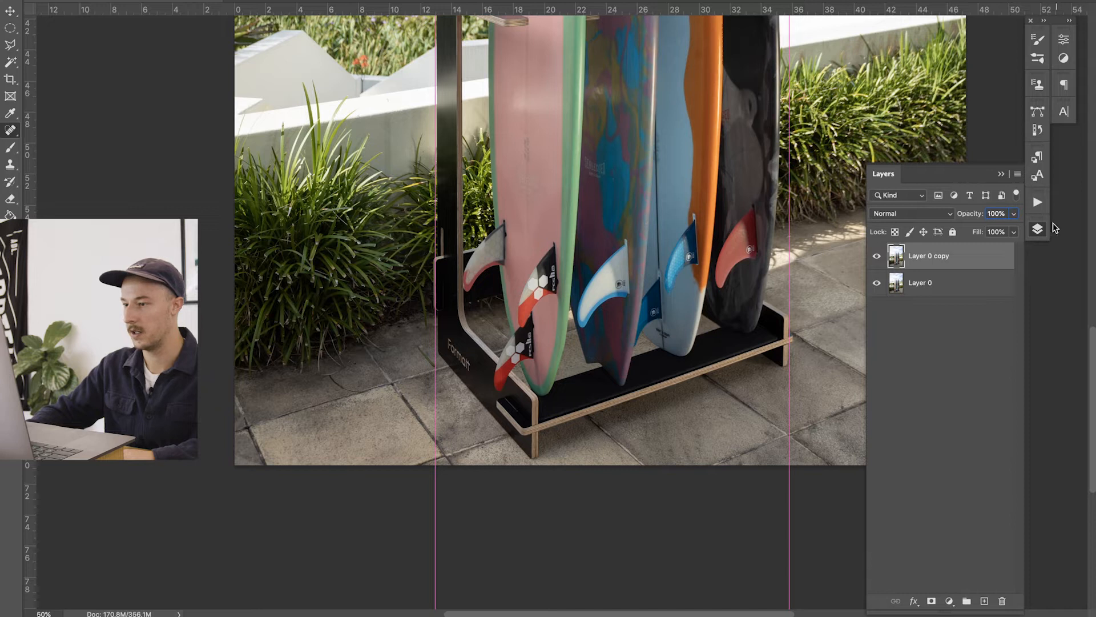
click(1039, 228)
Step: Free-transform the duplicate layer, pulling its lower-left corner slightly outward to bring the rack's left side onto the guide
key(ctrl+t)
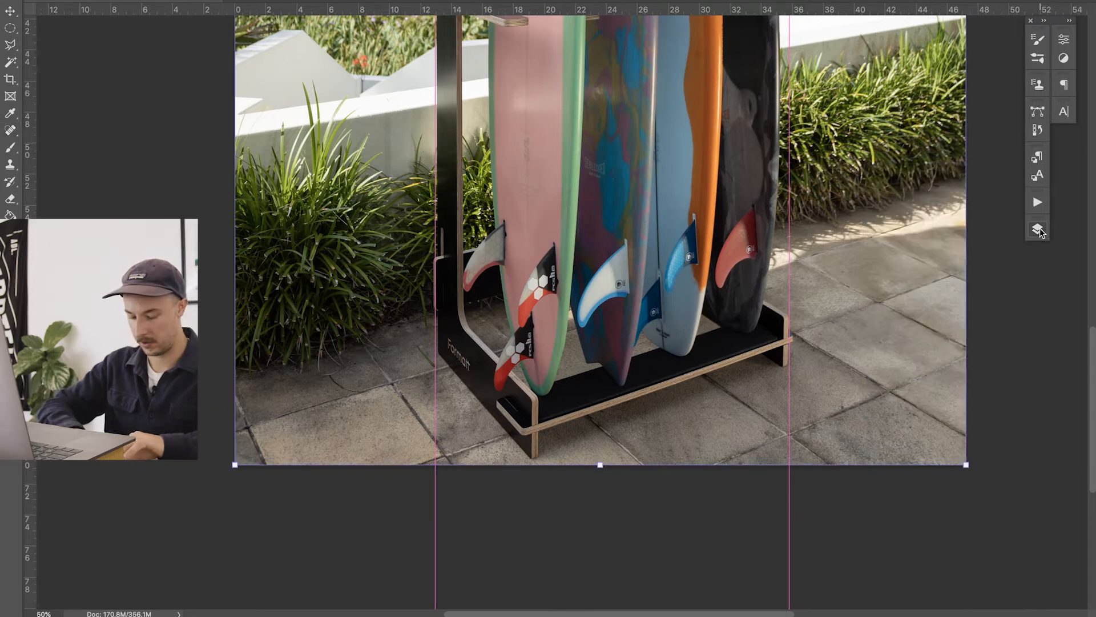
key(ctrl+minus)
key(ctrl+plus)
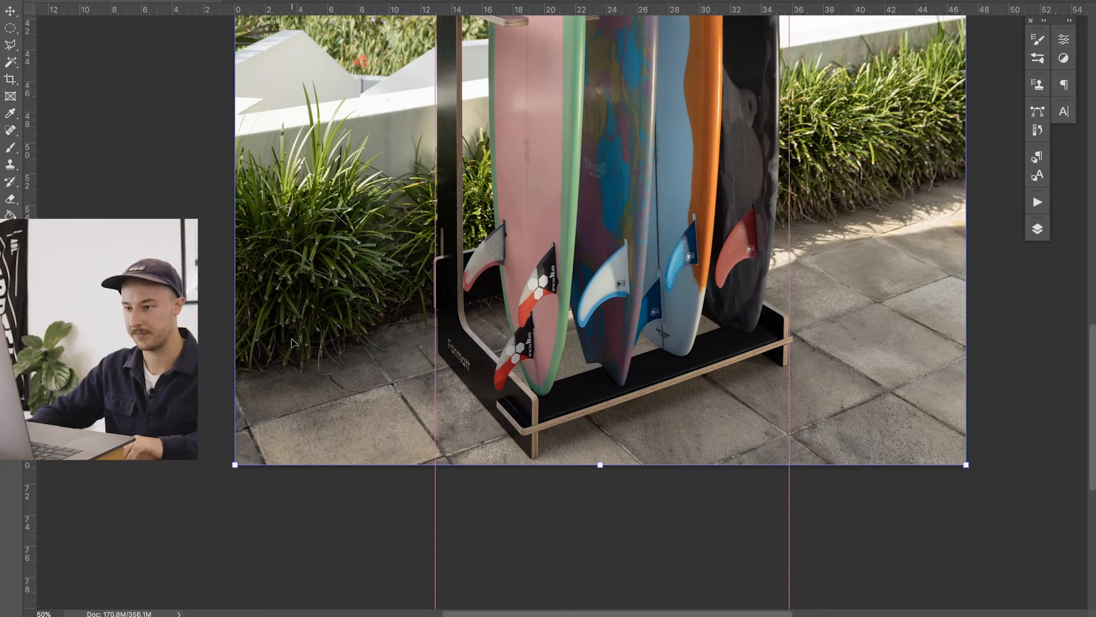
key(ctrl+minus)
key(ctrl+minus)
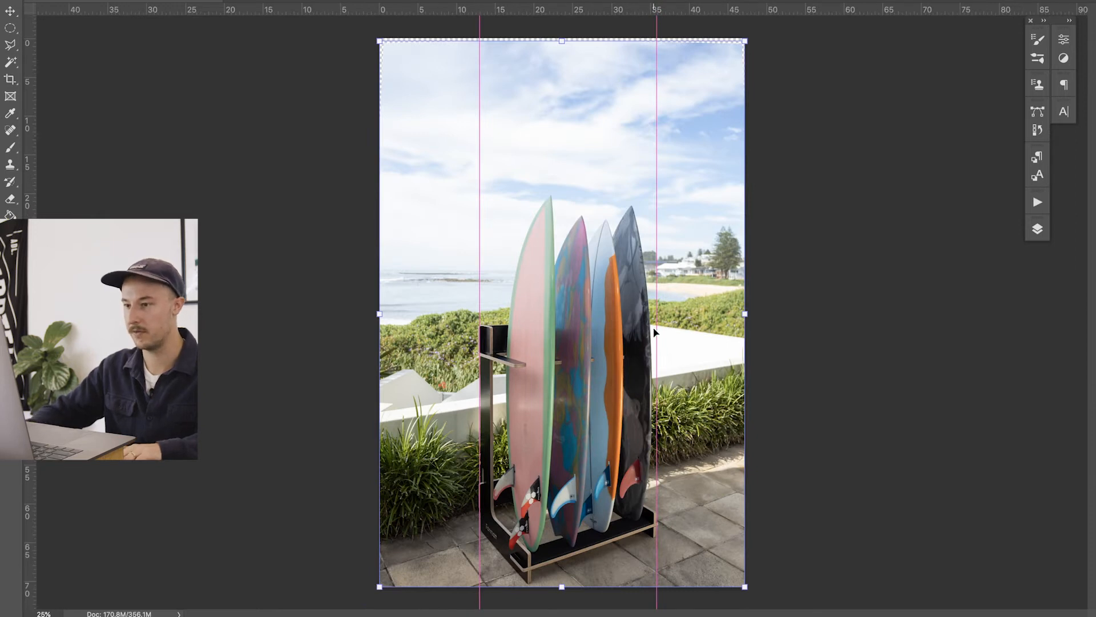
key(ctrl+plus)
key(ctrl+plus)
key(ctrl+plus)
scroll(395, 370, down, 9)
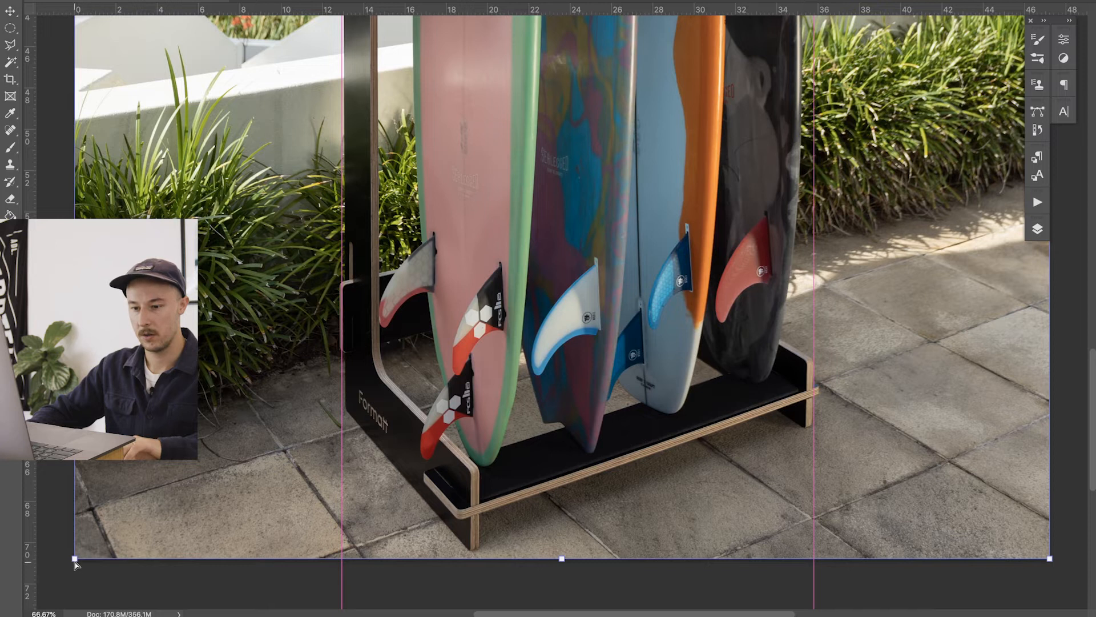
drag(75, 562, 71, 562)
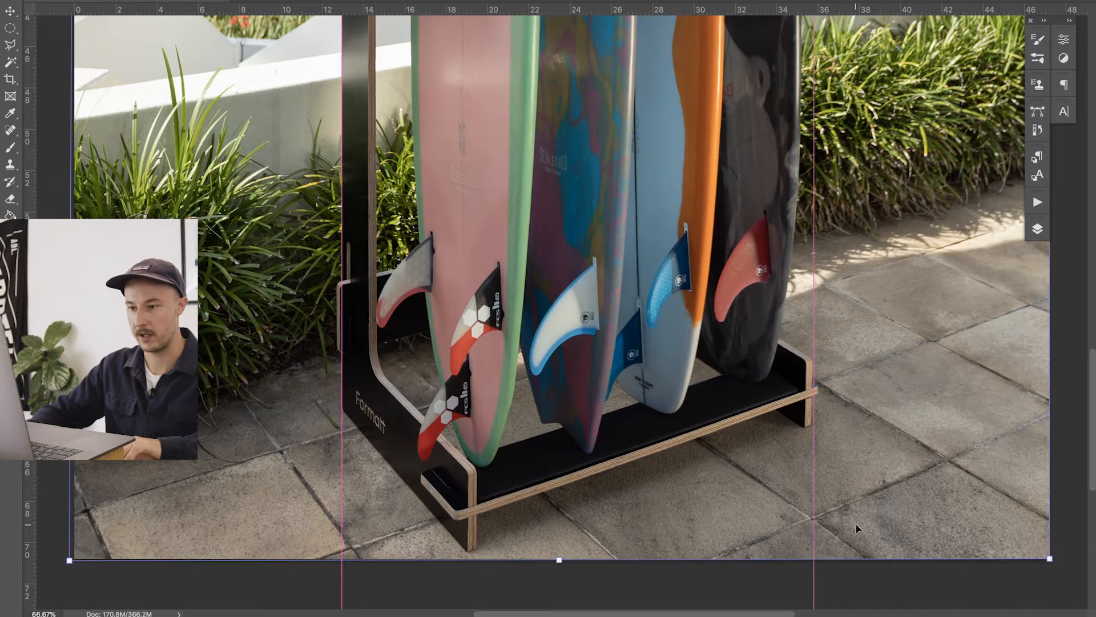
Step: Pull the duplicate's lower-right corner slightly outward to align the rack's right side with its guide, and apply the transform
drag(973, 470, 708, 455)
key(super+minus)
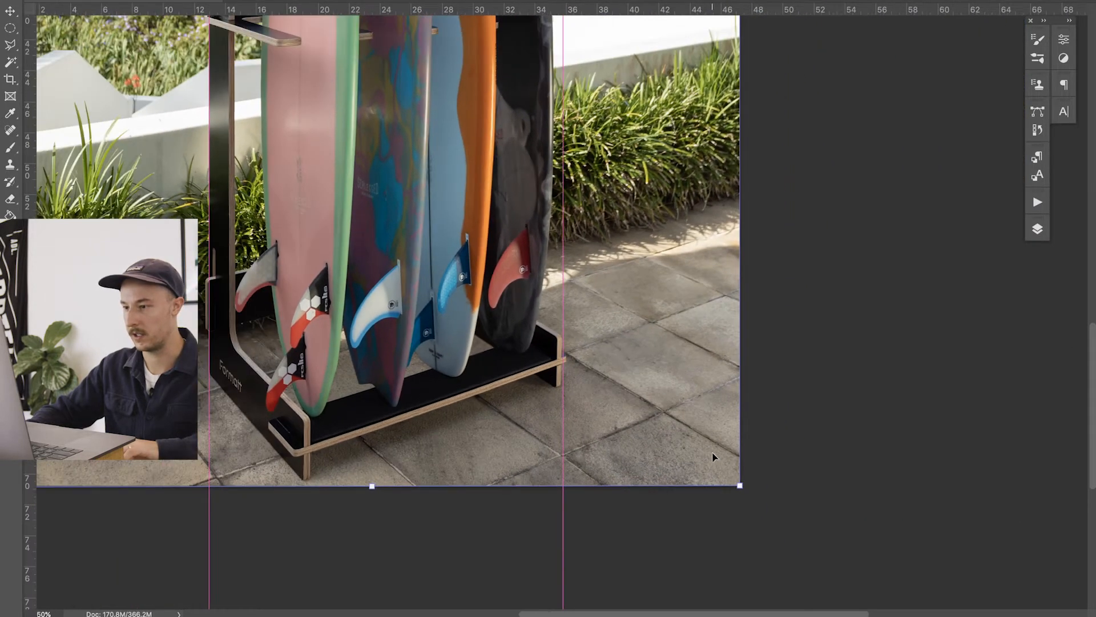
drag(744, 490, 747, 488)
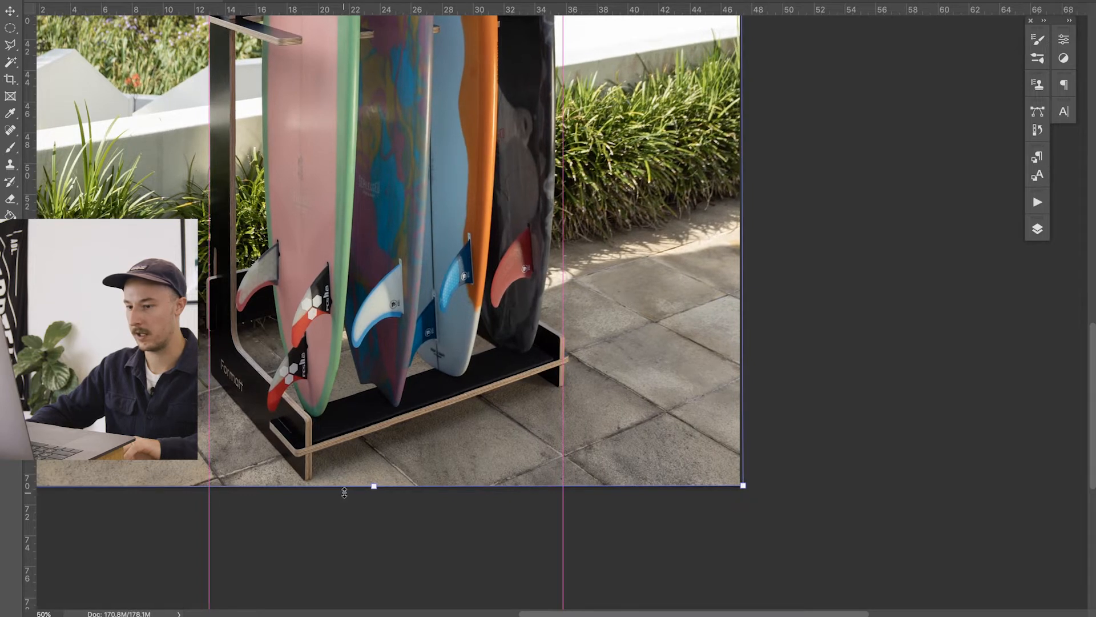
drag(485, 241, 545, 549)
drag(506, 352, 560, 128)
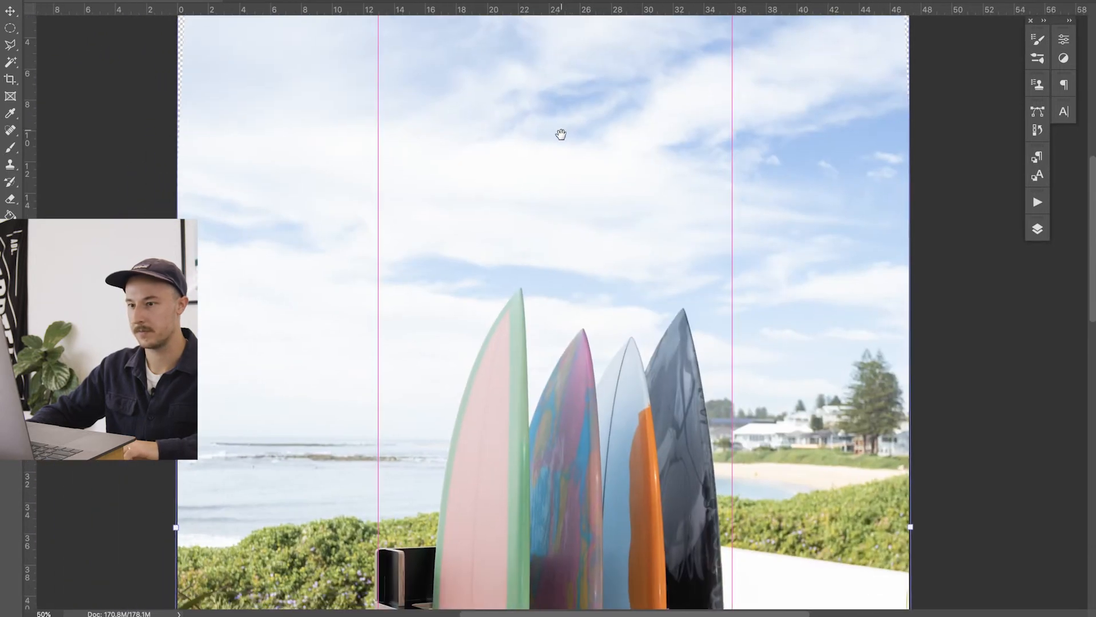
drag(365, 276, 436, 174)
drag(506, 357, 446, 169)
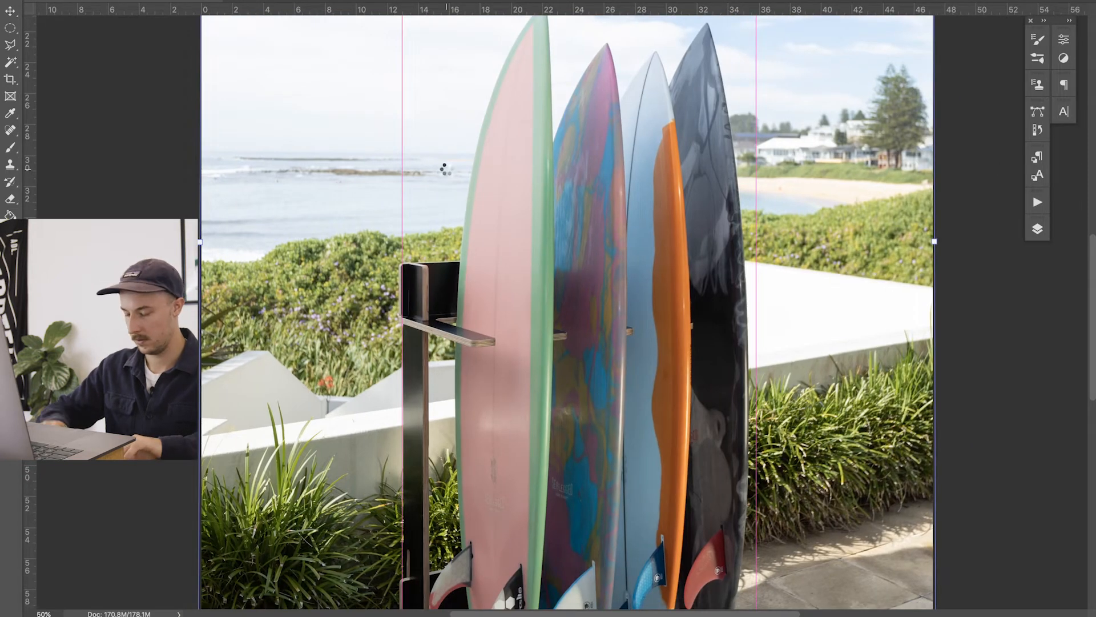
key(ctrl+minus)
key(ctrl+minus)
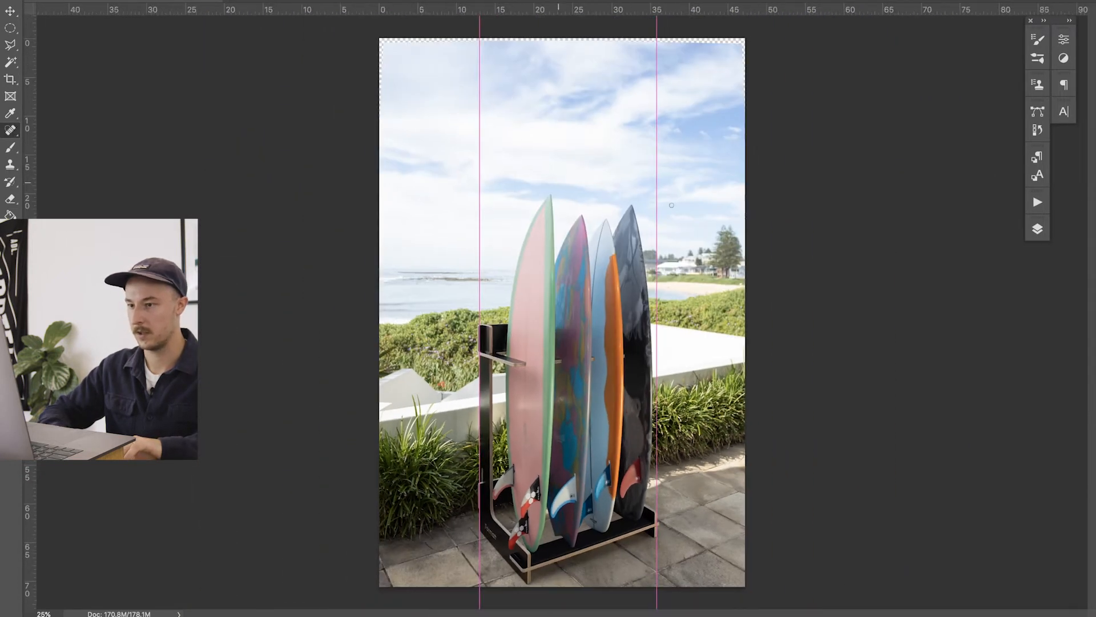
Step: Compare the corrected layer with the original by hiding and showing Layer 0 copy
click(1038, 230)
click(877, 257)
click(877, 258)
click(877, 257)
click(878, 258)
Step: Transform Layer 0 copy again, shifting its lower-left corner a little further outward to straighten the rack's left upright
key(ctrl+plus)
key(ctrl+plus)
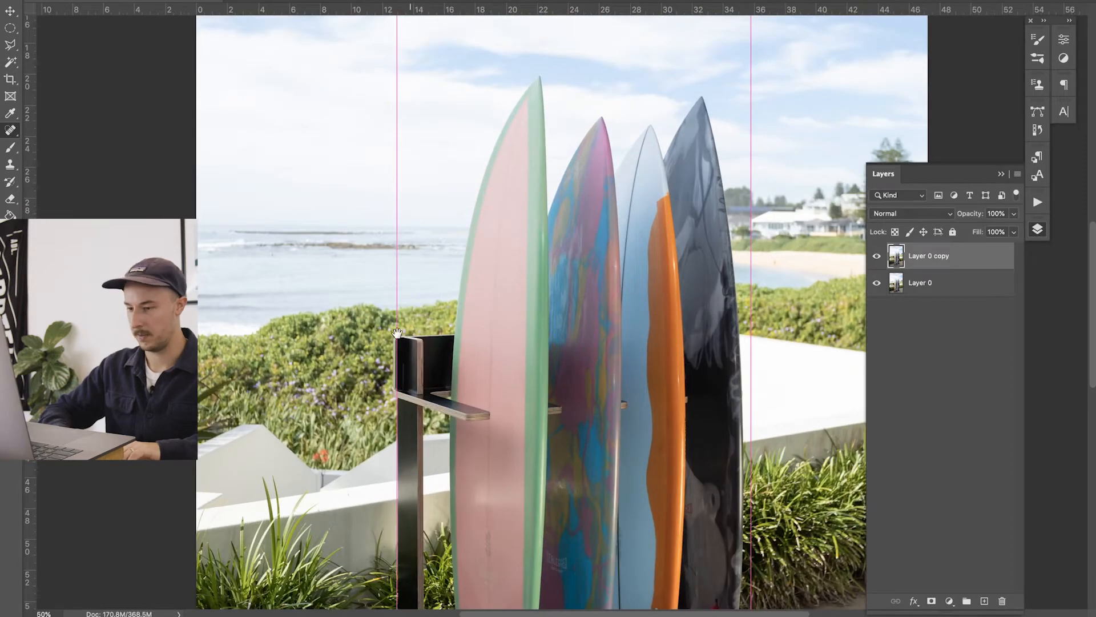
scroll(402, 539, down, 5)
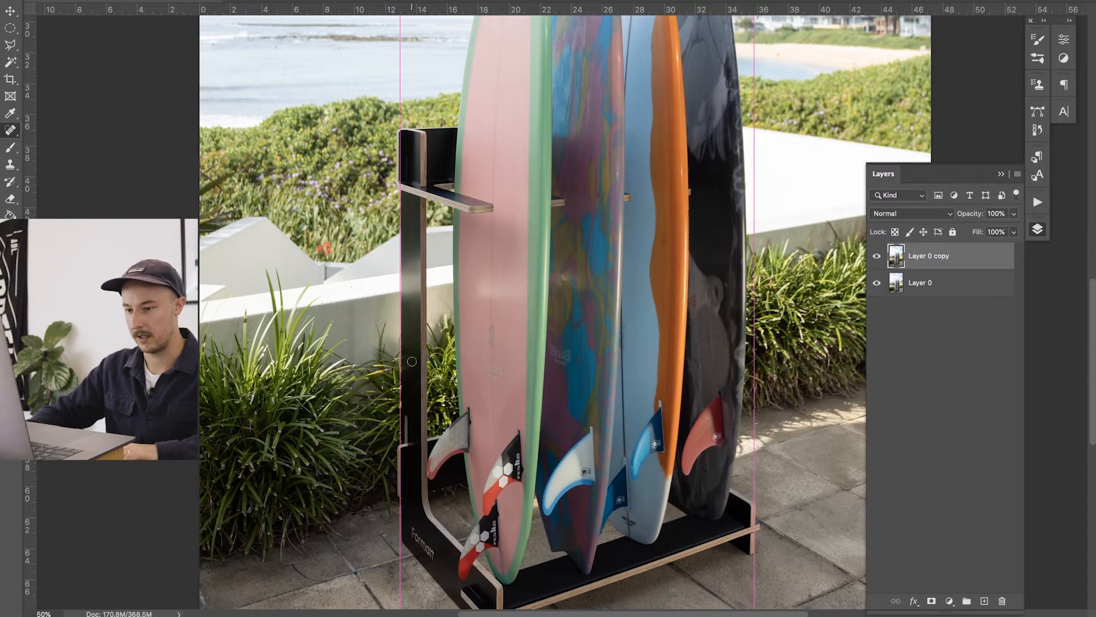
key(ctrl+plus)
key(ctrl+minus)
drag(337, 456, 358, 275)
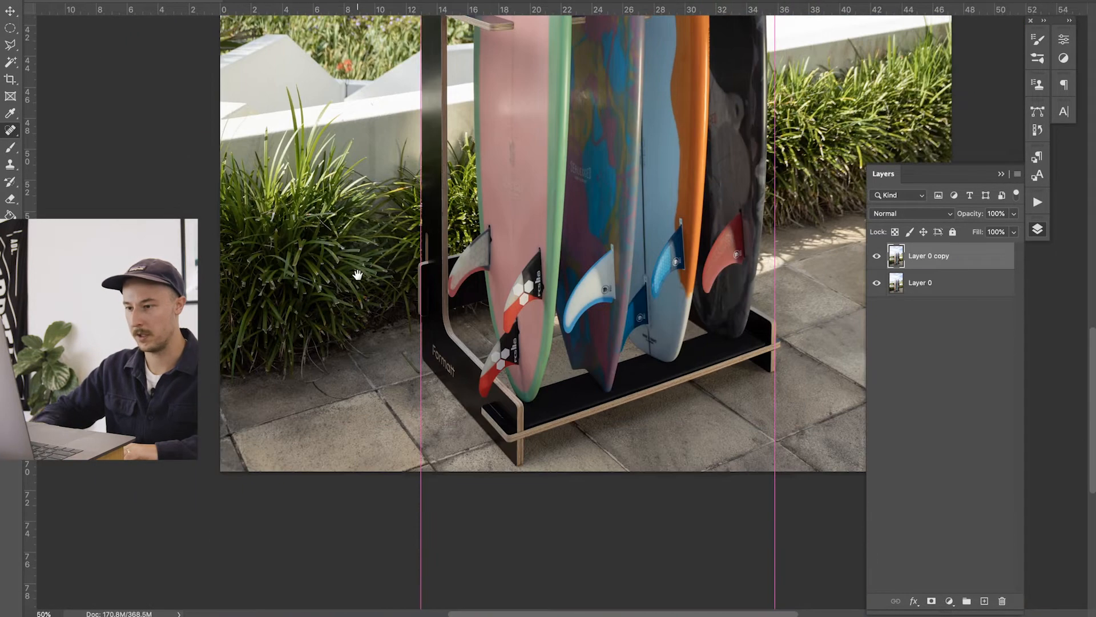
key(ctrl+t)
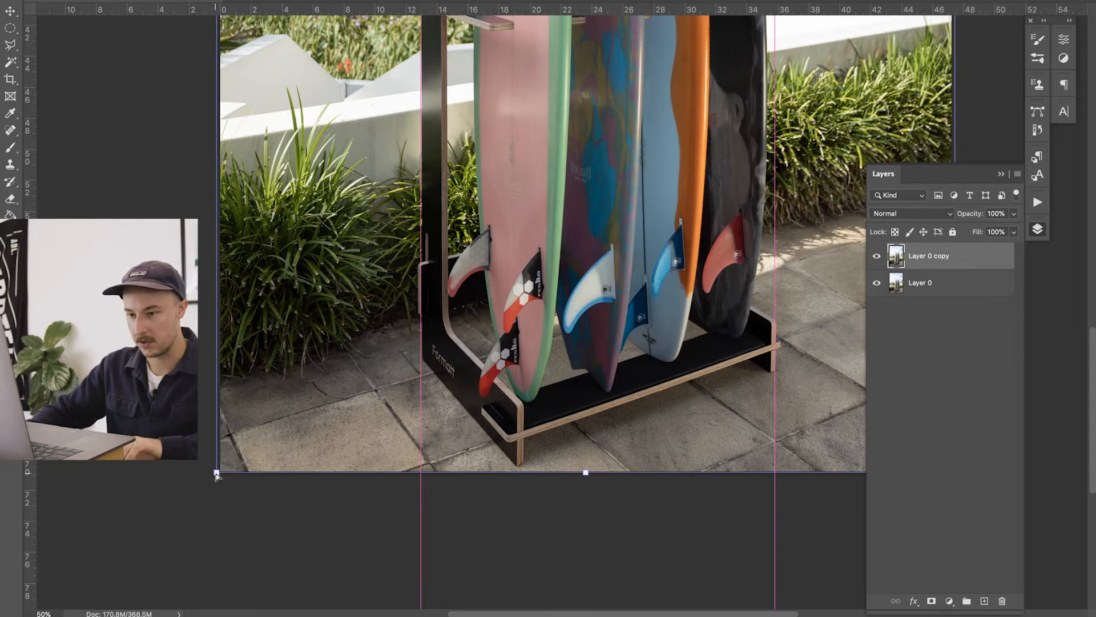
drag(216, 474, 213, 473)
Step: Move the lower-right corner outward, raise the bottom edge to a layer size of about 48.1 by 70.5 cm, and apply the transform
drag(694, 518, 404, 514)
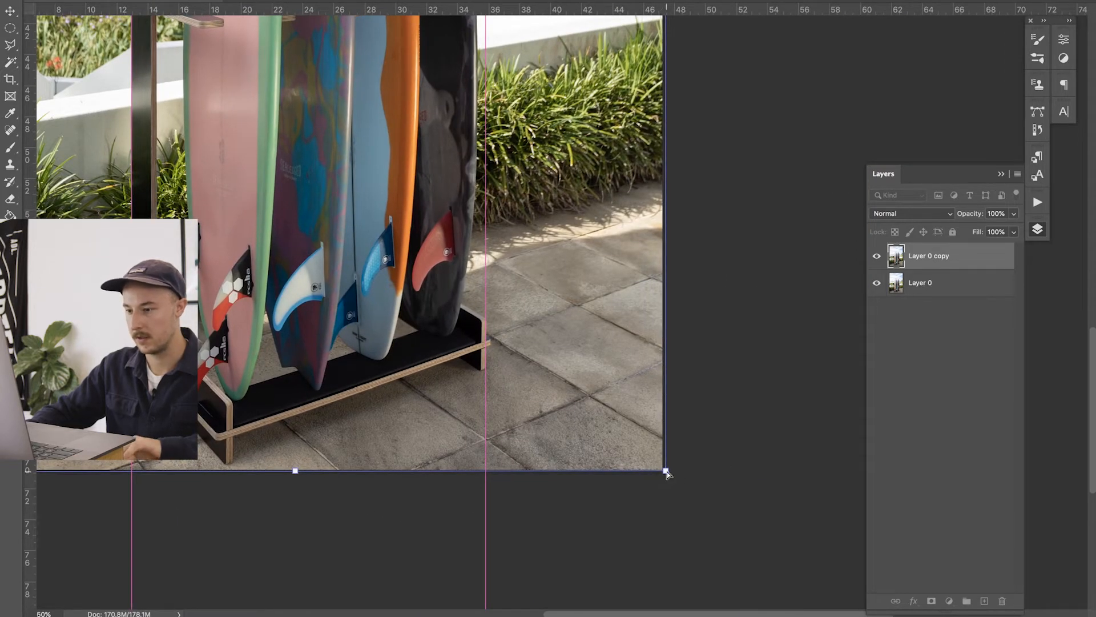
drag(670, 472, 670, 473)
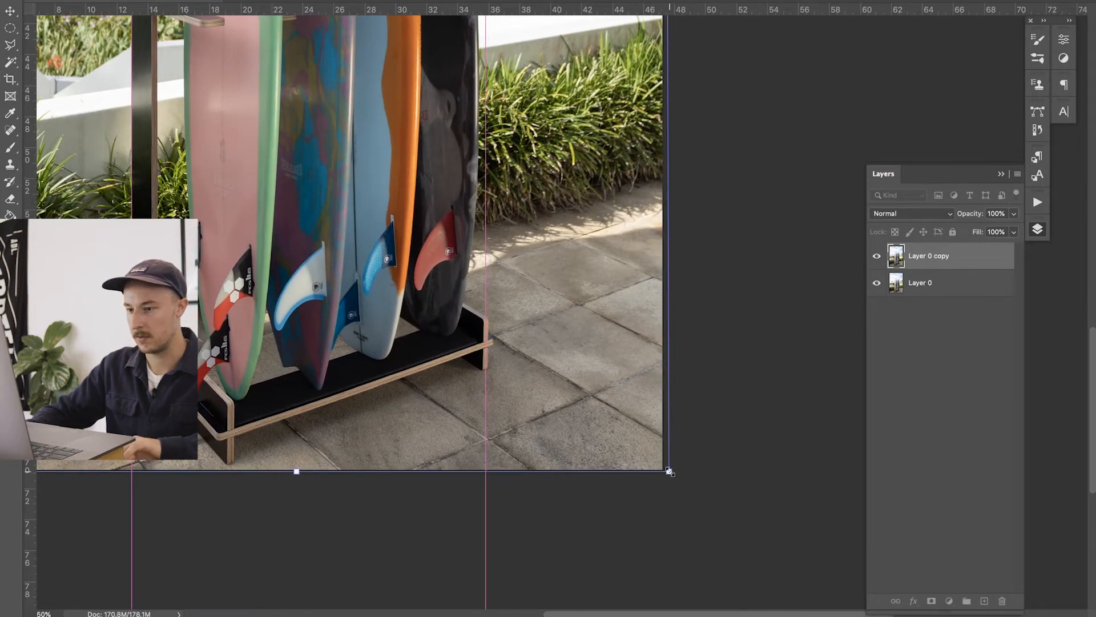
drag(297, 471, 297, 470)
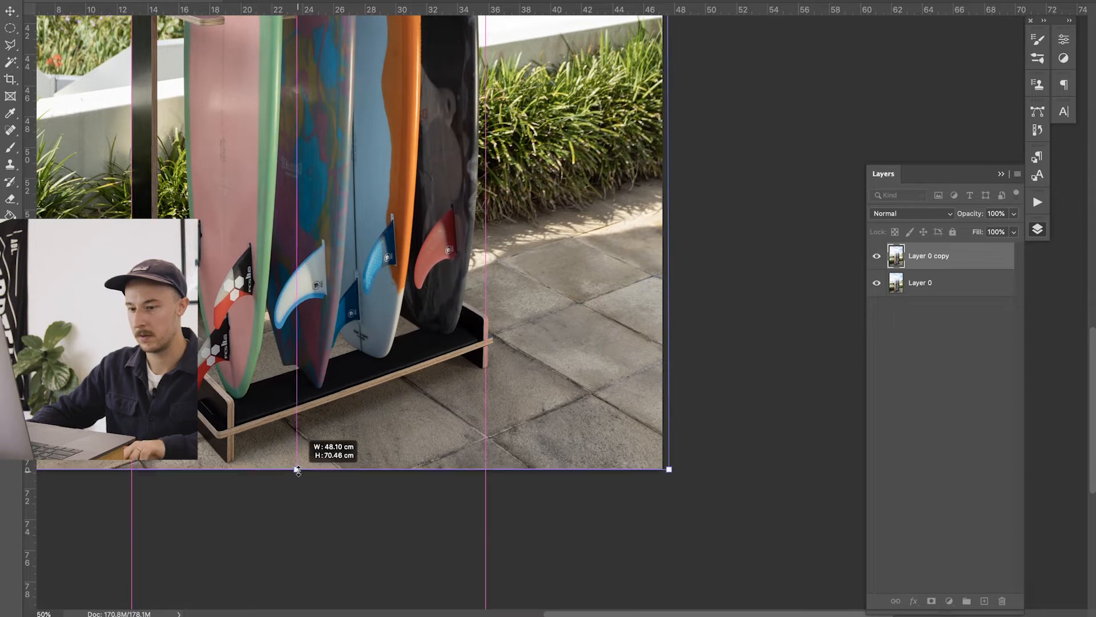
drag(200, 487, 478, 489)
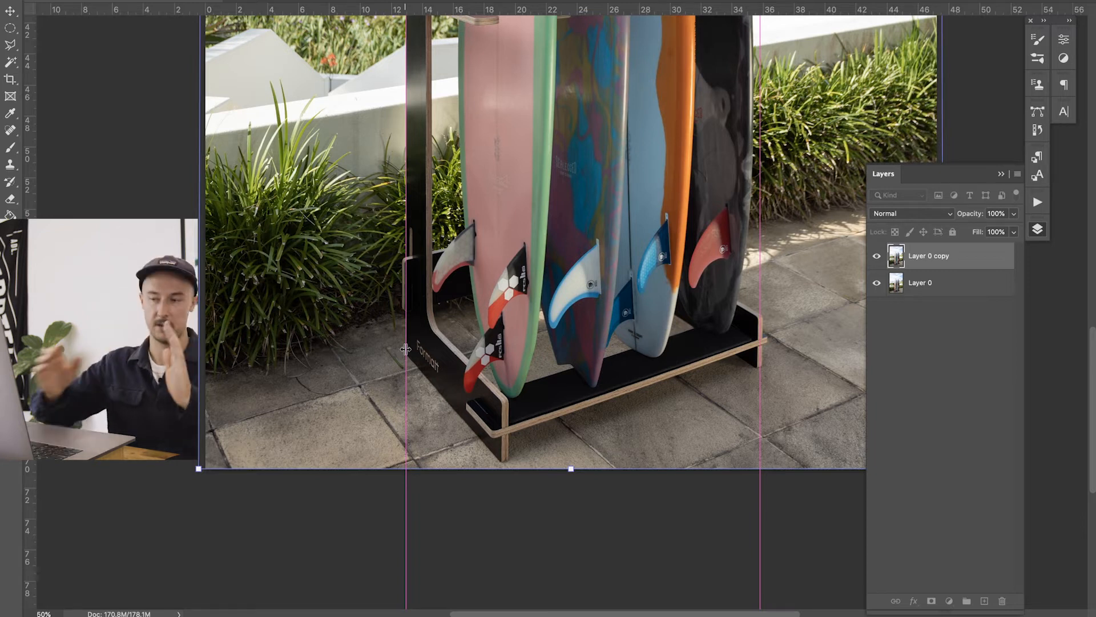
scroll(332, 163, up, 4)
scroll(332, 163, up, 10)
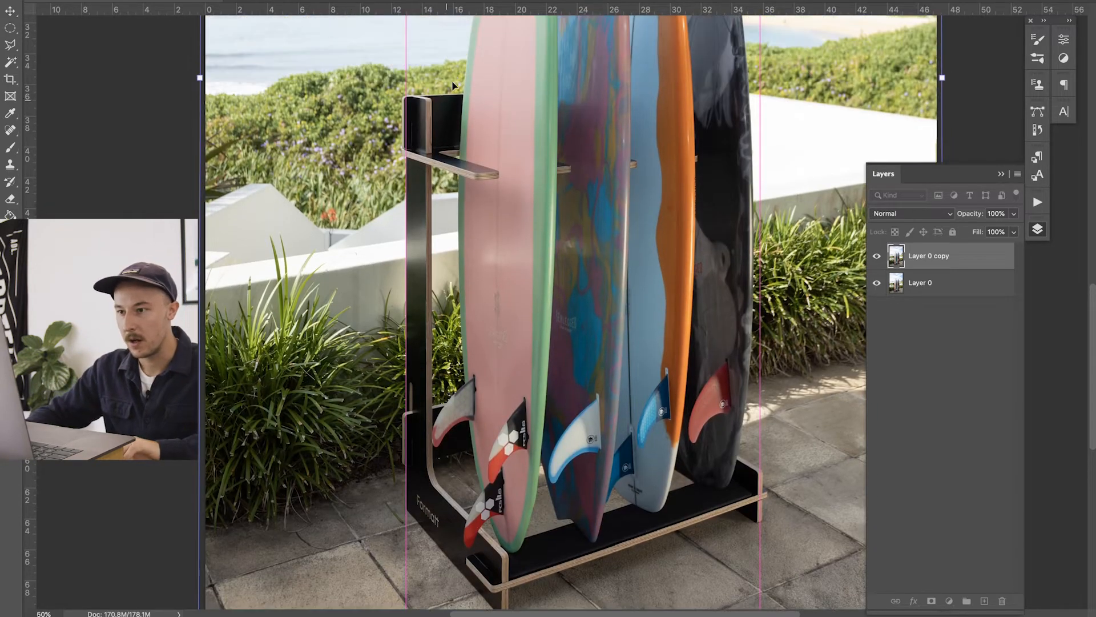
scroll(413, 291, down, 6)
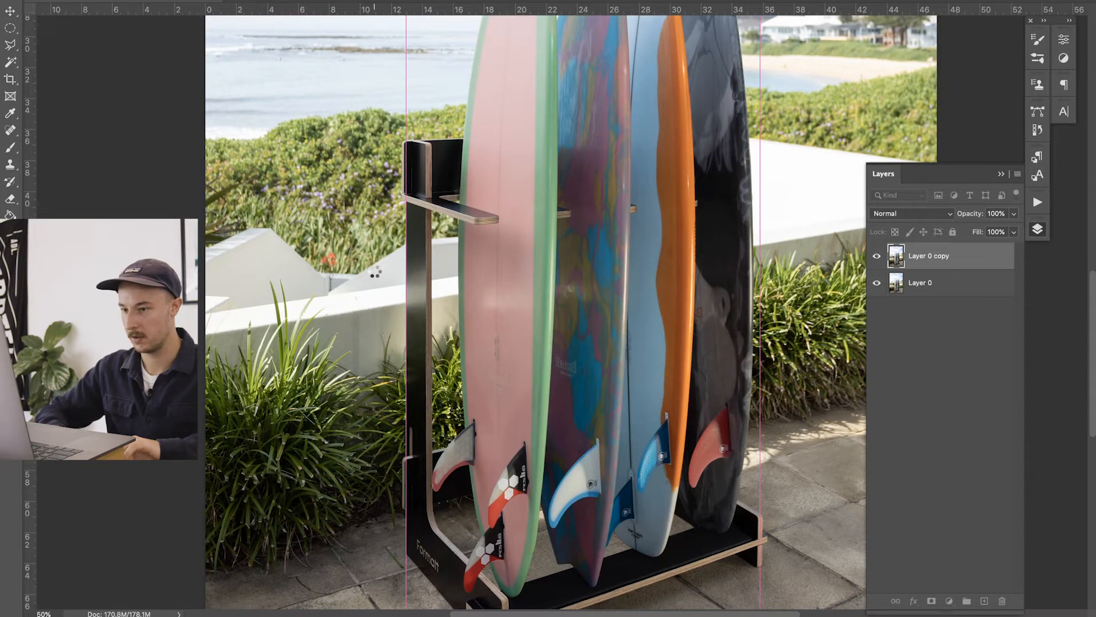
Step: Toggle Layer 0 copy's visibility to compare the whole photo before and after the second corner correction
key(ctrl+minus)
click(878, 257)
click(878, 259)
click(877, 258)
click(878, 258)
click(877, 258)
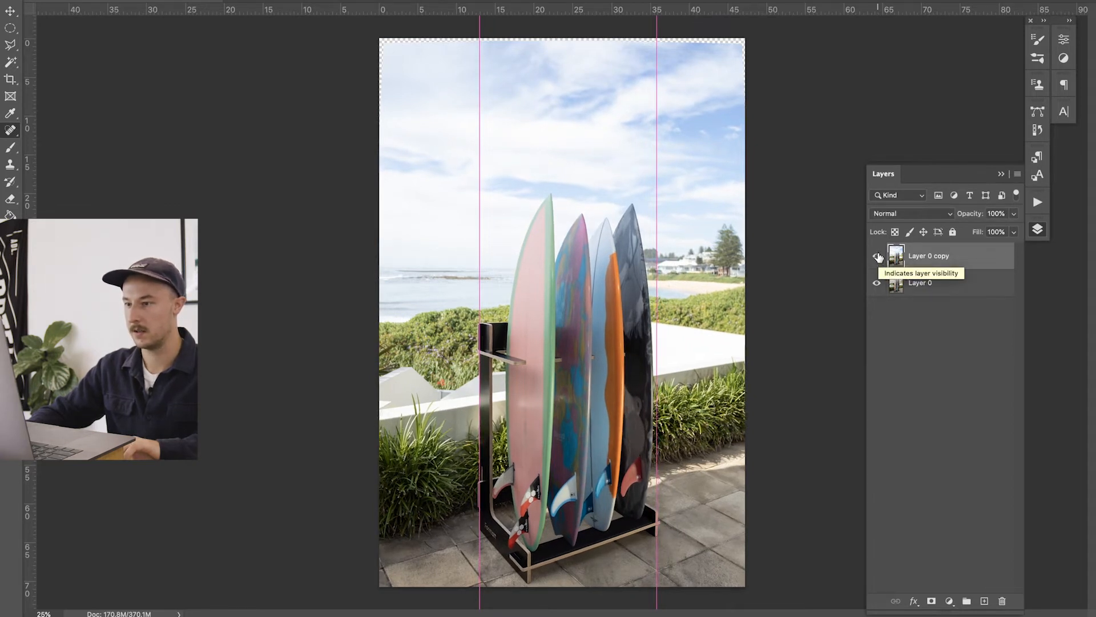
Step: Save the corrected photo and switch back to Lightroom Classic
key(ctrl+s)
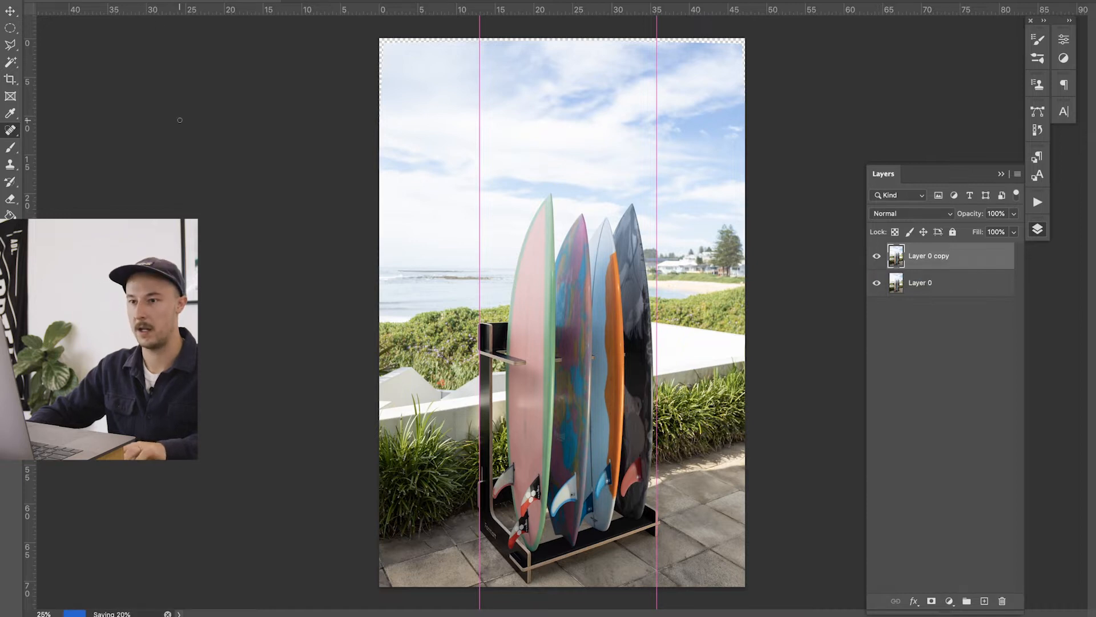
mouse_move(320, 614)
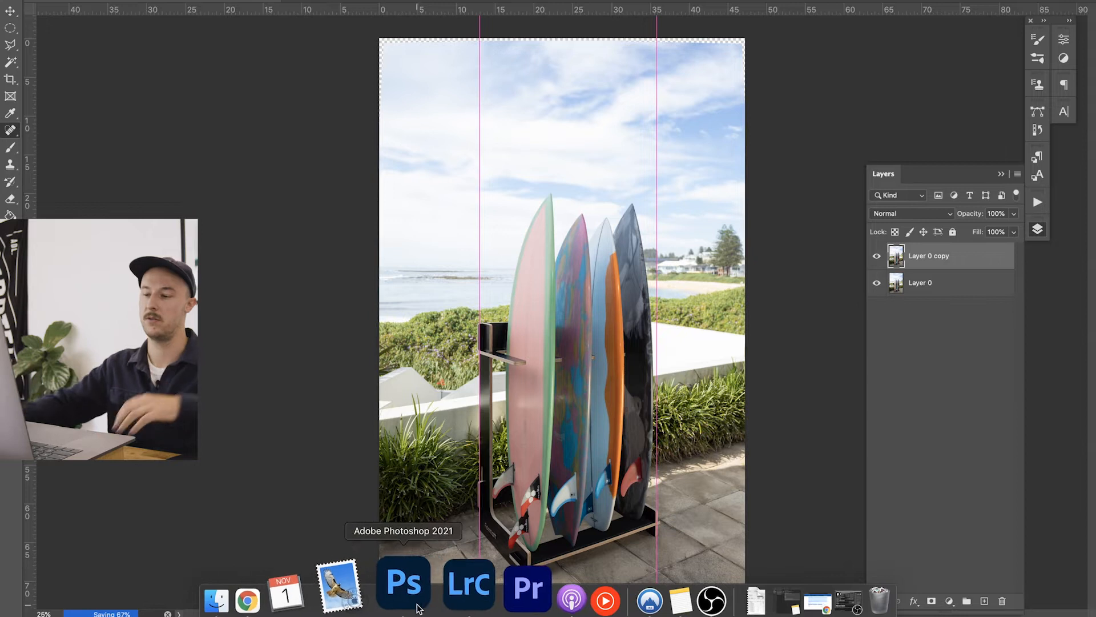
click(448, 593)
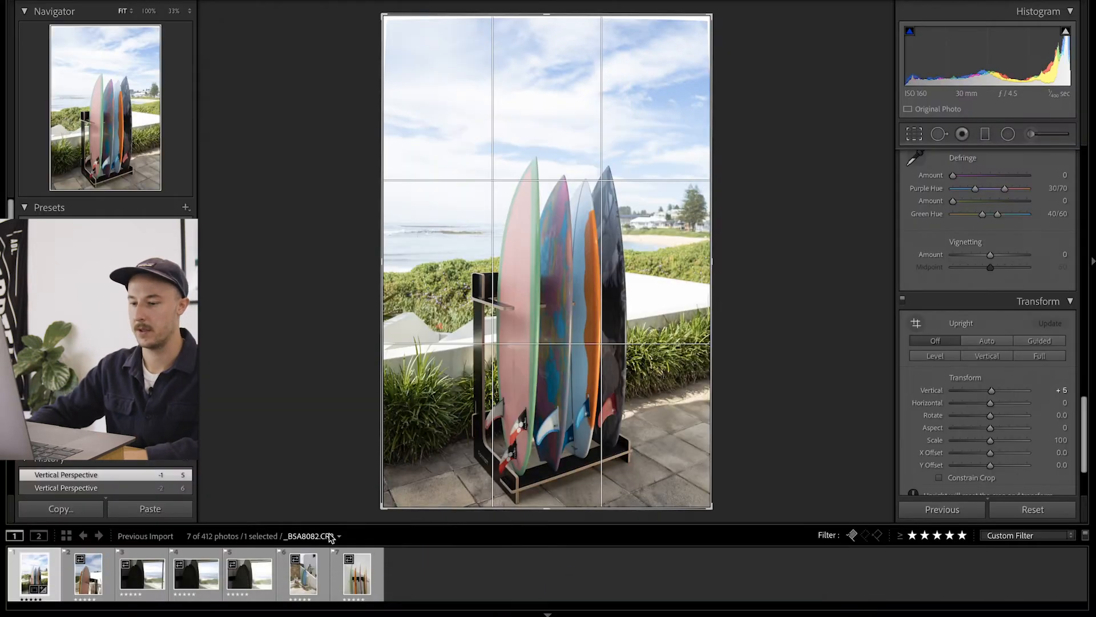
Step: Select the edited version _BSA8082-Edit.tif in the stack with the raw photo
click(451, 588)
click(84, 581)
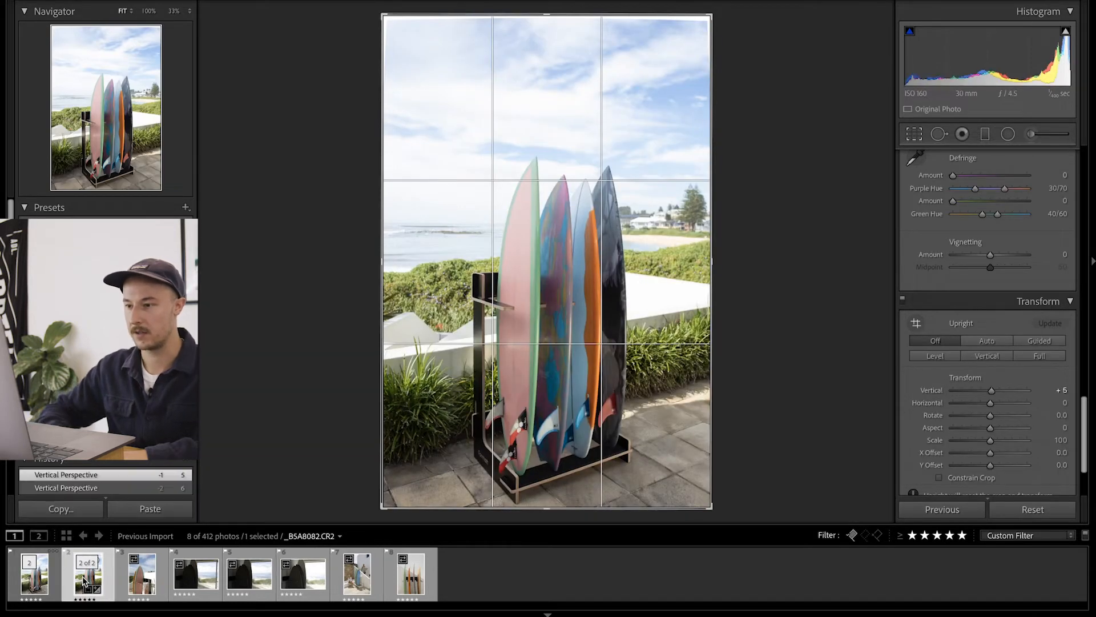
click(17, 568)
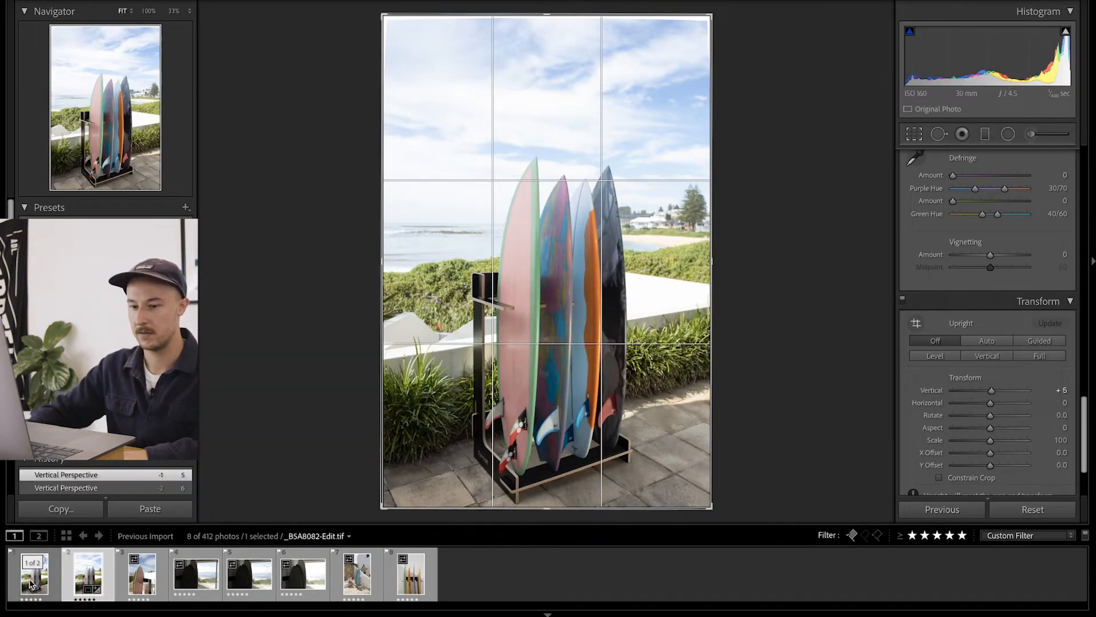
Step: Compare the raw photo with the Photoshop-edited TIFF in the stack, ending on the edited version
click(84, 581)
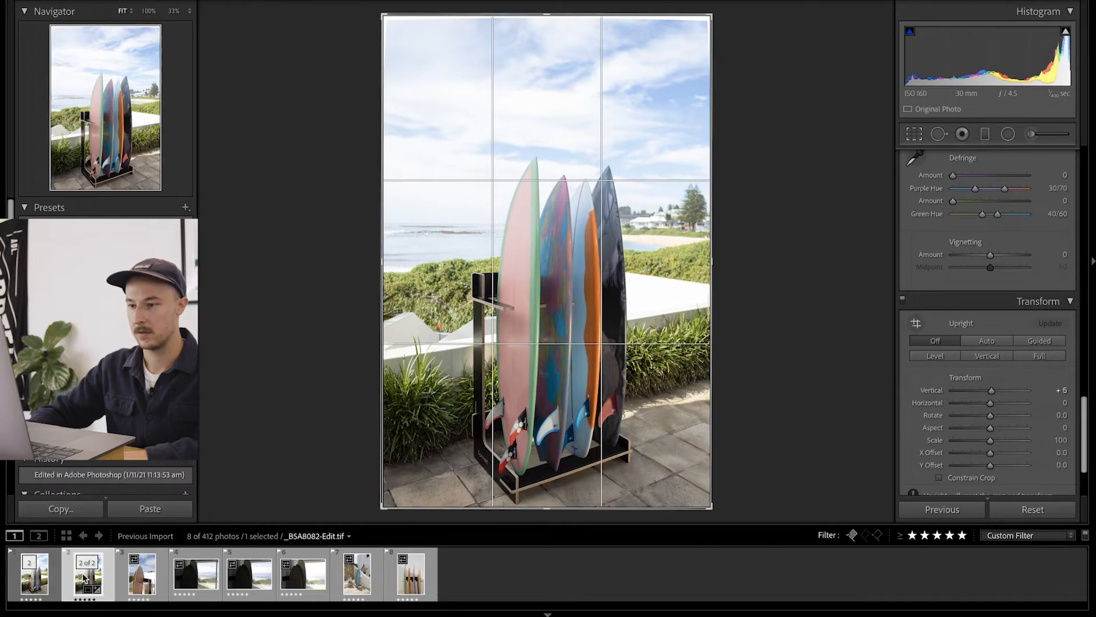
click(46, 583)
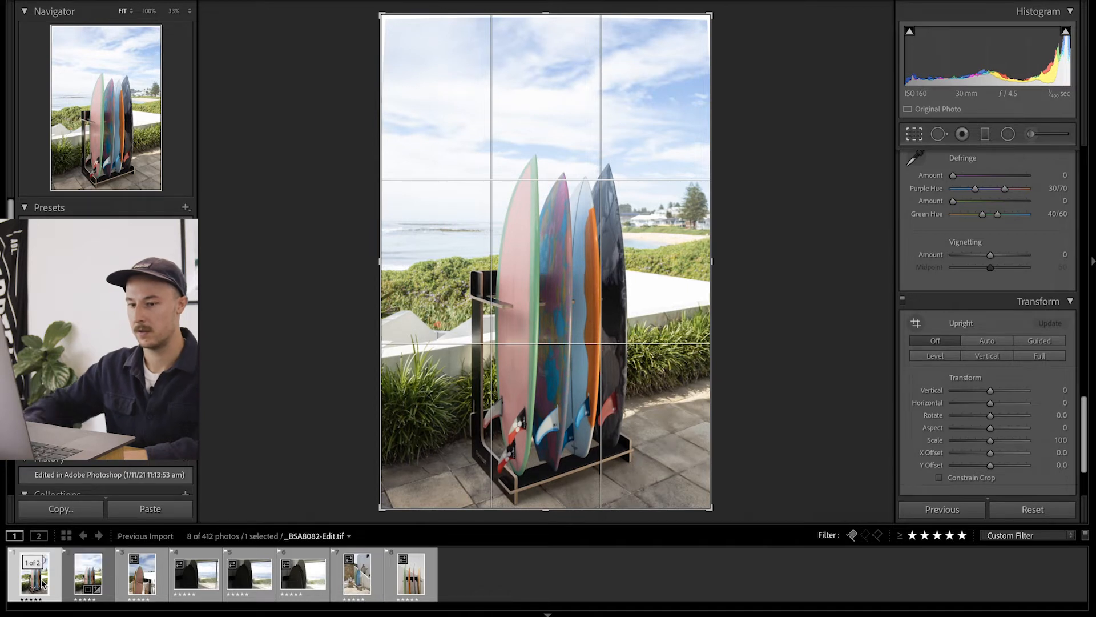
click(82, 573)
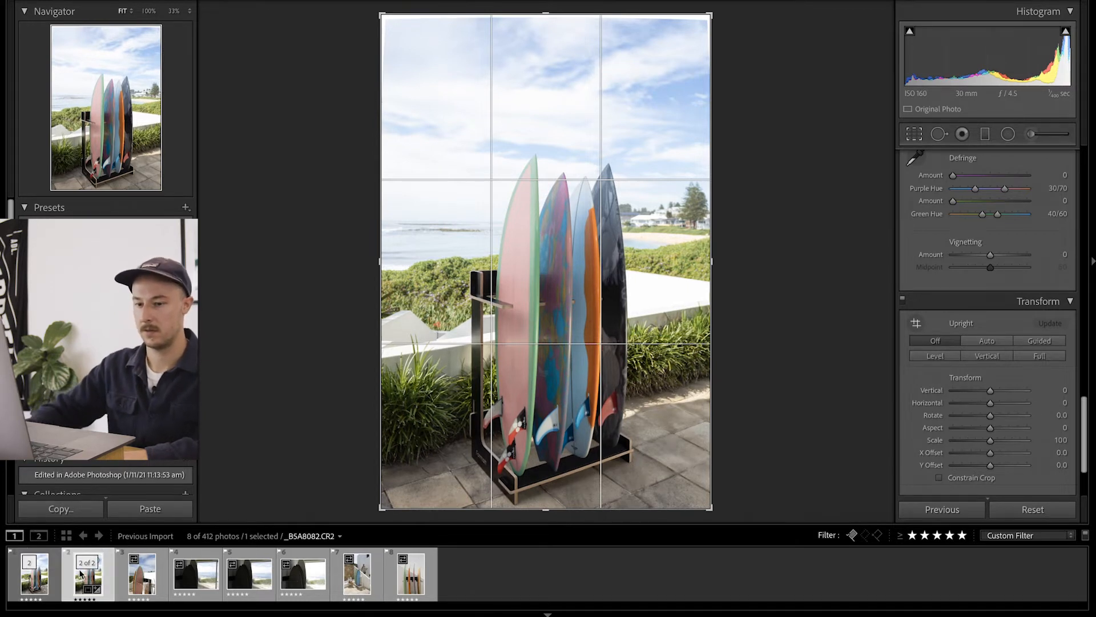
click(32, 579)
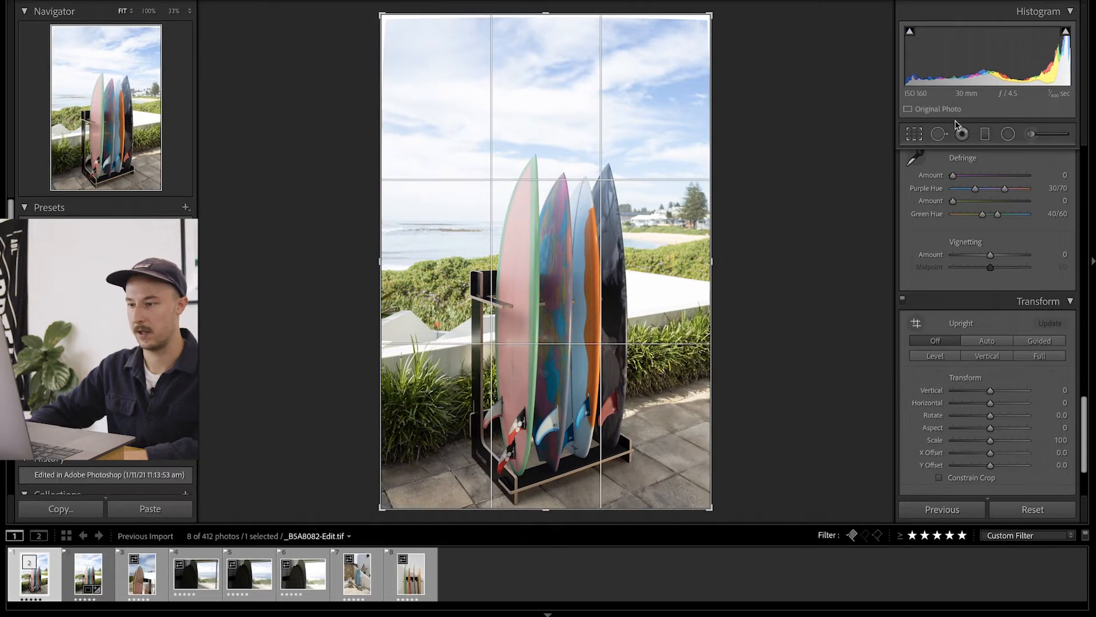
Step: Crop the edited photo slightly inward at its top, left and right edges to trim the blank borders
drag(529, 6, 538, 20)
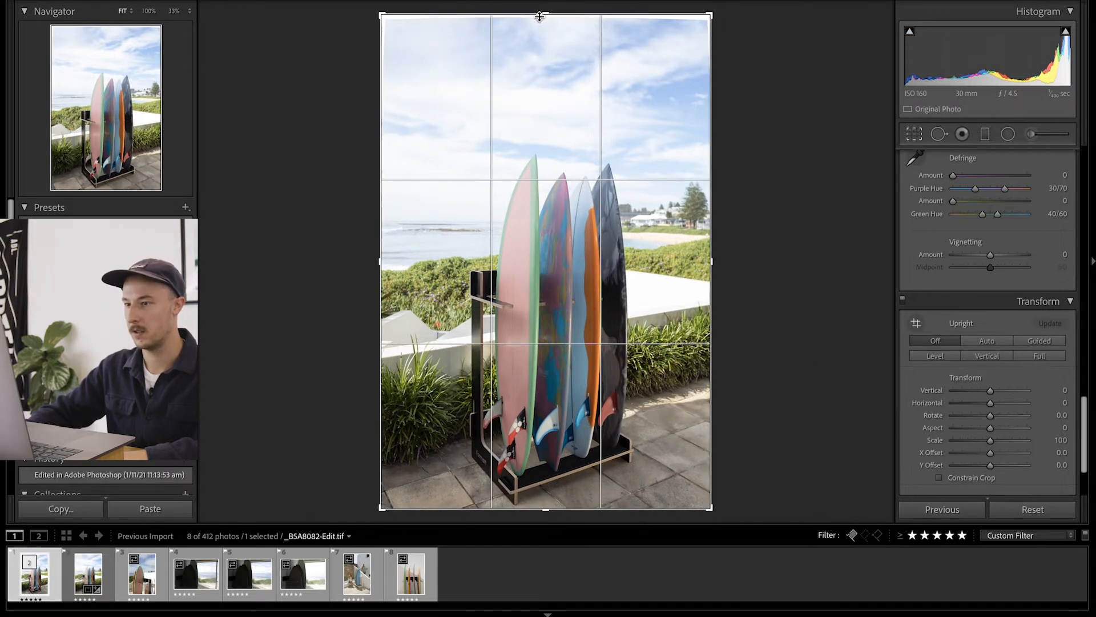
drag(387, 265, 392, 266)
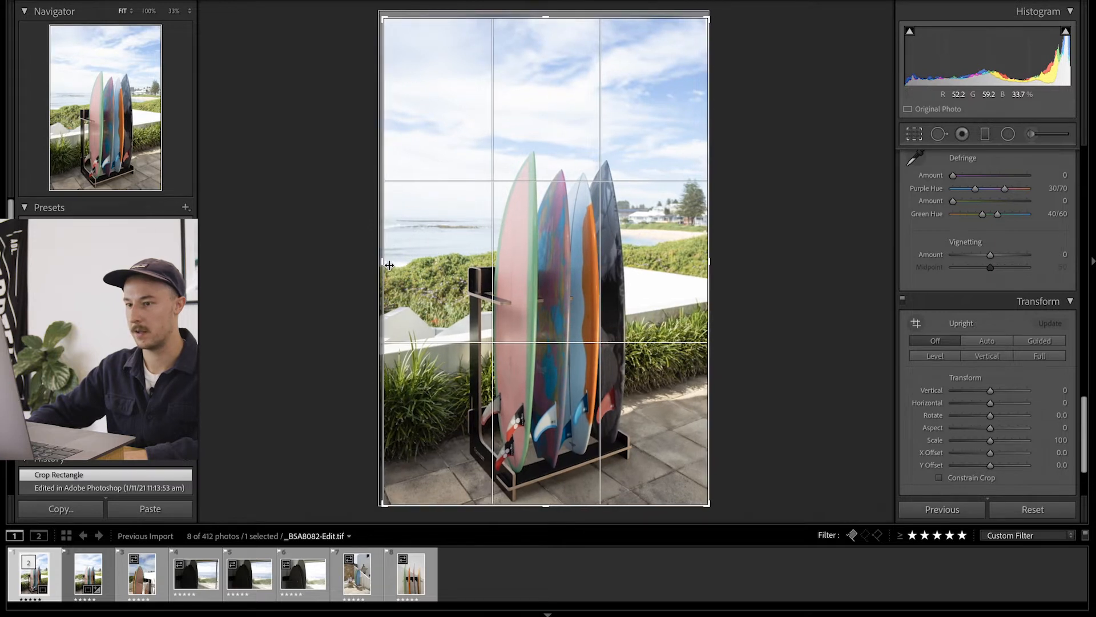
drag(711, 274, 705, 275)
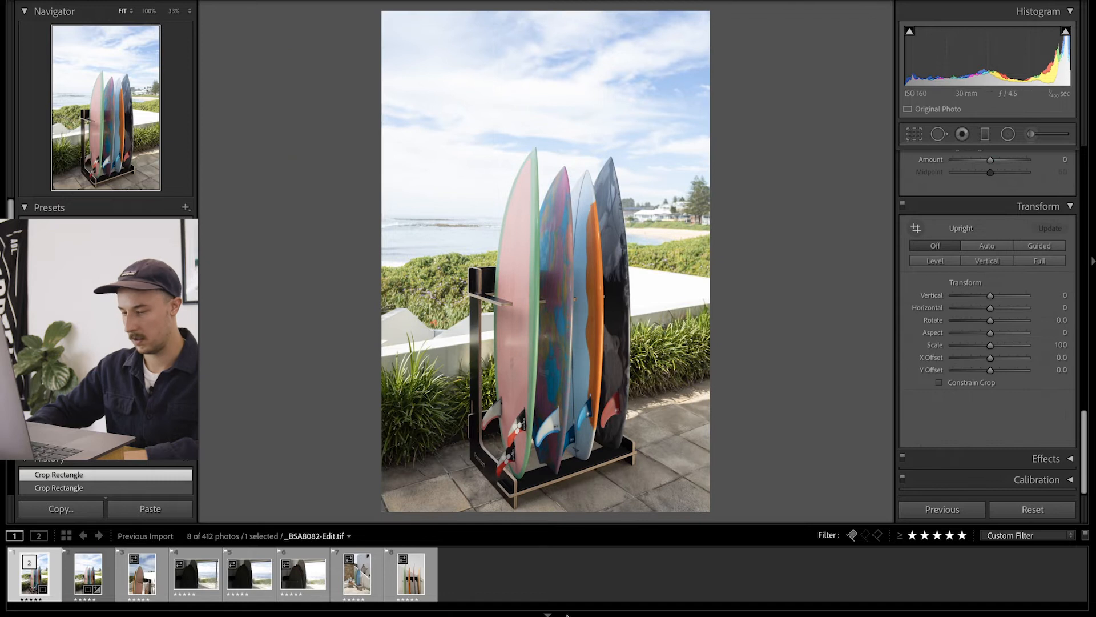
Step: Remove the green leaf from the paving beside the rack's base with Spot Removal in Clone mode
click(536, 373)
click(519, 318)
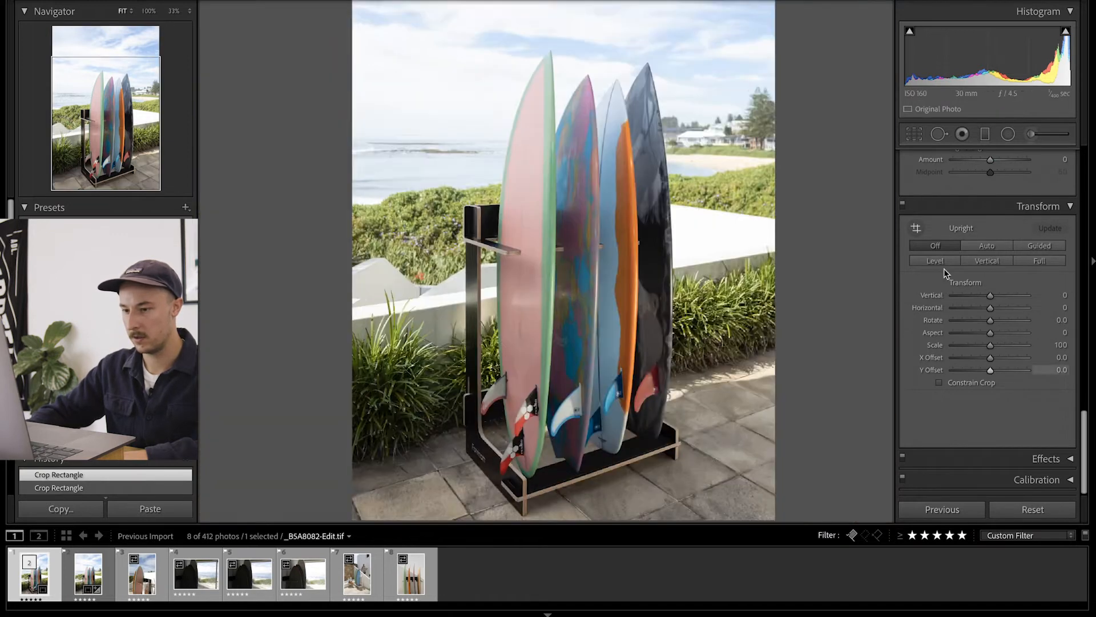
click(449, 474)
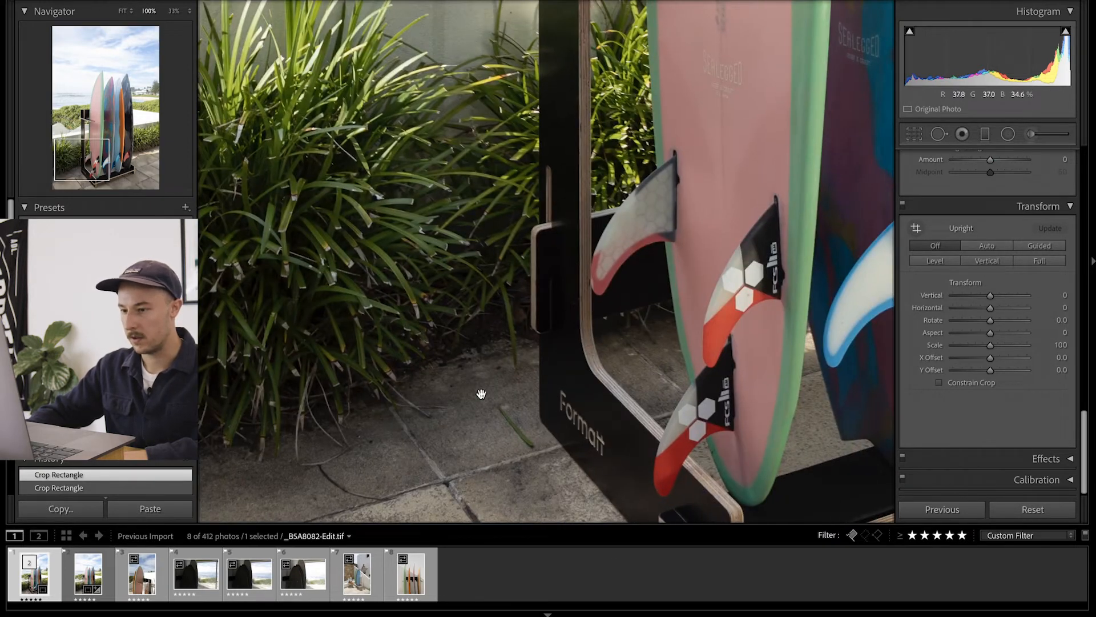
click(939, 134)
mouse_move(492, 405)
mouse_down()
mouse_move(521, 438)
mouse_move(463, 442)
mouse_up()
click(941, 133)
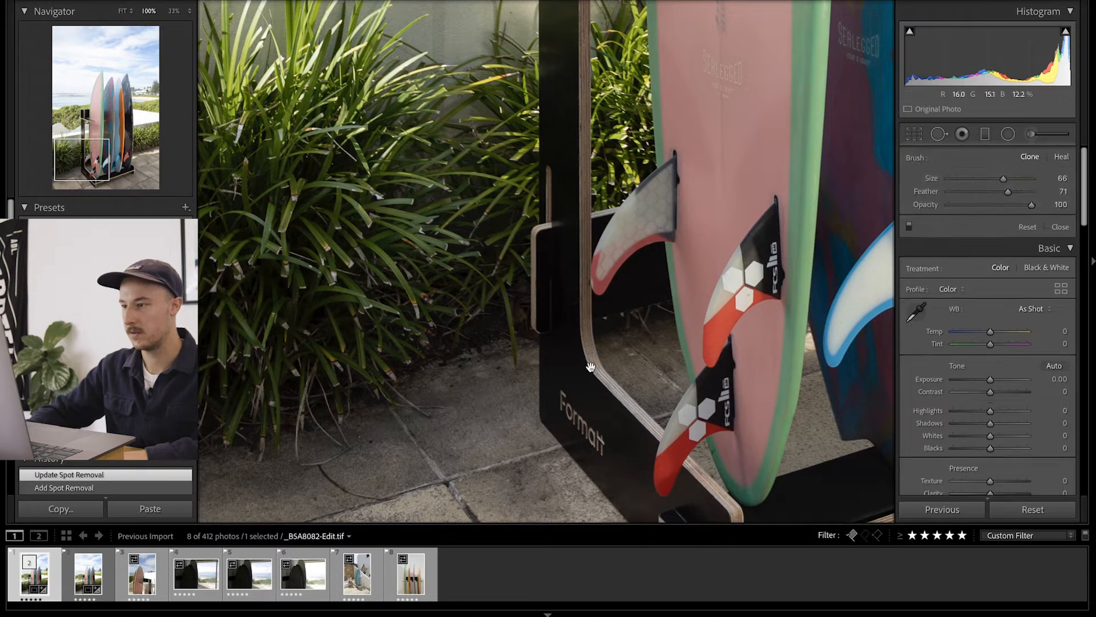
click(592, 361)
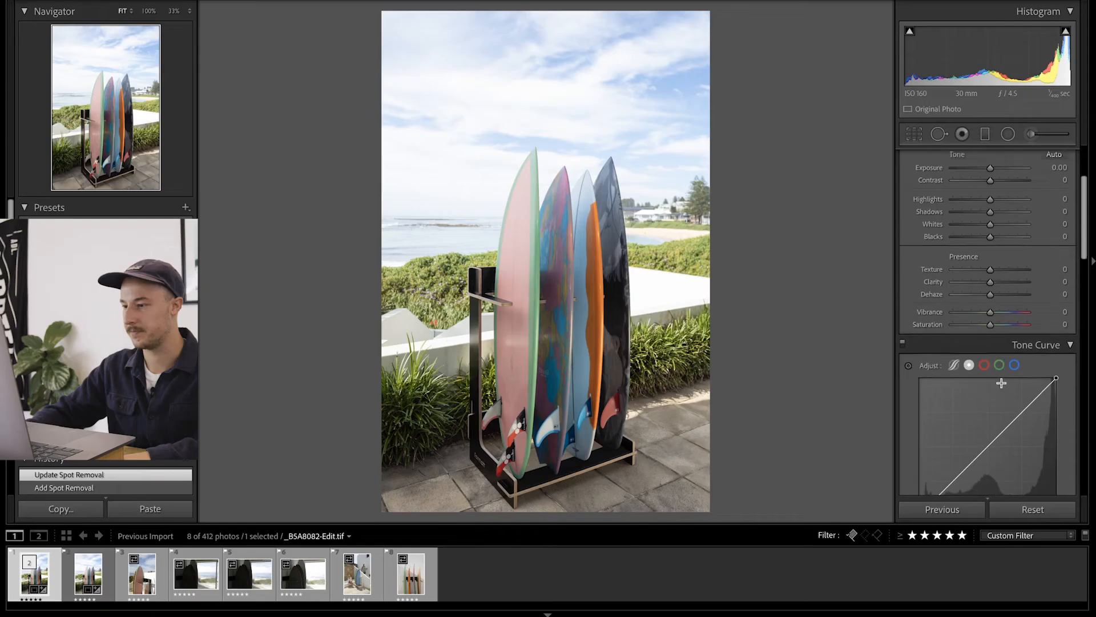
Step: Add midtone and shadow points to the tone curve, raising the black point to output 7 and lowering the white point to output 248
scroll(1002, 383, down, 3)
drag(987, 391, 988, 387)
drag(952, 425, 919, 457)
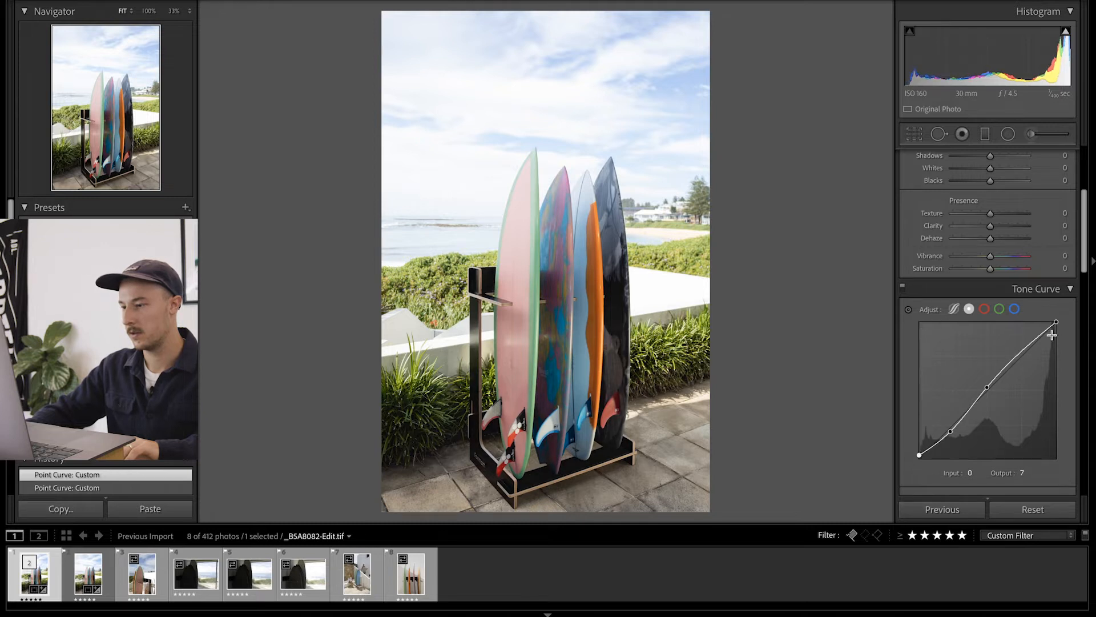
drag(1057, 324, 1058, 327)
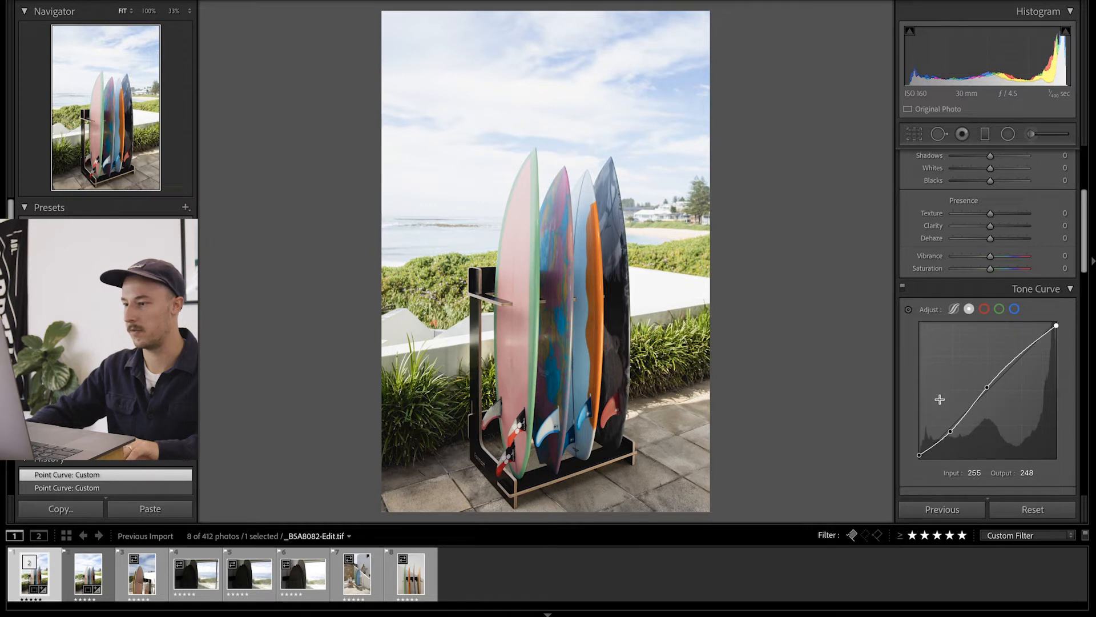
Step: Set the tone curve's shadow point to input 59, output 56, and compare the photo with the curve off and on
scroll(1038, 336, up, 2)
scroll(906, 337, down, 3)
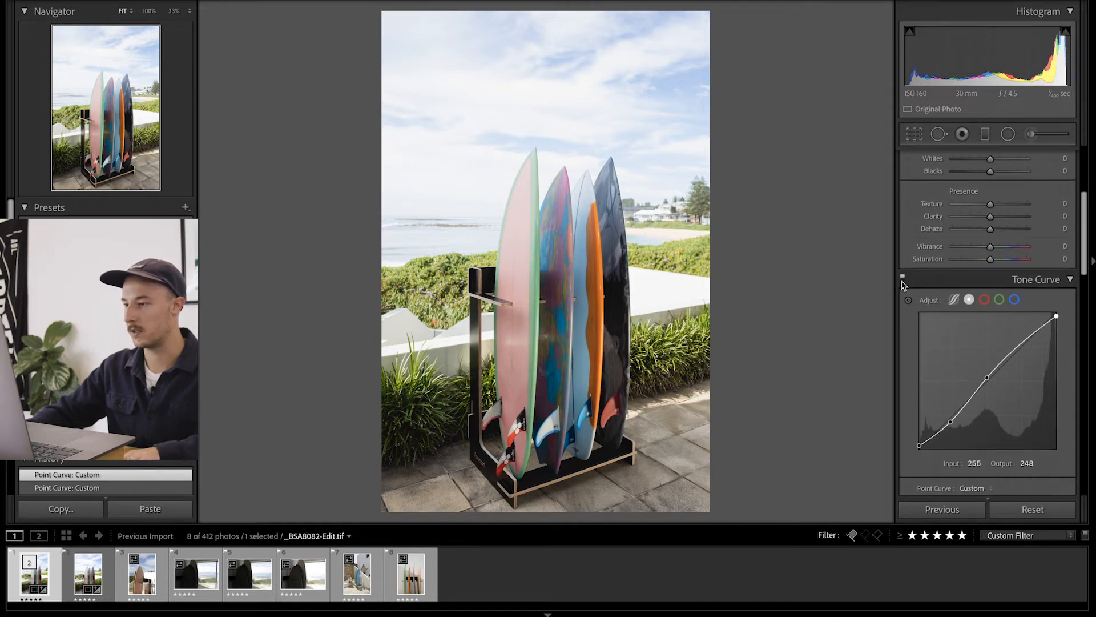
click(903, 279)
click(904, 279)
click(950, 422)
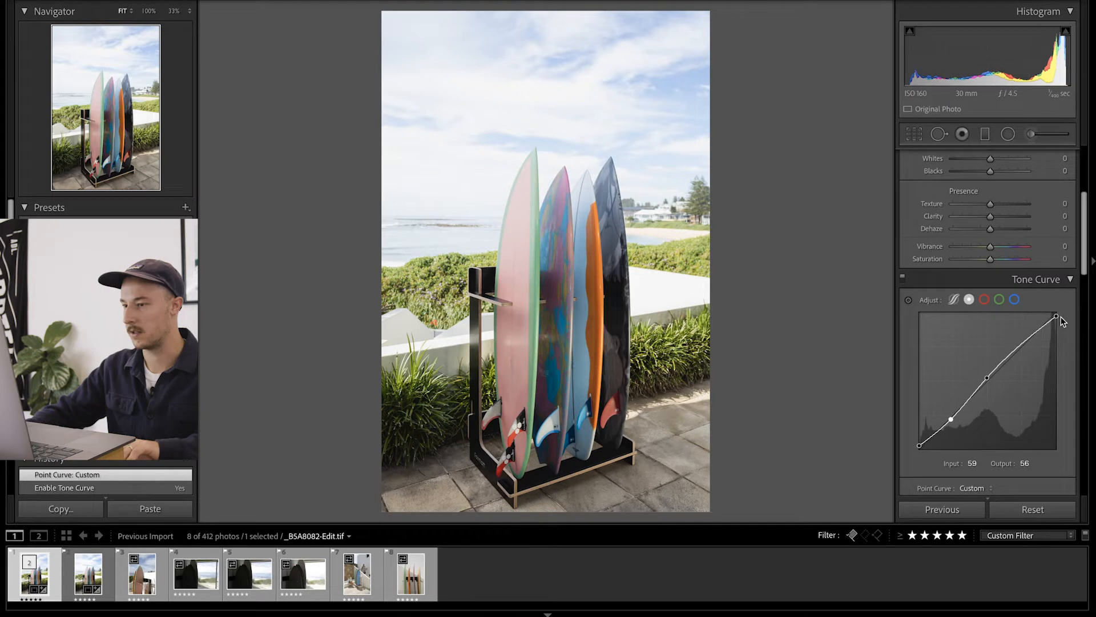
click(902, 278)
click(902, 279)
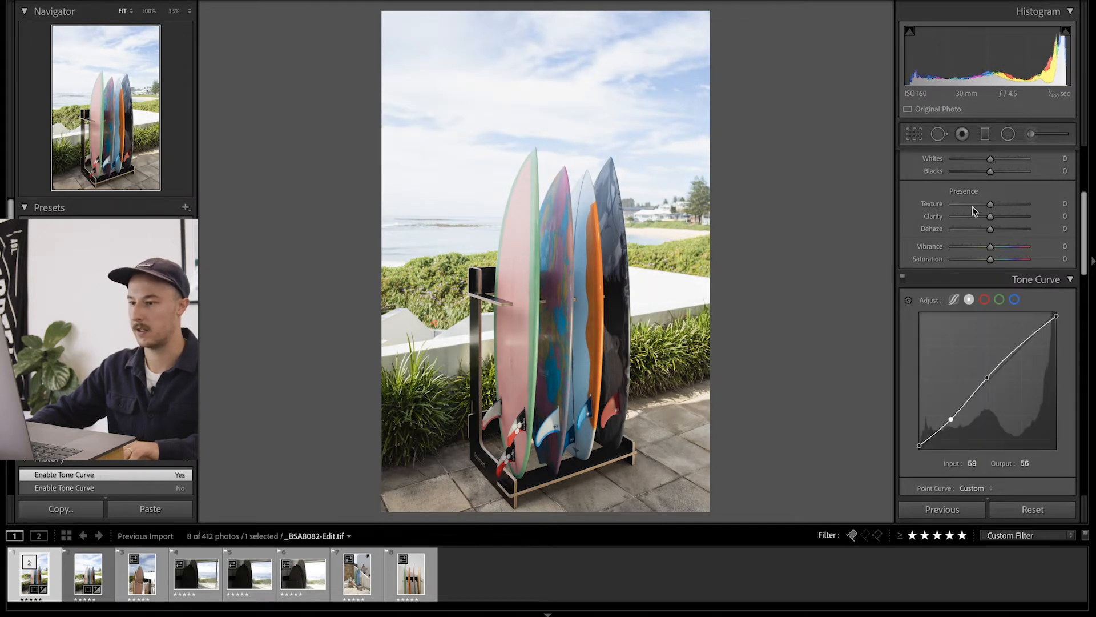
Step: Set Highlights to -50 and Shadows to +10
scroll(970, 217, up, 4)
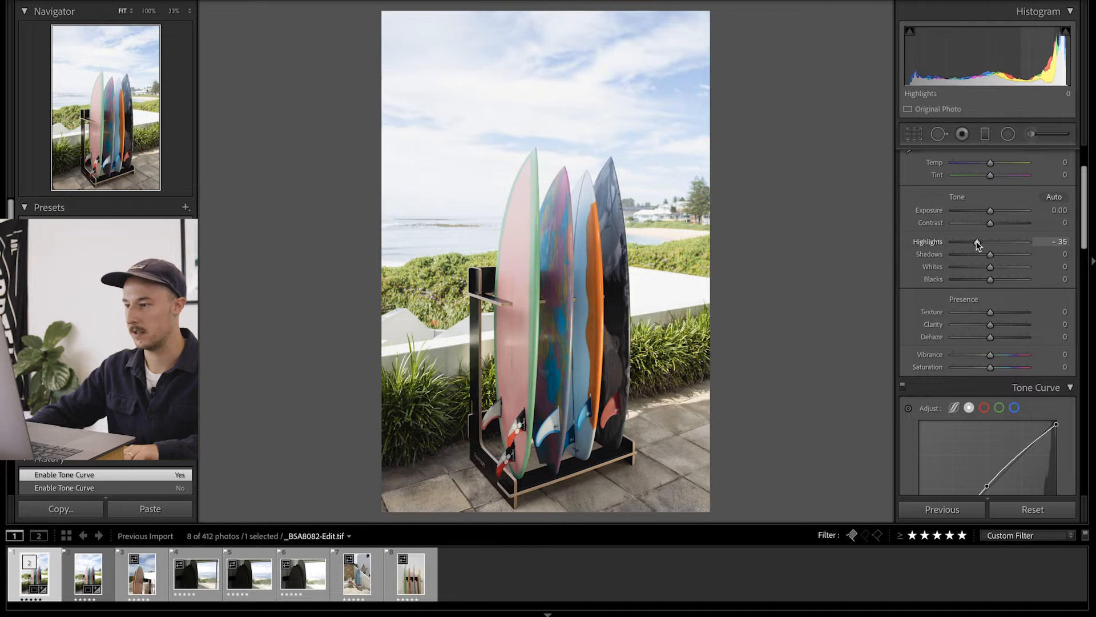
drag(973, 240, 971, 241)
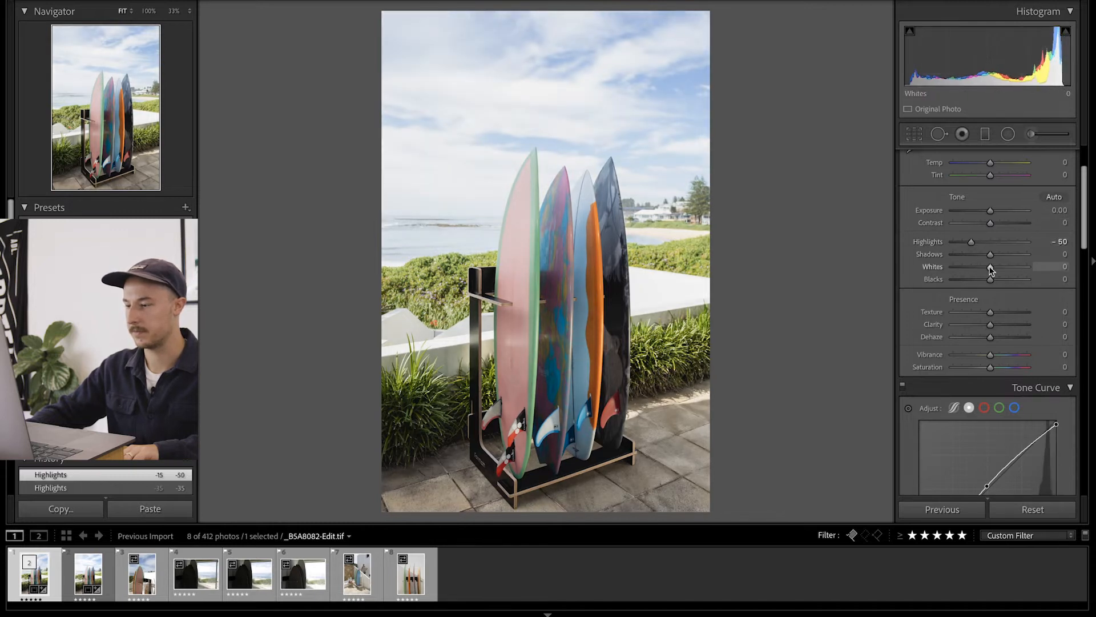
drag(991, 254, 993, 255)
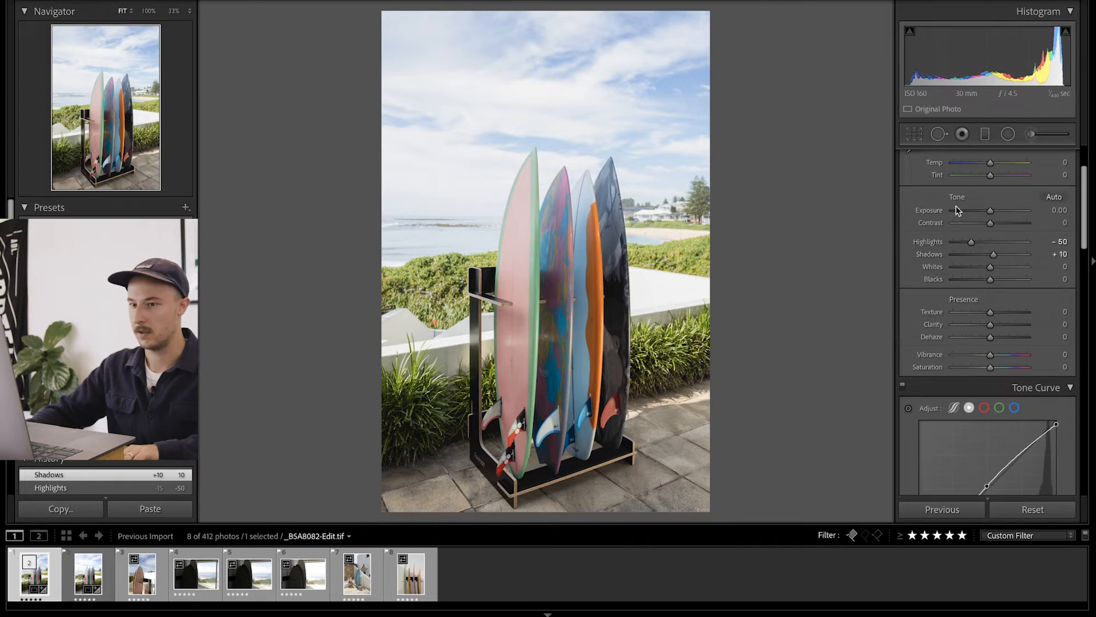
Step: Desaturate the plants with the targeted adjustment to Yellow -11 and Green -8, and compare with colour adjustments off and on
scroll(995, 283, down, 3)
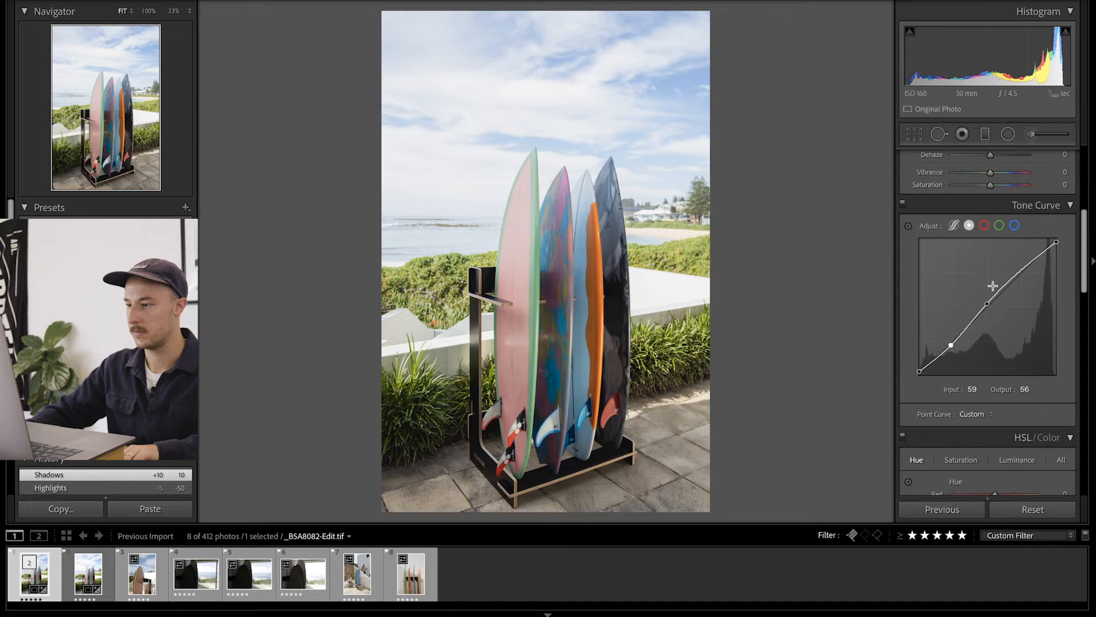
scroll(1016, 297, down, 3)
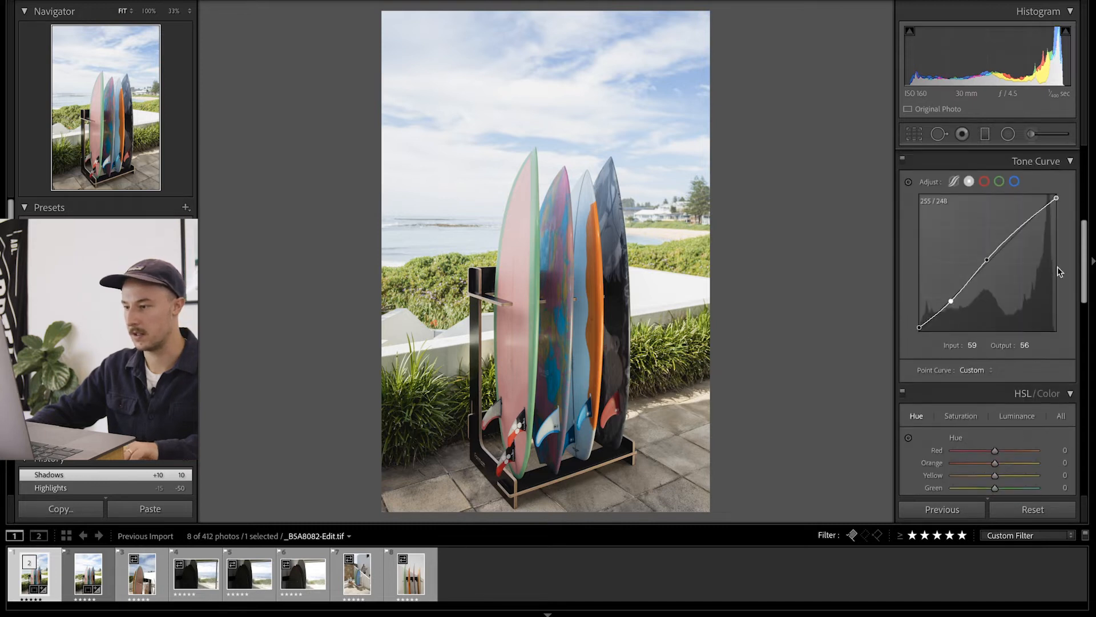
click(1070, 481)
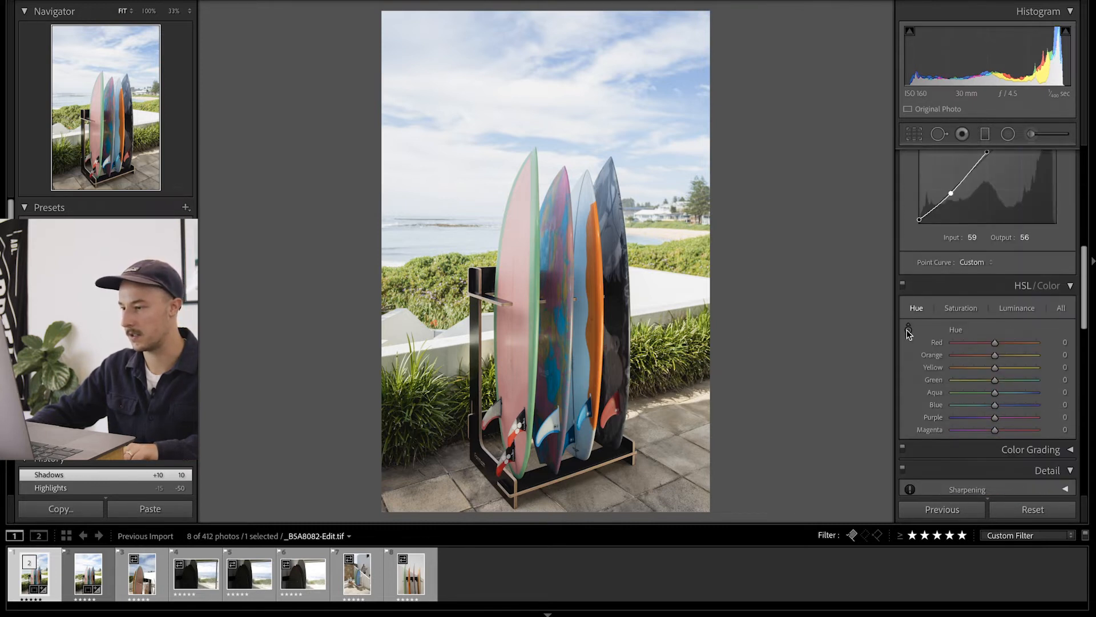
click(963, 312)
click(908, 330)
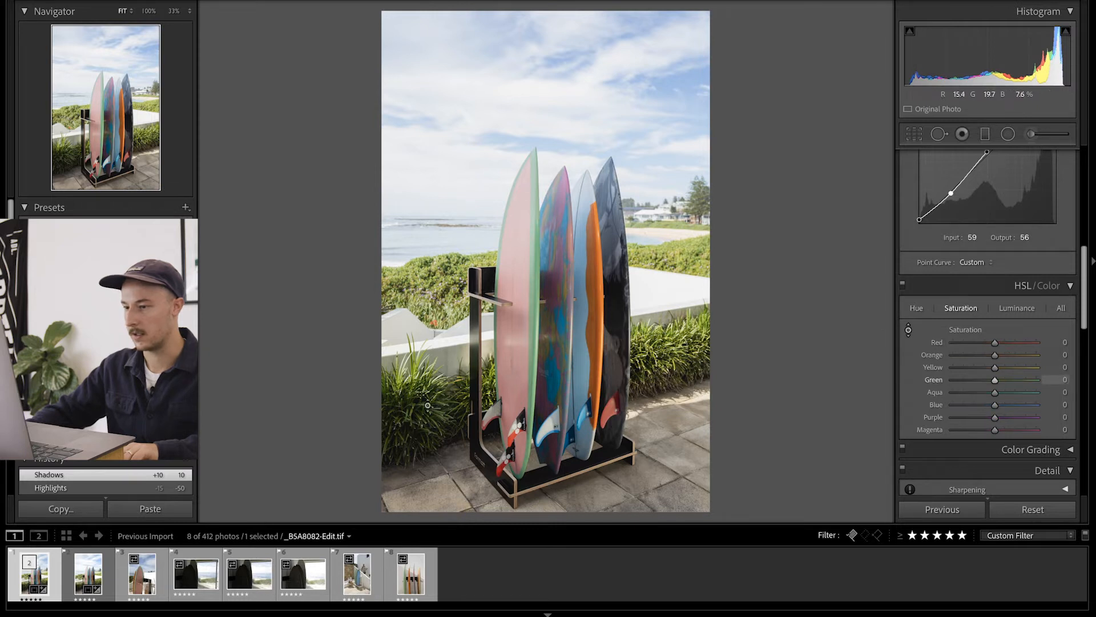
drag(425, 383, 425, 386)
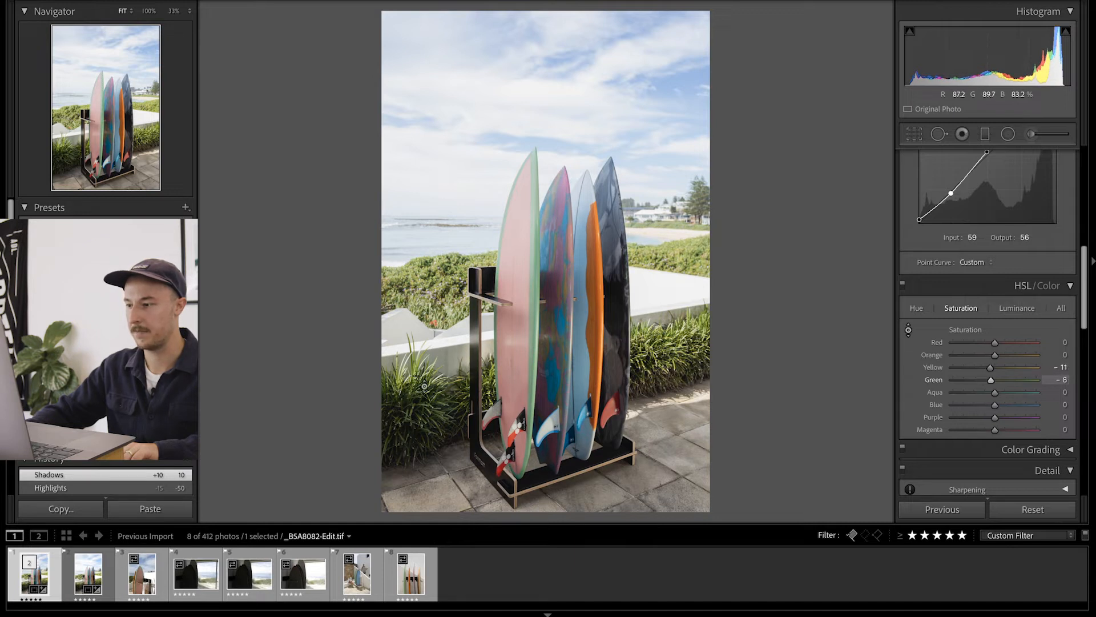
click(903, 284)
click(904, 284)
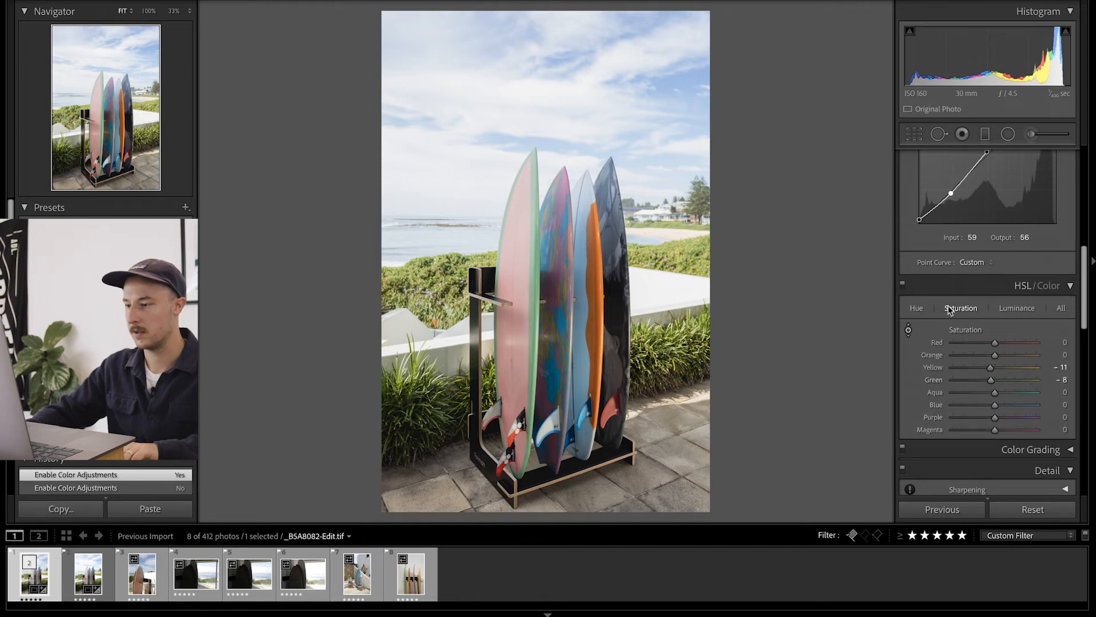
Step: Shift the sky's hue with the targeted adjustment to Blue -6 and Purple -6
click(917, 309)
drag(667, 27, 688, 86)
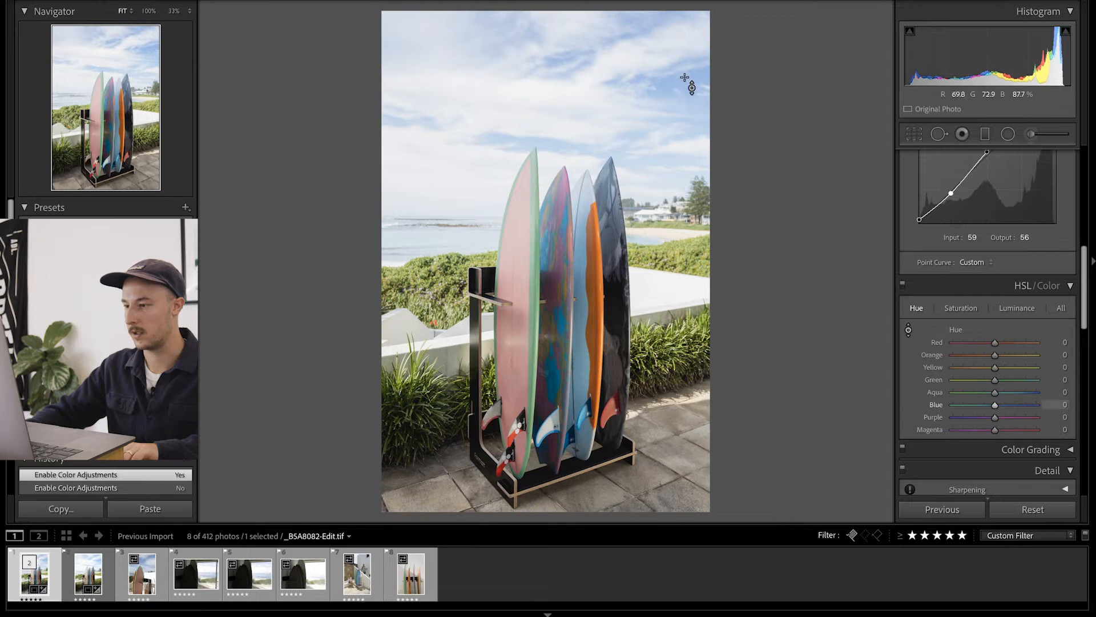
mouse_move(688, 91)
mouse_down()
mouse_move(689, 111)
mouse_move(689, 85)
mouse_up()
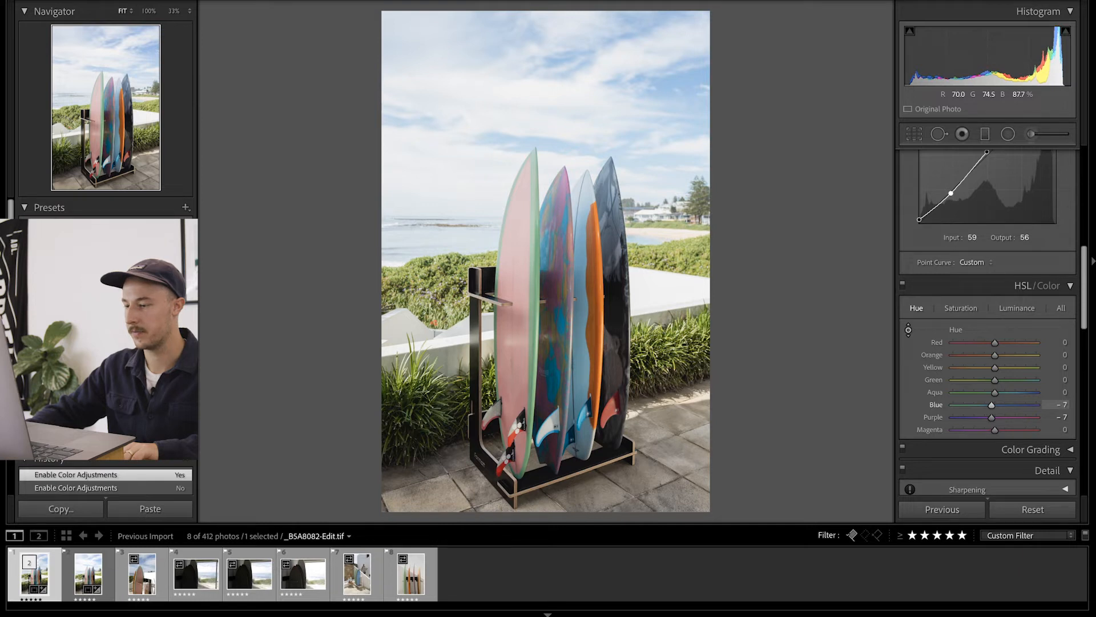
mouse_move(689, 87)
mouse_down()
mouse_move(688, 125)
mouse_move(688, 96)
mouse_up()
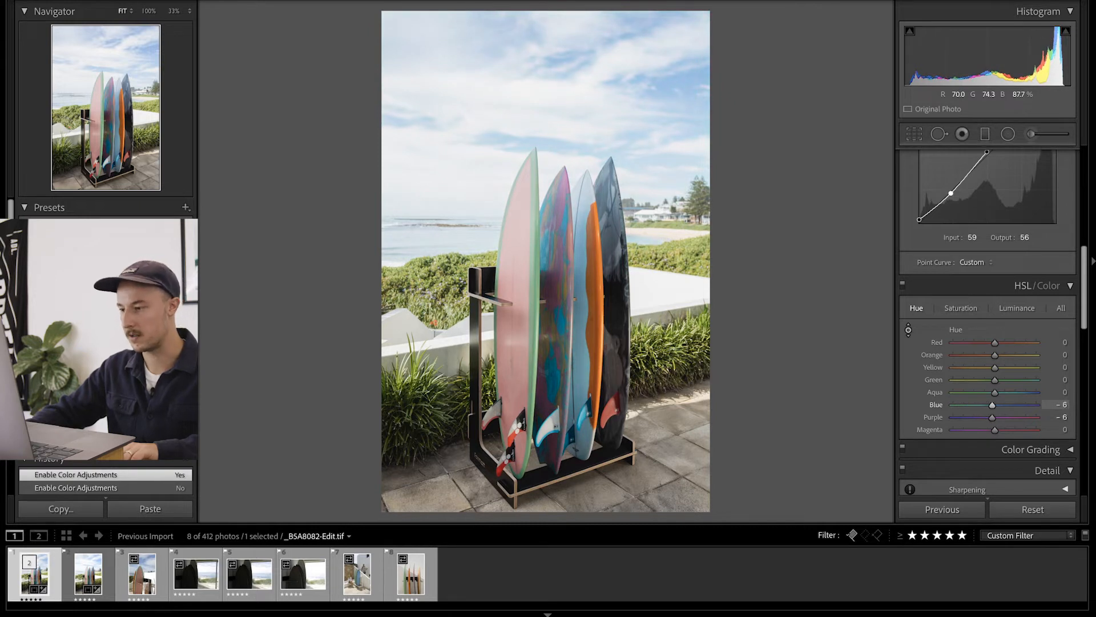
drag(689, 85, 688, 85)
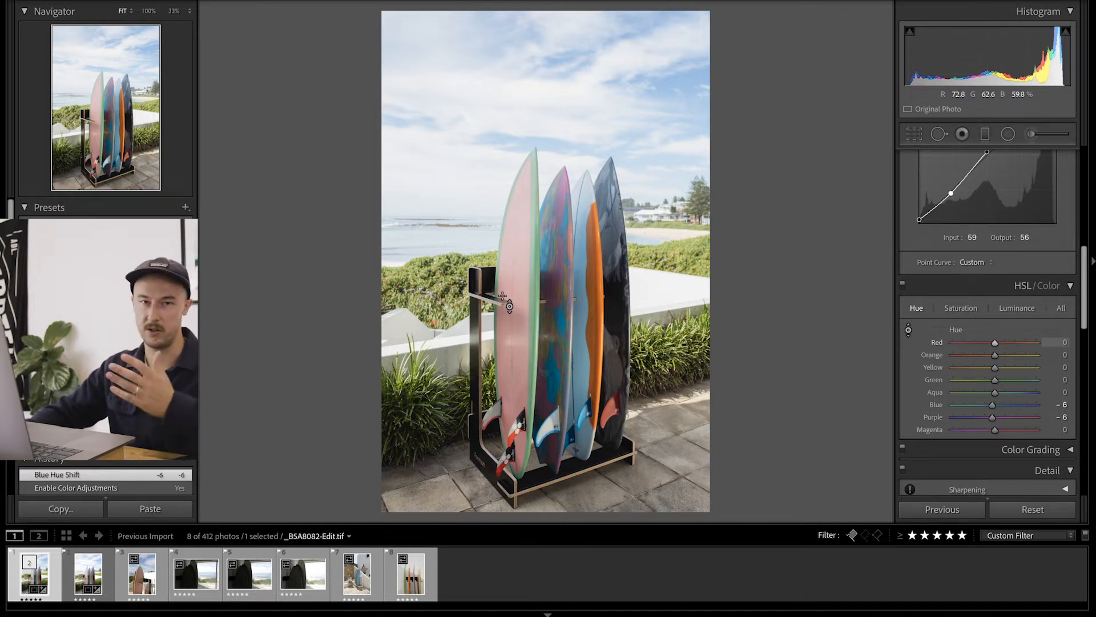
Step: Set Exposure to +0.05 and warm the white balance to Temp +3
scroll(967, 301, up, 1)
scroll(971, 308, up, 8)
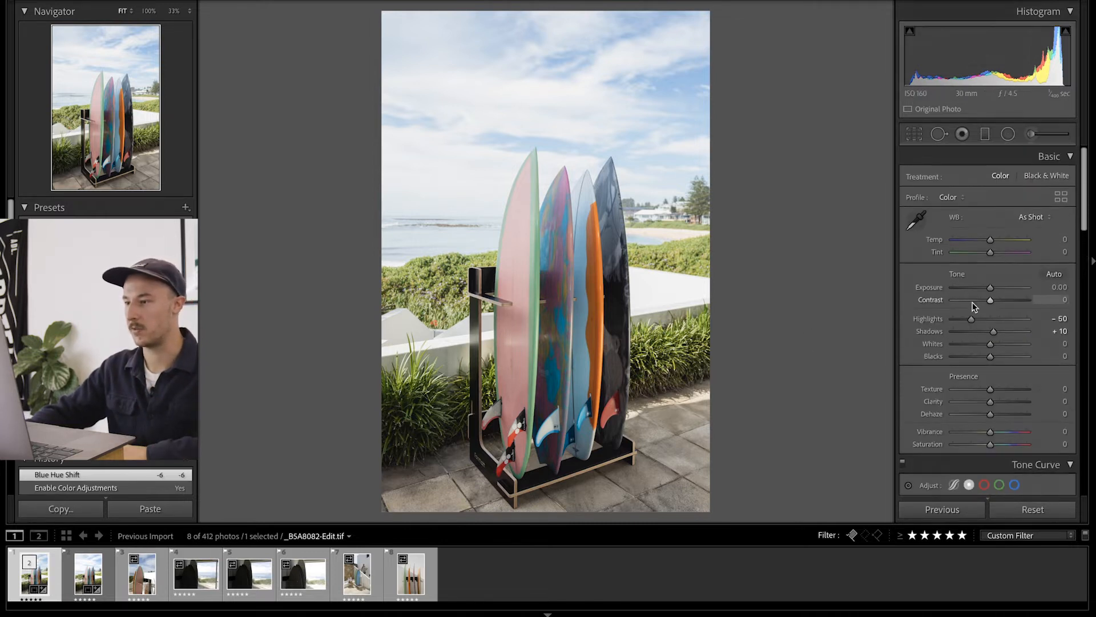
drag(991, 288, 993, 288)
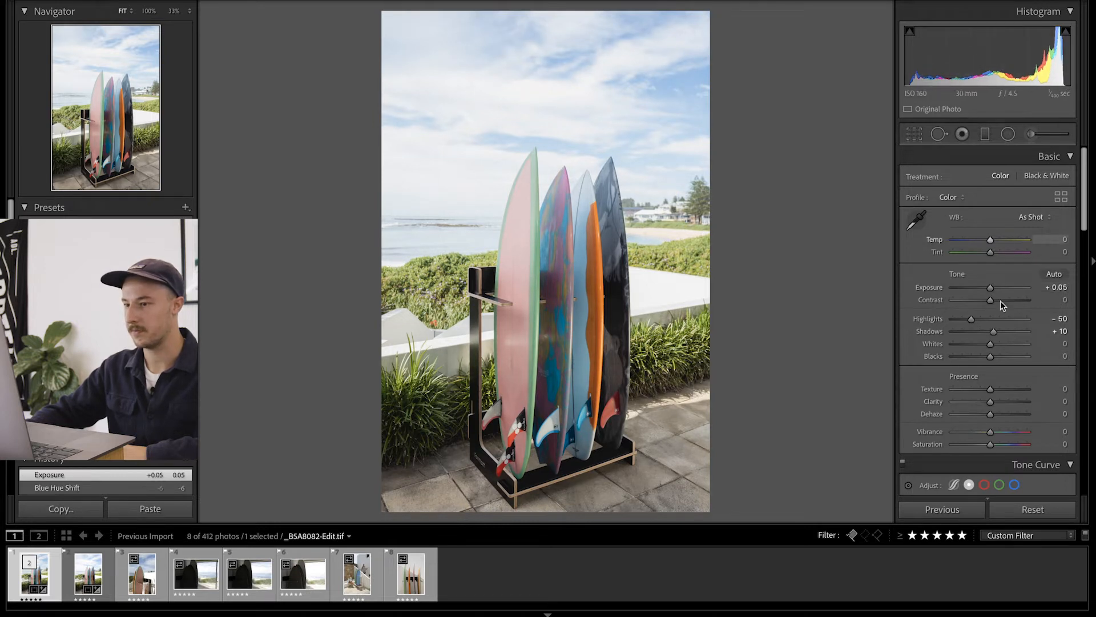
scroll(1002, 291, down, 5)
scroll(1005, 271, up, 4)
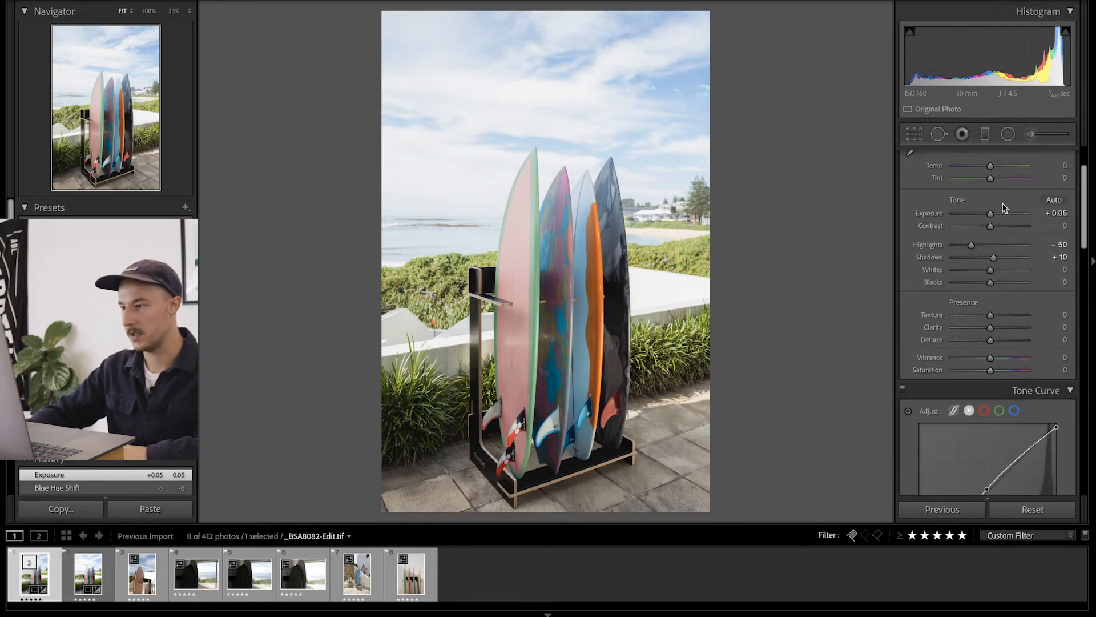
drag(990, 167, 990, 166)
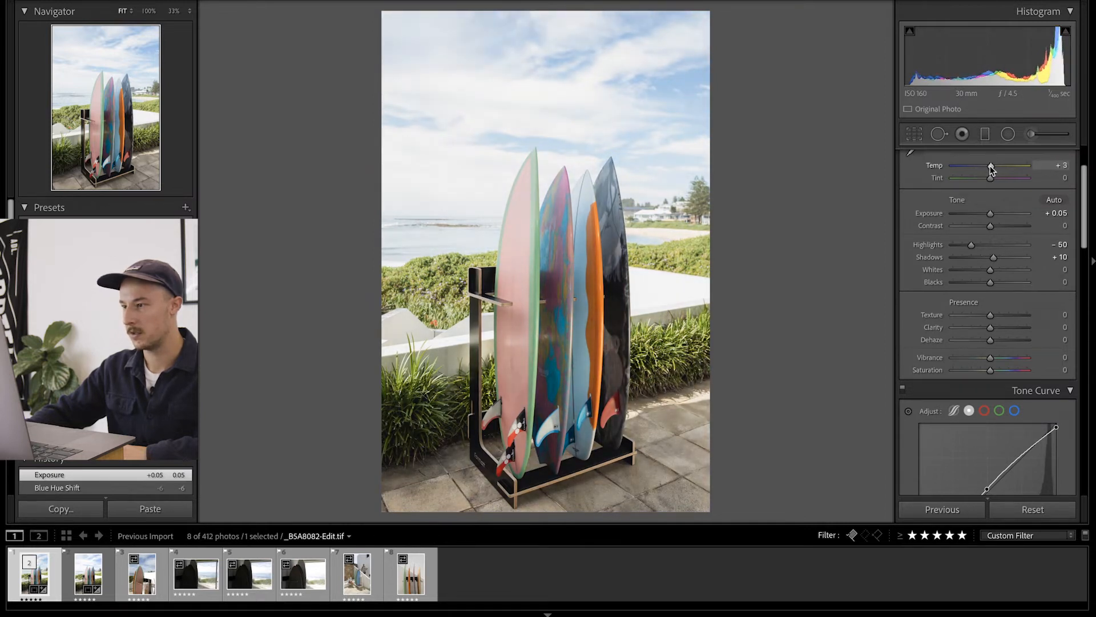
Step: Compare the photo before and after the Lightroom adjustments
scroll(925, 268, up, 3)
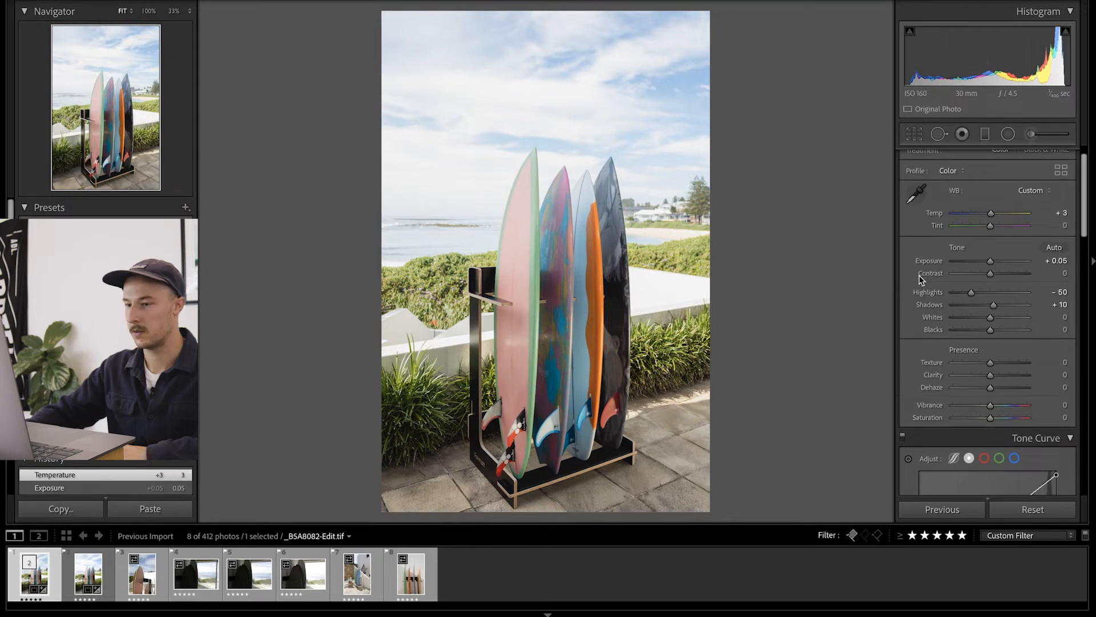
key(y)
key(y)
Step: Tighten the crop slightly at the photo's left and top edges, and compare the before and after versions side by side
click(914, 133)
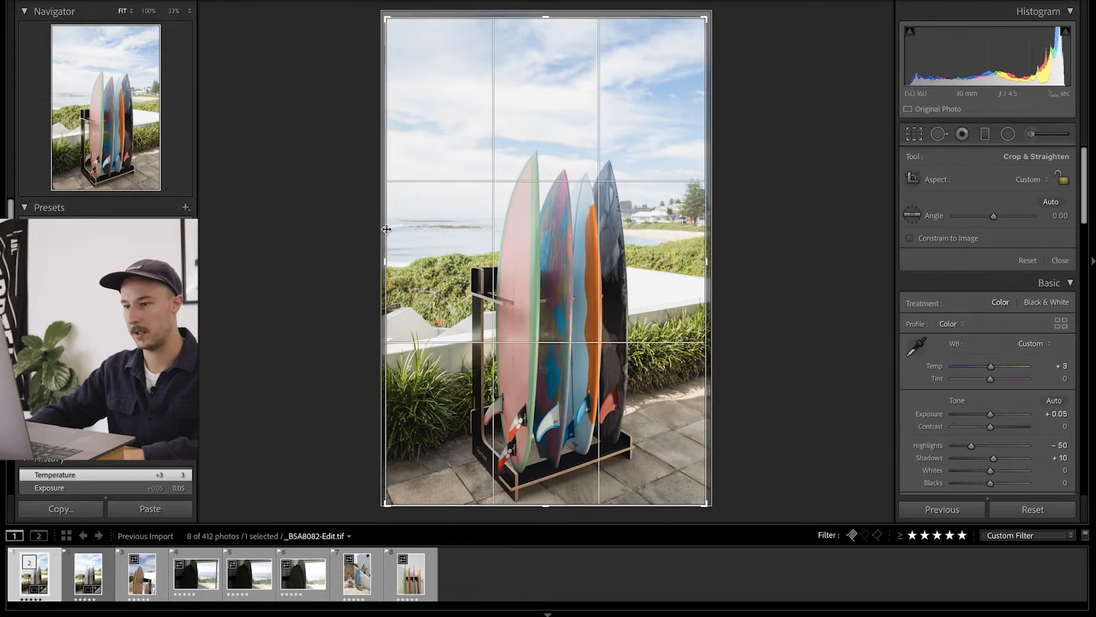
drag(386, 238, 389, 238)
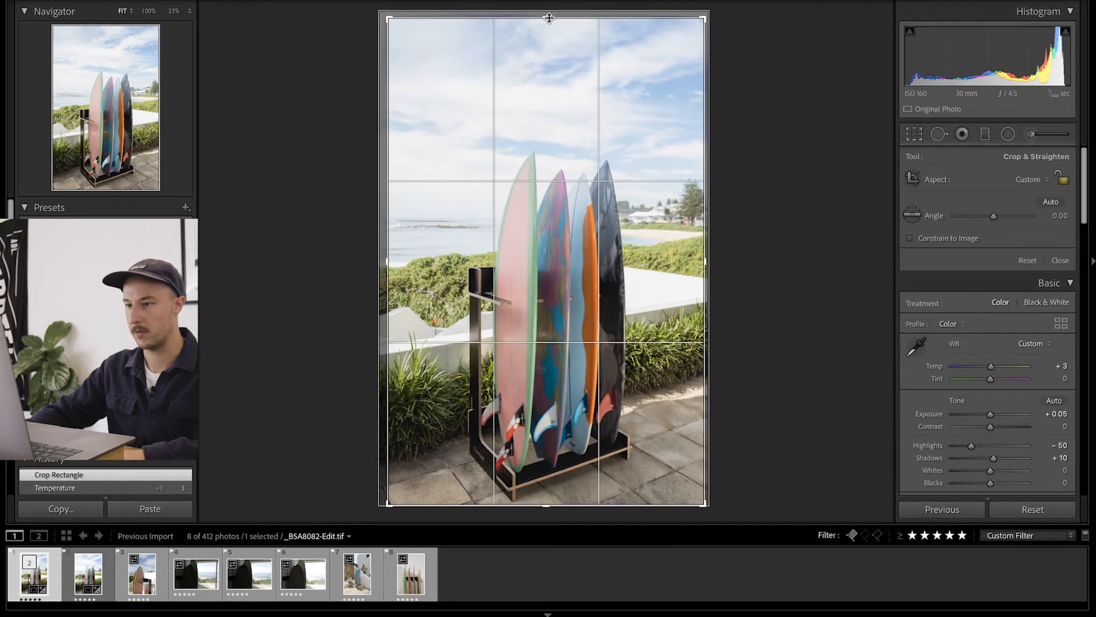
drag(548, 18, 548, 22)
key(Return)
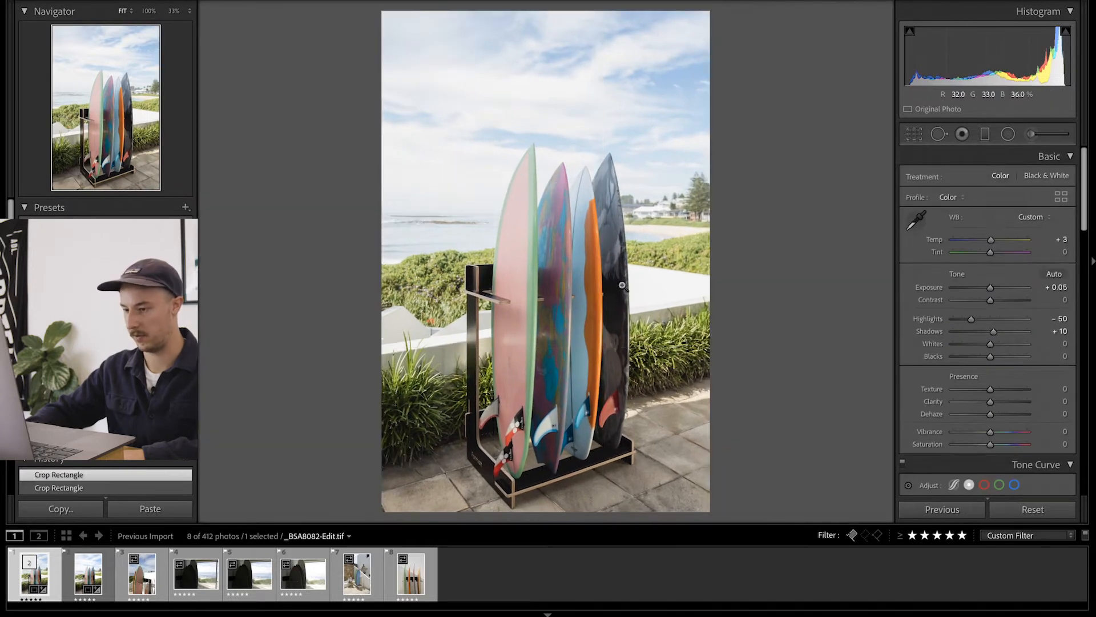
key(y)
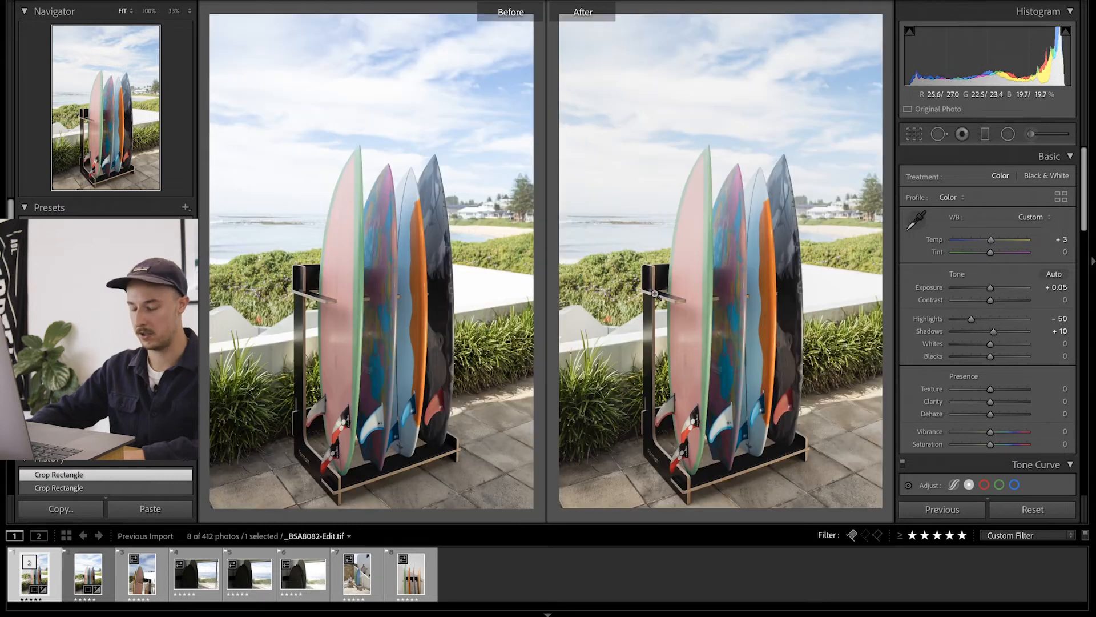
key(y)
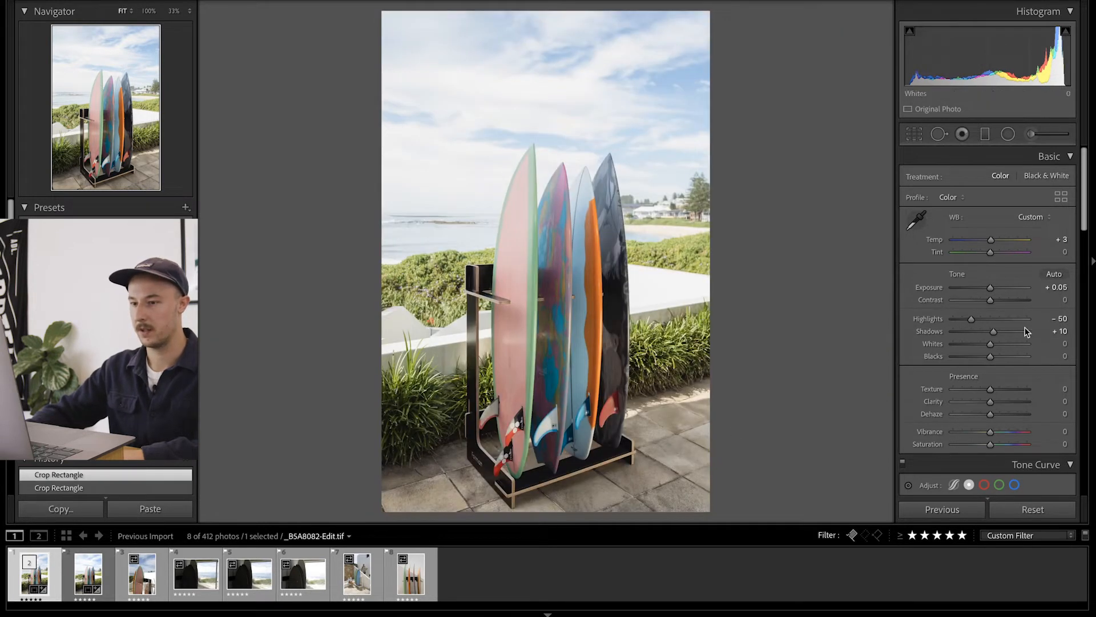
Step: Set Contrast to +4, Shadows +13, Exposure +0.10, Highlights -52 and Whites -3, and inspect the paving by the rack at 100%
click(991, 300)
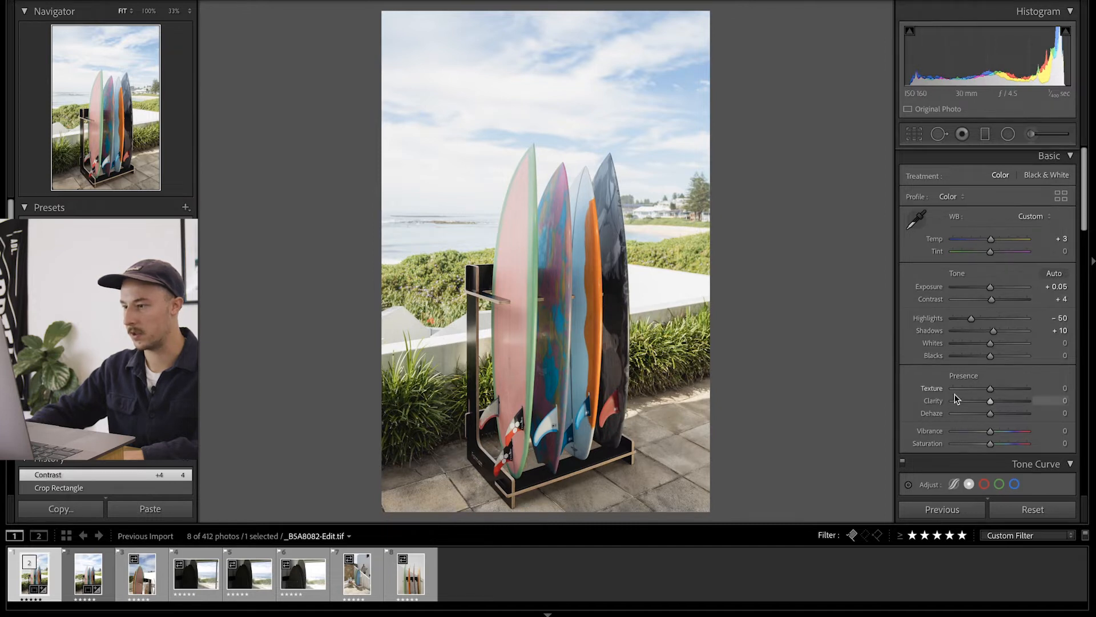
click(995, 331)
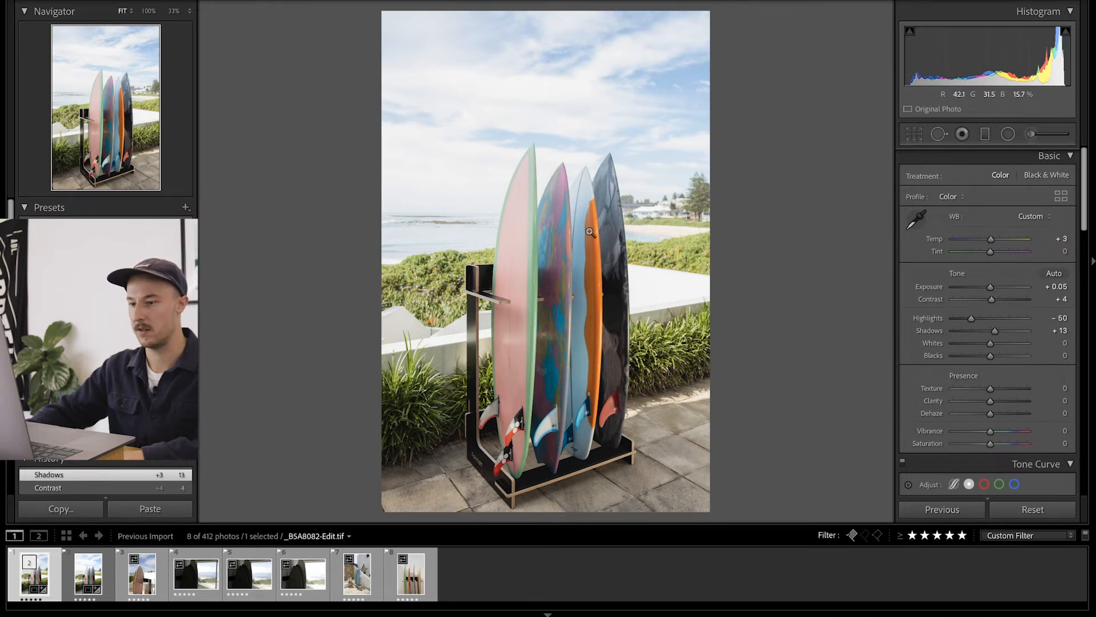
click(991, 286)
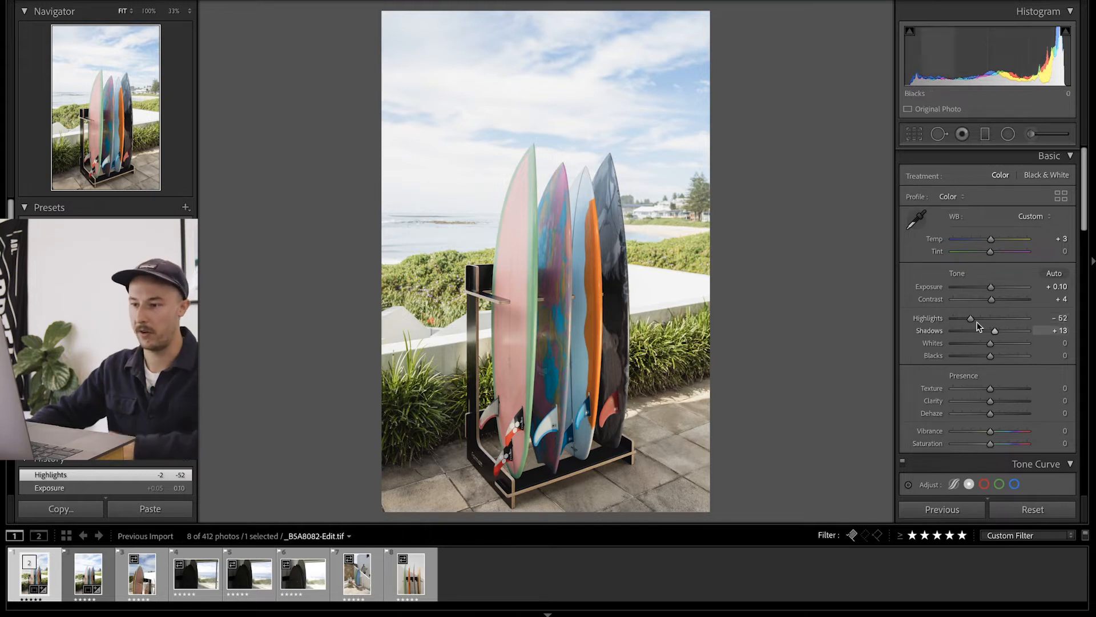
drag(985, 345, 984, 345)
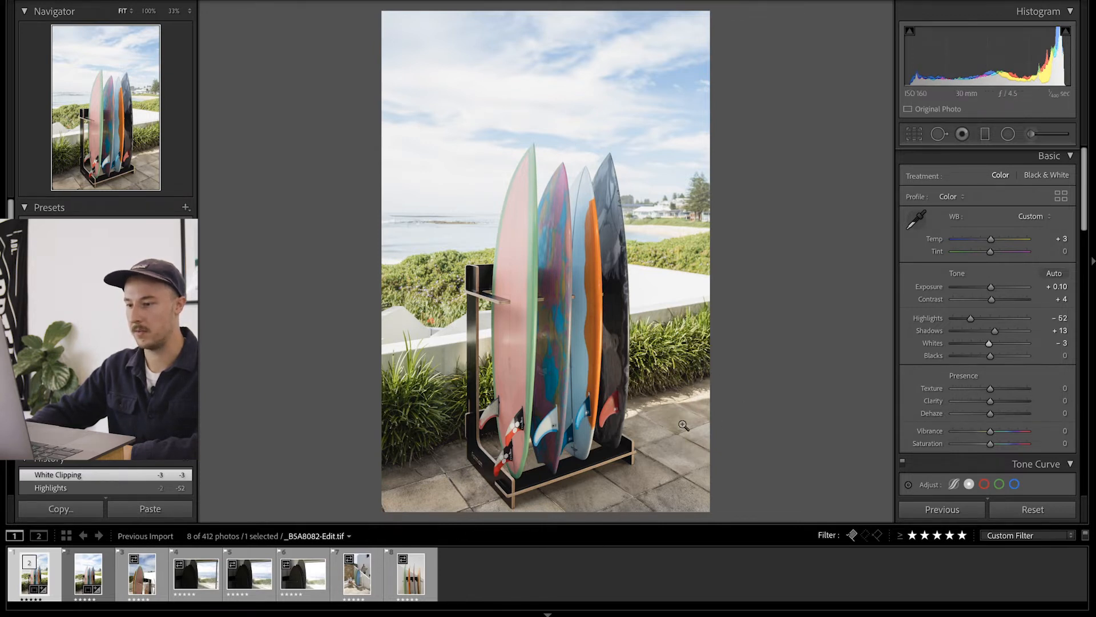
click(639, 503)
drag(639, 504, 602, 357)
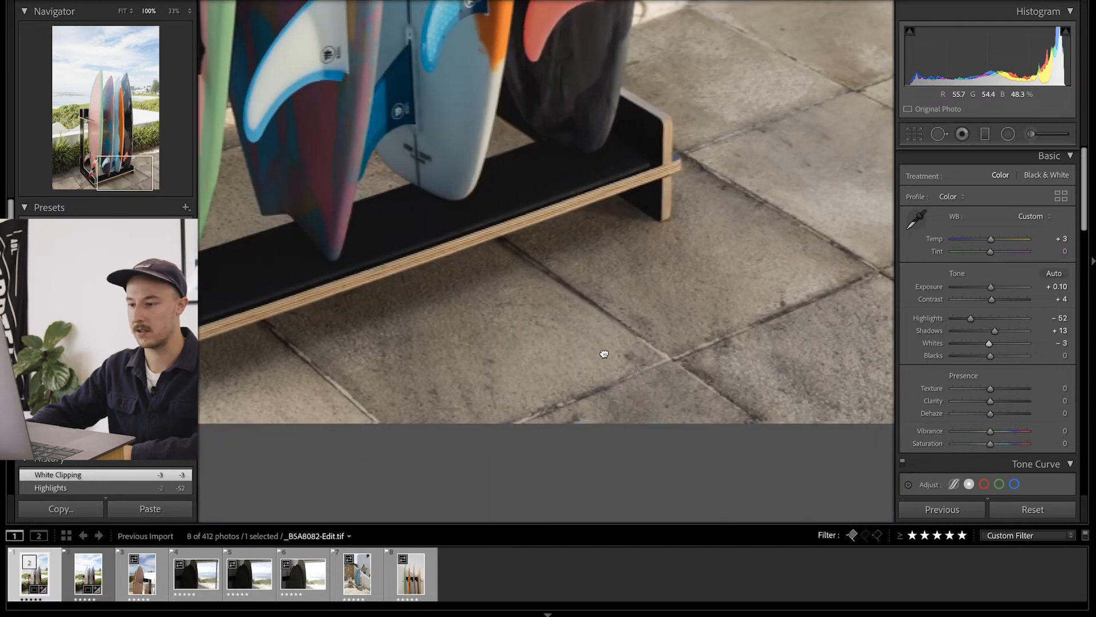
click(675, 348)
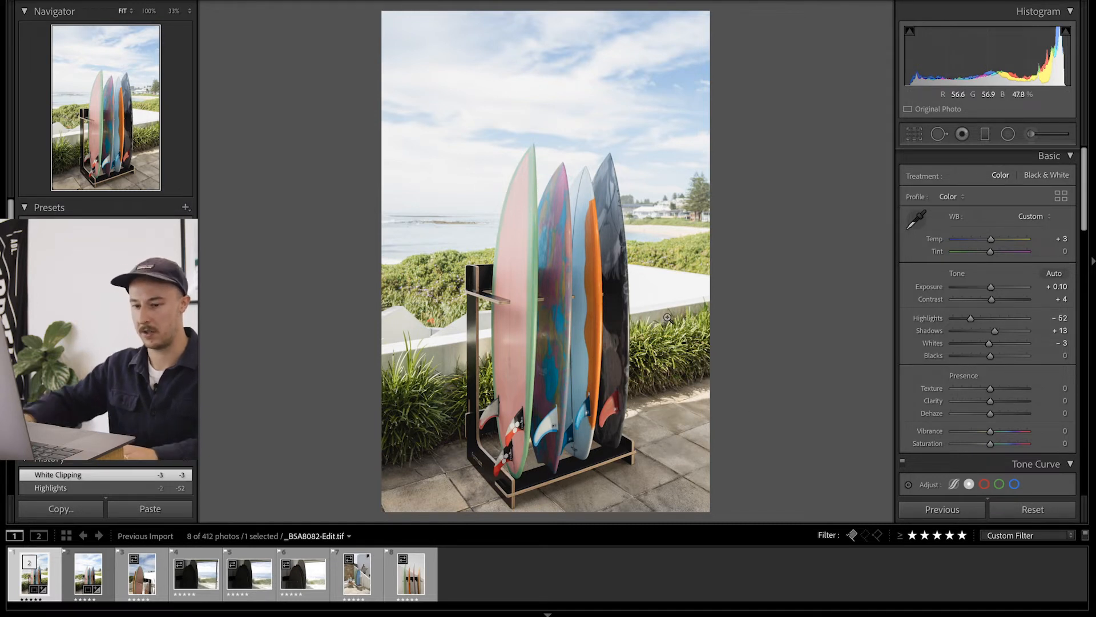
Step: Open _B5A8182.CR2, the raw photo of the pink surfboard and hanging towel, and inspect the ocean and shrubs at 100%
key(Right)
key(Right)
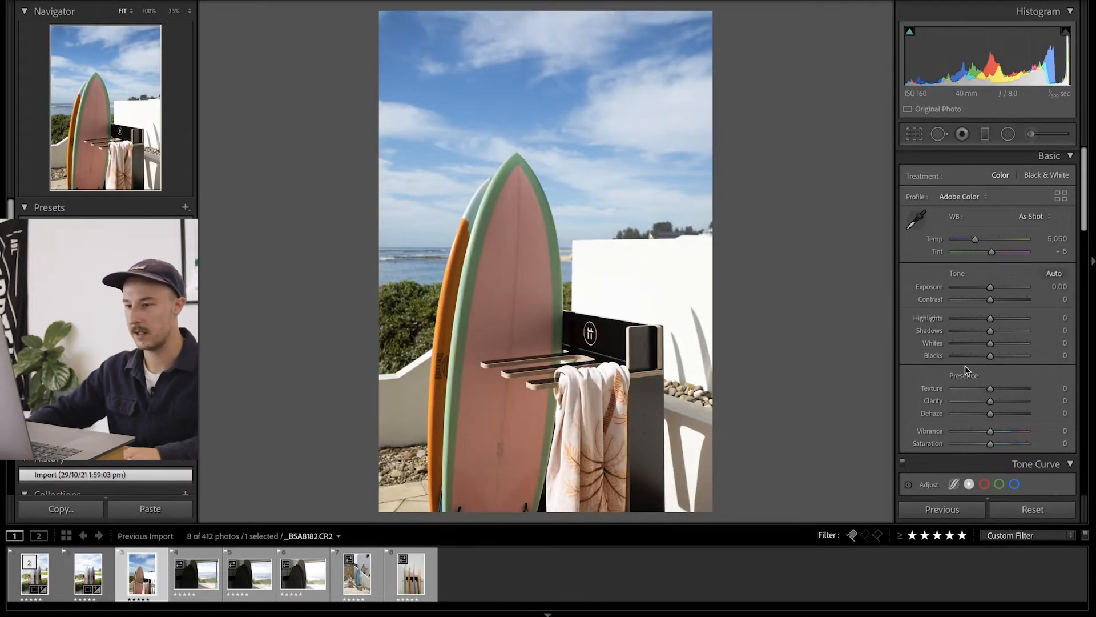
scroll(965, 367, down, 7)
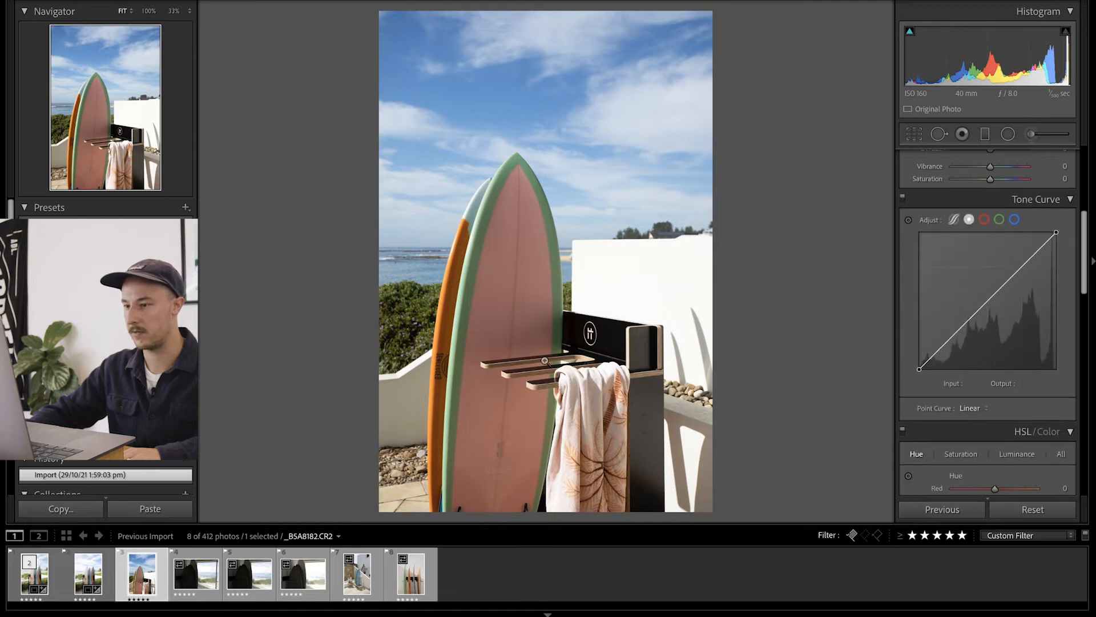
drag(685, 323, 524, 371)
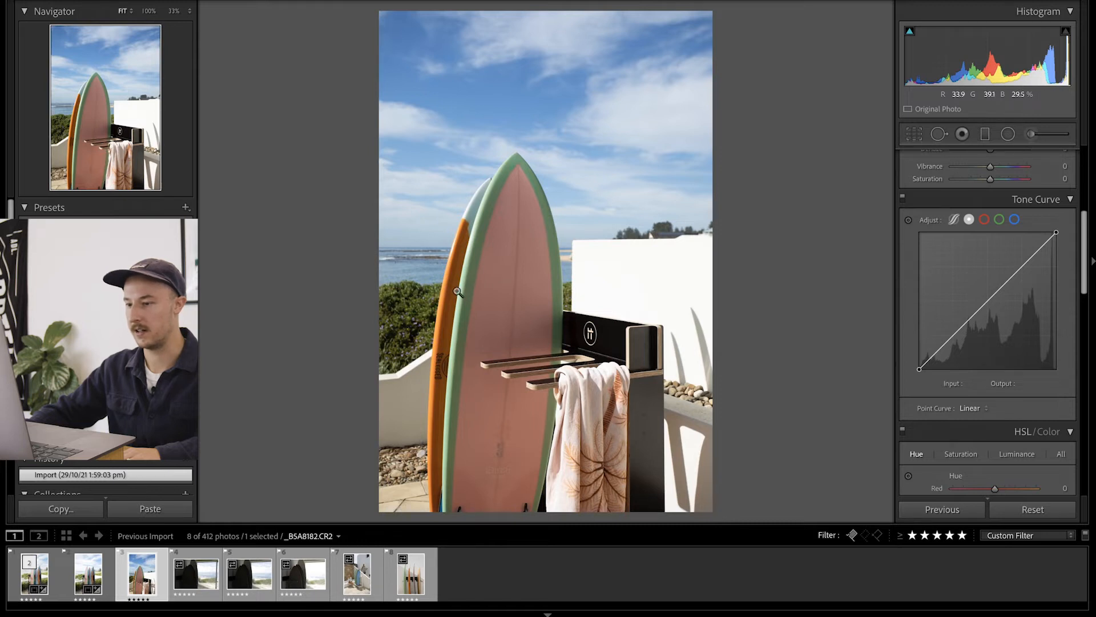
click(414, 272)
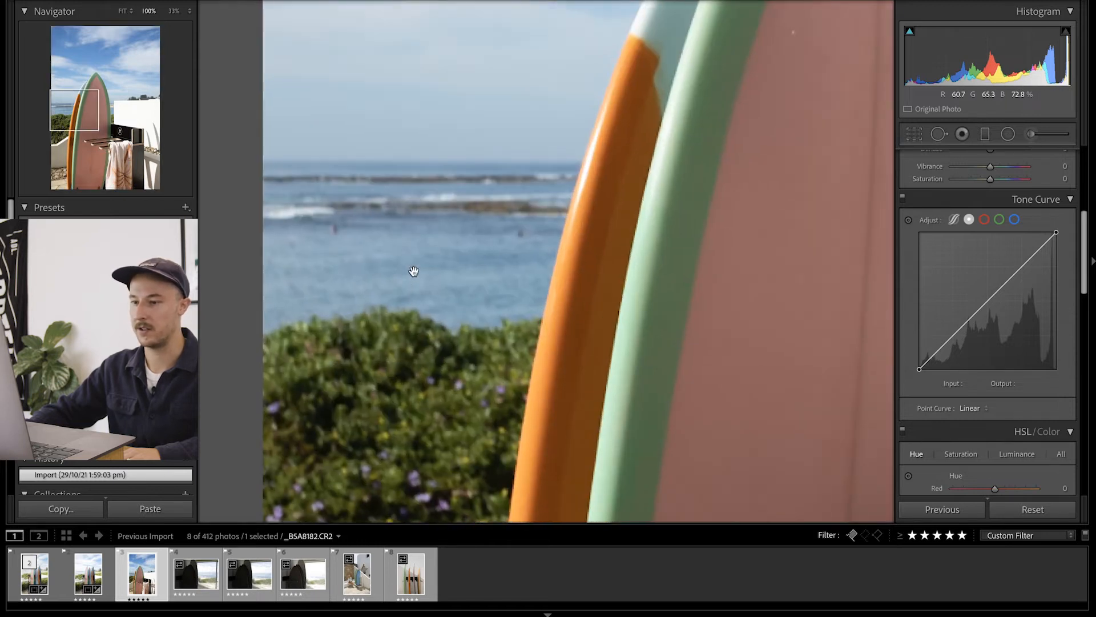
click(445, 234)
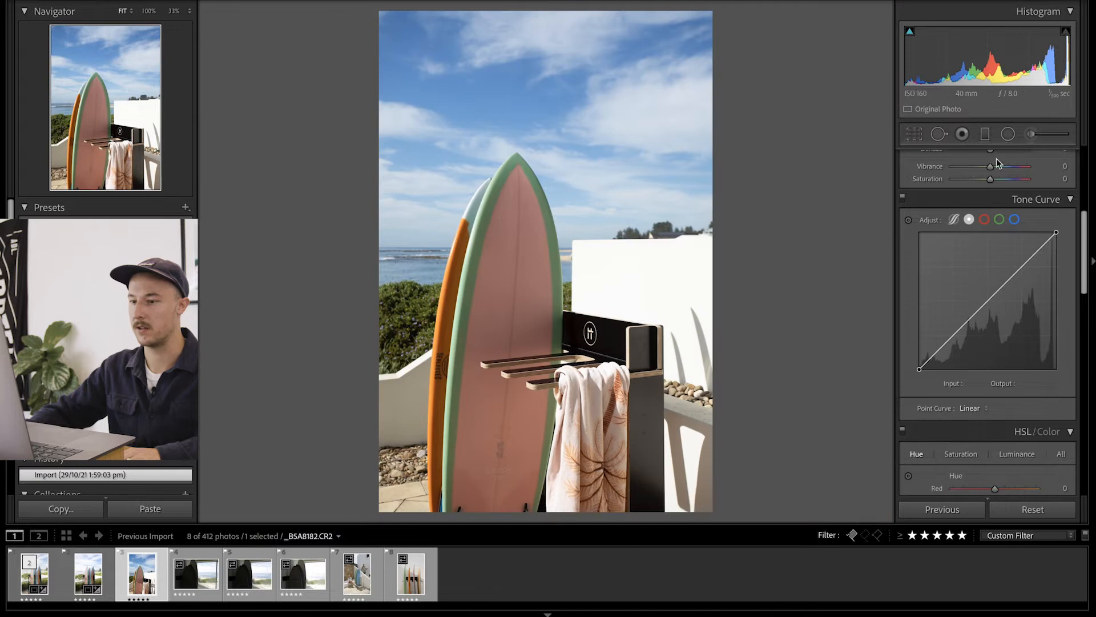
Step: Crop the photo to a 5 x 7 aspect ratio at full width, trimming more of the sky than the foreground
key(r)
click(1022, 180)
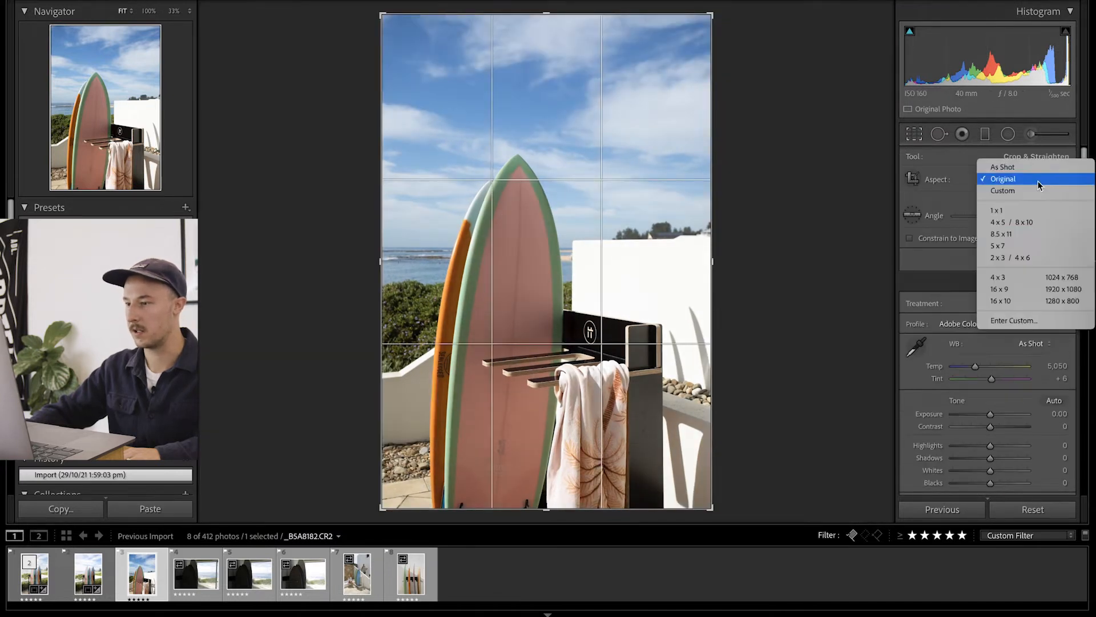
click(1026, 238)
click(1036, 181)
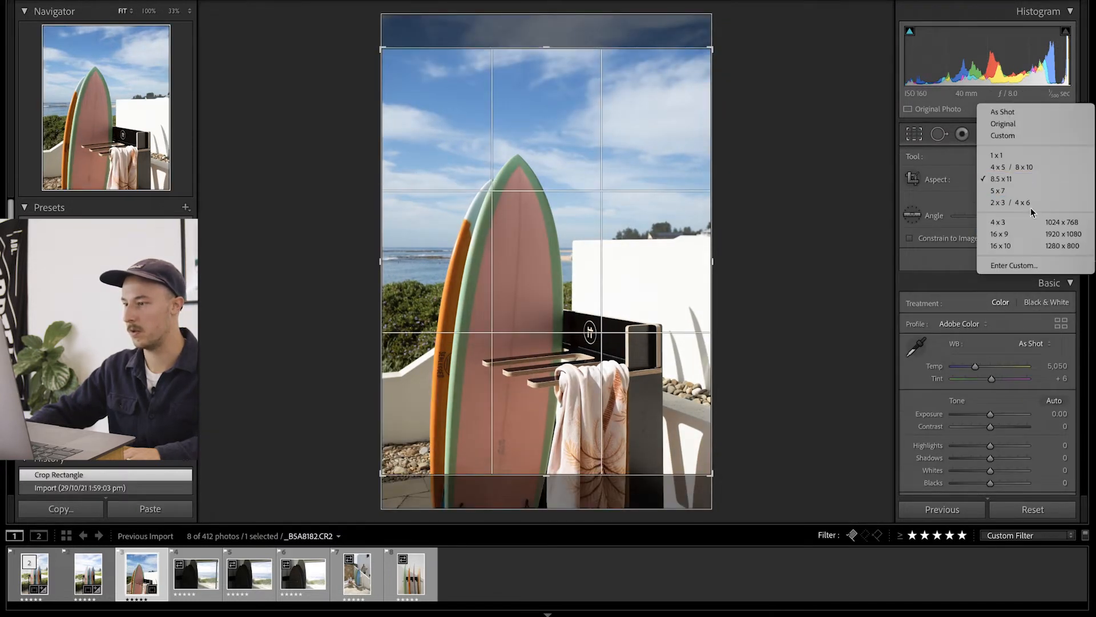
click(665, 257)
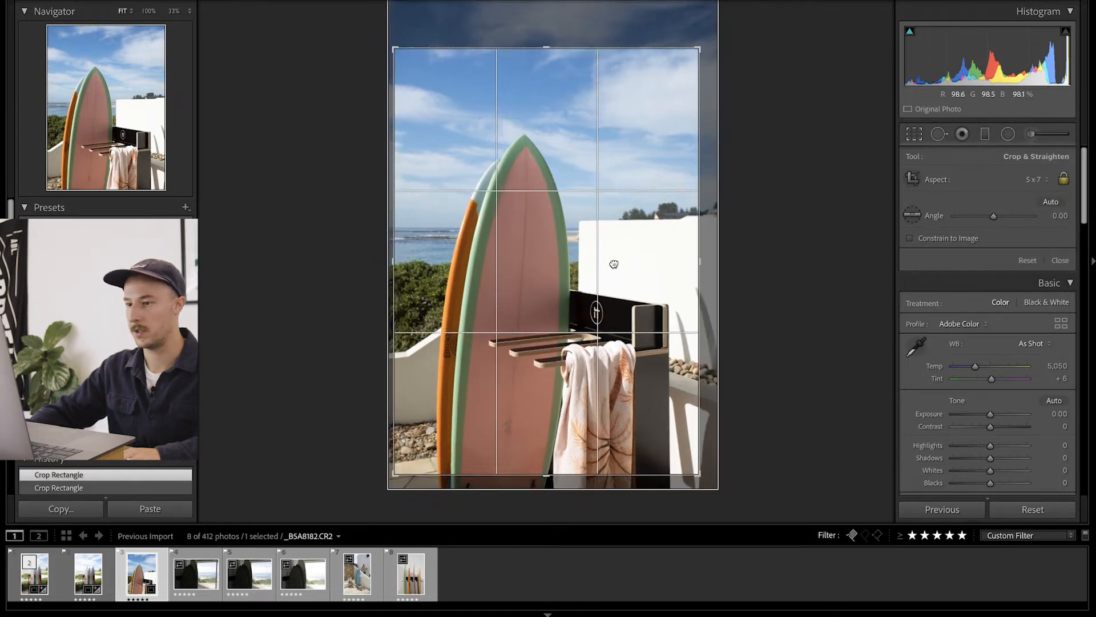
drag(694, 56, 739, 1)
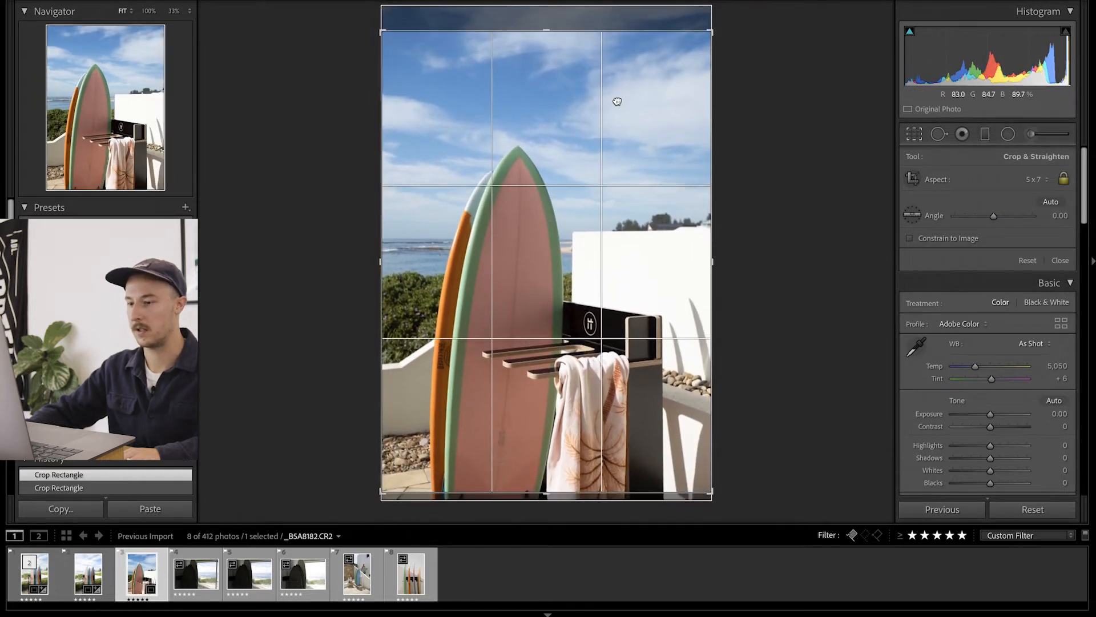
mouse_move(617, 102)
mouse_down()
mouse_move(599, 110)
mouse_move(598, 129)
mouse_move(598, 107)
mouse_up()
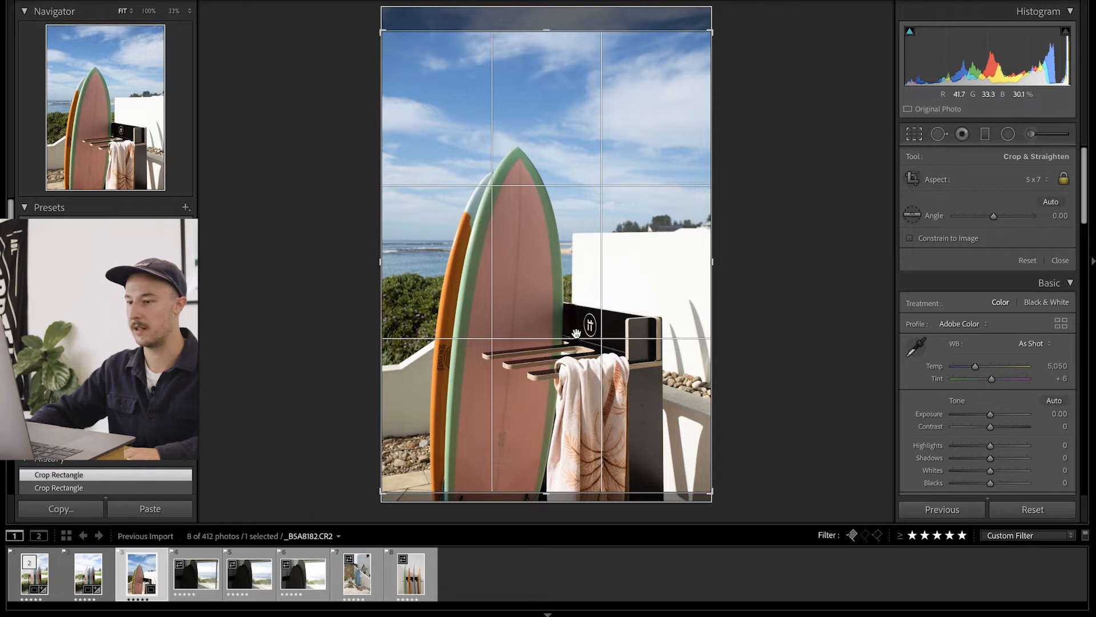
key(Return)
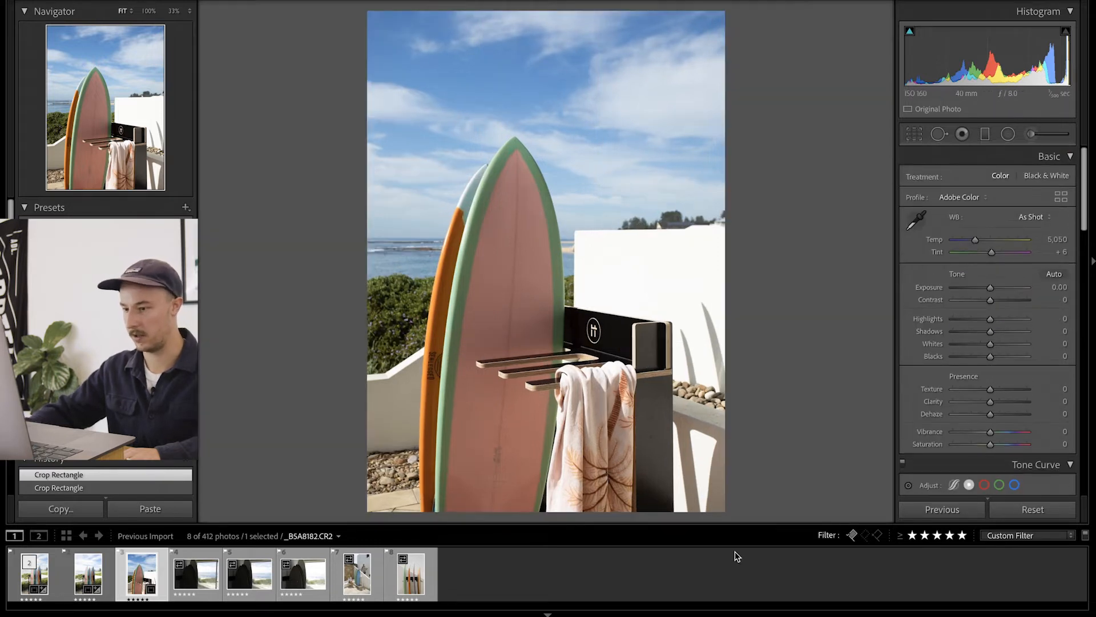
Step: Inspect the rack's logo at 100%, and set Shadows to +10, Blacks +8, Whites -13, Highlights -18 and Exposure +0.05
click(589, 336)
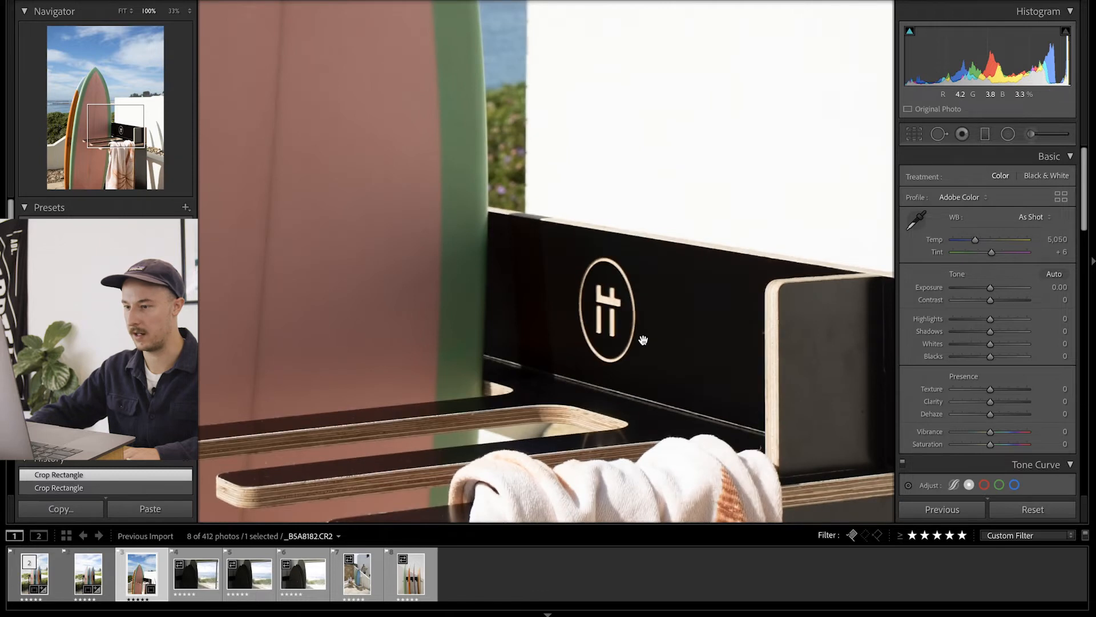
click(643, 341)
mouse_move(990, 332)
mouse_down()
mouse_move(979, 358)
mouse_move(994, 360)
mouse_move(985, 321)
mouse_up()
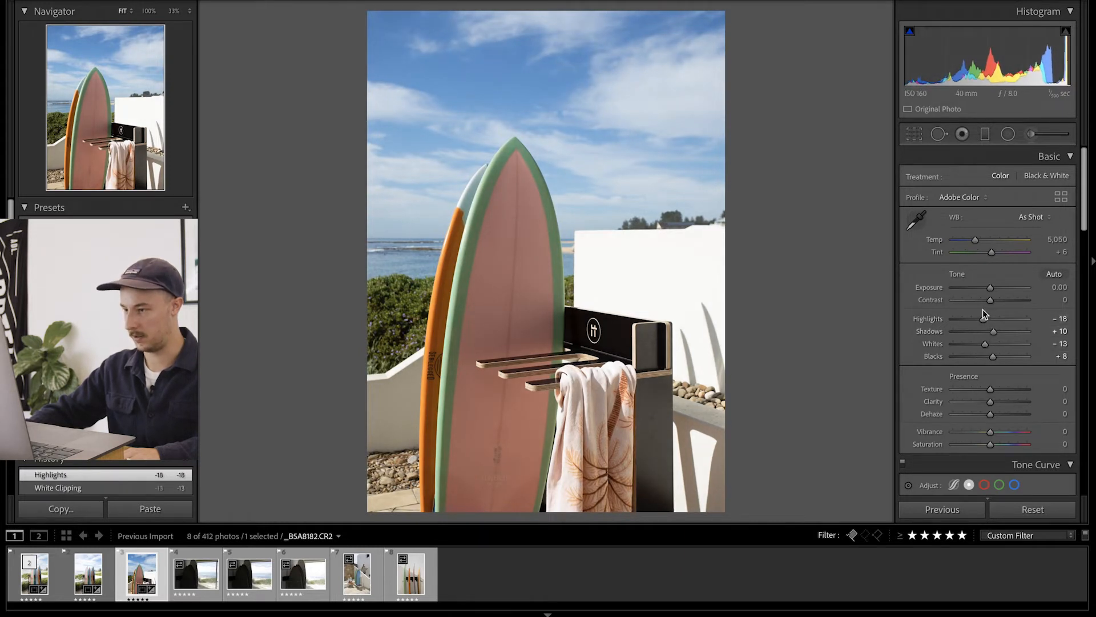
click(990, 287)
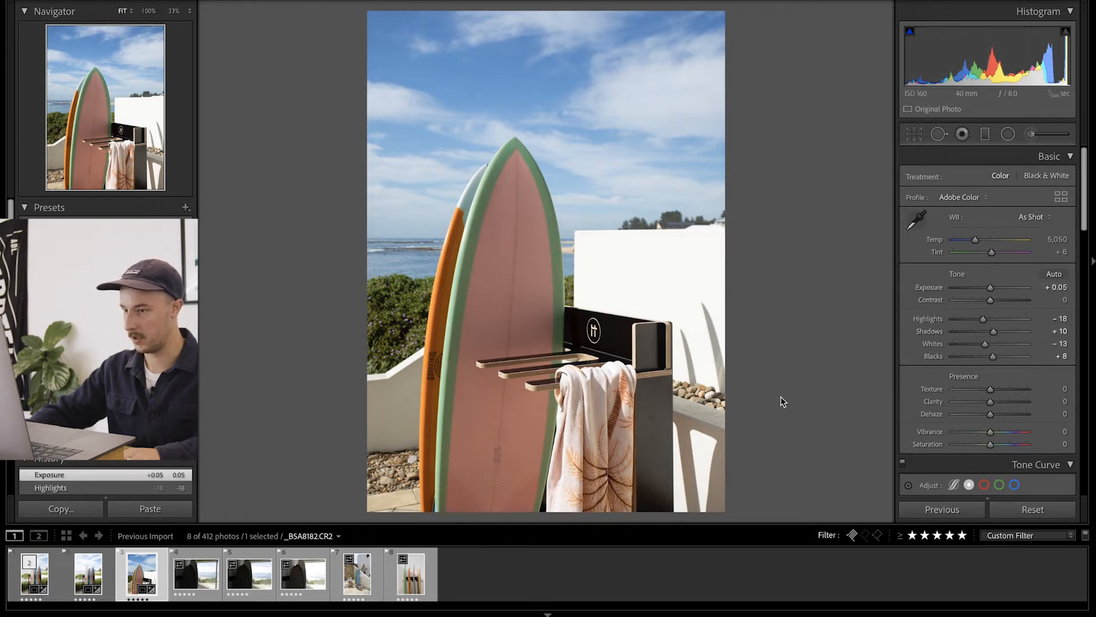
scroll(999, 306, down, 3)
mouse_move(992, 312)
mouse_down()
mouse_move(966, 313)
mouse_move(1019, 316)
mouse_move(991, 317)
mouse_up()
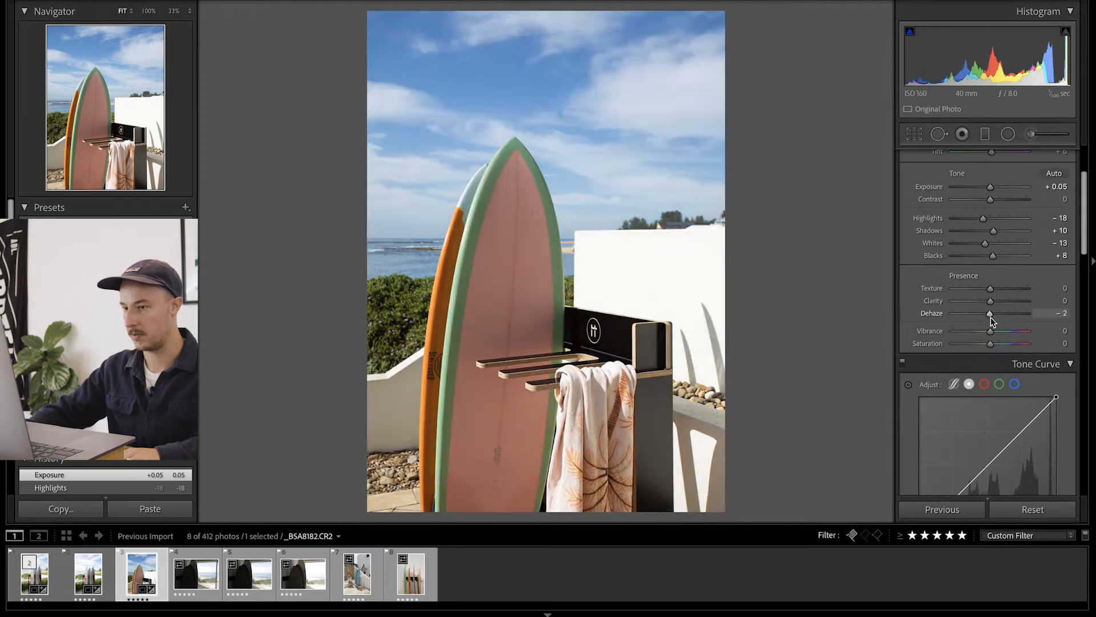
key(ctrl+z)
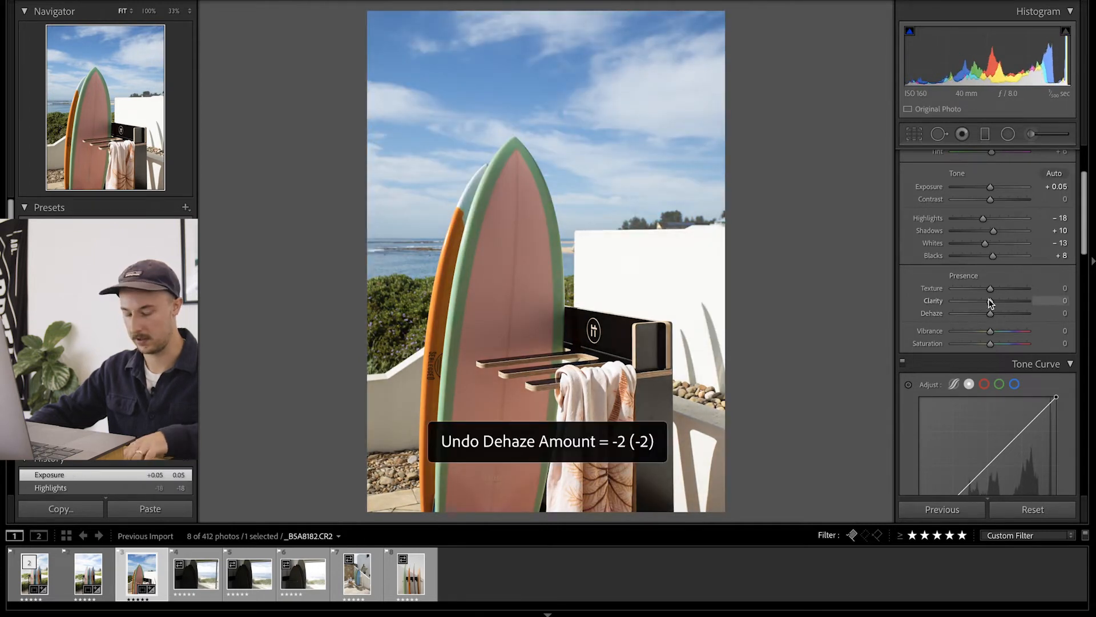
Step: Set Clarity to -5, checking the distant trees above the white wall at 100% and trying -3 for comparison
mouse_move(990, 303)
mouse_down()
mouse_move(968, 299)
mouse_move(1001, 306)
mouse_move(987, 308)
mouse_up()
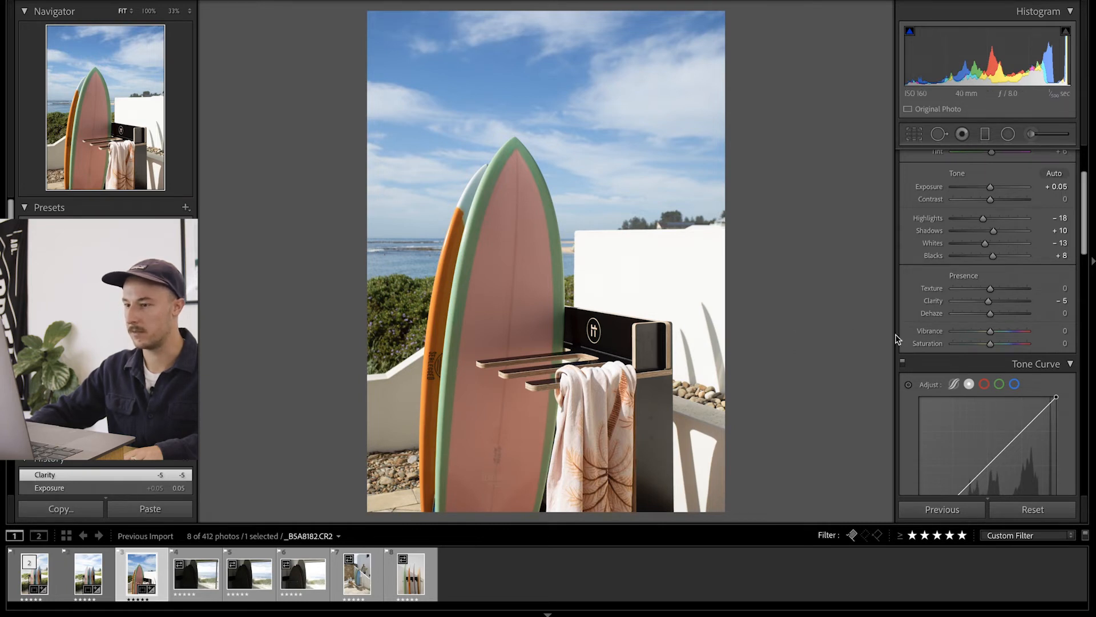
click(673, 205)
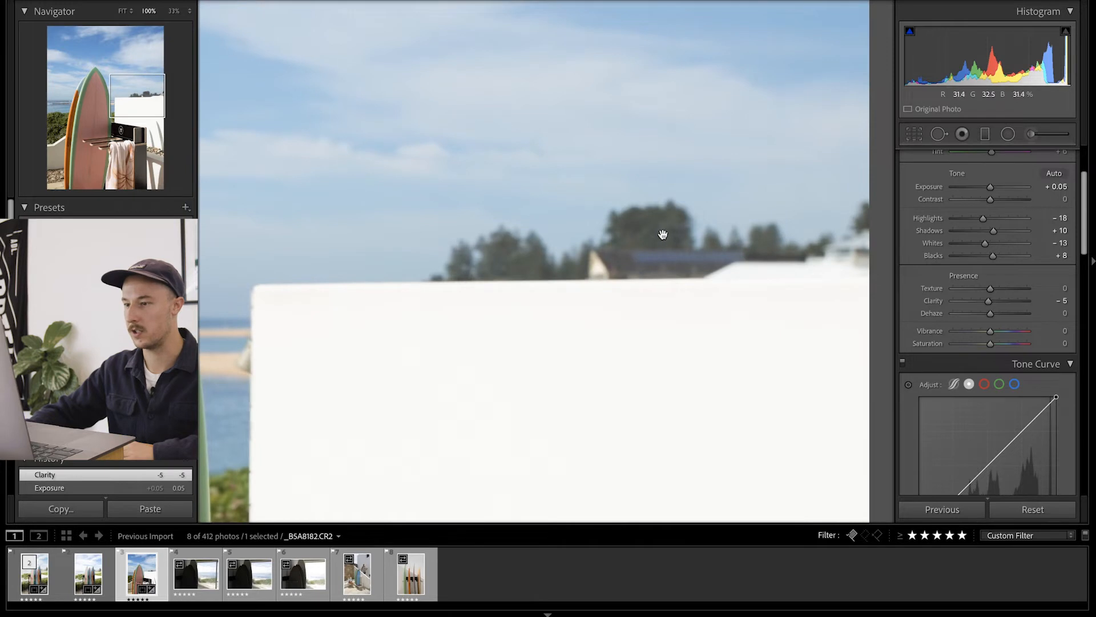
click(648, 242)
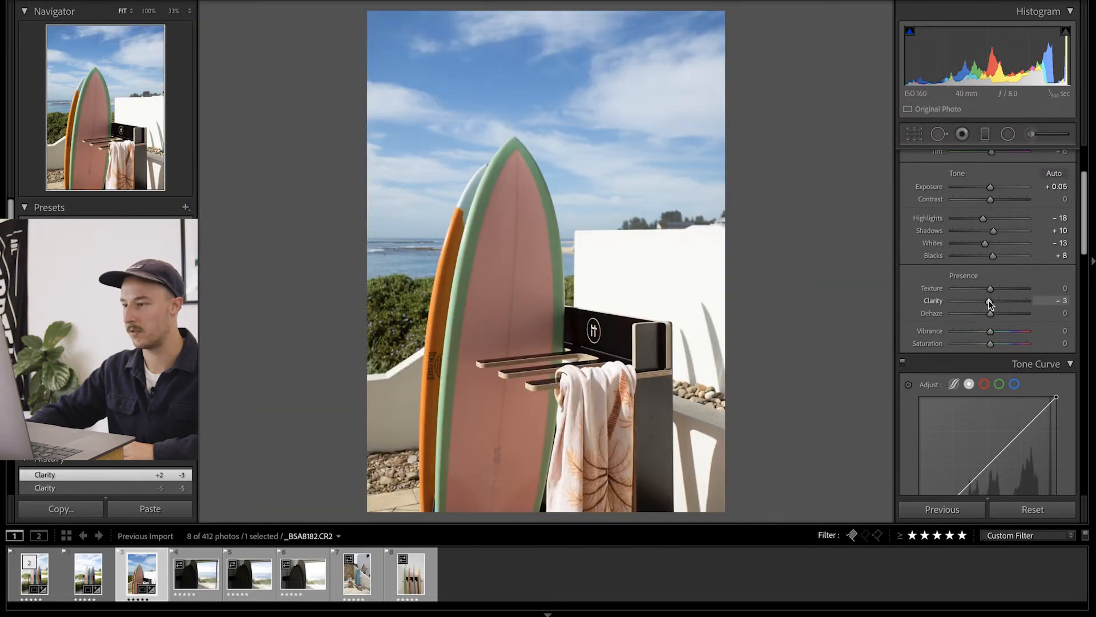
key(ctrl+z)
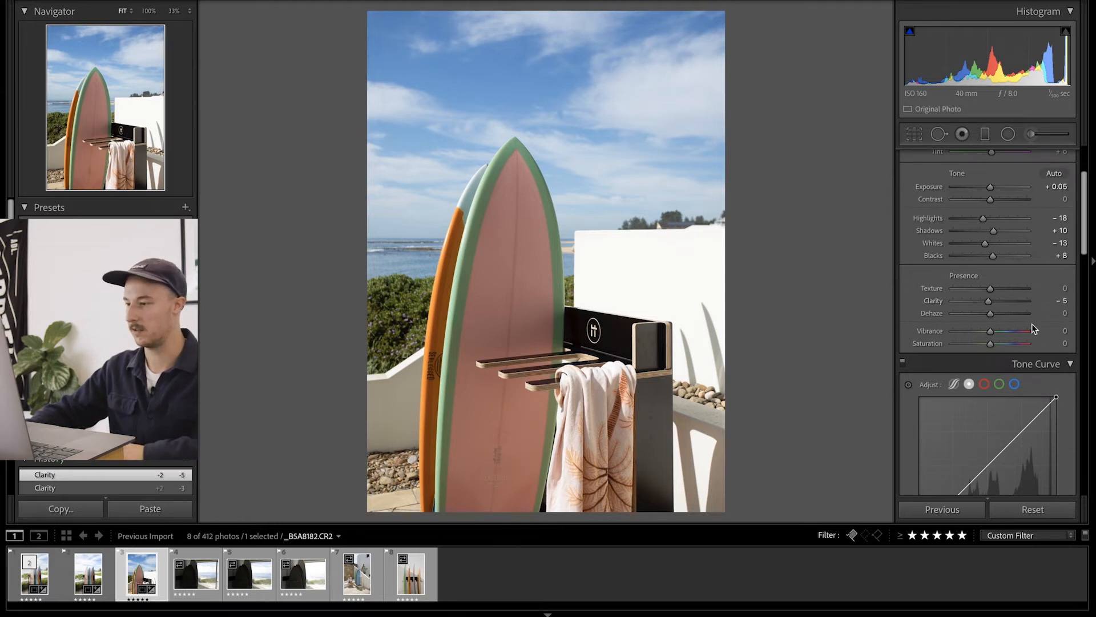
Step: Set Vibrance to +5 and Saturation to -2
drag(988, 345, 989, 344)
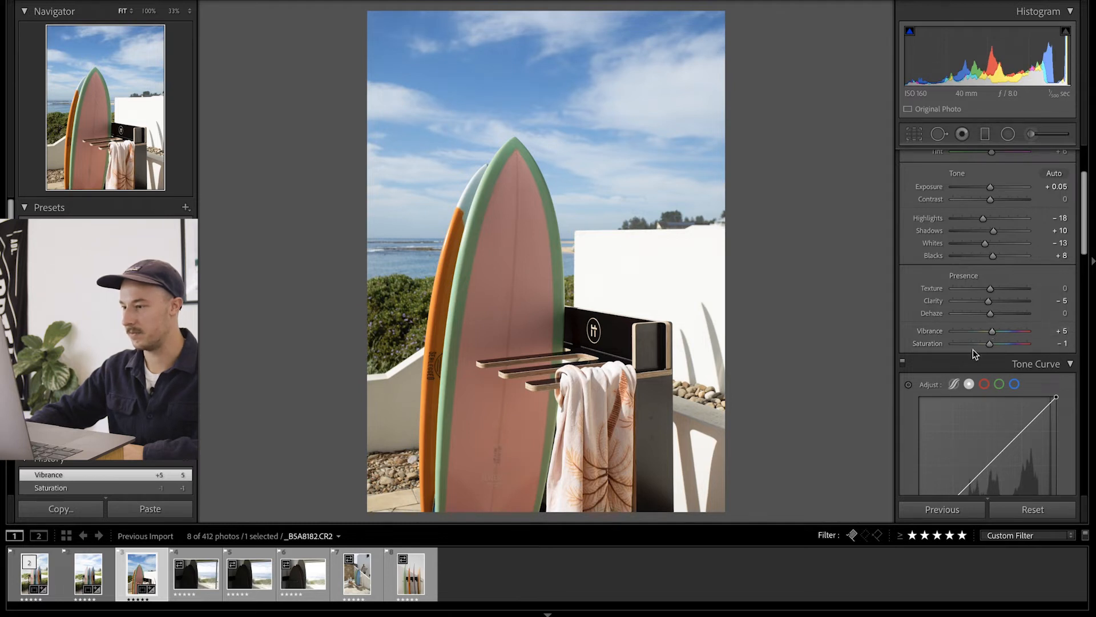
scroll(978, 354, down, 1)
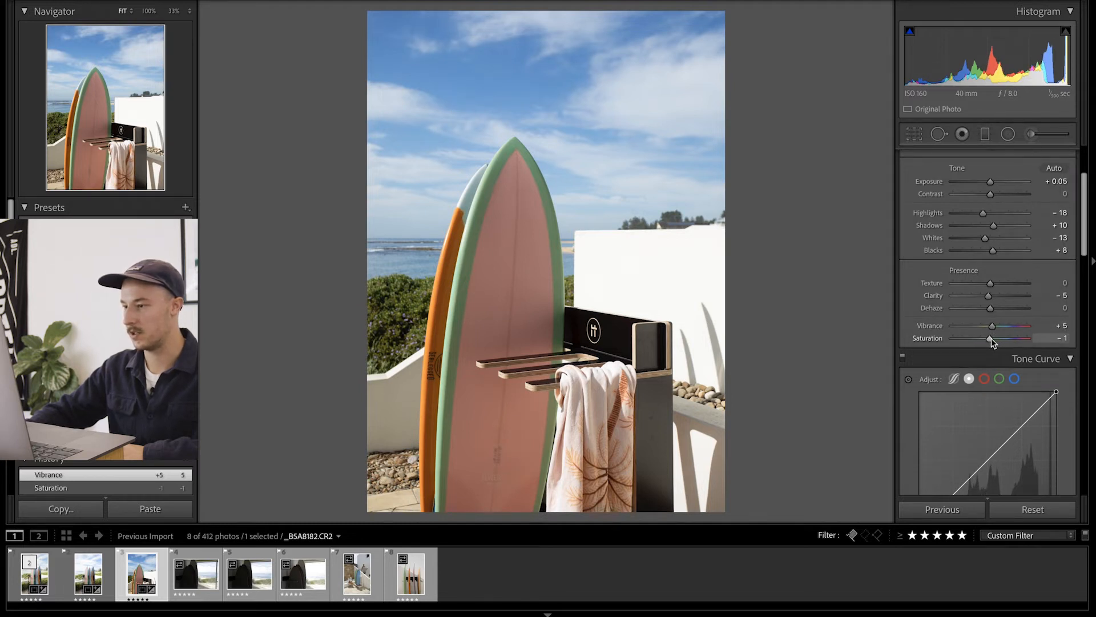
drag(990, 342, 990, 340)
scroll(919, 336, down, 3)
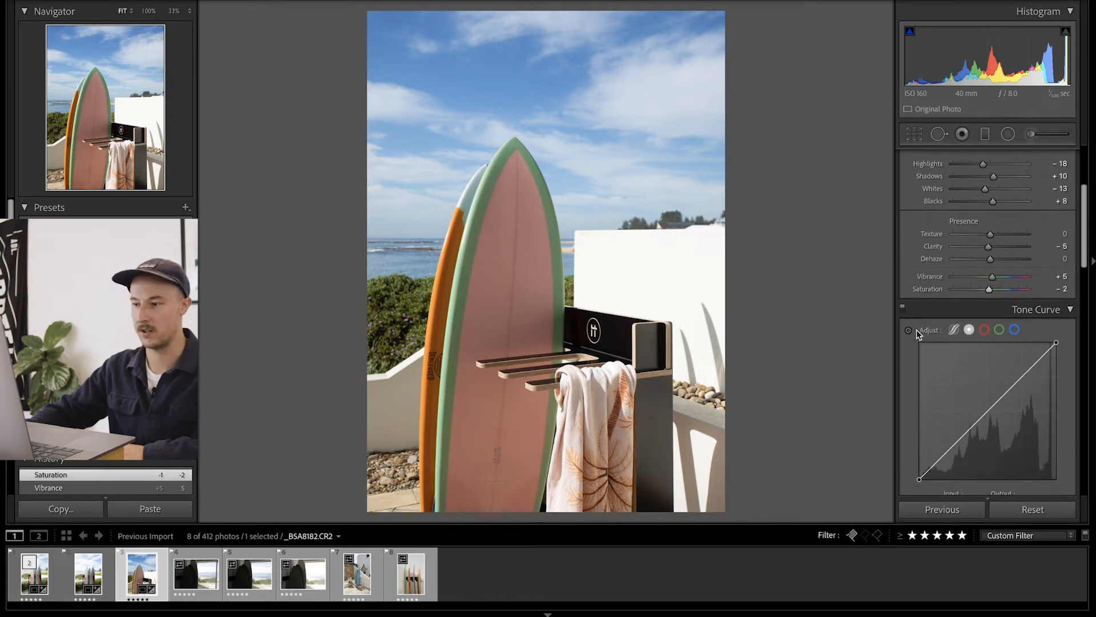
scroll(926, 334, down, 1)
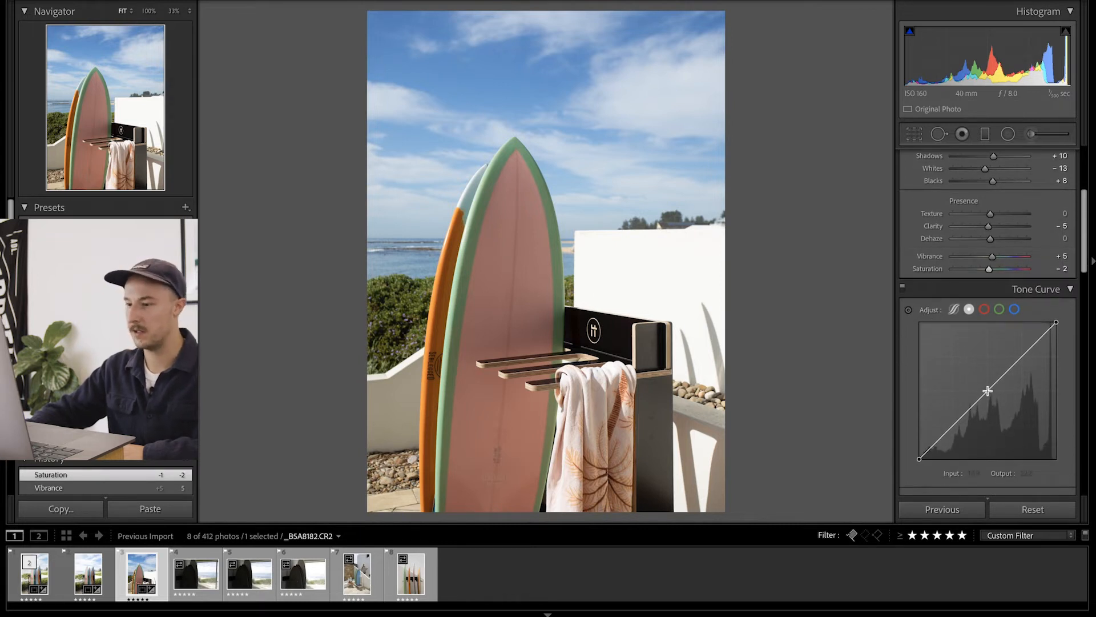
Step: Shape the point tone curve: midtones 126 to 132, shadows 52 to 54, a slightly raised black point, and the white point 255 to 246
drag(988, 391, 988, 389)
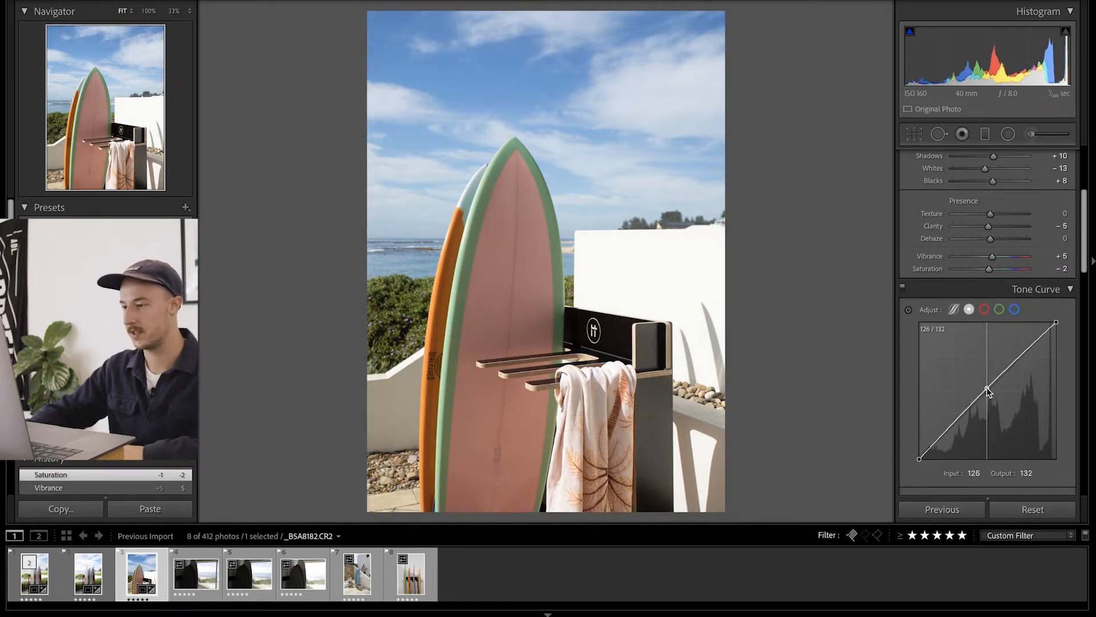
key(alt)
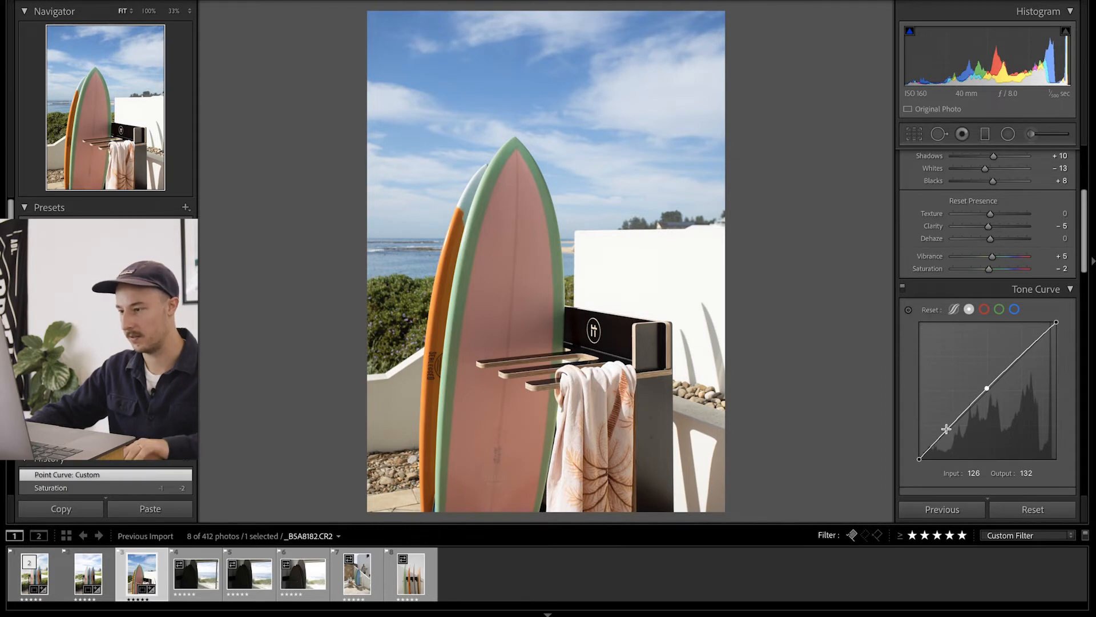
mouse_move(946, 428)
mouse_down()
mouse_move(946, 441)
mouse_move(918, 455)
mouse_move(947, 434)
mouse_up()
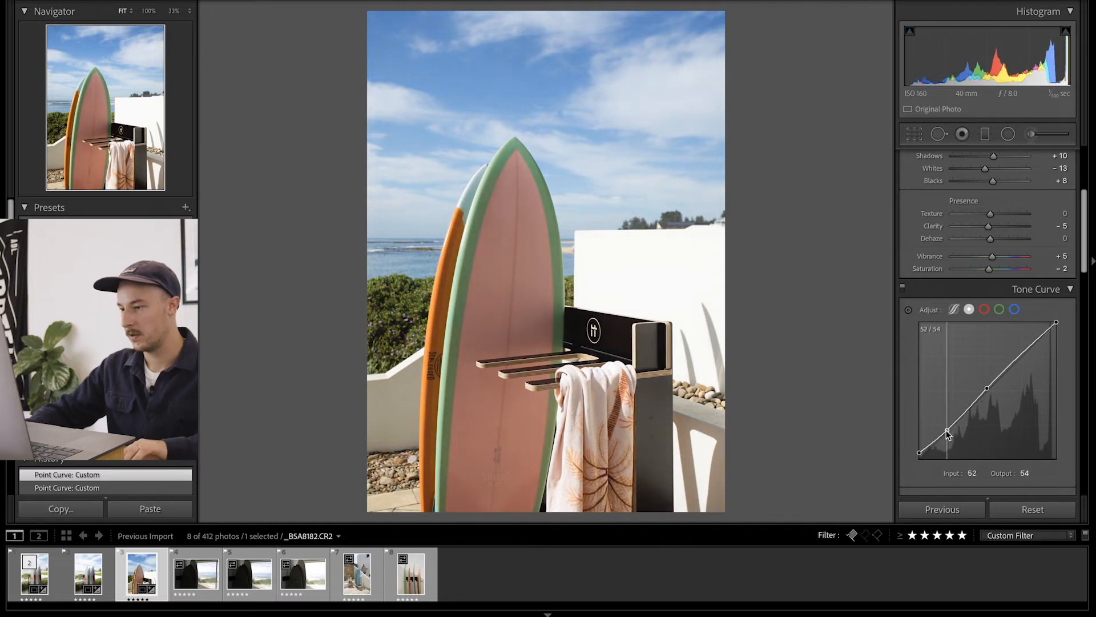
drag(1057, 322, 1059, 327)
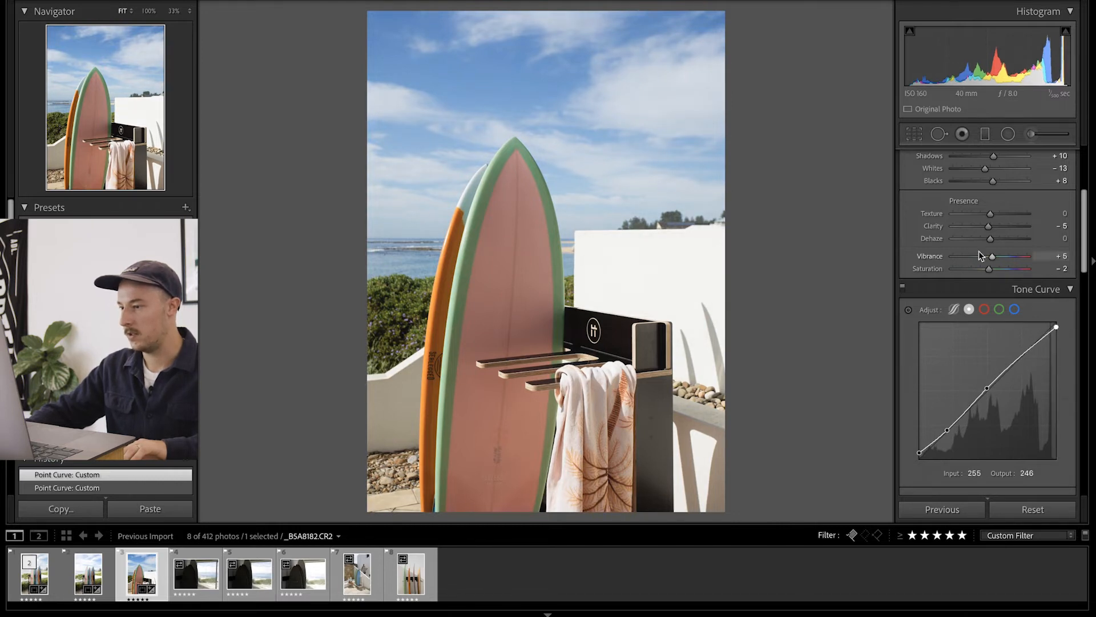
Step: Add a broad diagonal graduated filter across the photo from the upper-left sky, and reset its Highlights to 0
scroll(987, 257, down, 4)
click(985, 133)
drag(314, 29, 652, 236)
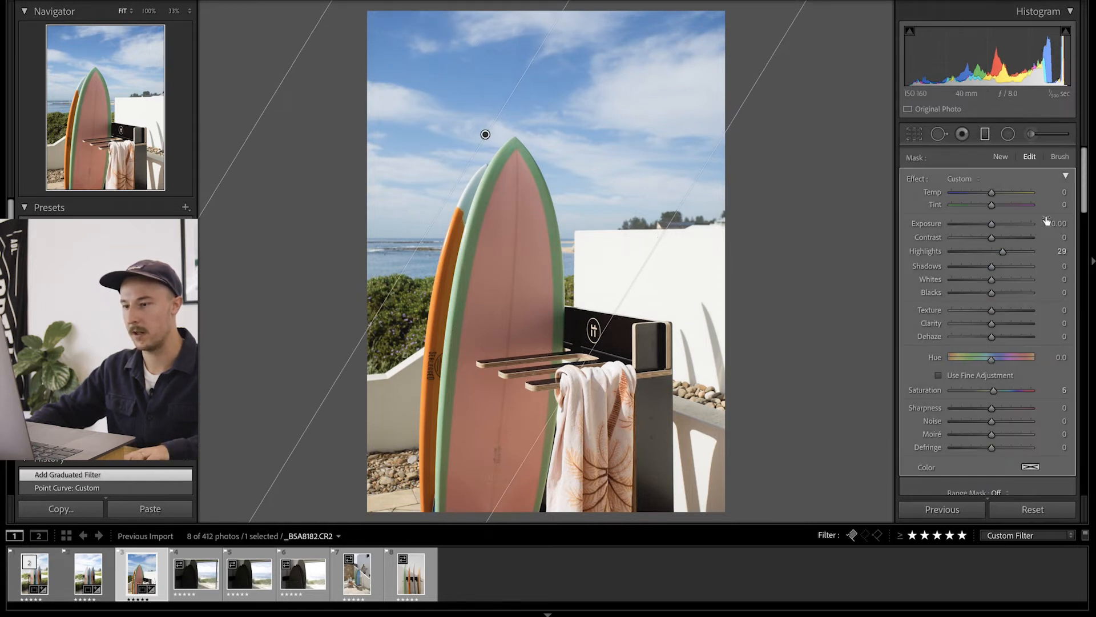
click(1005, 257)
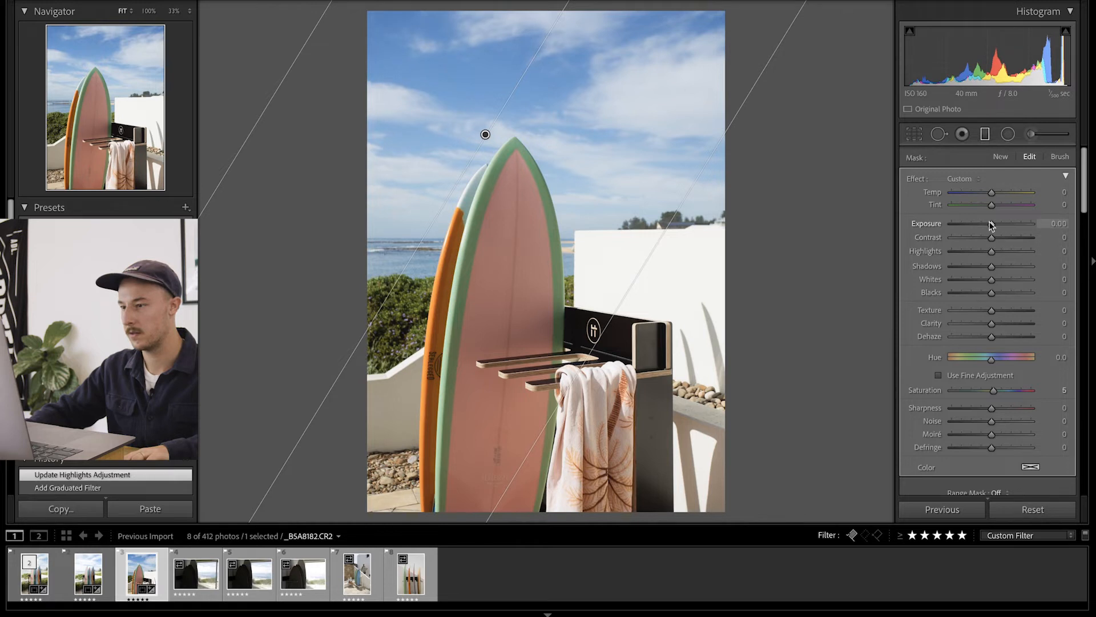
Step: Set the graduated filter's Exposure to 0.42 and Shadows to 27, and extend it slightly further towards the rack
drag(994, 225, 996, 226)
drag(641, 278, 666, 292)
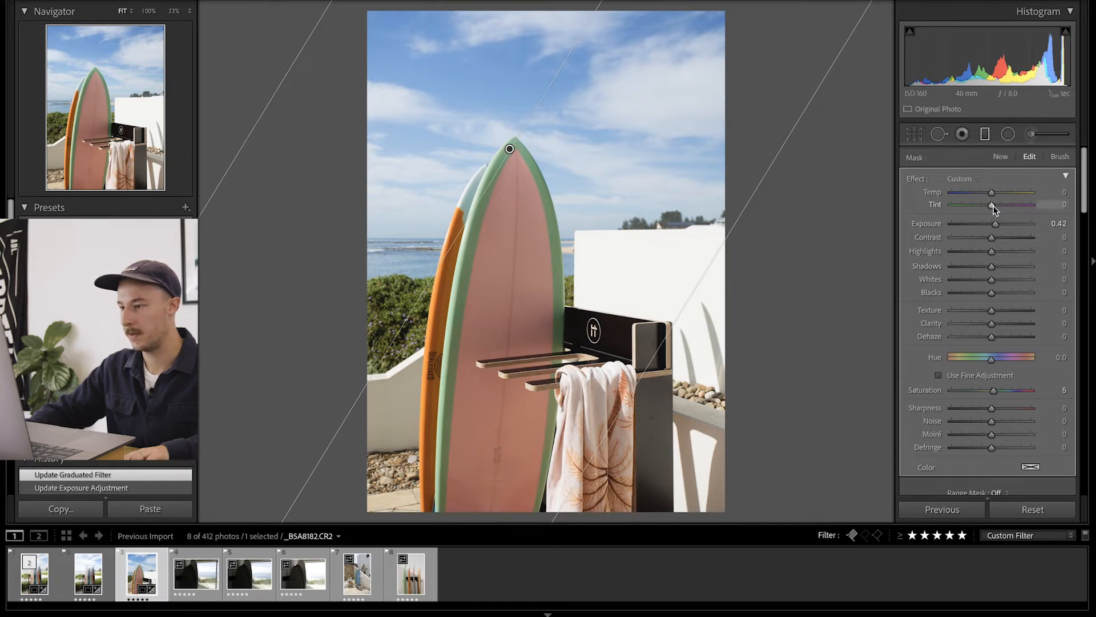
drag(992, 266, 1012, 270)
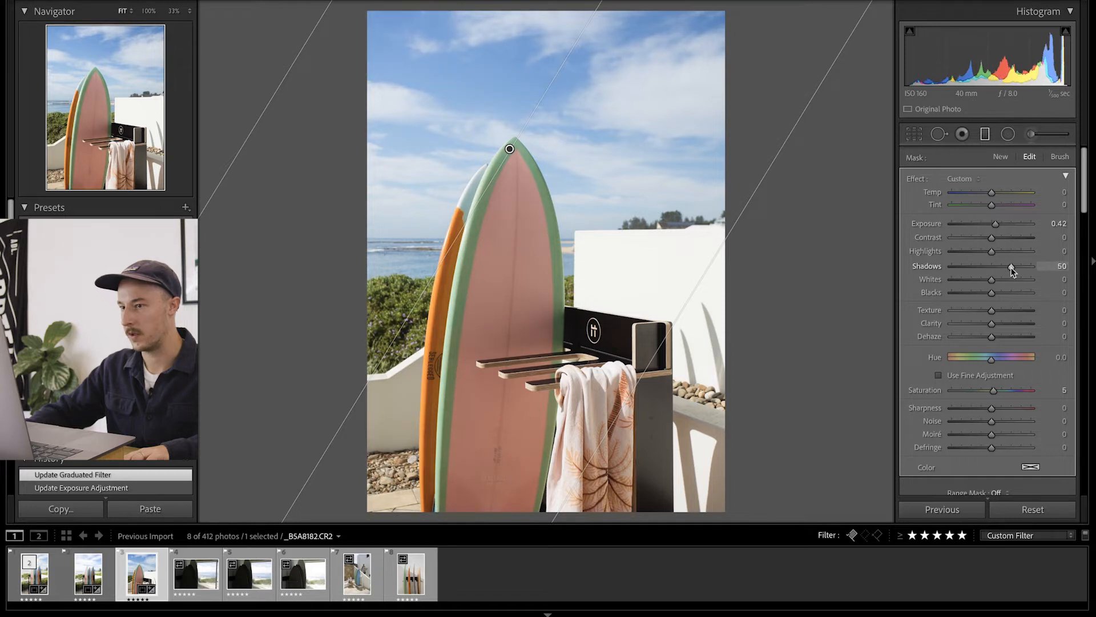
drag(1008, 270, 1002, 269)
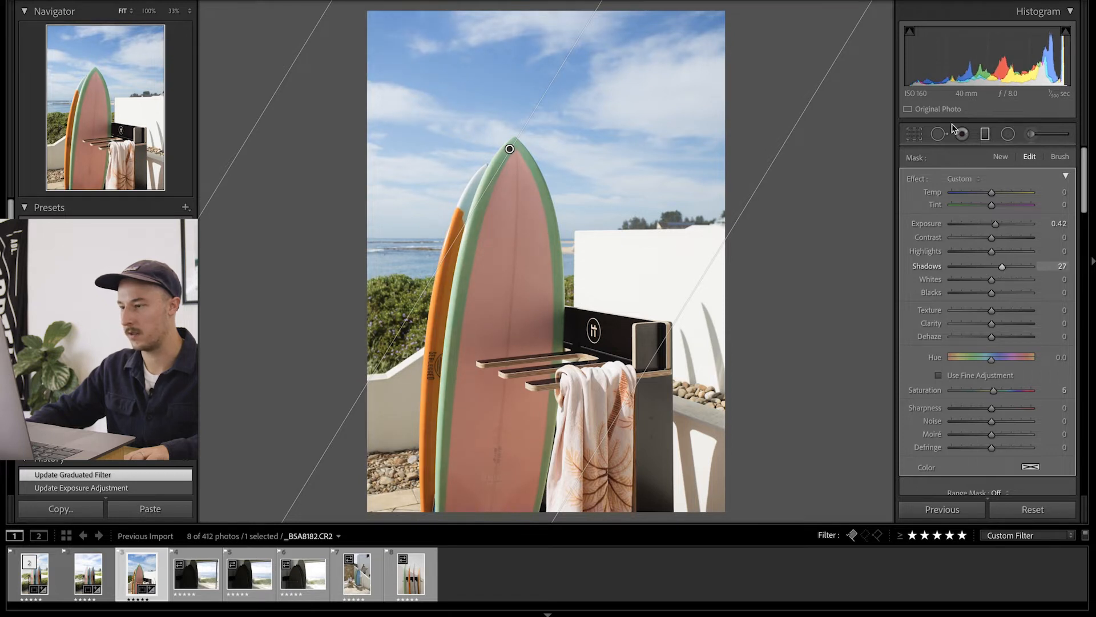
Step: Compare the photo with the graduated filter on and off, leave the filter enabled, and close it
scroll(971, 429, down, 4)
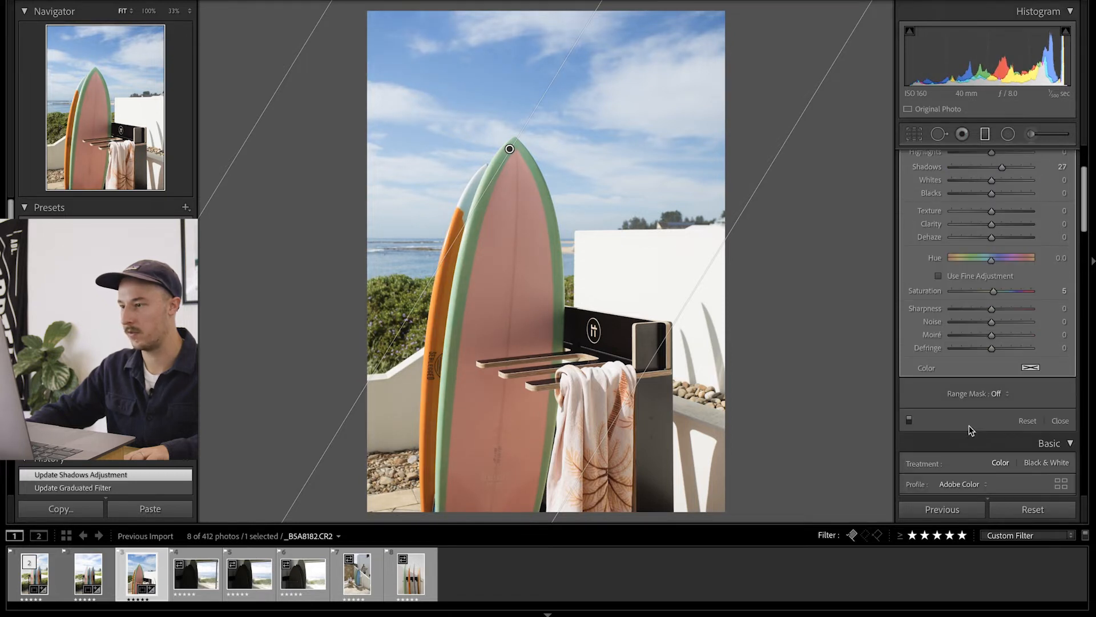
click(909, 420)
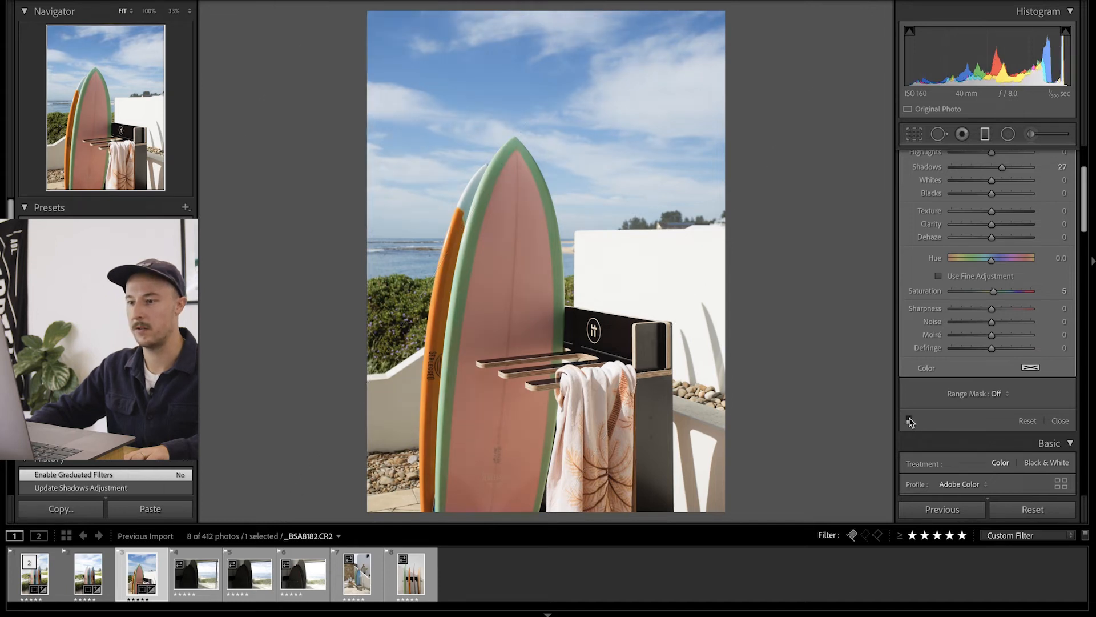
click(910, 420)
click(909, 420)
click(909, 420)
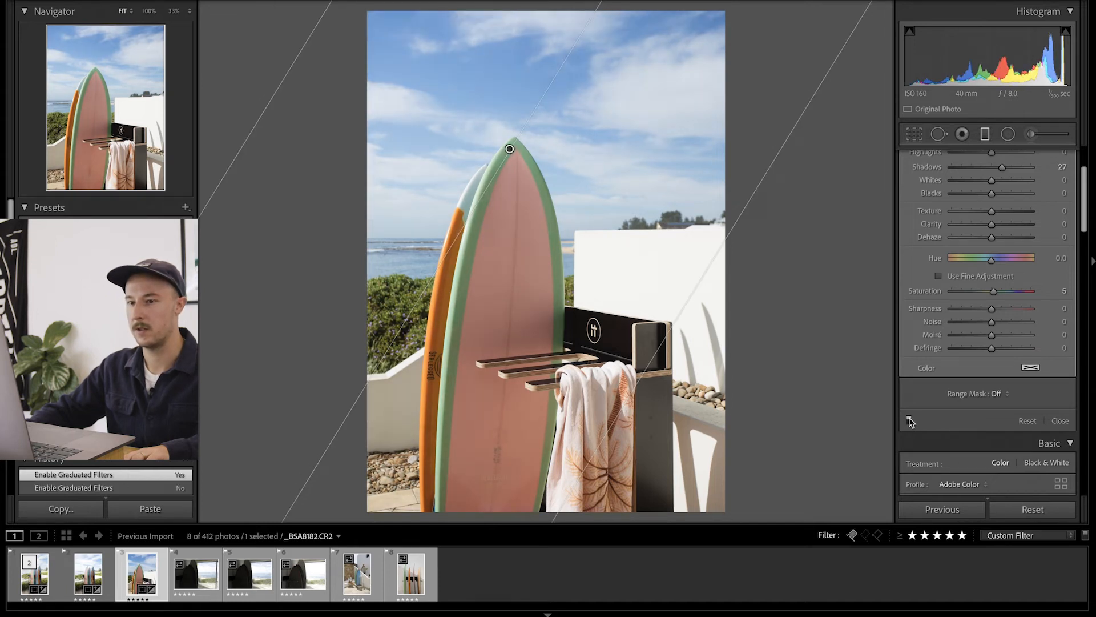
click(910, 420)
click(909, 421)
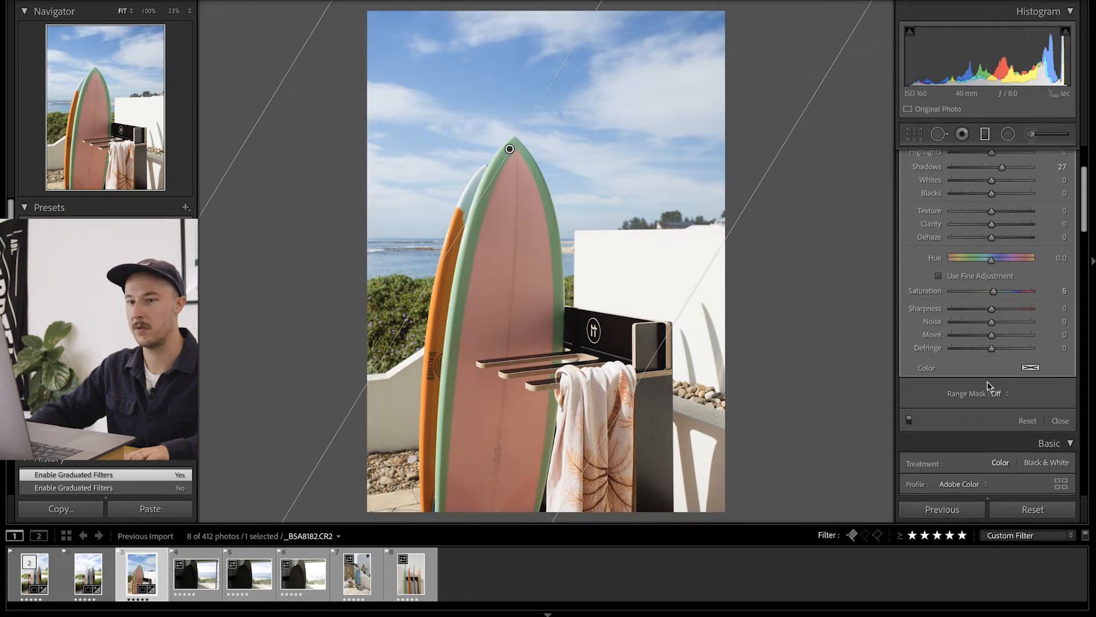
click(909, 420)
click(909, 421)
click(910, 421)
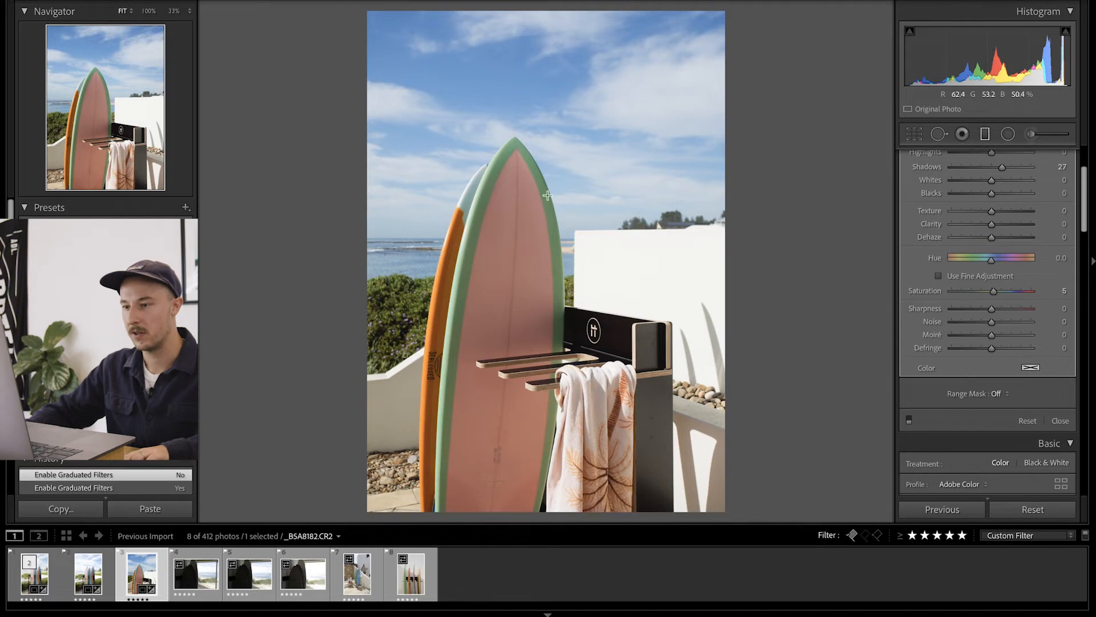
click(909, 420)
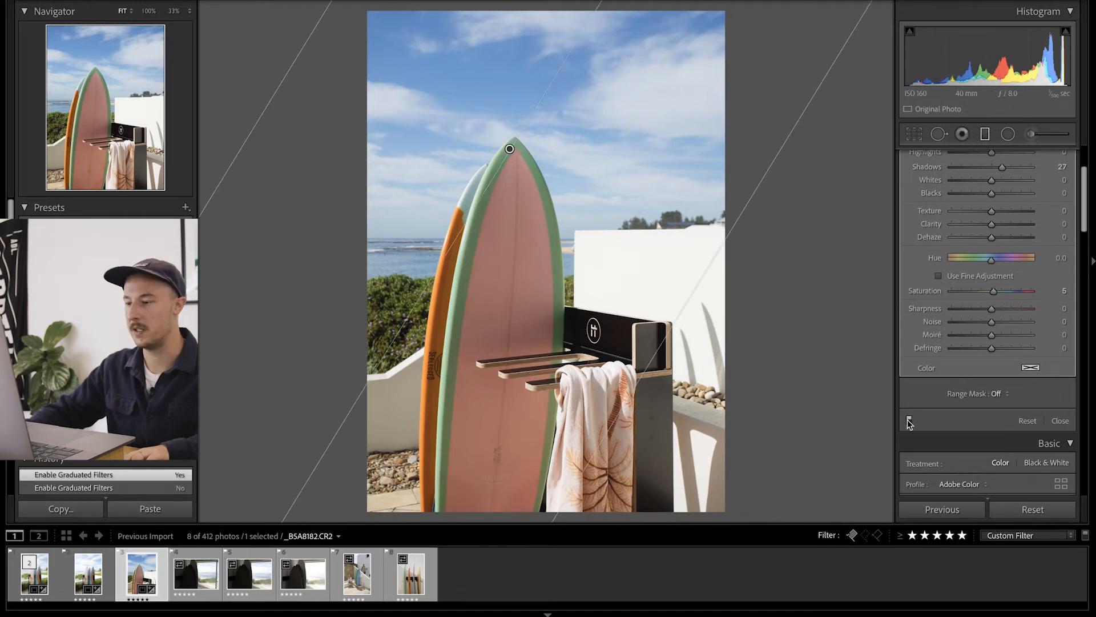
click(909, 421)
click(909, 420)
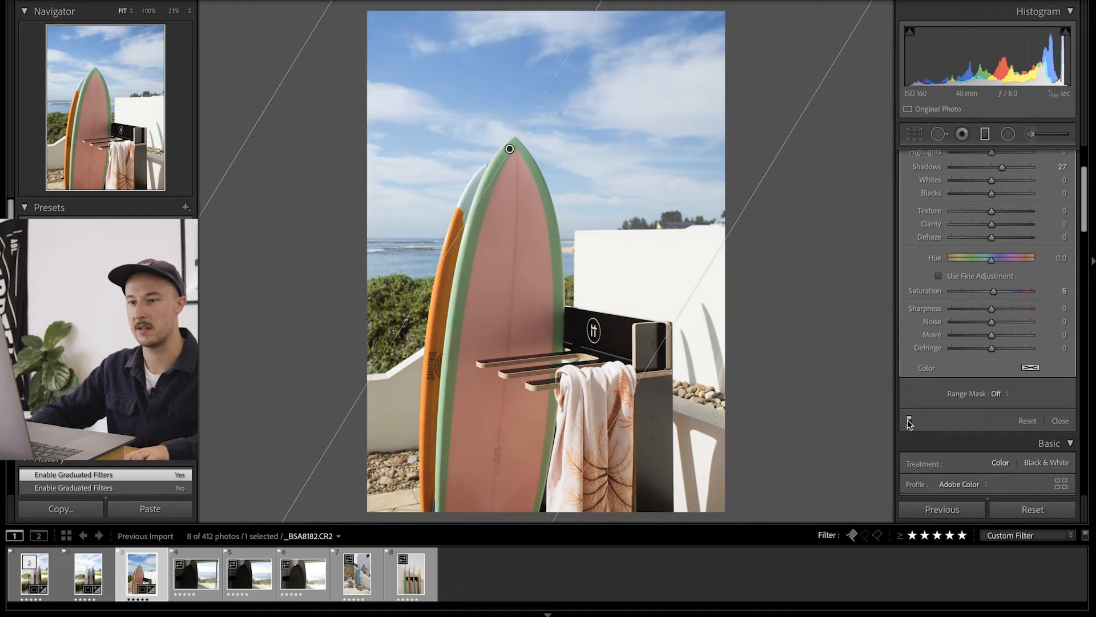
click(909, 420)
click(909, 420)
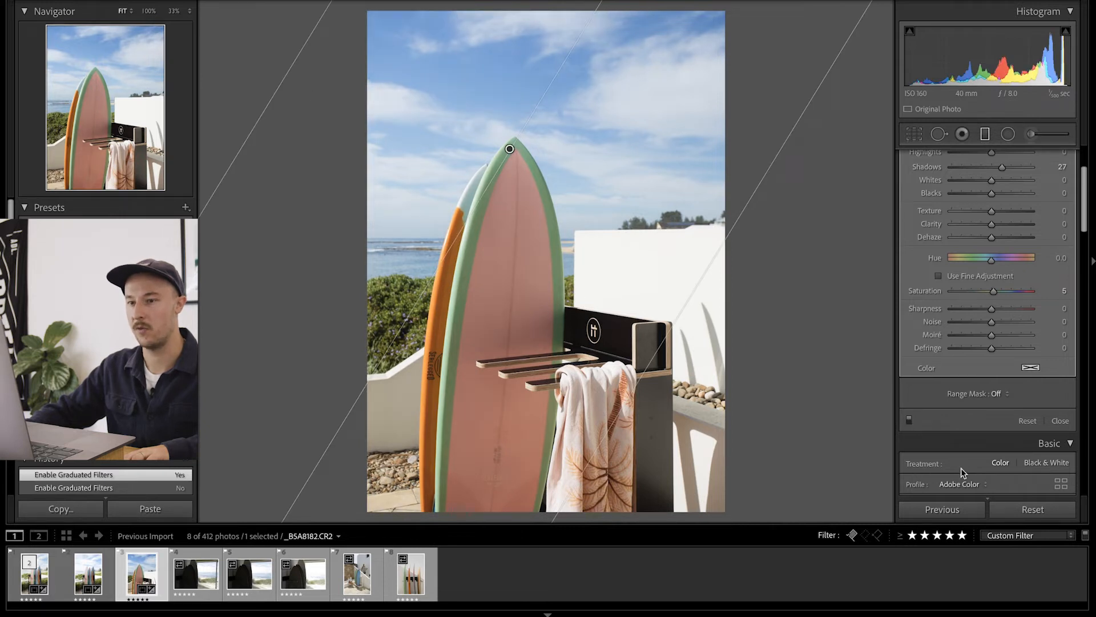
click(909, 420)
click(909, 420)
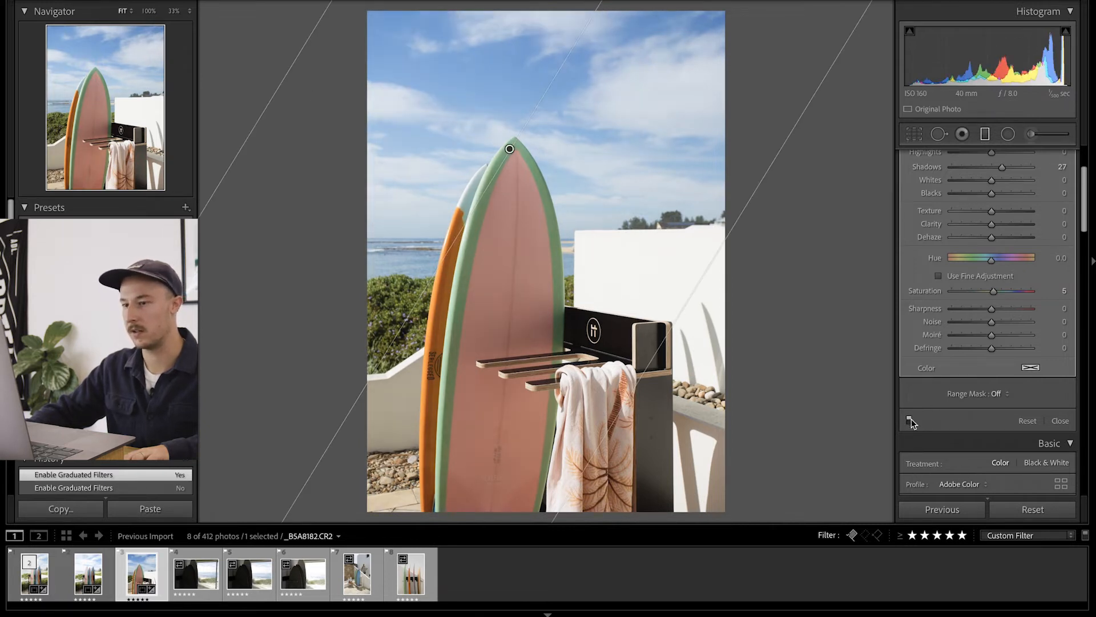
click(909, 420)
click(909, 420)
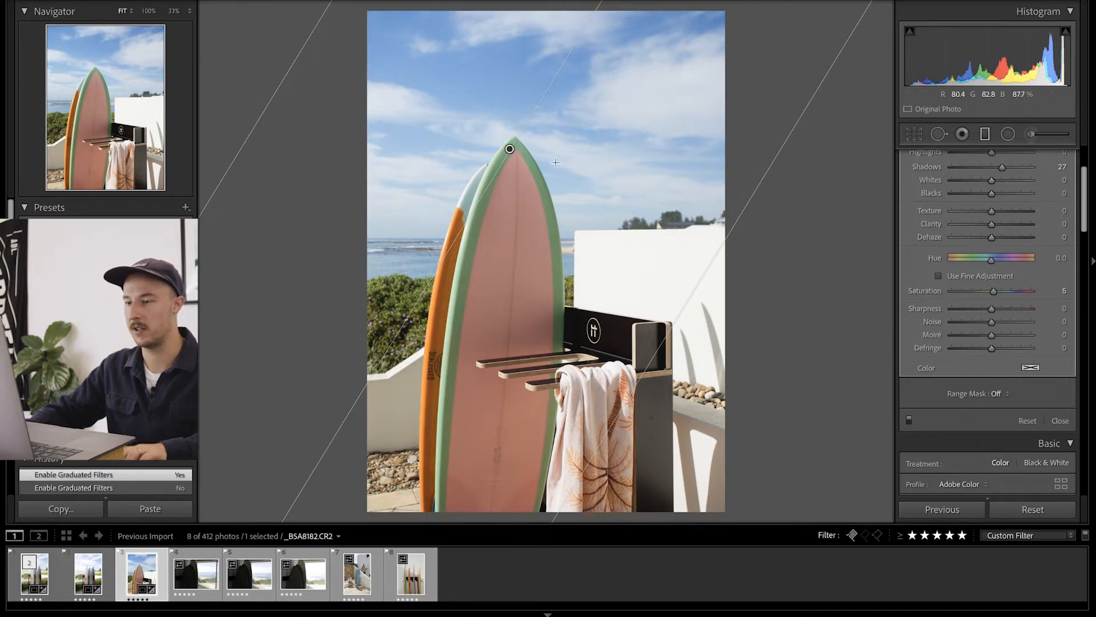
click(909, 420)
click(909, 420)
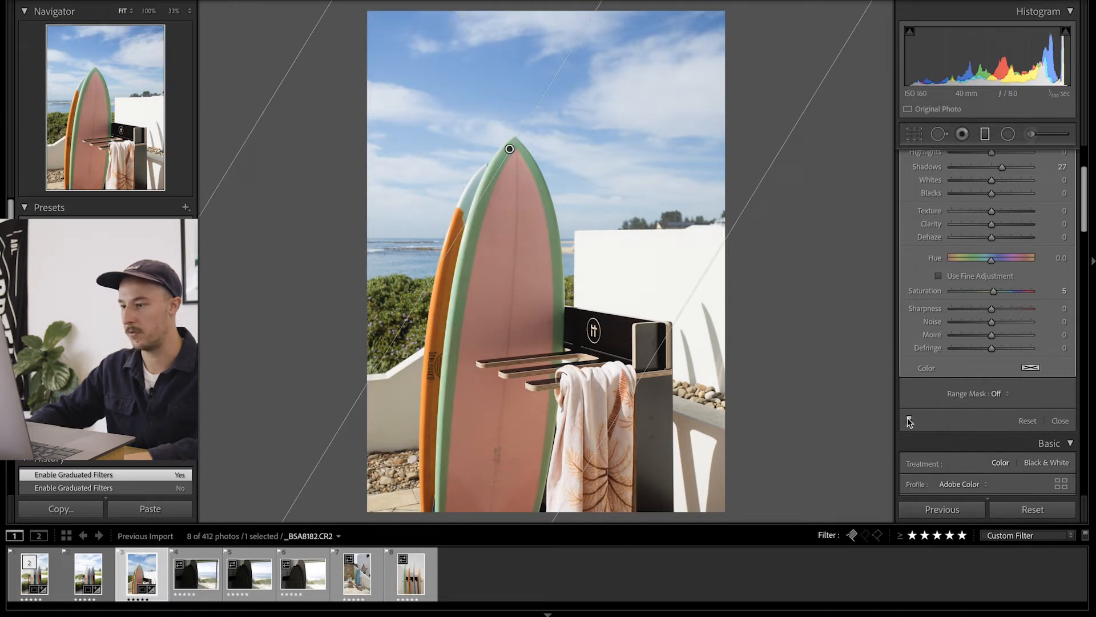
click(909, 421)
click(909, 420)
click(909, 420)
click(909, 420)
click(986, 133)
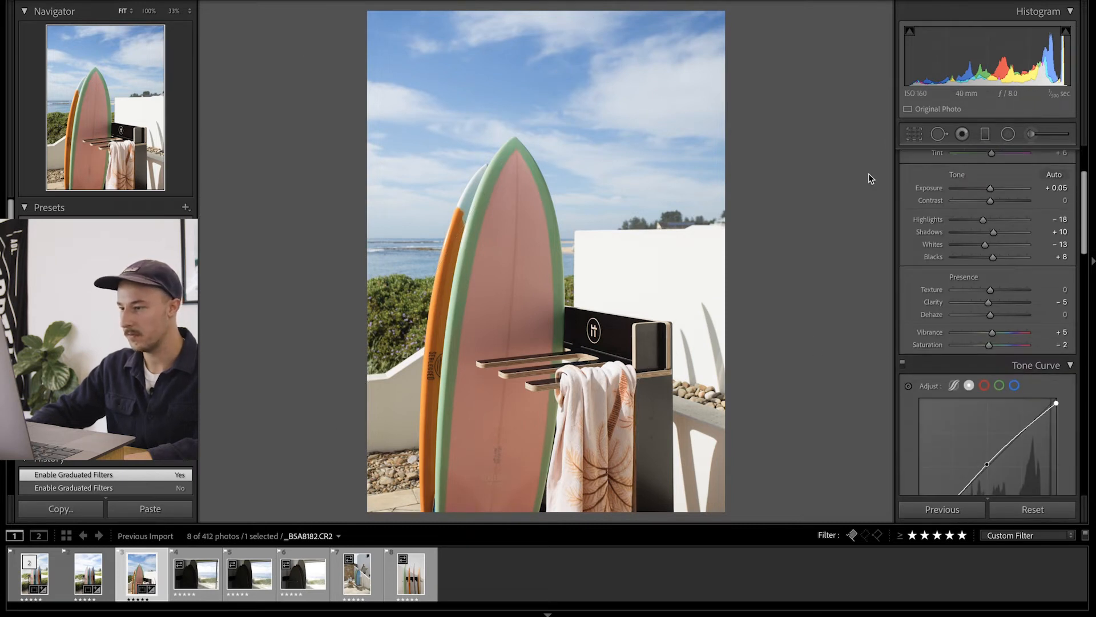
Step: Straighten the crop along the surfboard rack's outer vertical edge, to an angle of 0.38
click(911, 133)
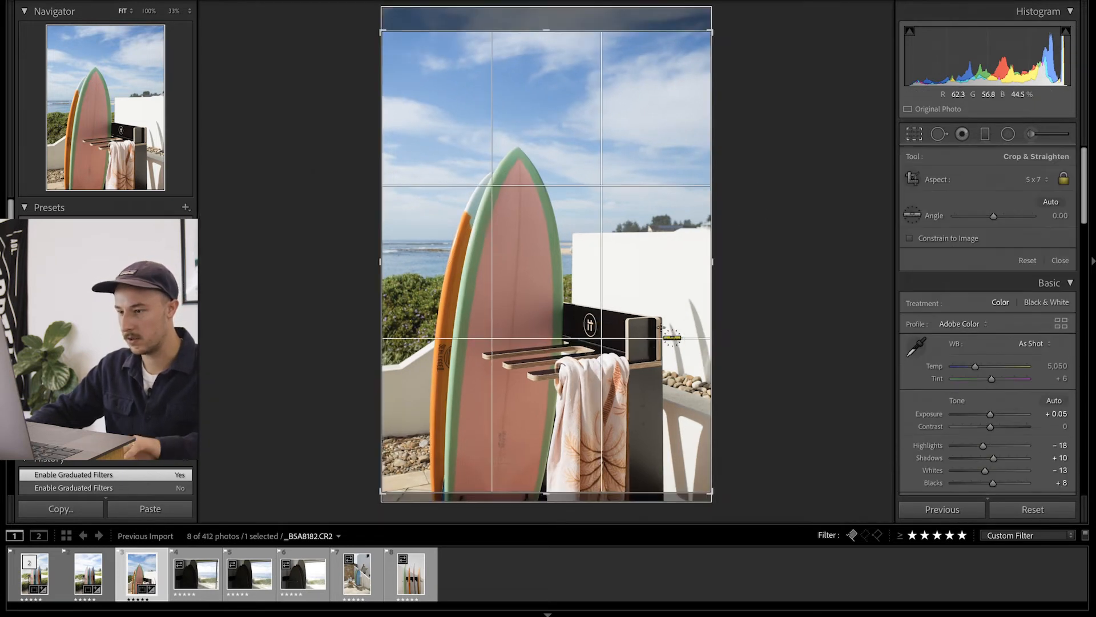
mouse_move(661, 318)
mouse_down()
mouse_move(661, 480)
mouse_move(673, 509)
mouse_up()
key(ctrl+z)
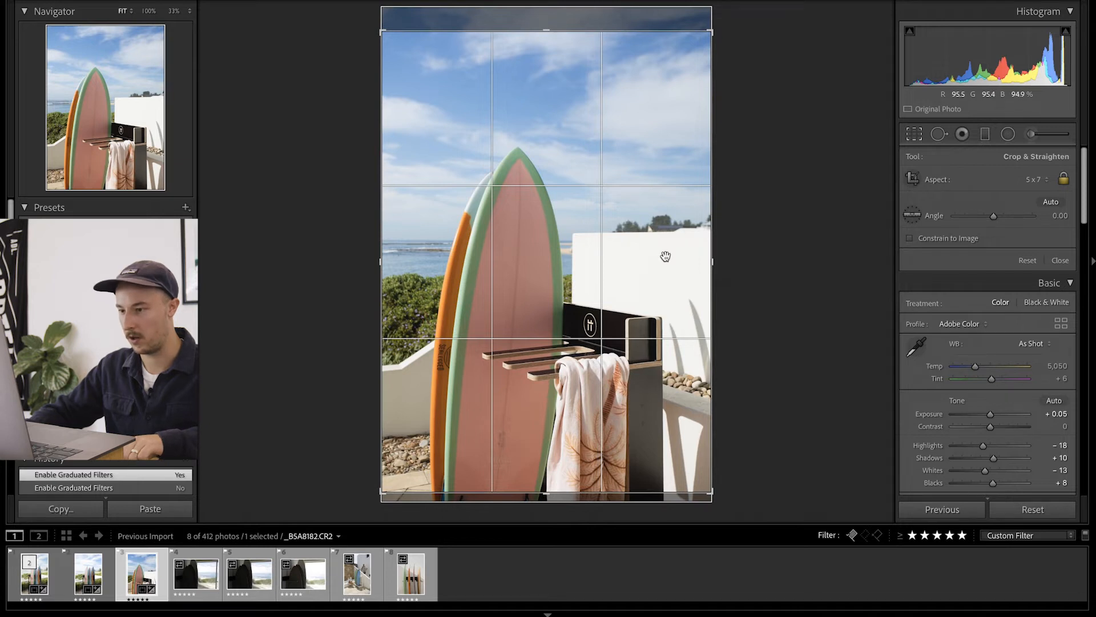
drag(661, 318, 654, 521)
drag(658, 521, 663, 514)
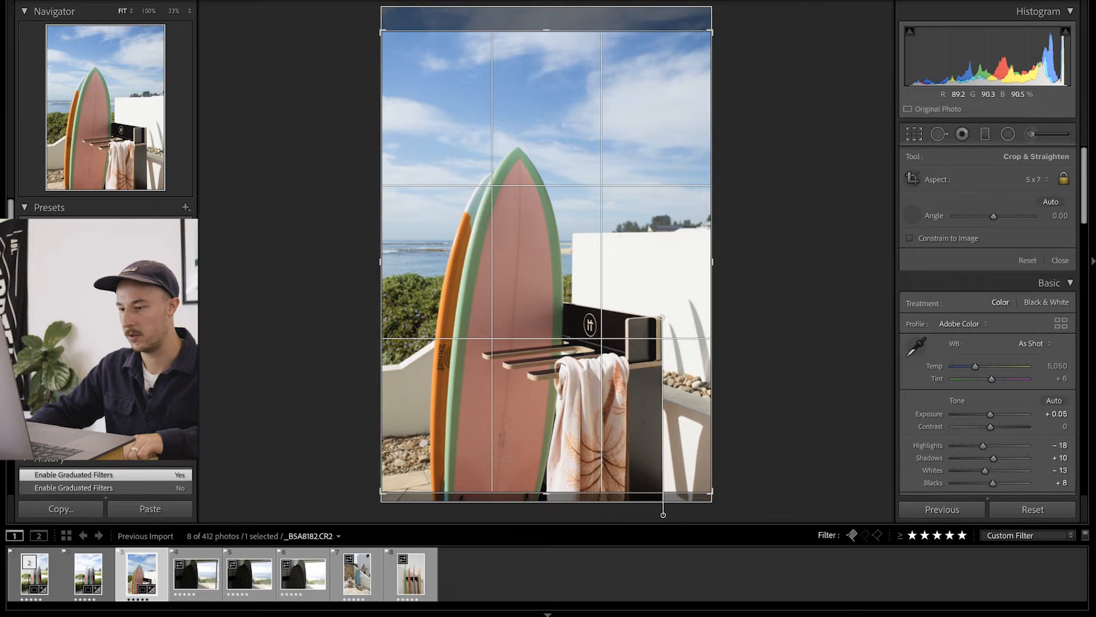
drag(663, 514, 663, 515)
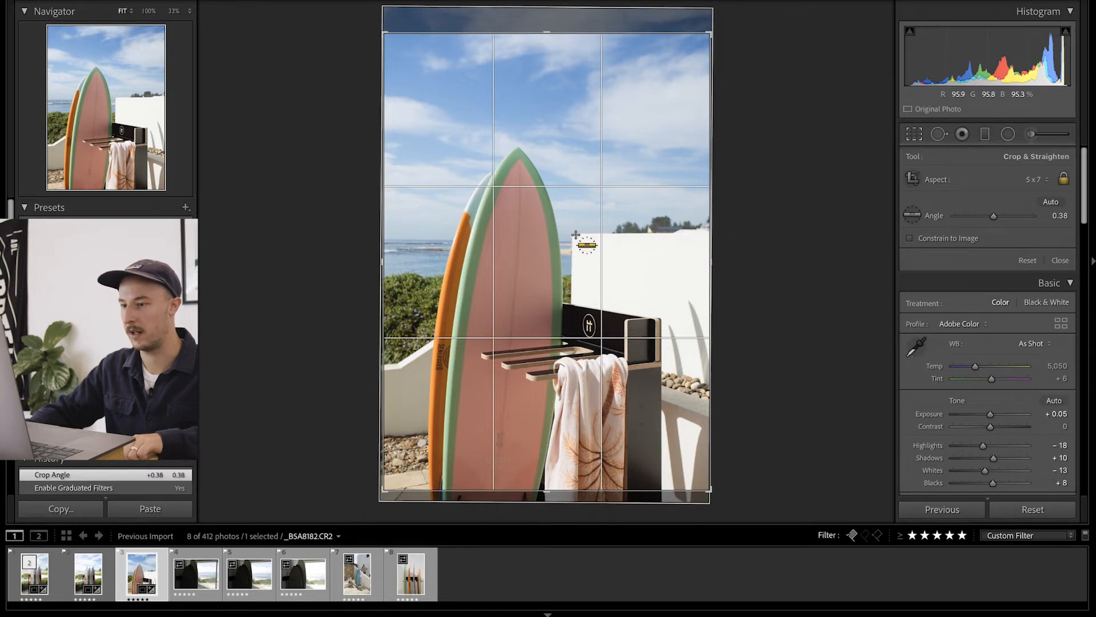
Step: Straighten the photo against the white wall's top edge and the sea horizon, settling on a crop angle of 0.11
drag(573, 234, 725, 234)
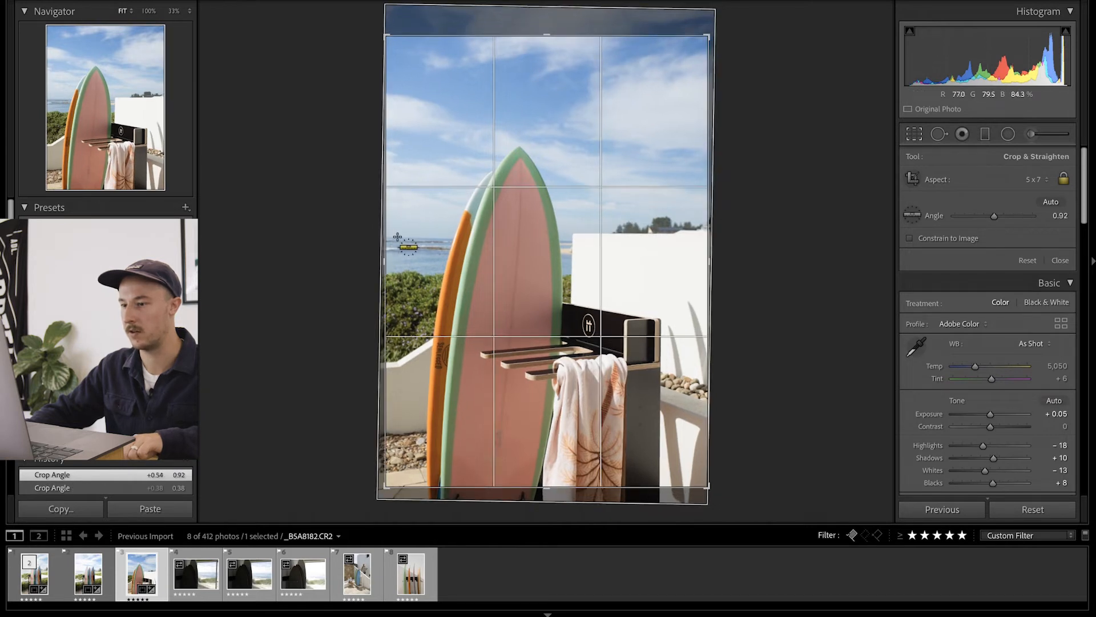
drag(377, 236, 723, 240)
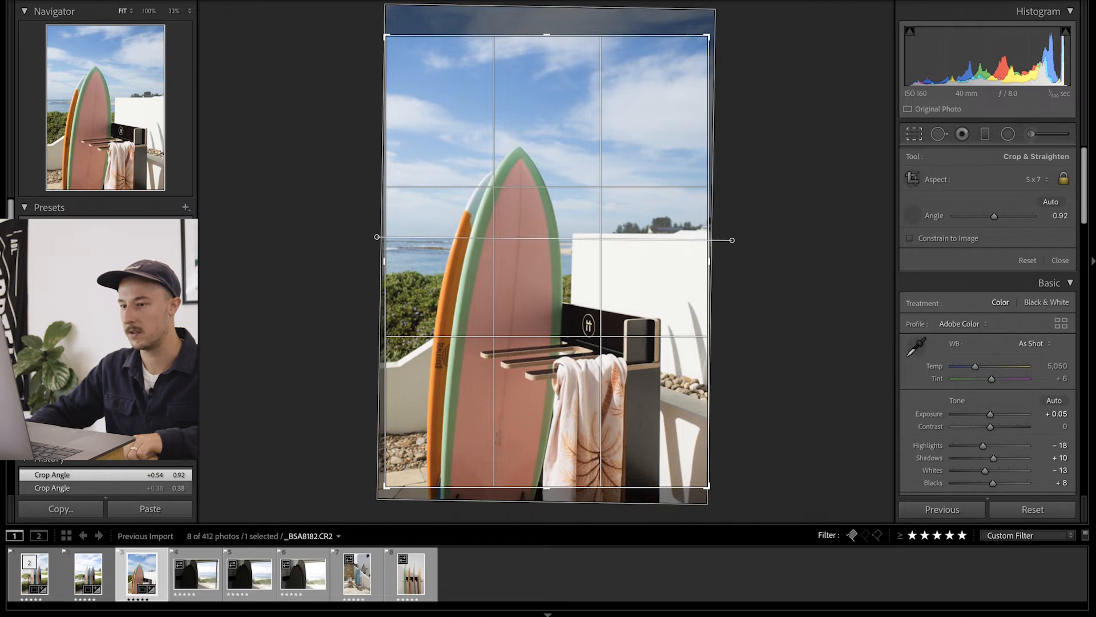
drag(732, 240, 730, 240)
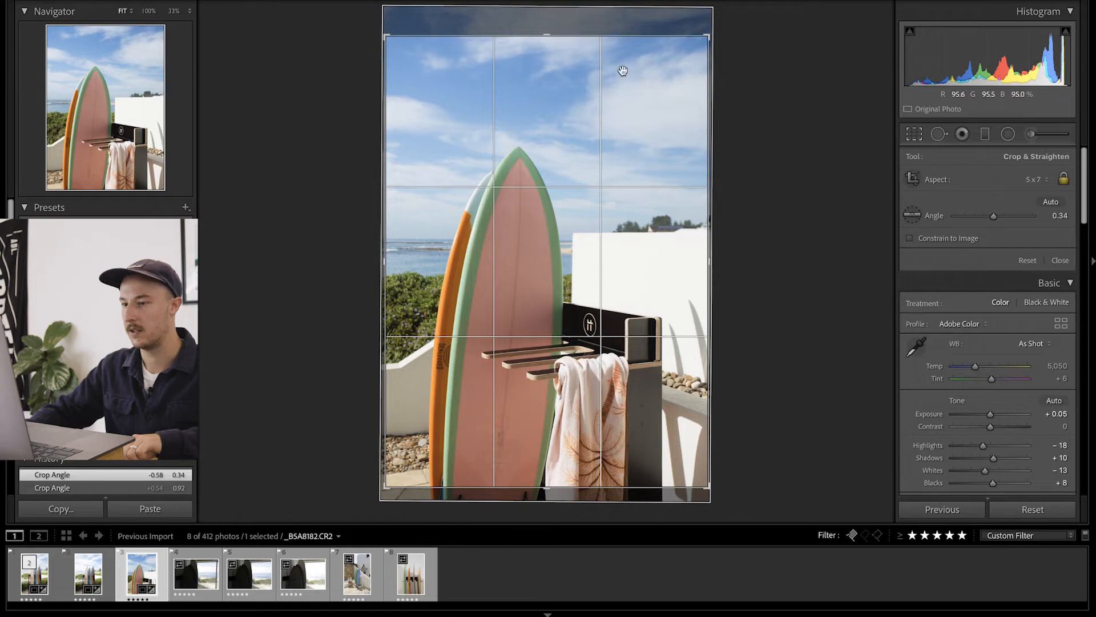
drag(544, 266, 605, 276)
key(ctrl+z)
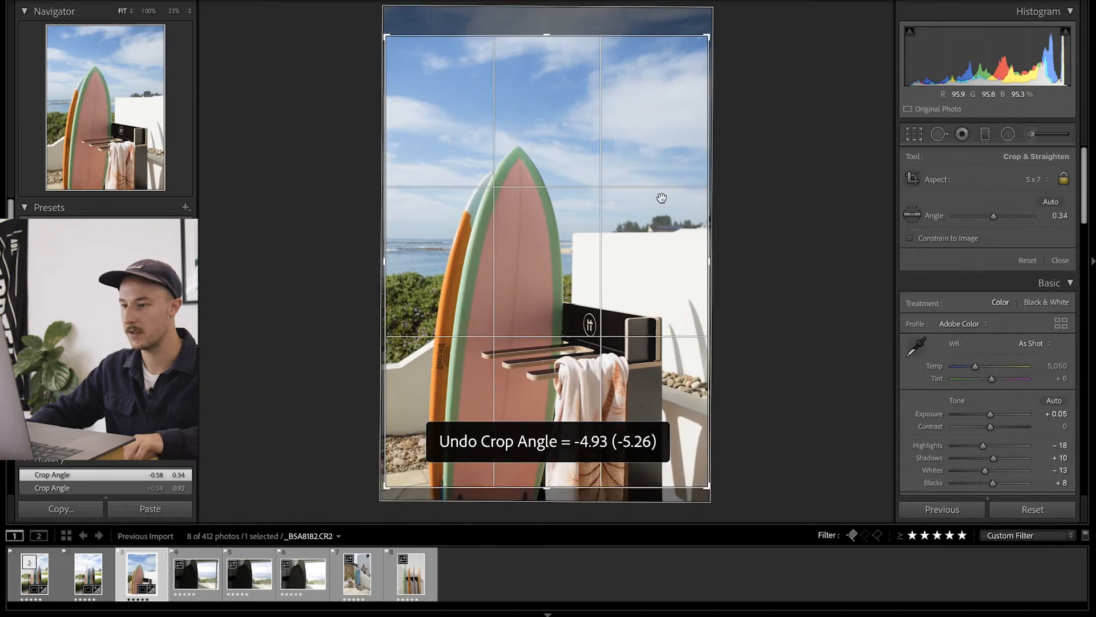
drag(772, 240, 768, 239)
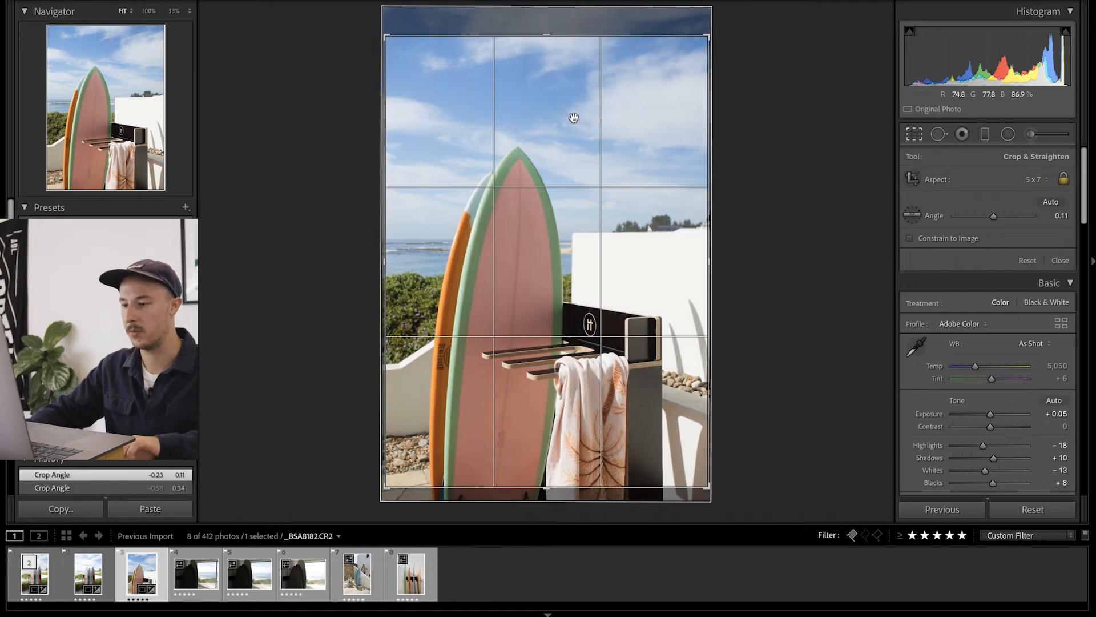
Step: Try a slightly tighter crop from the sky side, and undo it
drag(547, 36, 547, 40)
key(Return)
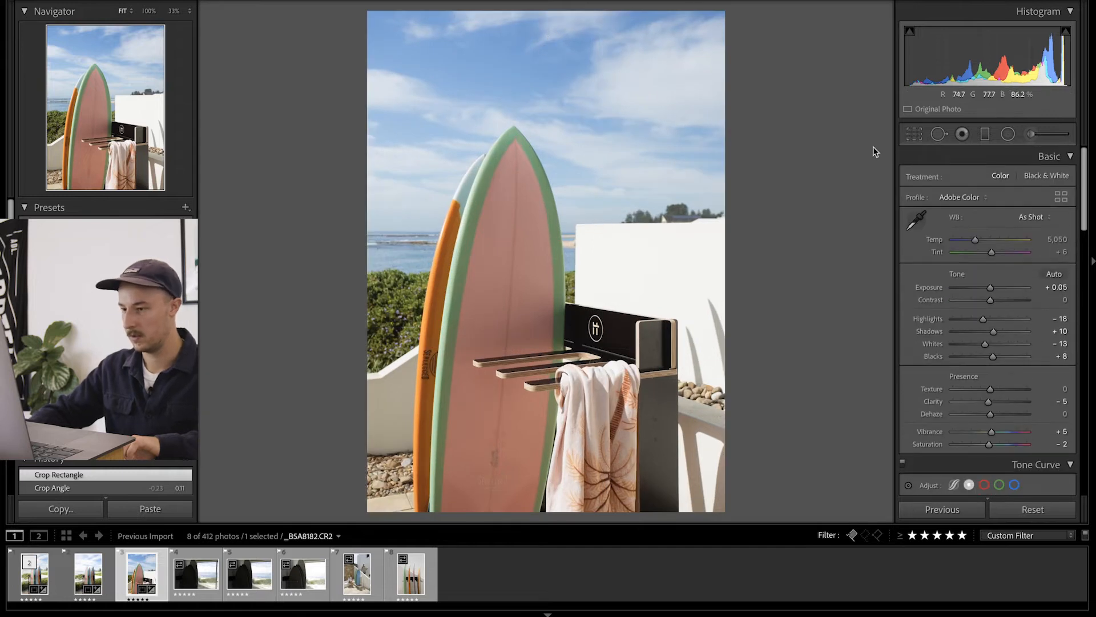
key(ctrl+z)
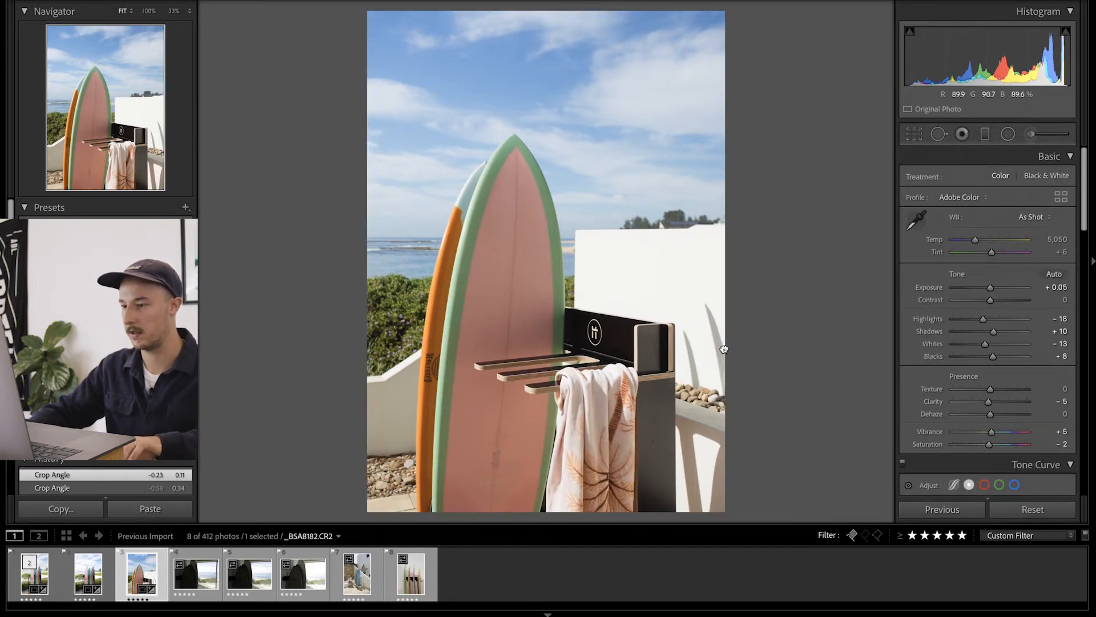
Step: Inspect the dark rack panel beside the towel at 100% and clone out its upper mark with a size 75, feather 71 spot
click(726, 350)
click(649, 359)
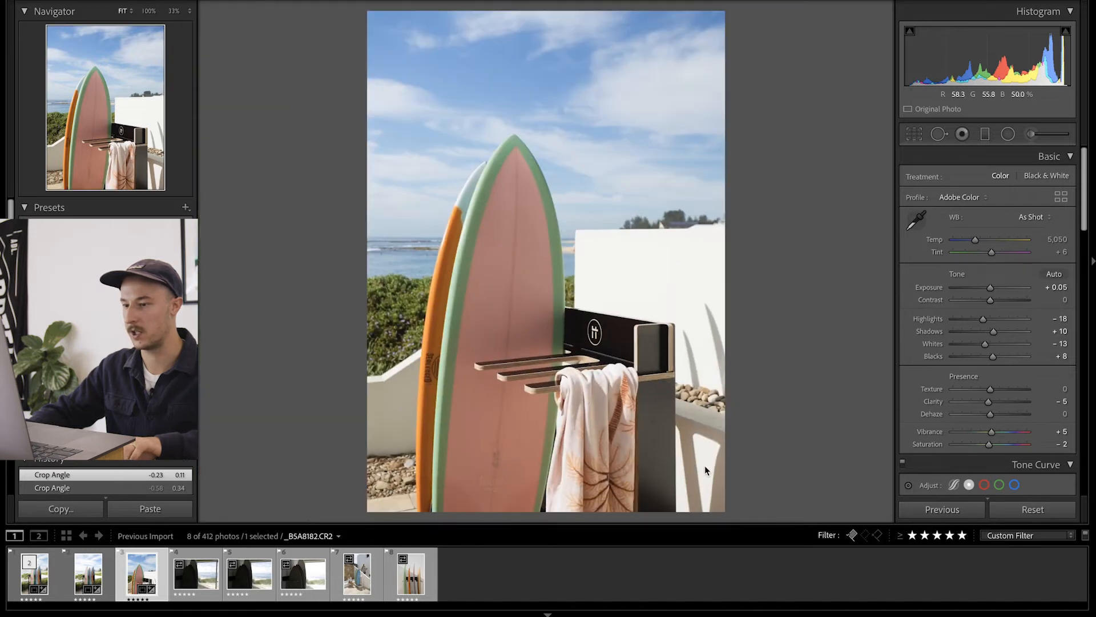
click(726, 455)
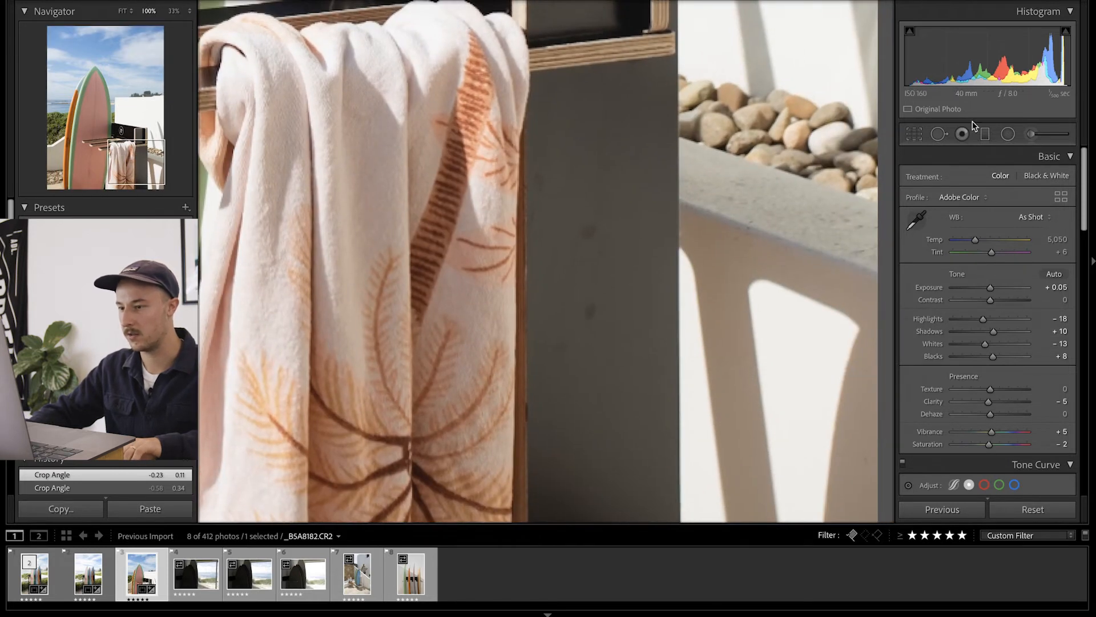
click(938, 134)
scroll(550, 238, up, 1)
click(584, 231)
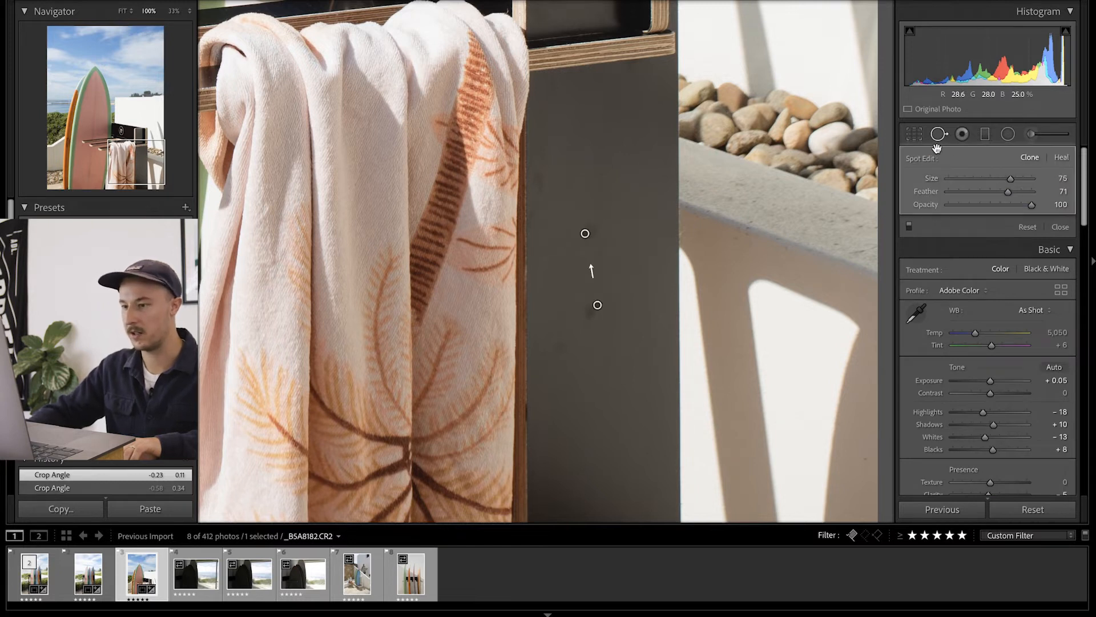
Step: Switch the rack panel's clone spot to Heal, try shifting its target and source areas, and delete the spot
click(1056, 160)
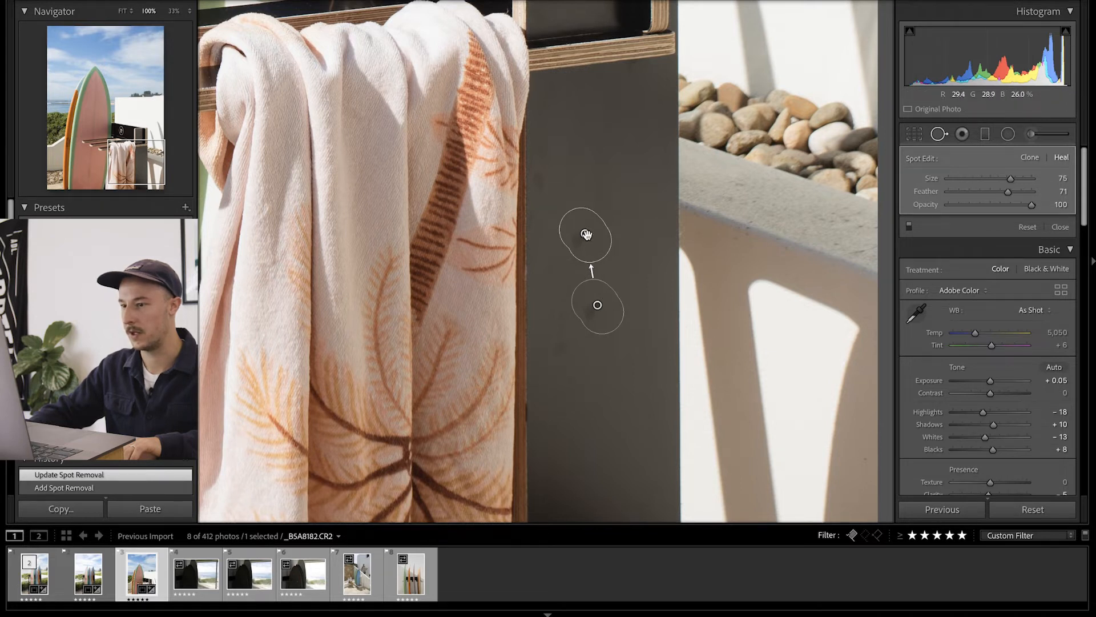
drag(596, 303, 594, 310)
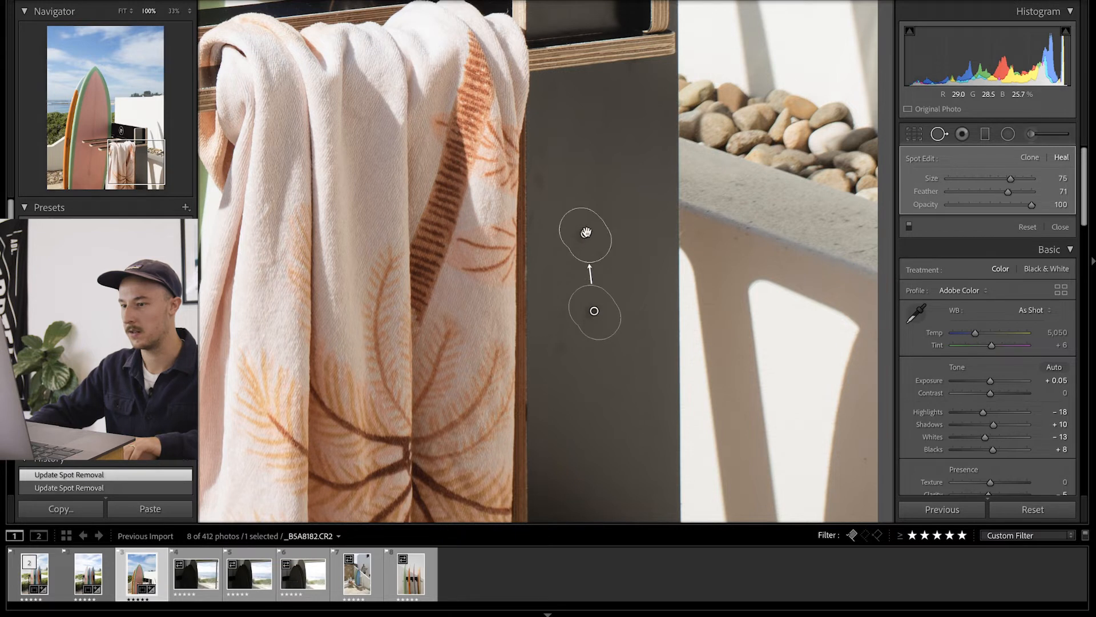
drag(607, 212, 607, 207)
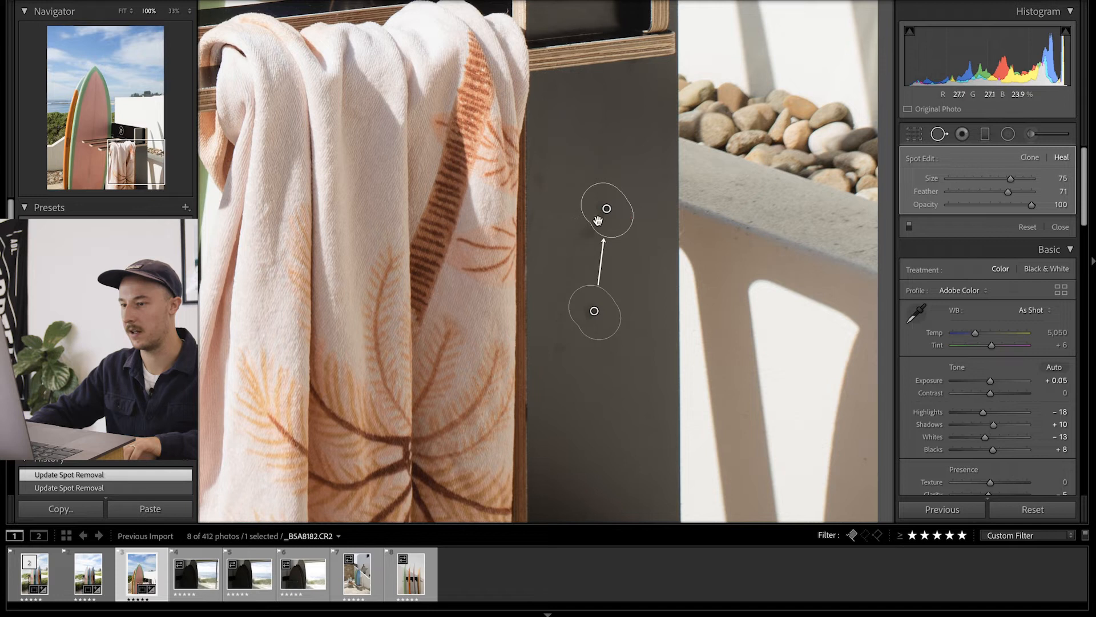
key(Delete)
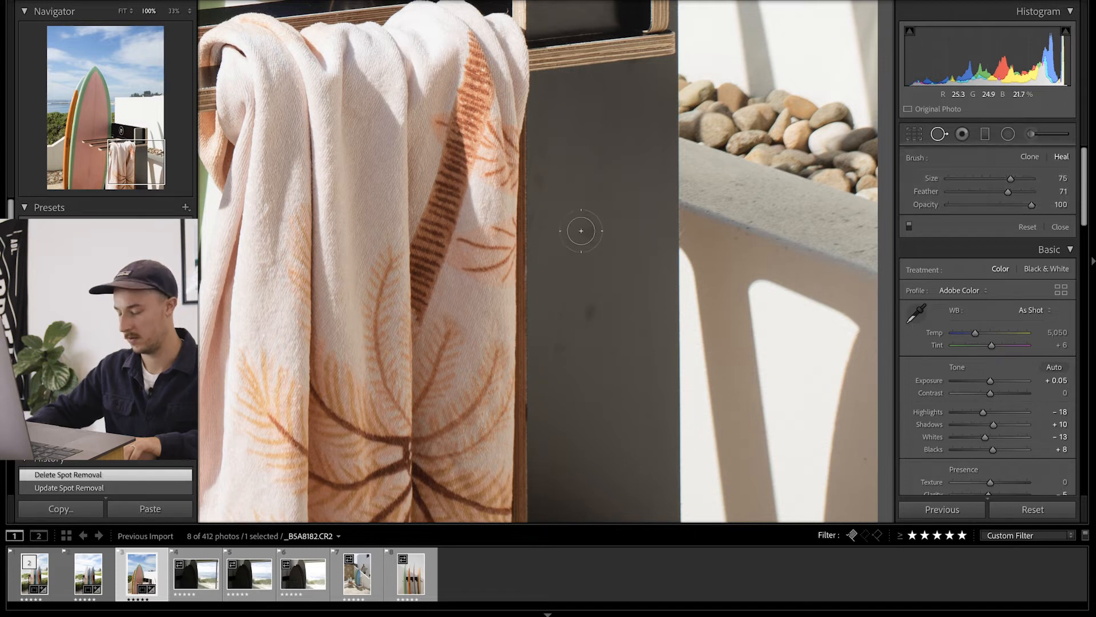
Step: Heal the separate marks down the dark rack panel with size 75, feather 71 spots and return to the fitted view
click(588, 231)
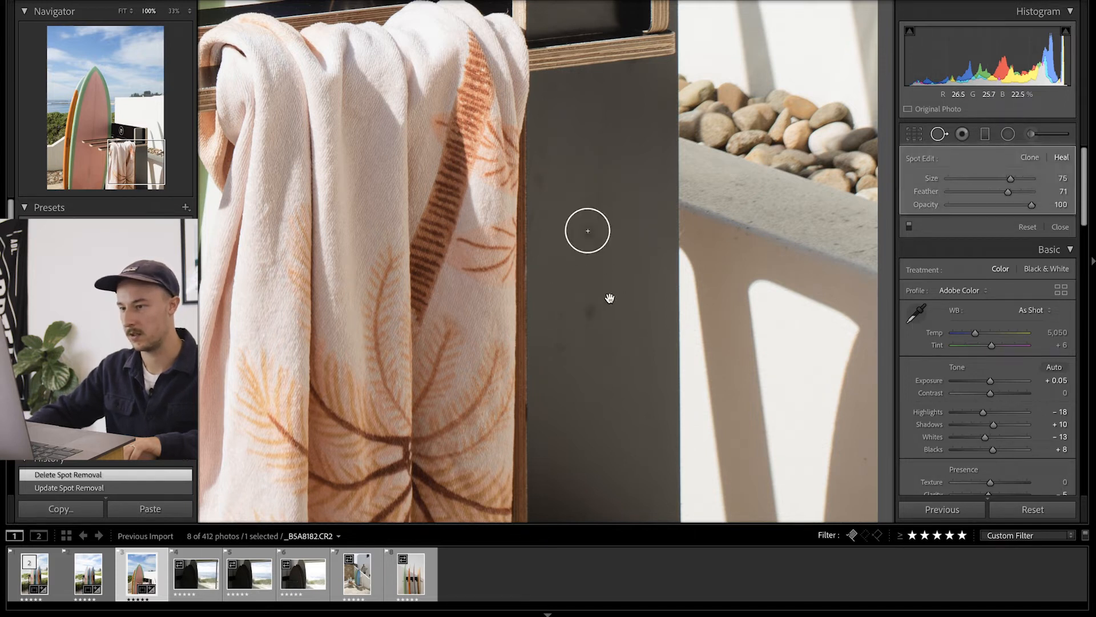
click(592, 311)
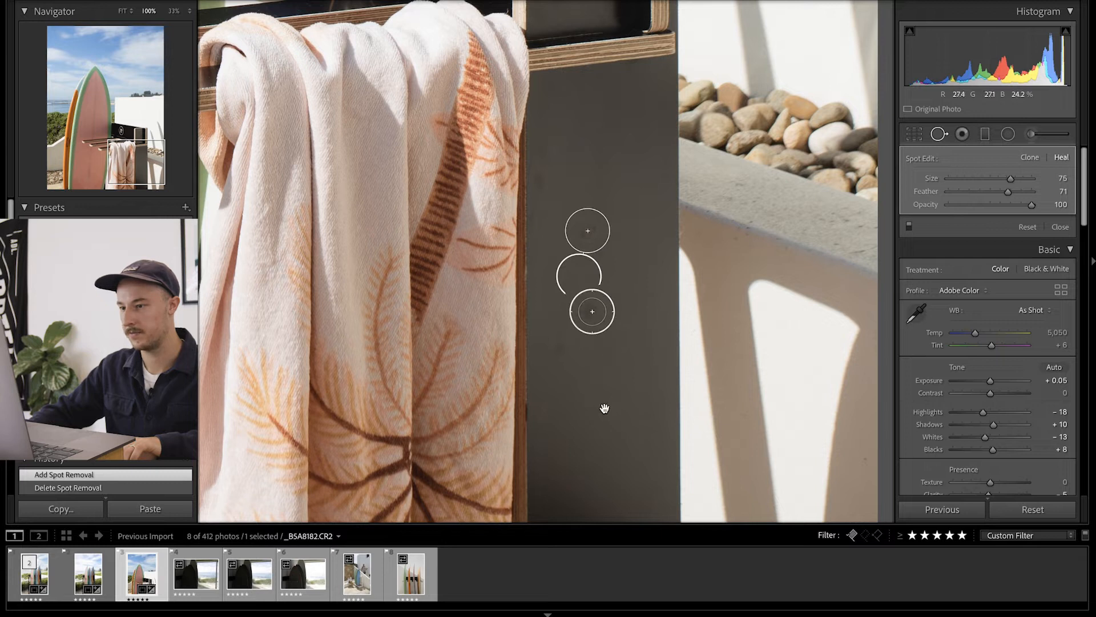
click(565, 352)
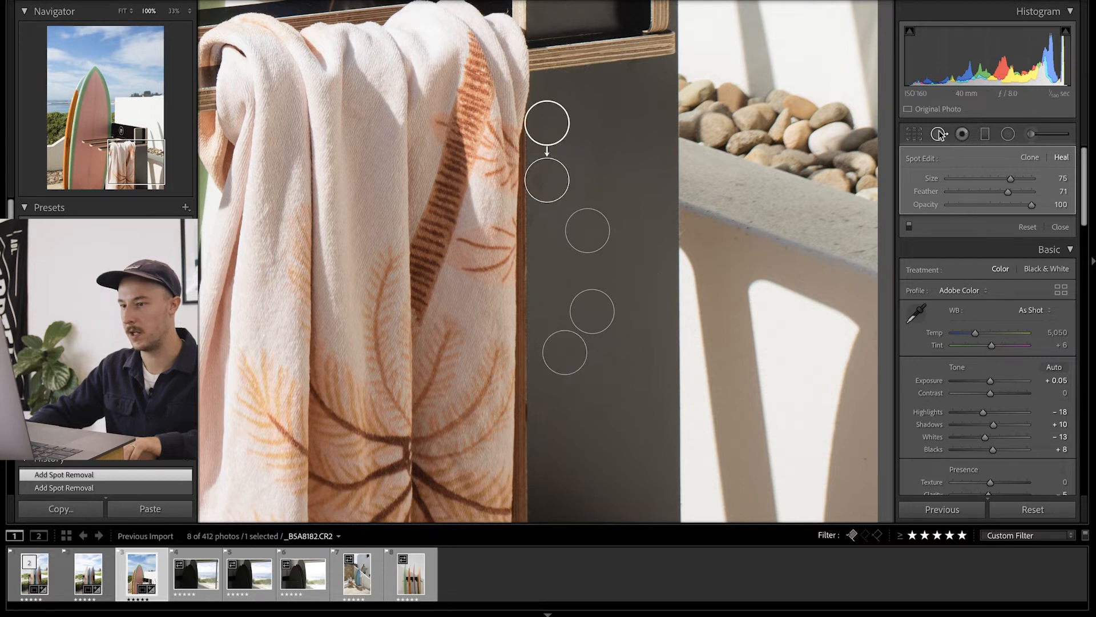
key(q)
click(550, 252)
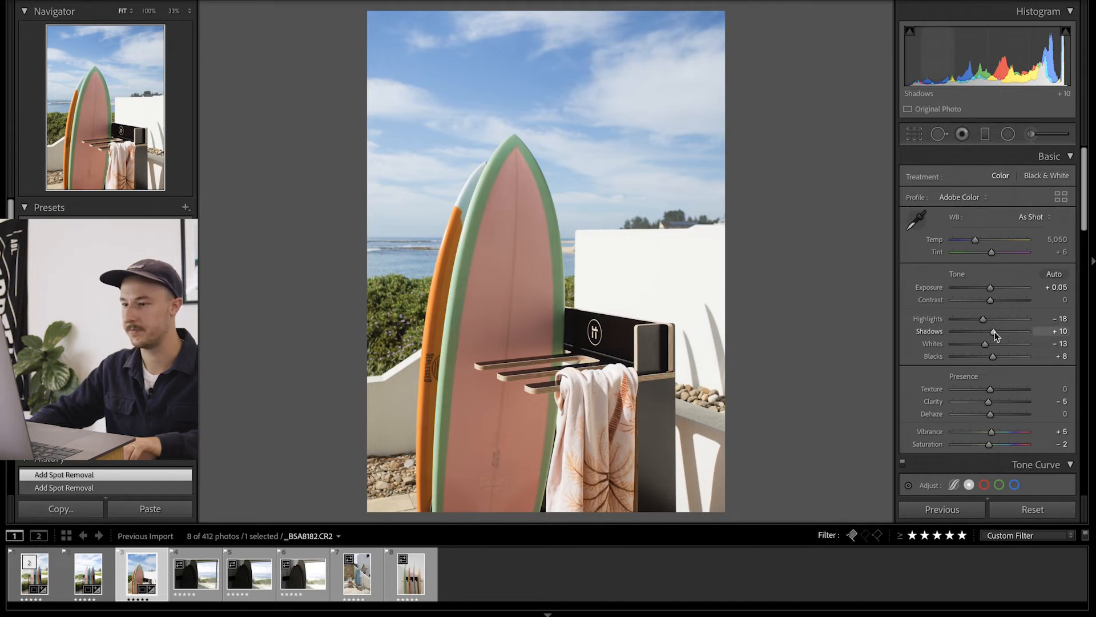
Step: Warm the photo's white balance temperature to 5,120, compare it with the original, and lower Whites to -15
drag(975, 240, 975, 238)
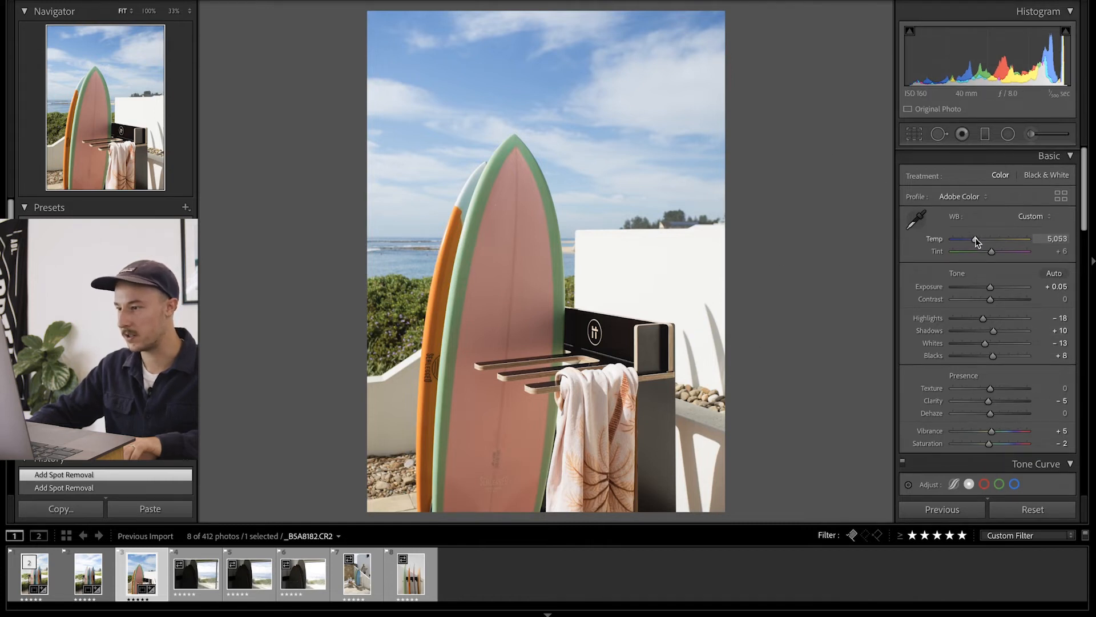
drag(976, 241, 976, 241)
key(y)
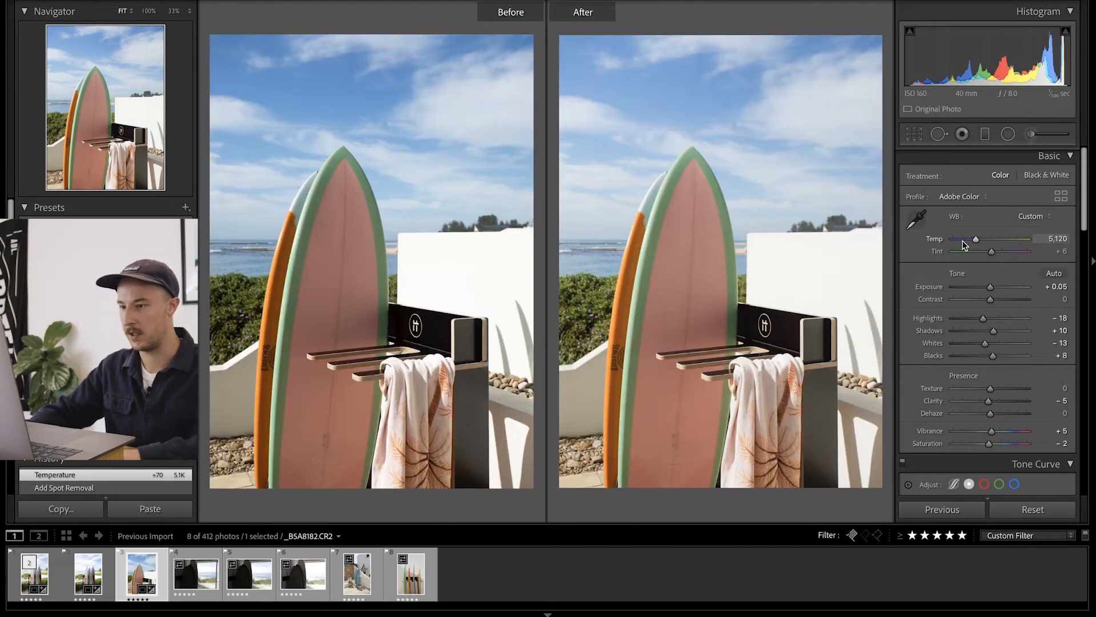
key(y)
drag(979, 319, 983, 345)
Step: Lower the tone curve's white point to output 240, set its midpoint to 124/133, and compare with the curve off and on
scroll(983, 345, down, 5)
mouse_move(1057, 247)
mouse_down()
mouse_move(1066, 268)
mouse_move(1068, 247)
mouse_up()
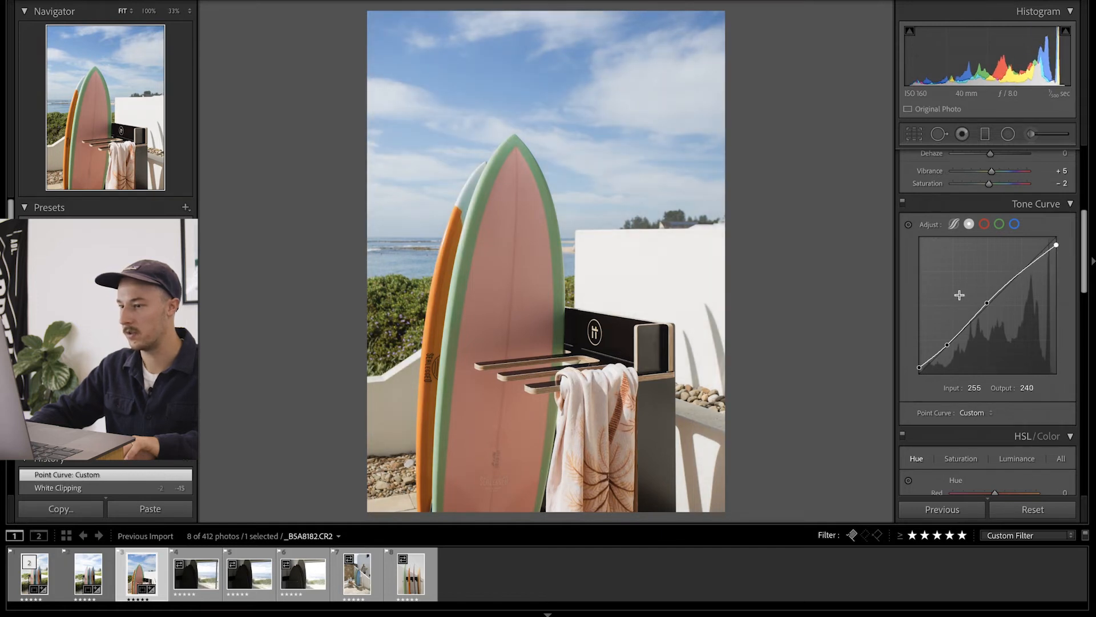
drag(985, 303, 986, 302)
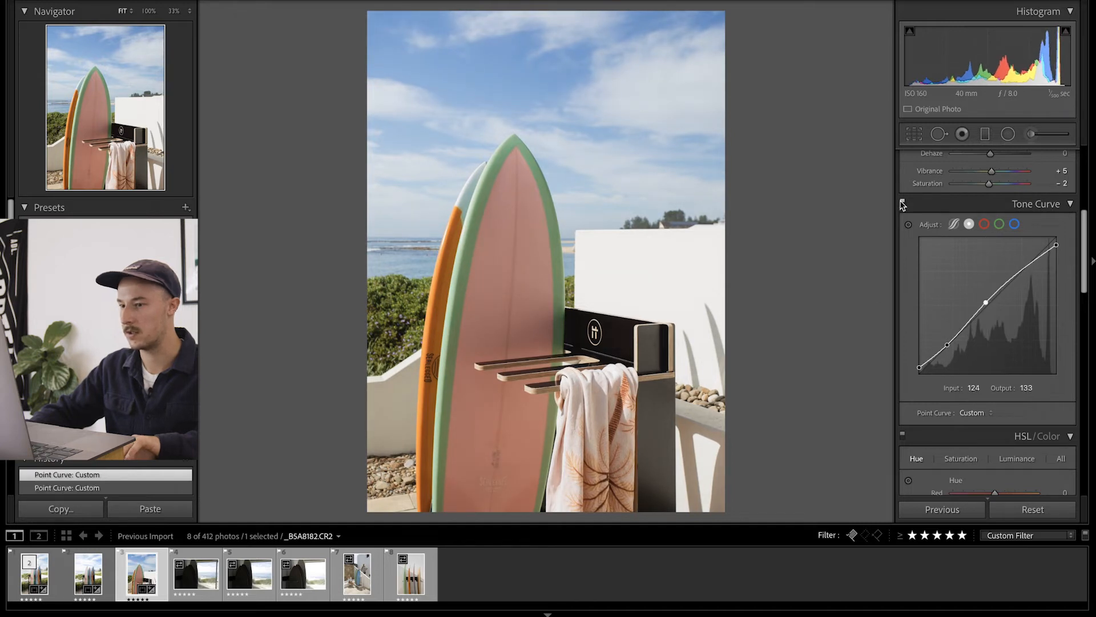
click(903, 203)
click(903, 202)
click(903, 203)
click(903, 203)
Step: Target the green bushes to set saturation to yellow -12 and green -9, and luminance to yellow +9 and green +5
scroll(996, 356, down, 5)
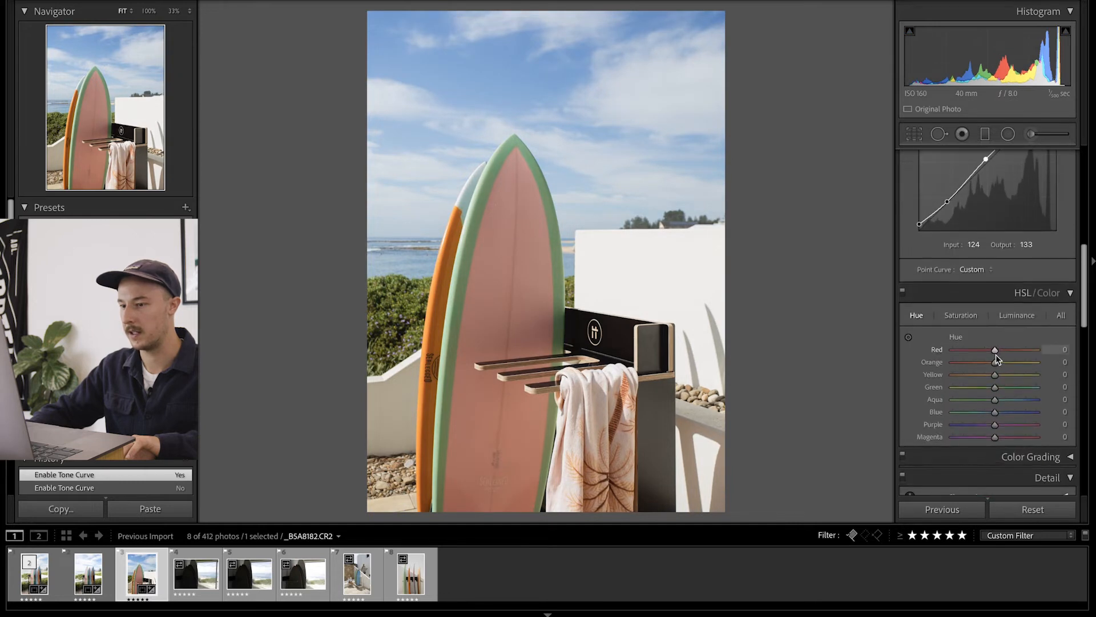
click(961, 313)
click(909, 336)
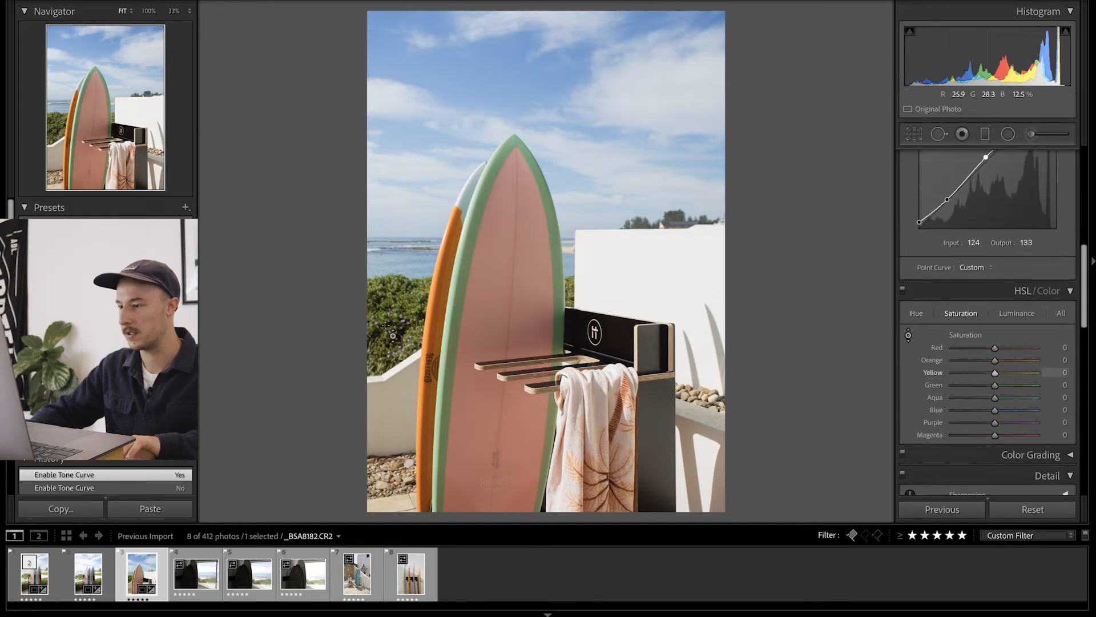
drag(404, 309, 405, 319)
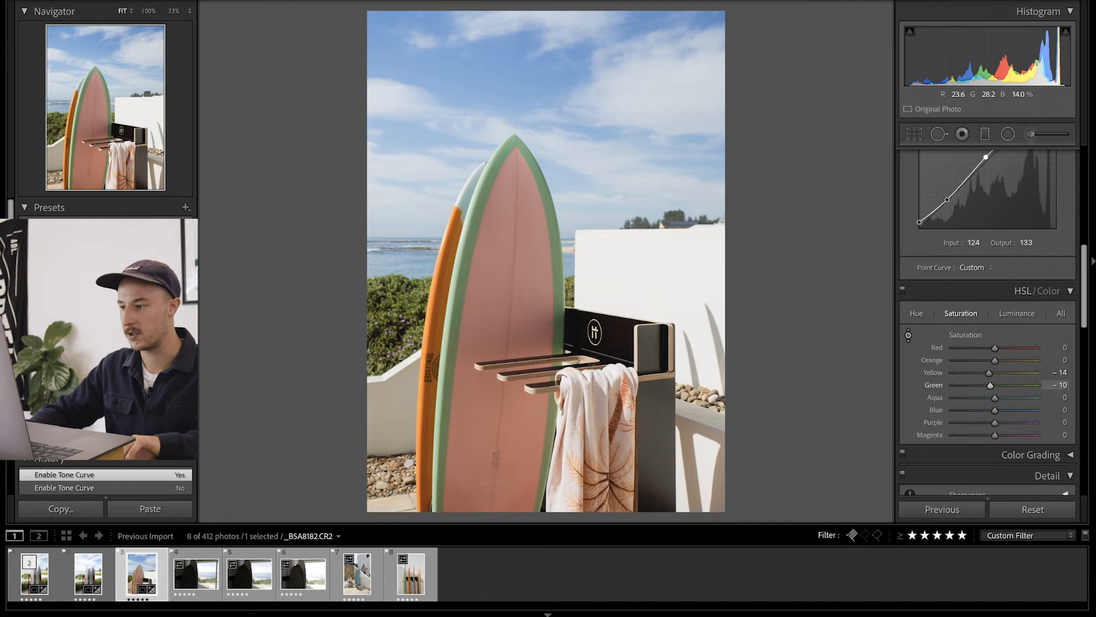
click(1010, 313)
mouse_move(412, 308)
mouse_down()
mouse_move(412, 288)
mouse_move(413, 311)
mouse_up()
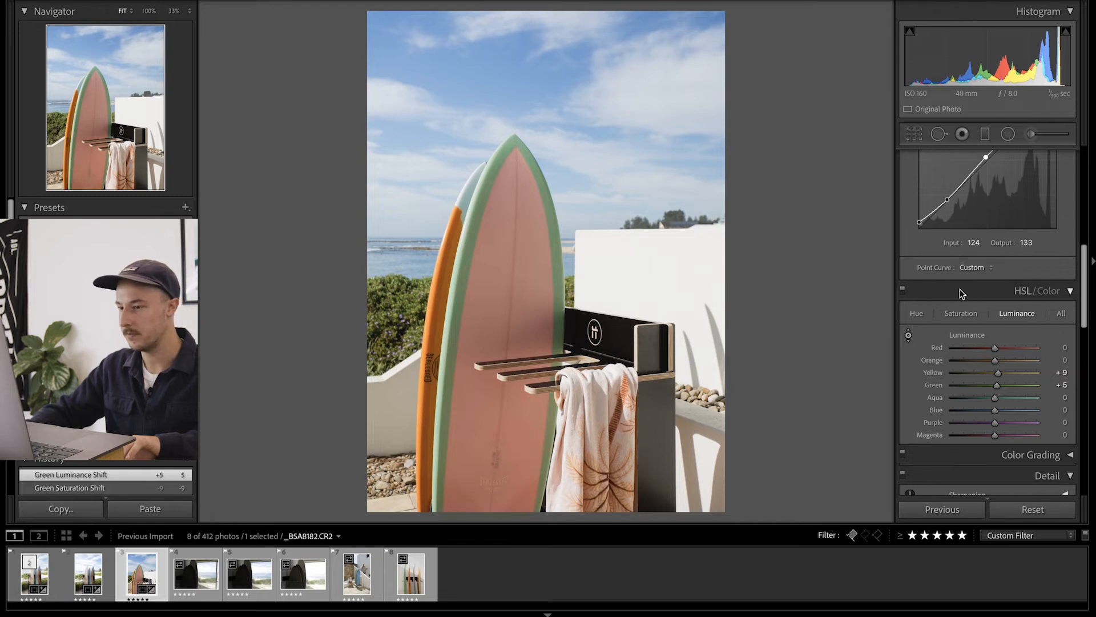
Step: Target the sky to reduce blue and purple saturation to -8 each, and compare the photo before and after
click(961, 313)
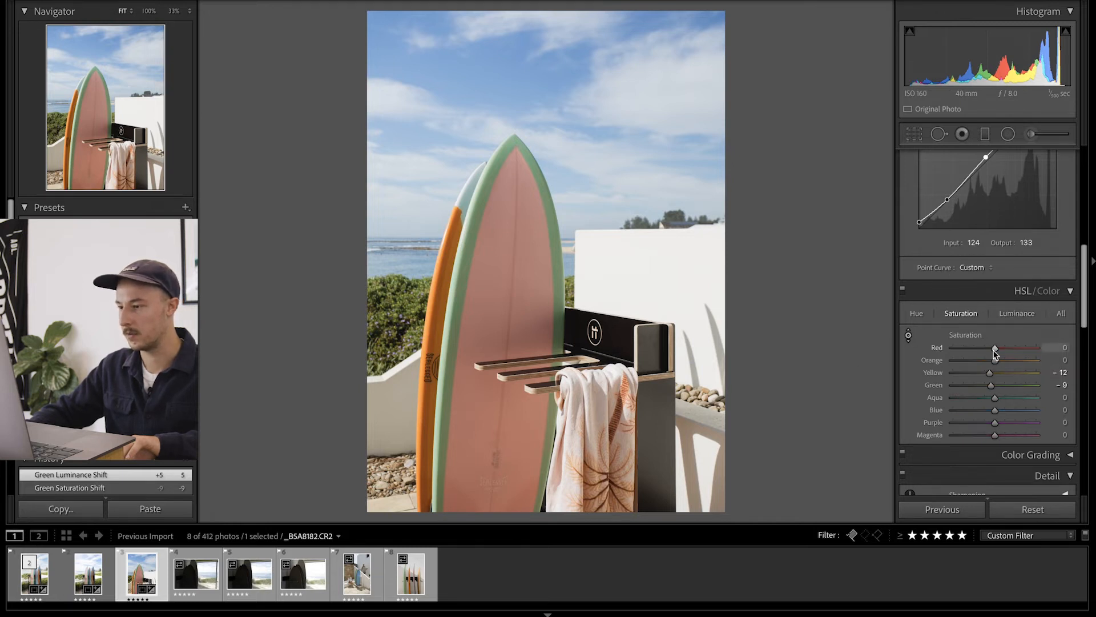
click(906, 334)
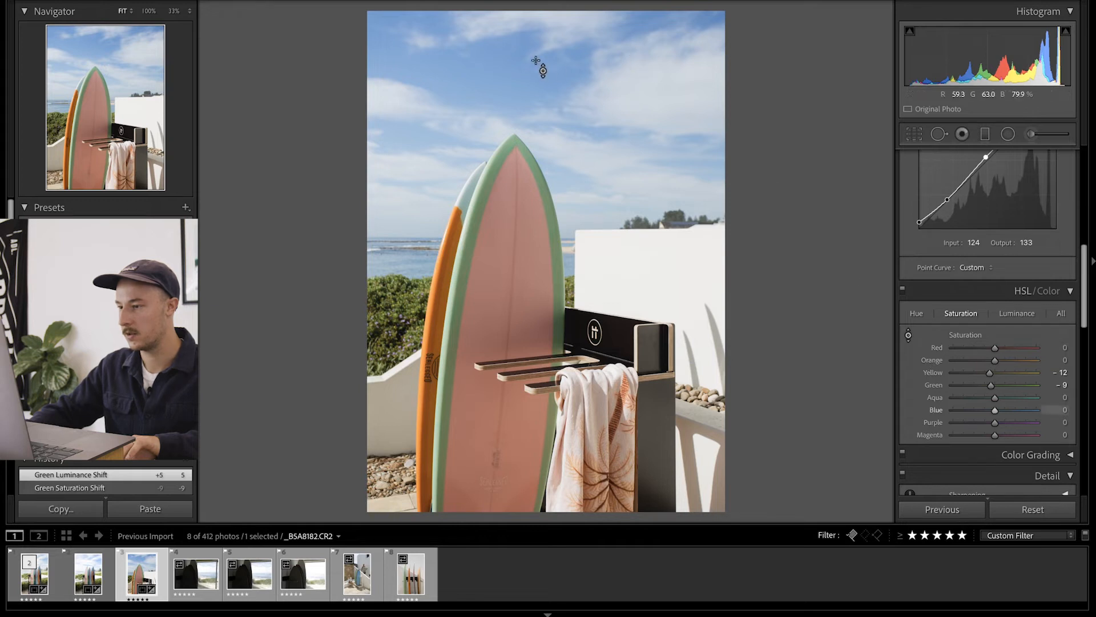
drag(545, 77, 545, 94)
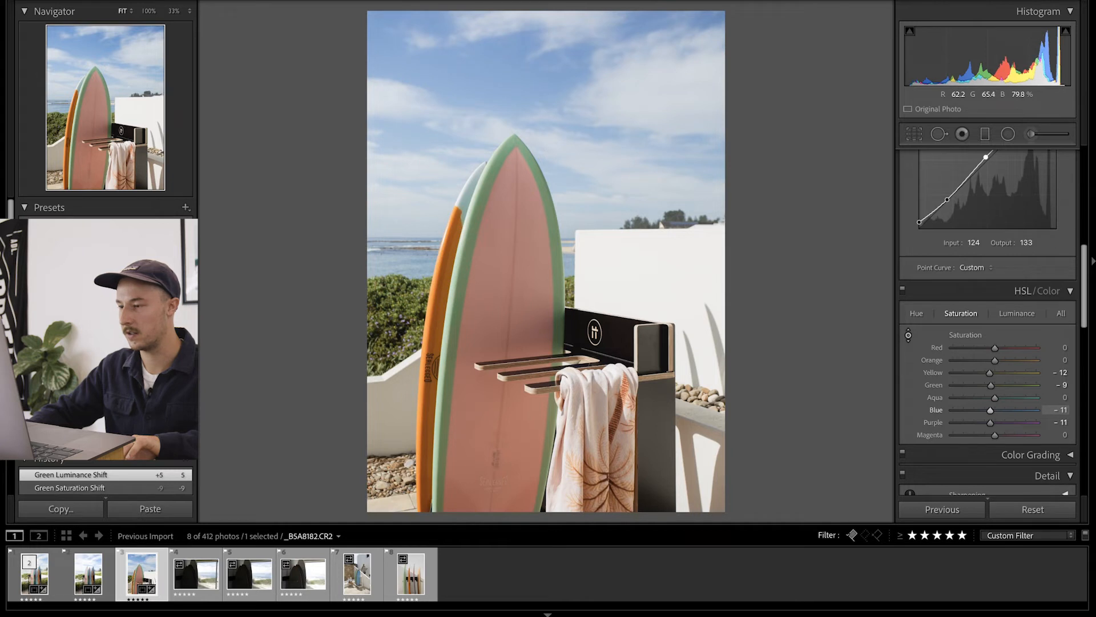
drag(545, 78, 546, 79)
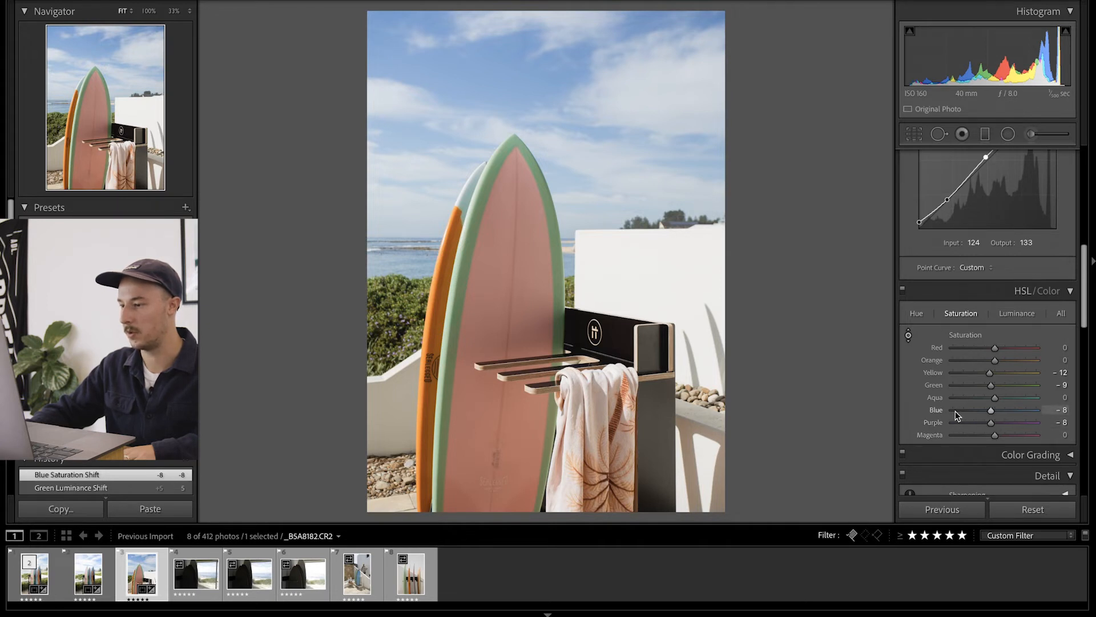
key(y)
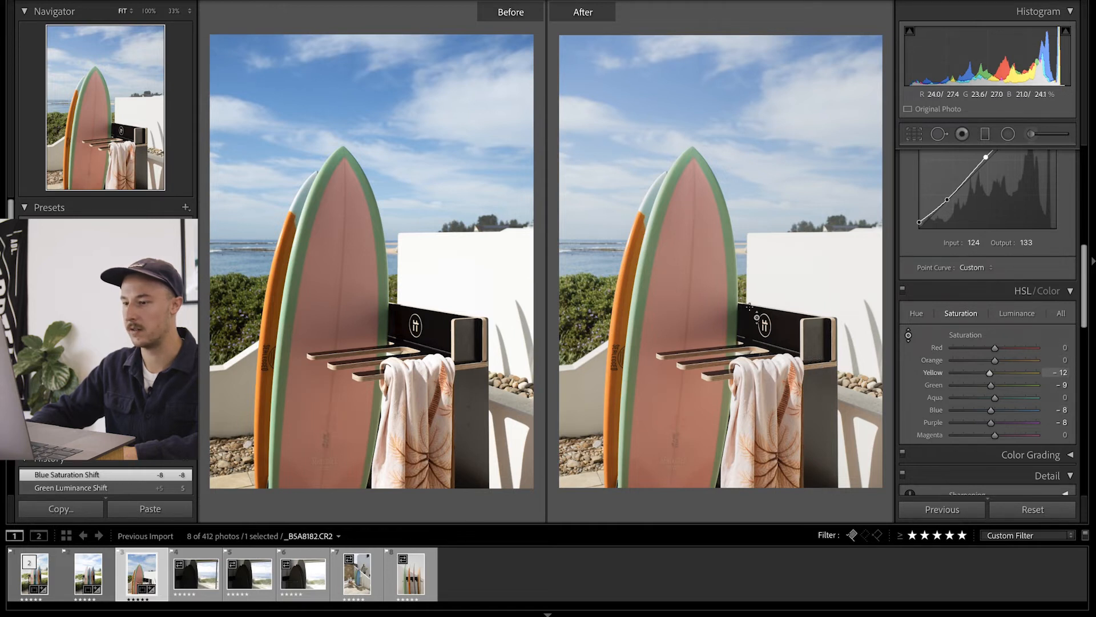
key(y)
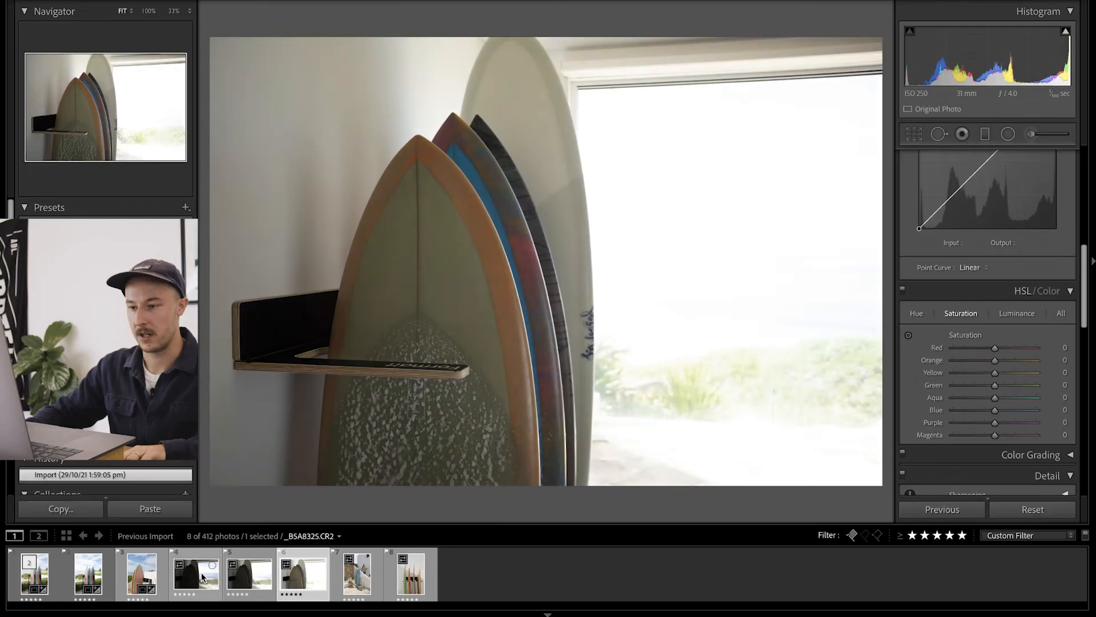
Step: Compare the dark, middle and bright exposures of the indoor surfboards beside the window for shadow and sea-view detail
click(203, 578)
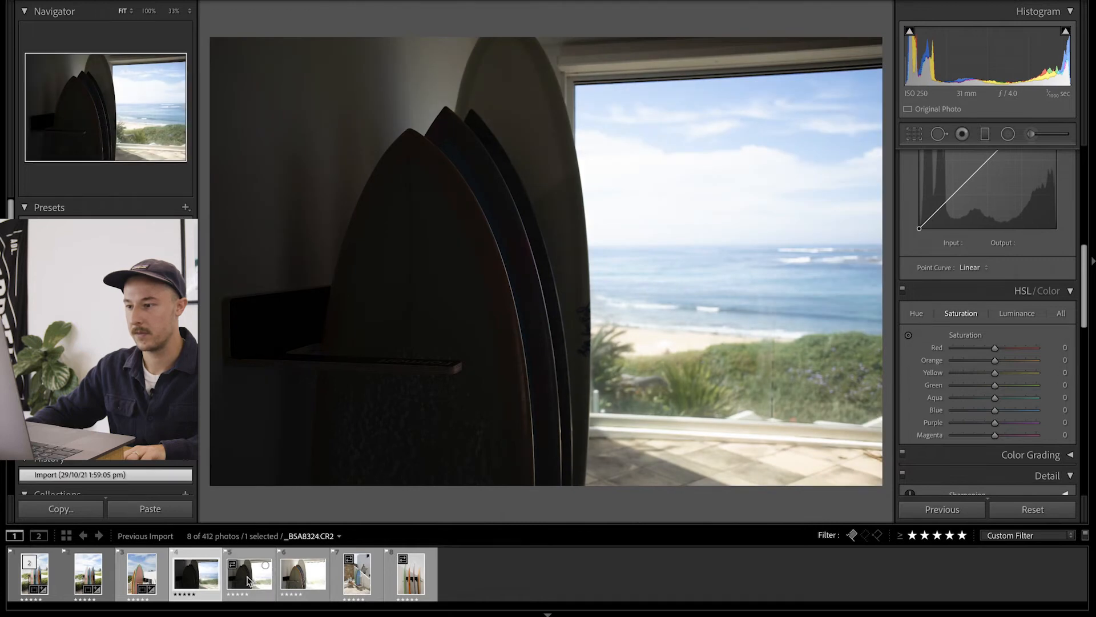
click(250, 578)
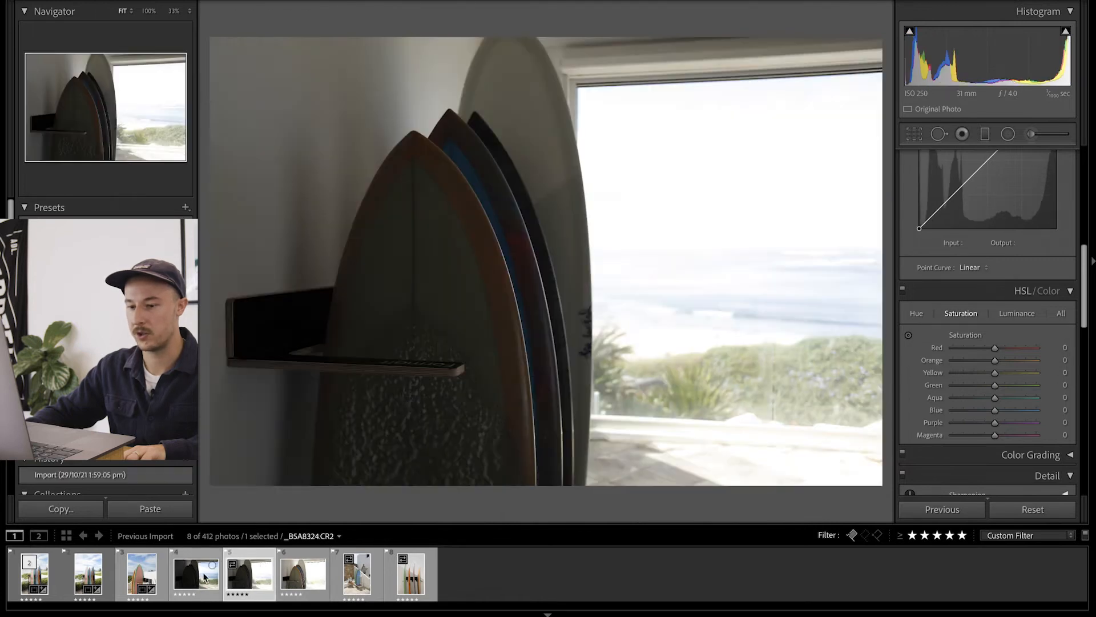
click(205, 576)
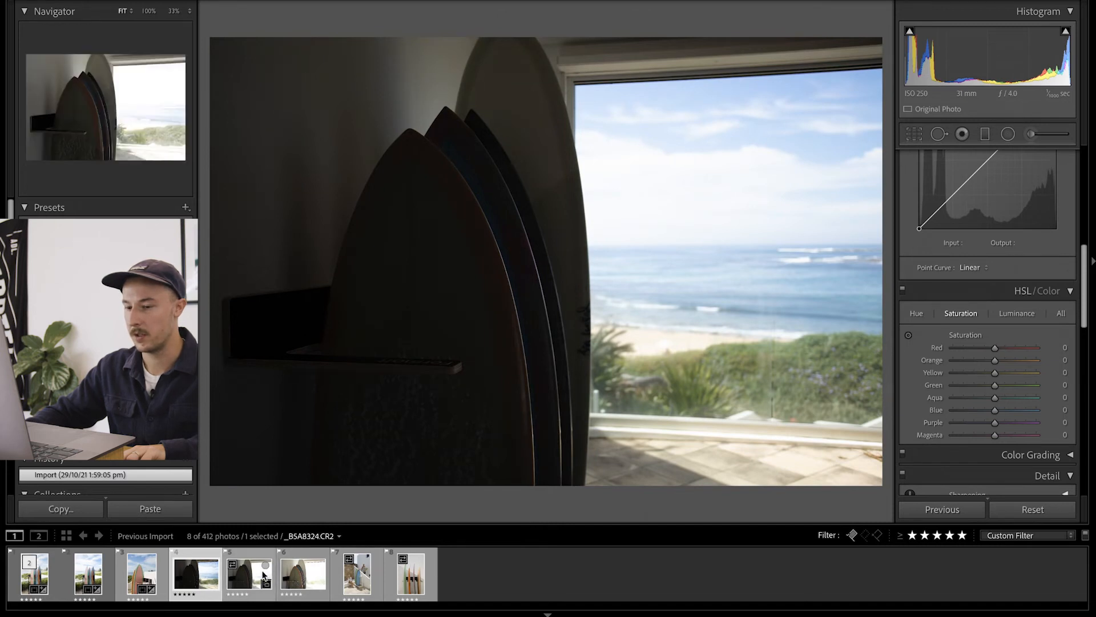
click(296, 579)
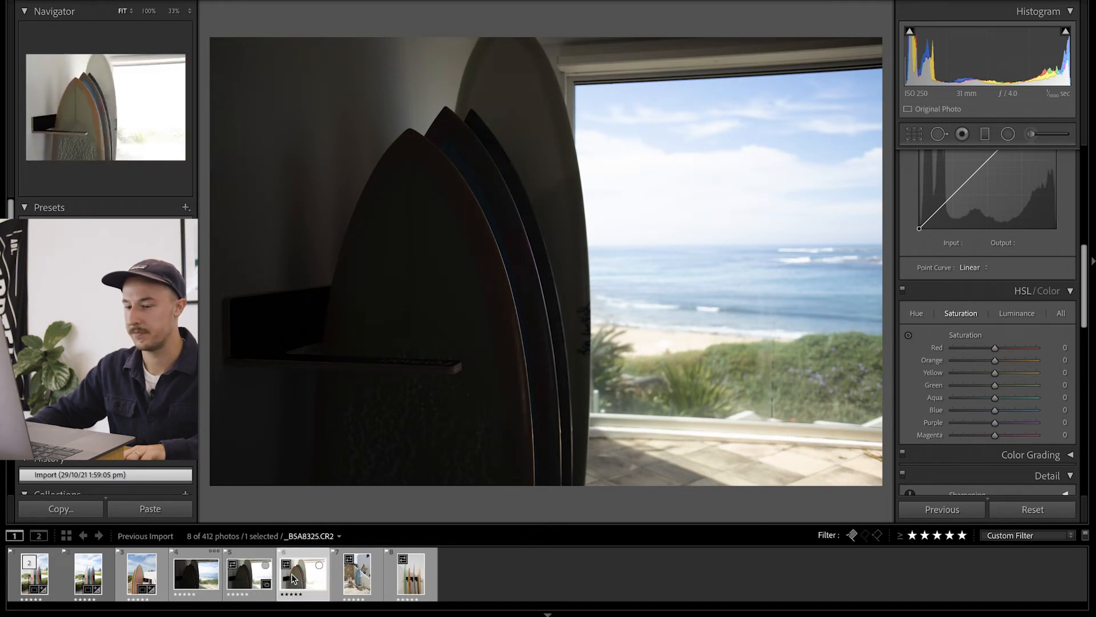
click(261, 579)
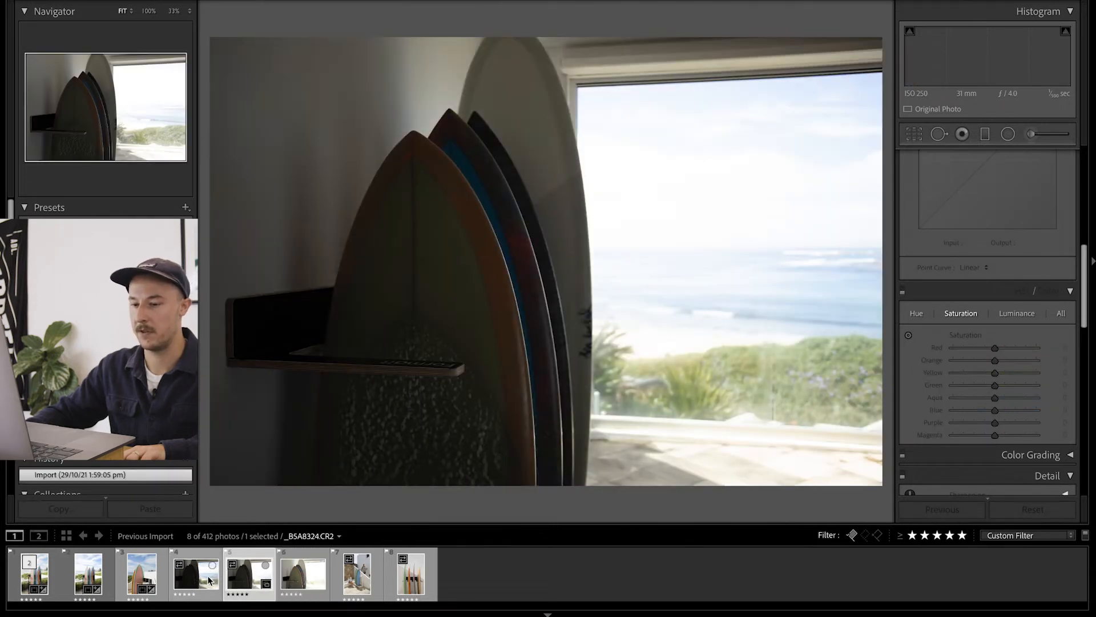
click(209, 580)
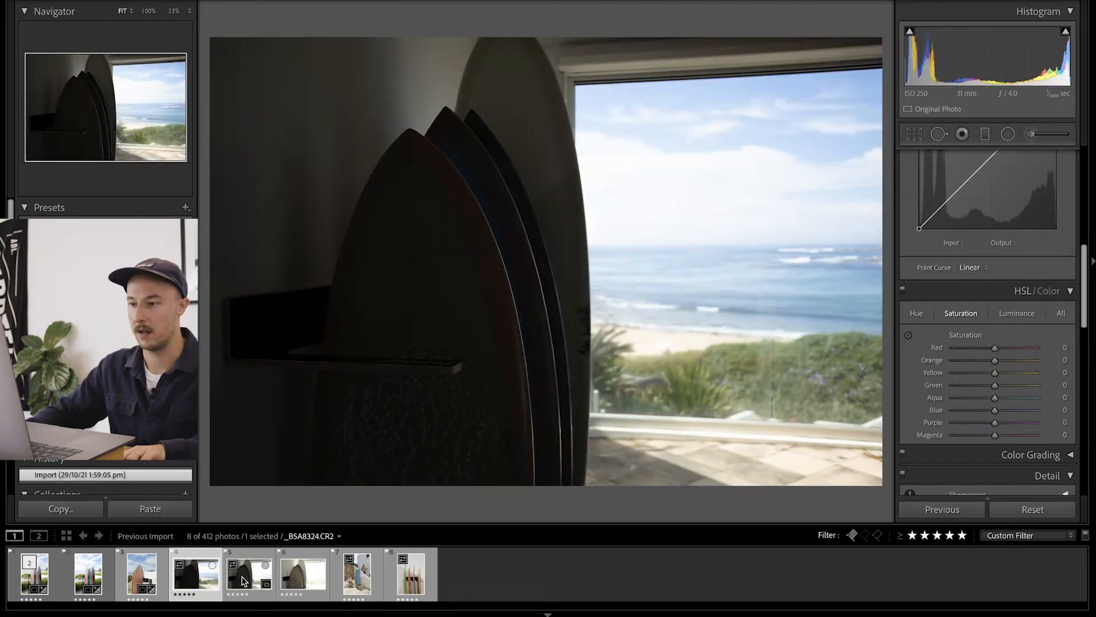
click(245, 581)
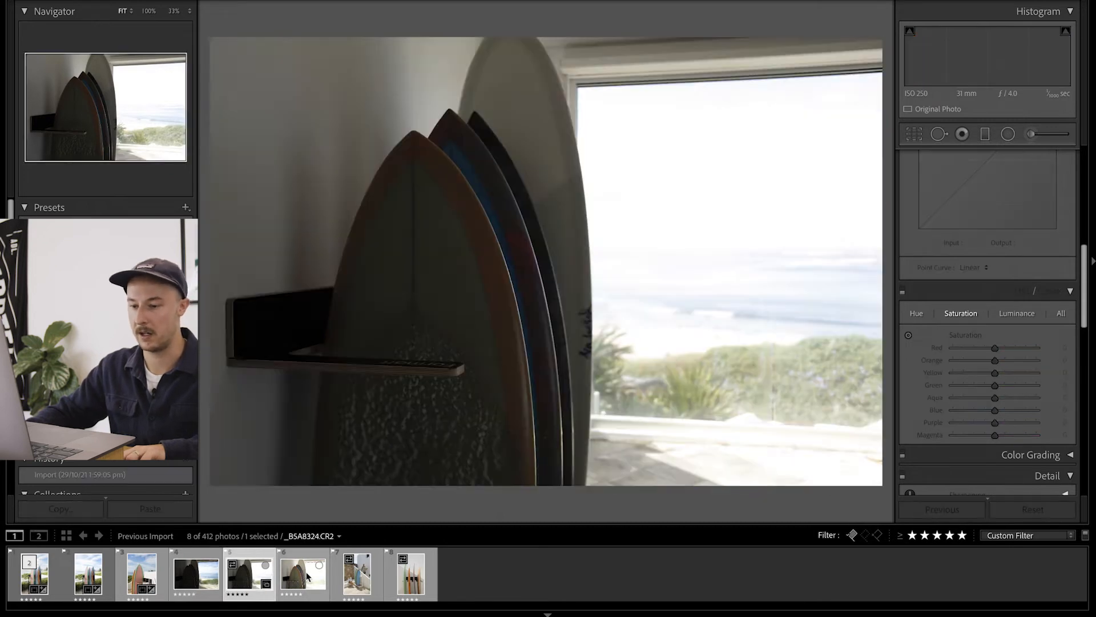
click(290, 576)
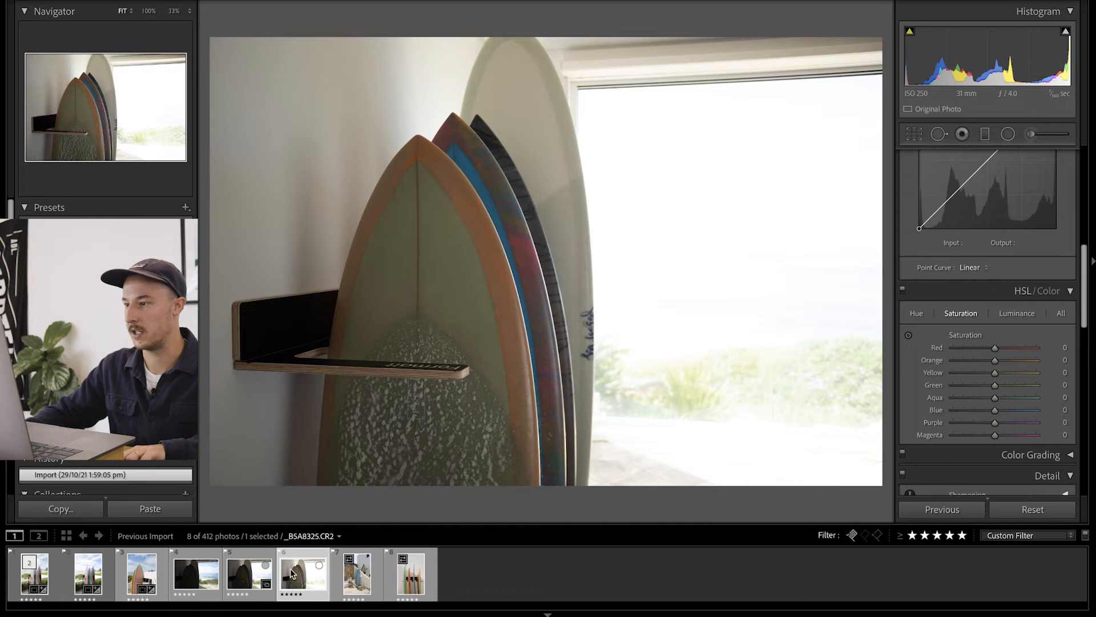
key(Left)
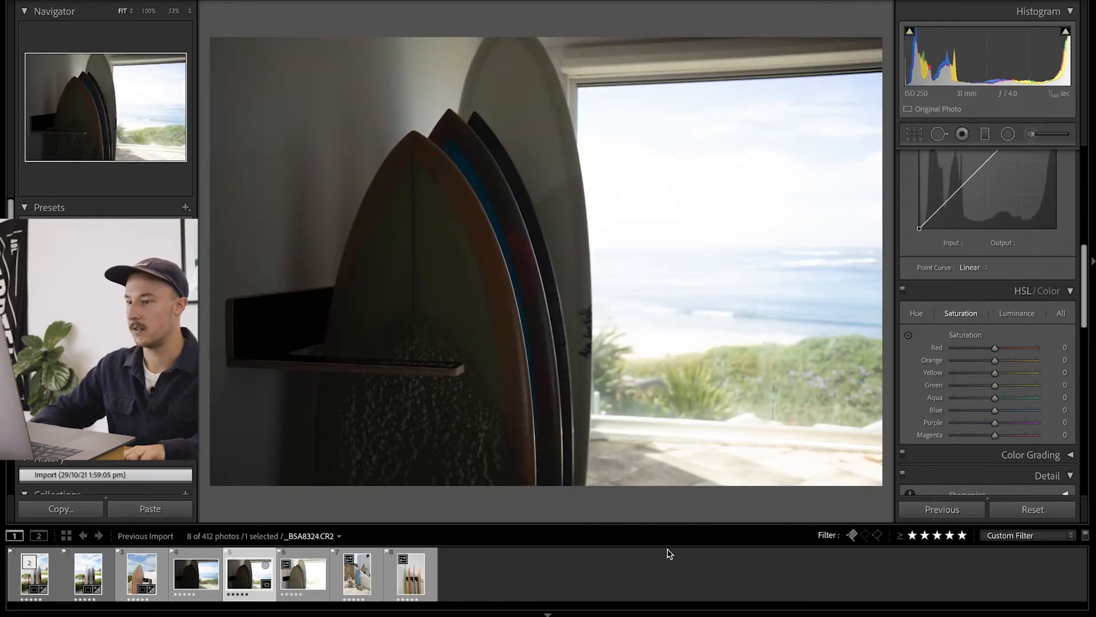
key(Left)
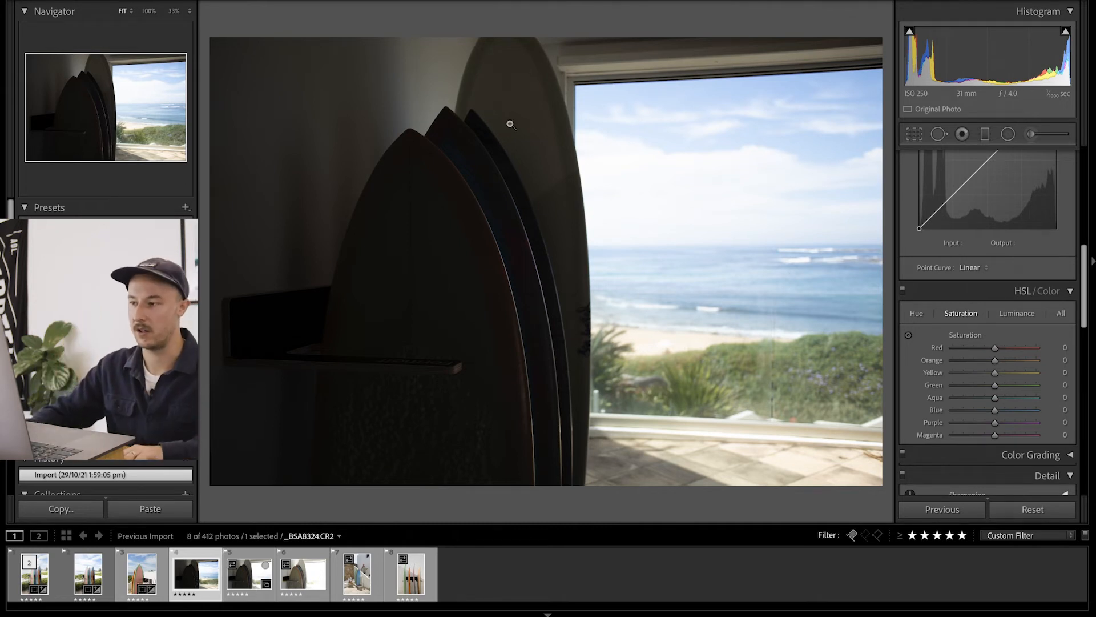
Step: Select the dark, middle and bright exposures of the indoor surfboards and open an HDR photo merge for them
shift+click(301, 566)
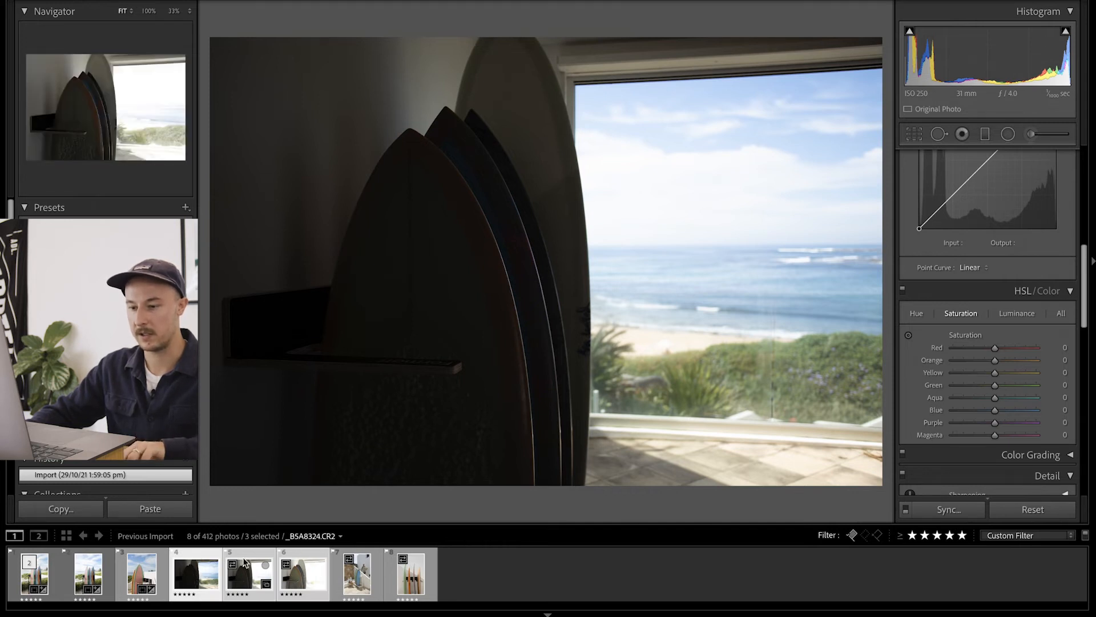
right_click(255, 563)
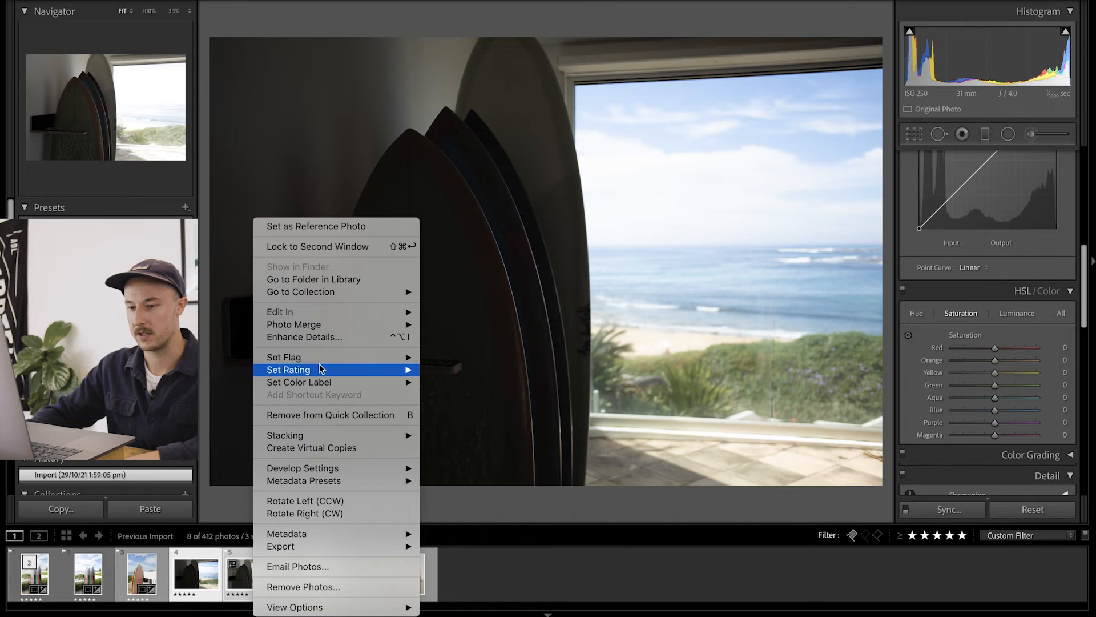
mouse_move(319, 368)
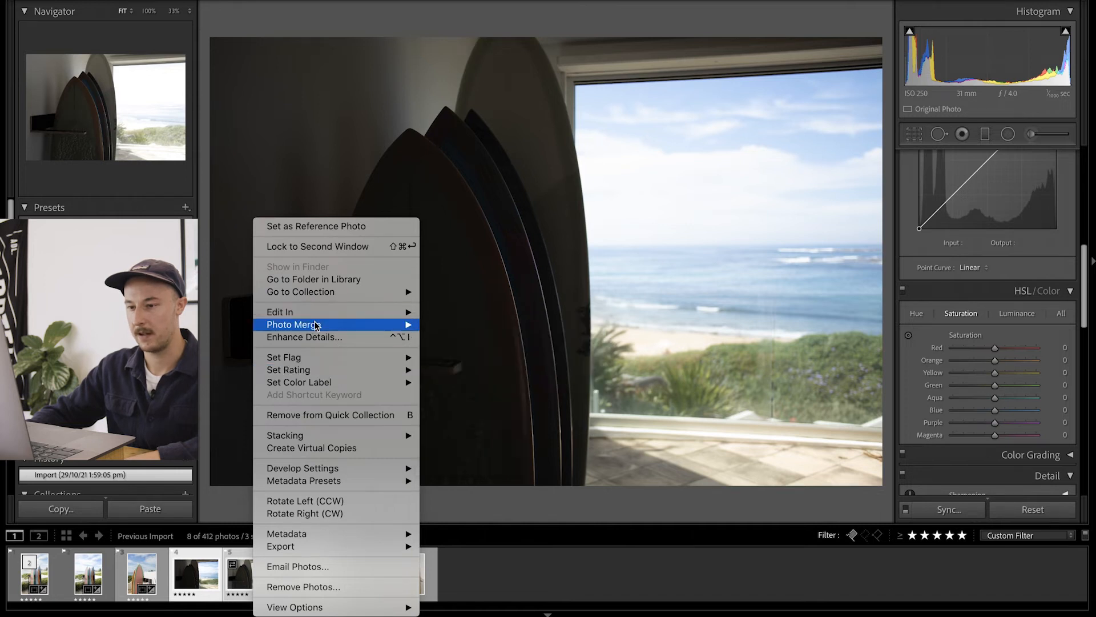
mouse_move(317, 323)
click(460, 325)
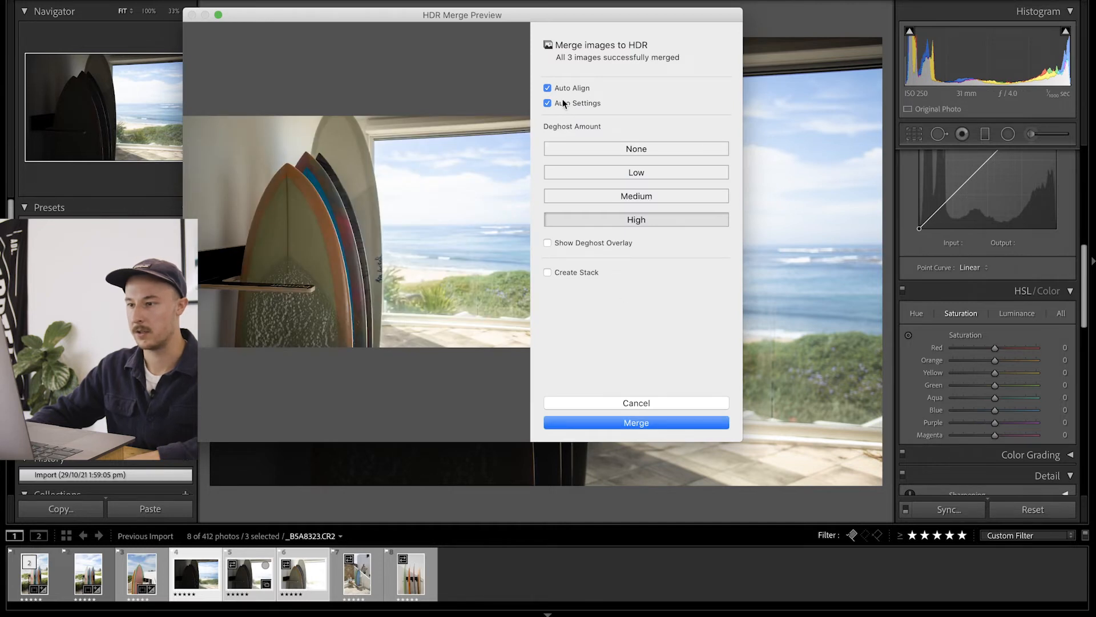
Step: Check the deghost overlay, then merge the exposures to HDR with Auto Align, Auto Settings and High deghosting
click(548, 89)
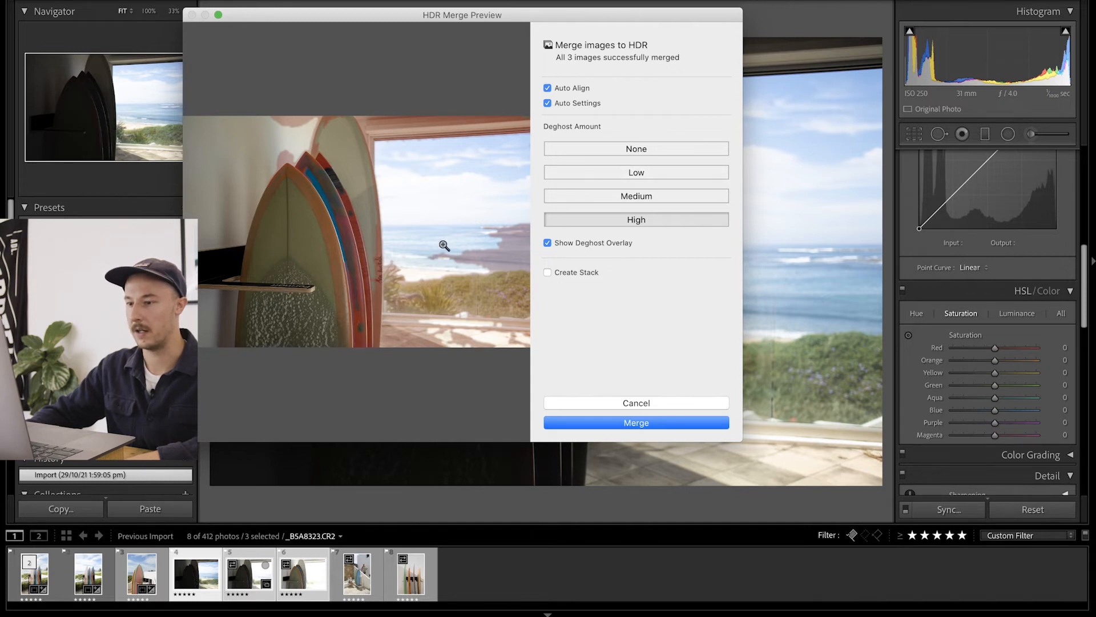
click(548, 243)
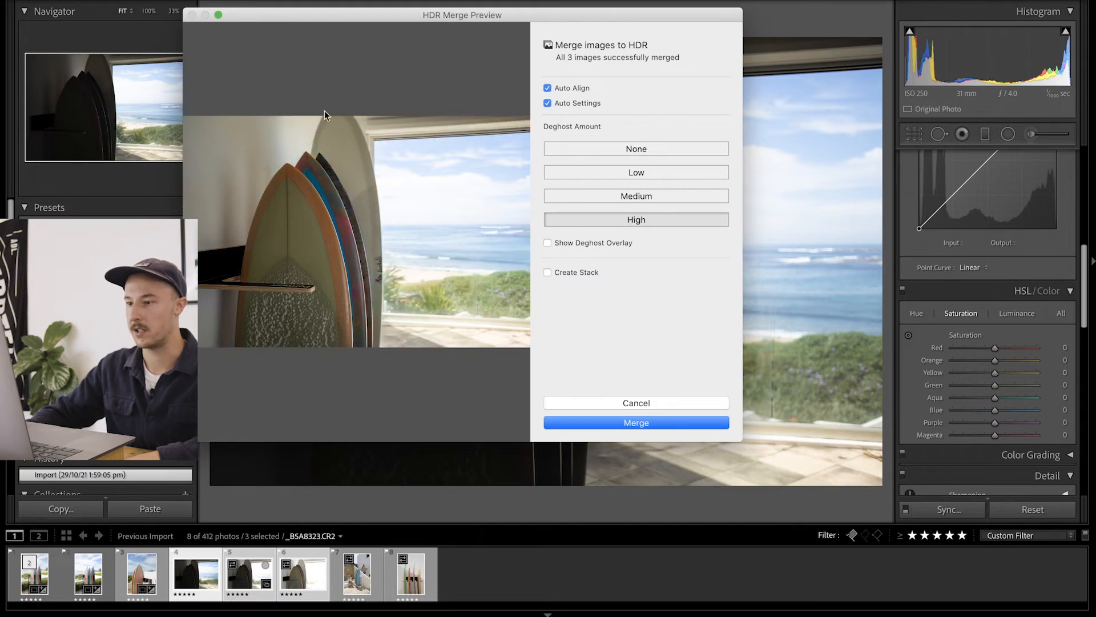
click(548, 106)
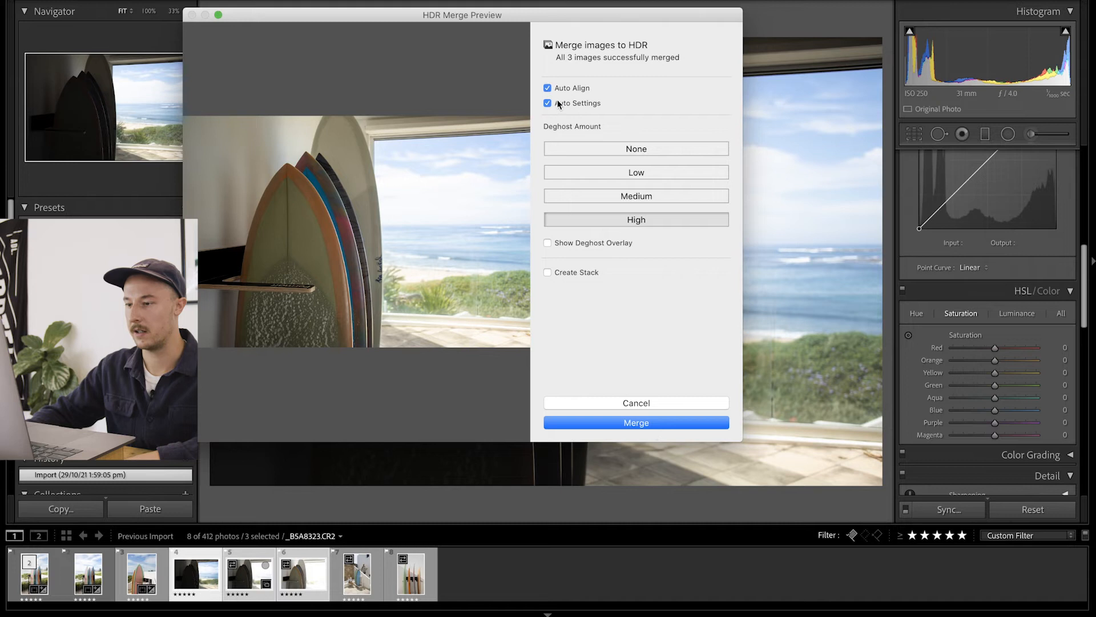
click(649, 425)
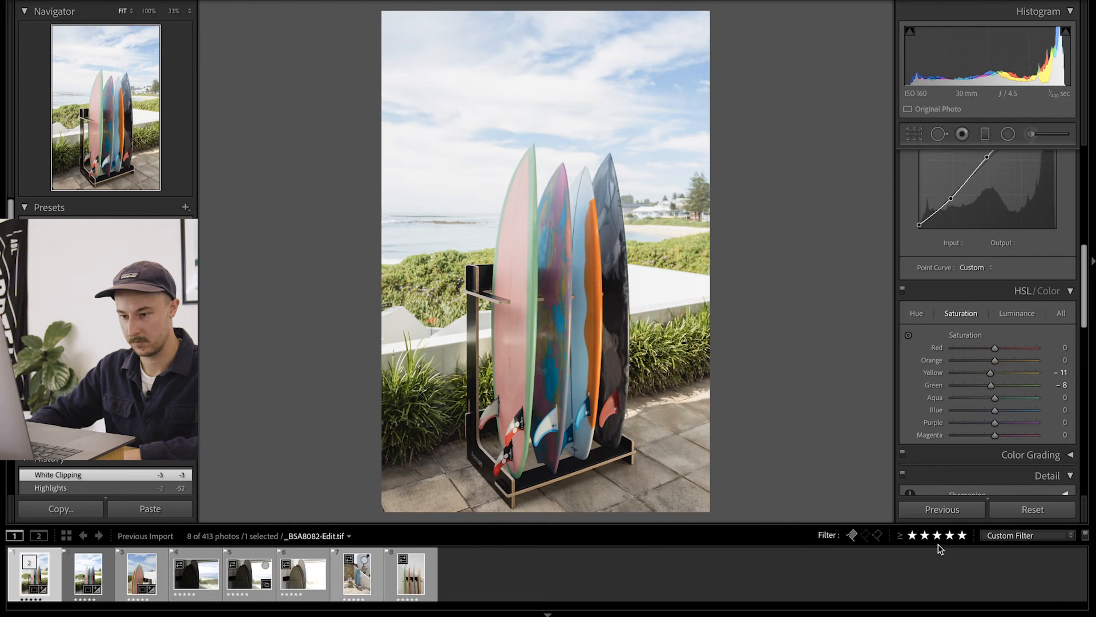
Step: Turn off the photo filter, give the merged HDR surfboard image five stars and a pick flag, and filter for five-star photos again
click(1005, 535)
click(989, 595)
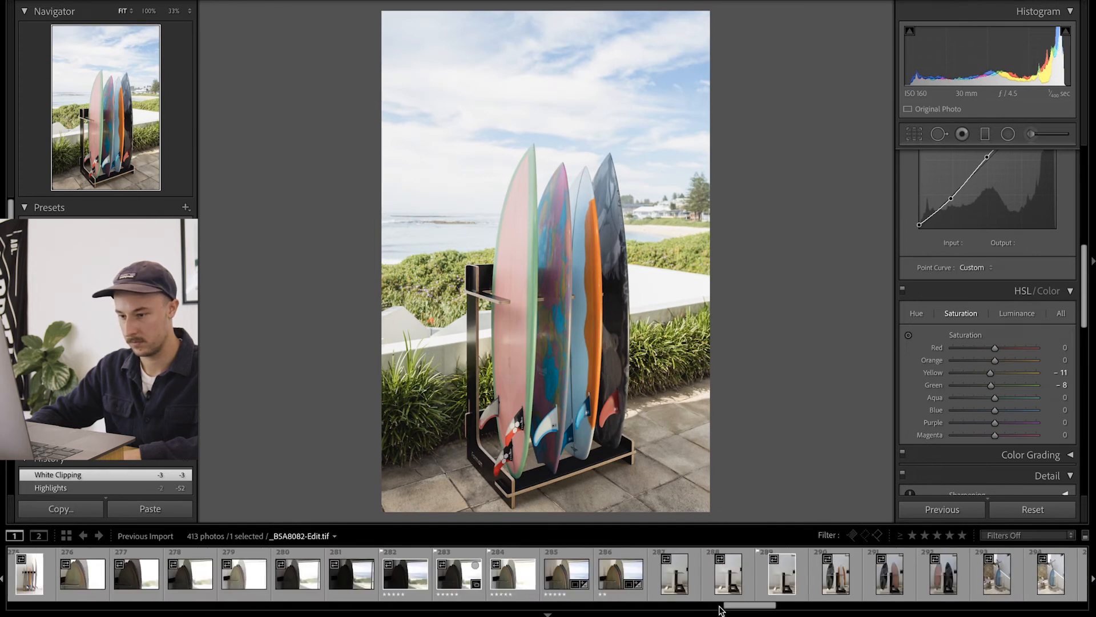
click(562, 569)
key(5)
key(p)
click(962, 535)
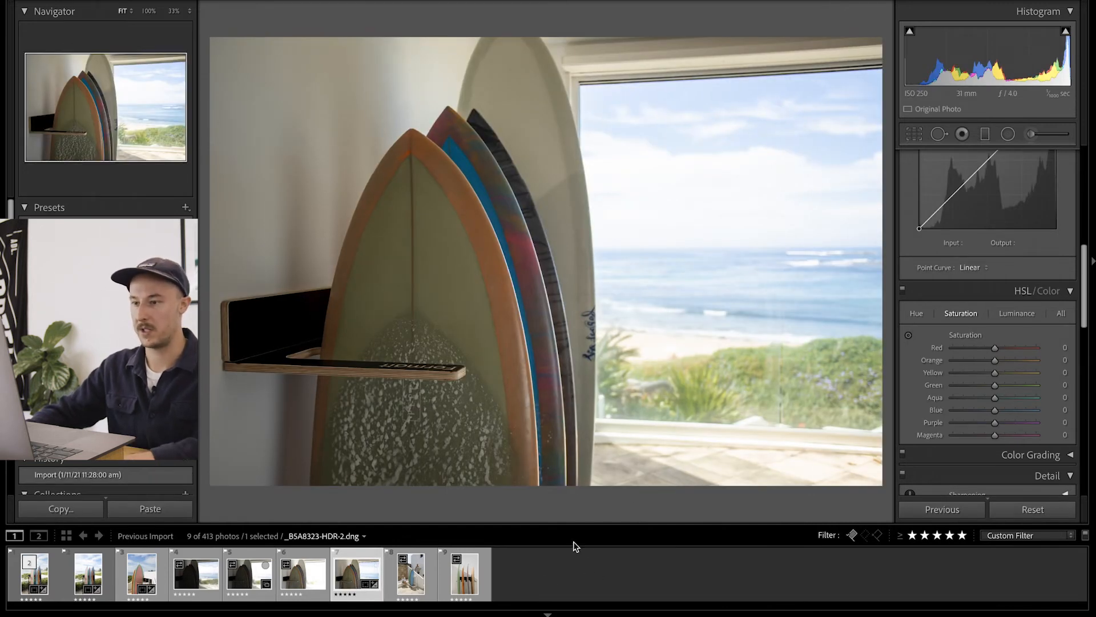
Step: Compare the three original indoor surfboard exposures with the merged HDR image
click(191, 575)
key(Right)
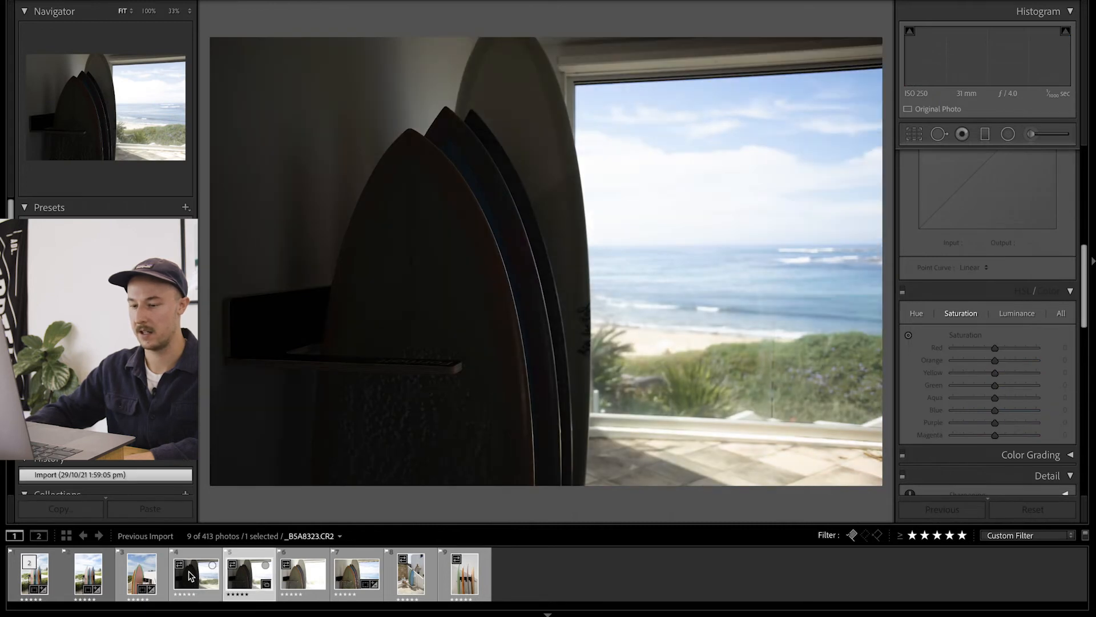
key(Right)
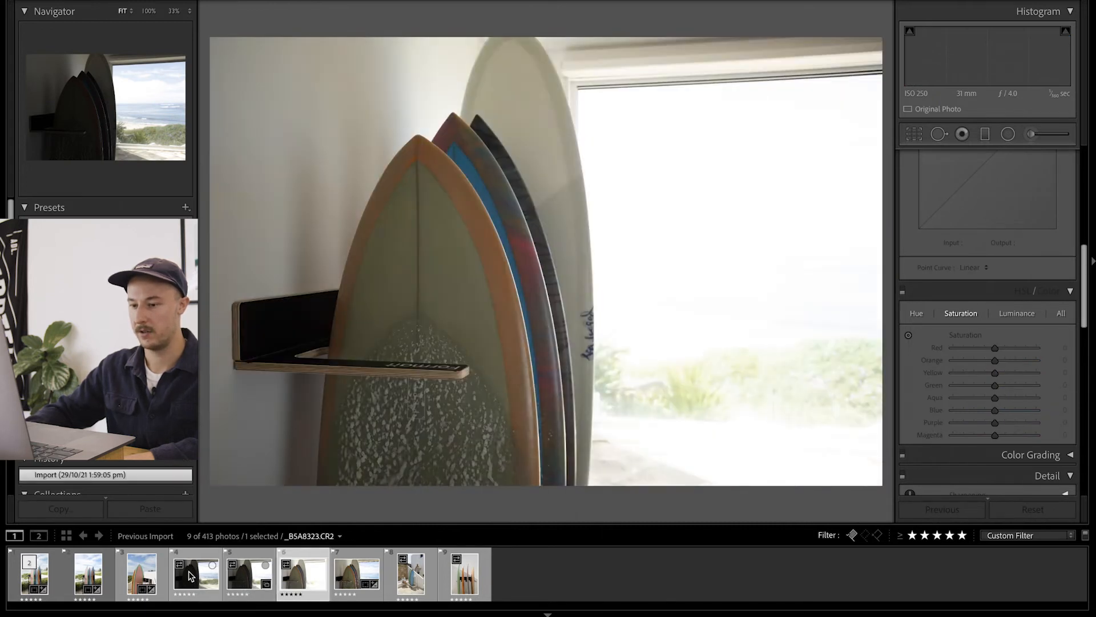
key(Right)
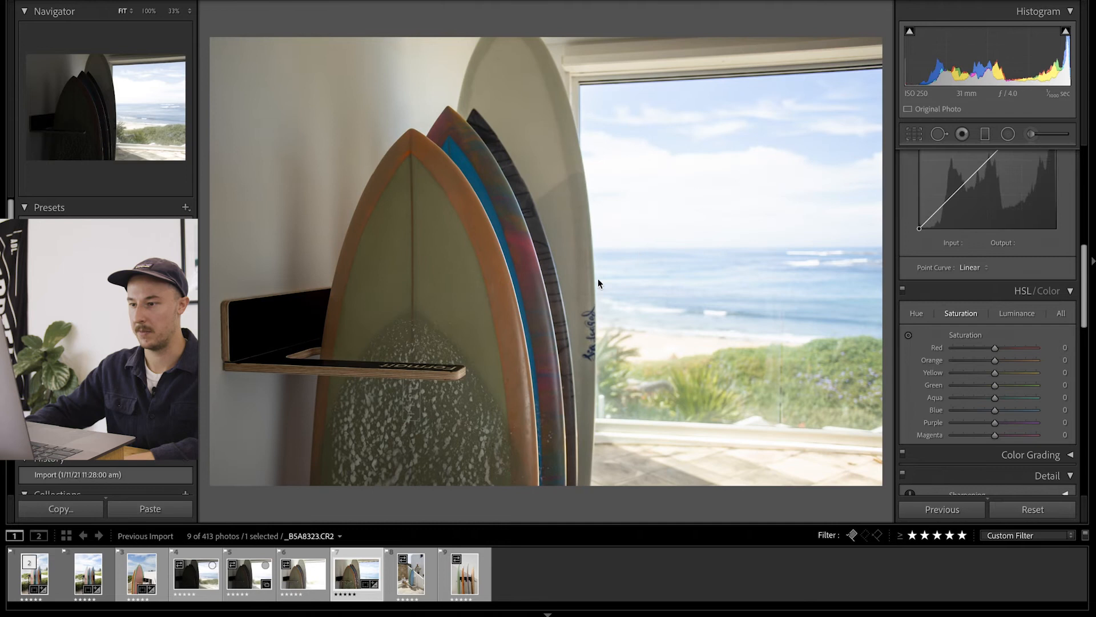
Step: Lower the merged HDR image's highlights to -84
scroll(984, 345, up, 5)
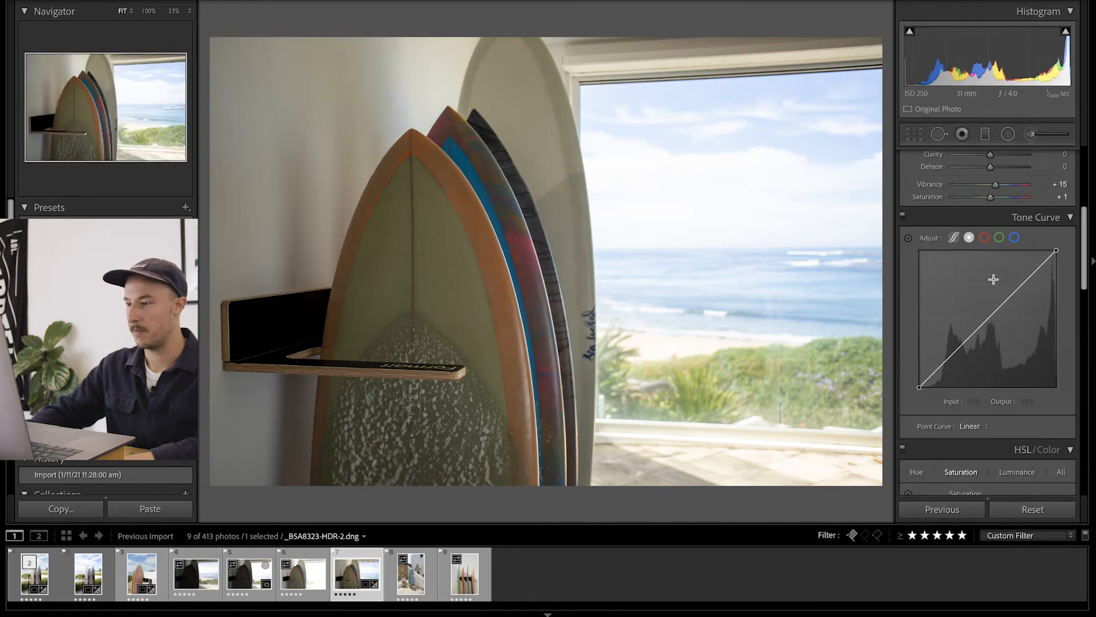
scroll(994, 297, up, 3)
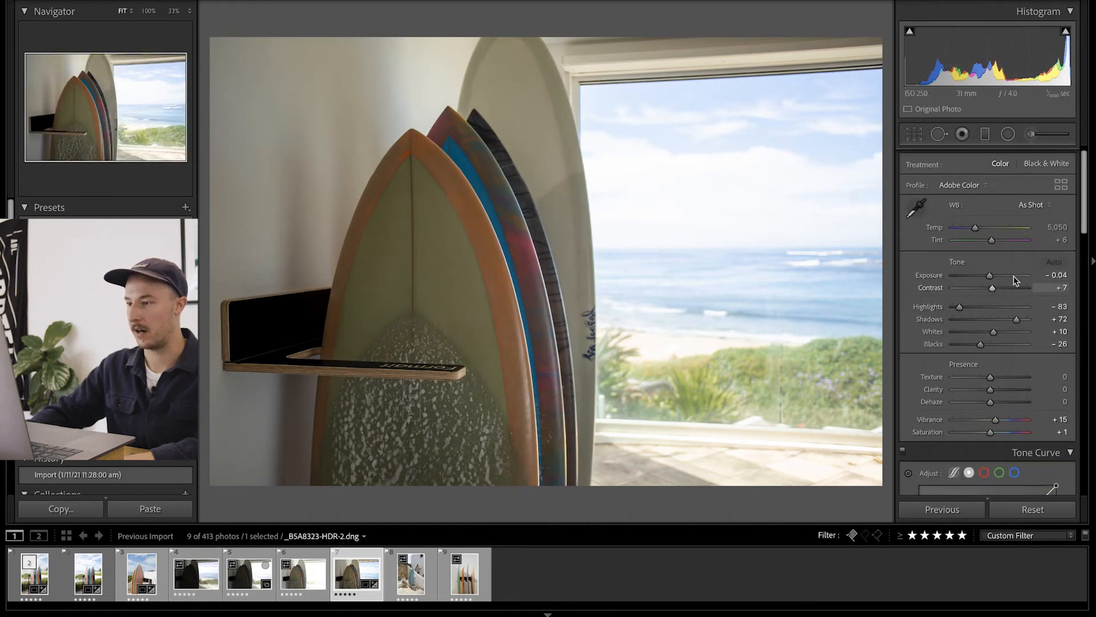
mouse_move(960, 306)
mouse_down()
mouse_move(969, 307)
mouse_move(957, 307)
mouse_up()
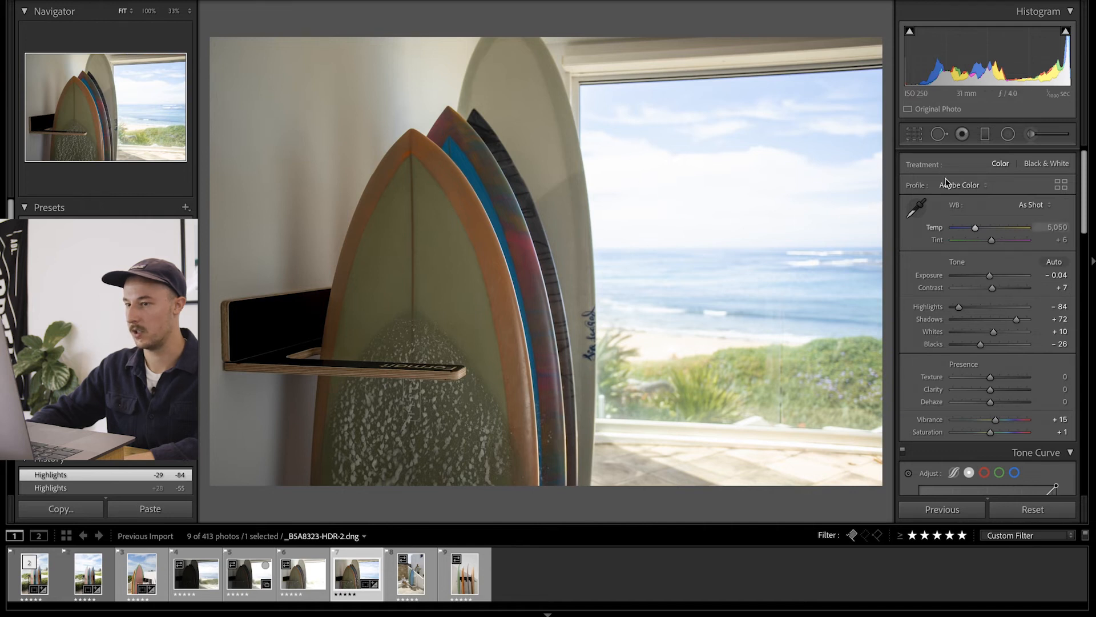
Step: Shape the tone curve with points at 122/130 and 45/38, black point output 6 and white point output 246
scroll(1026, 395, down, 5)
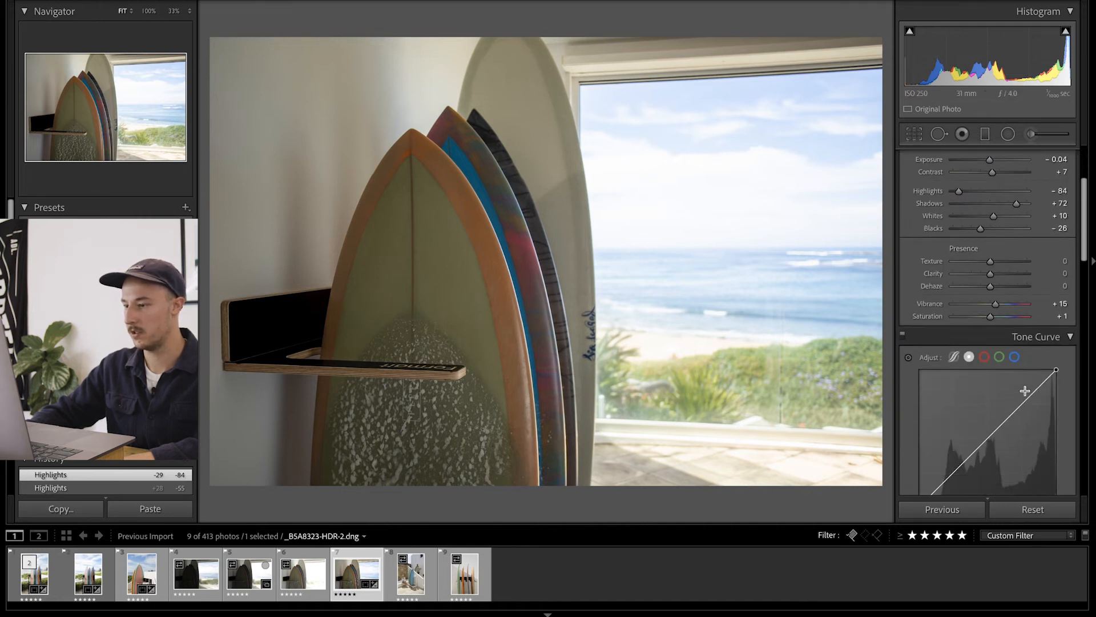
drag(984, 383, 985, 378)
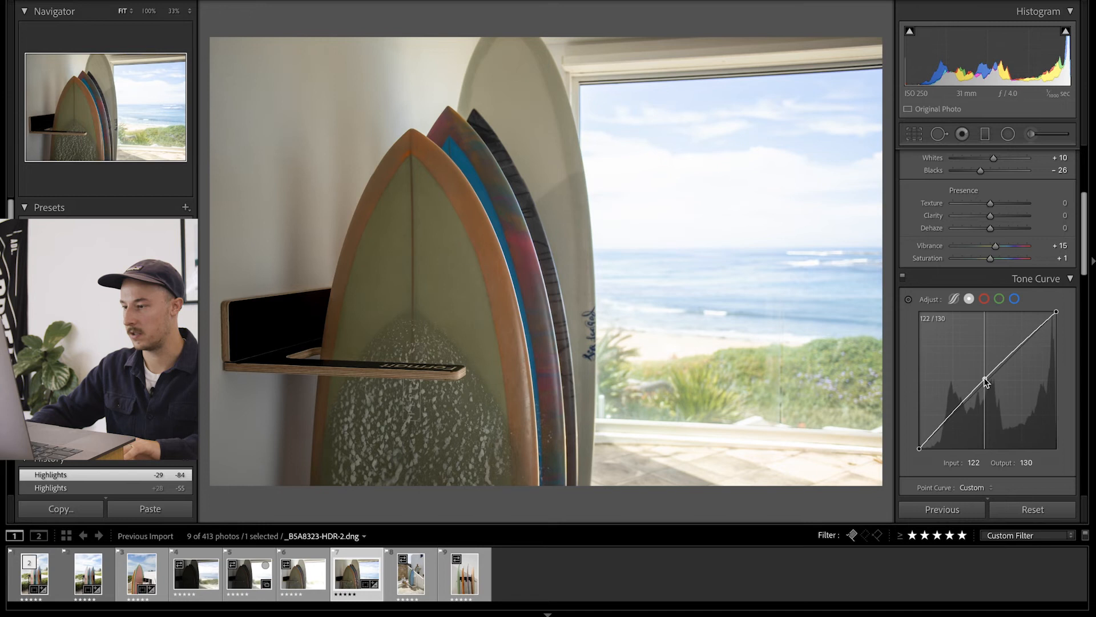
scroll(967, 394, down, 1)
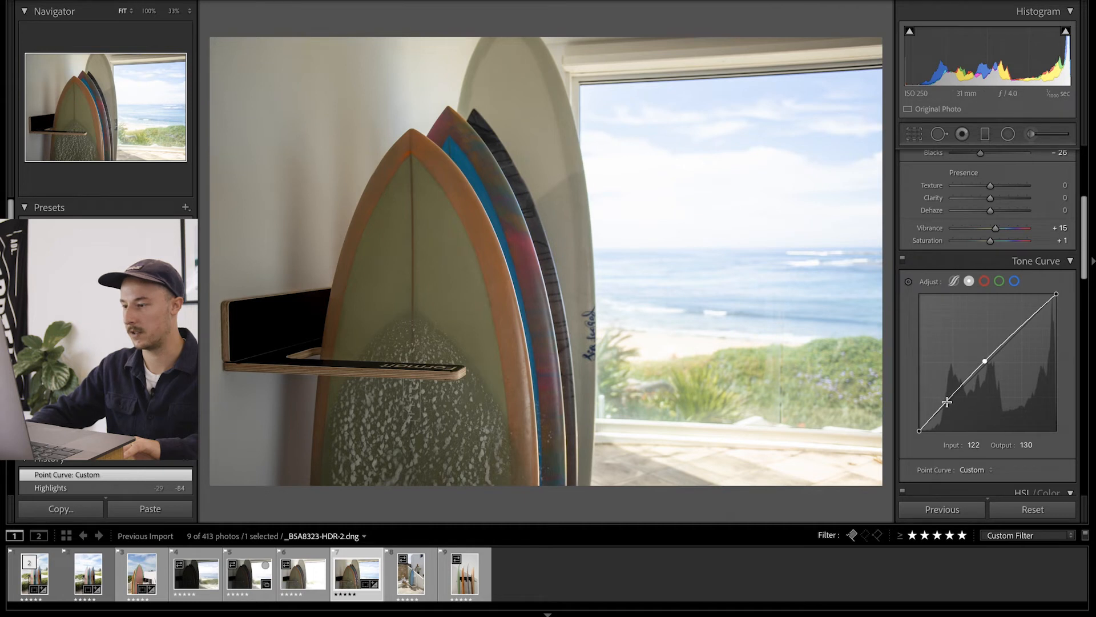
drag(942, 406, 944, 412)
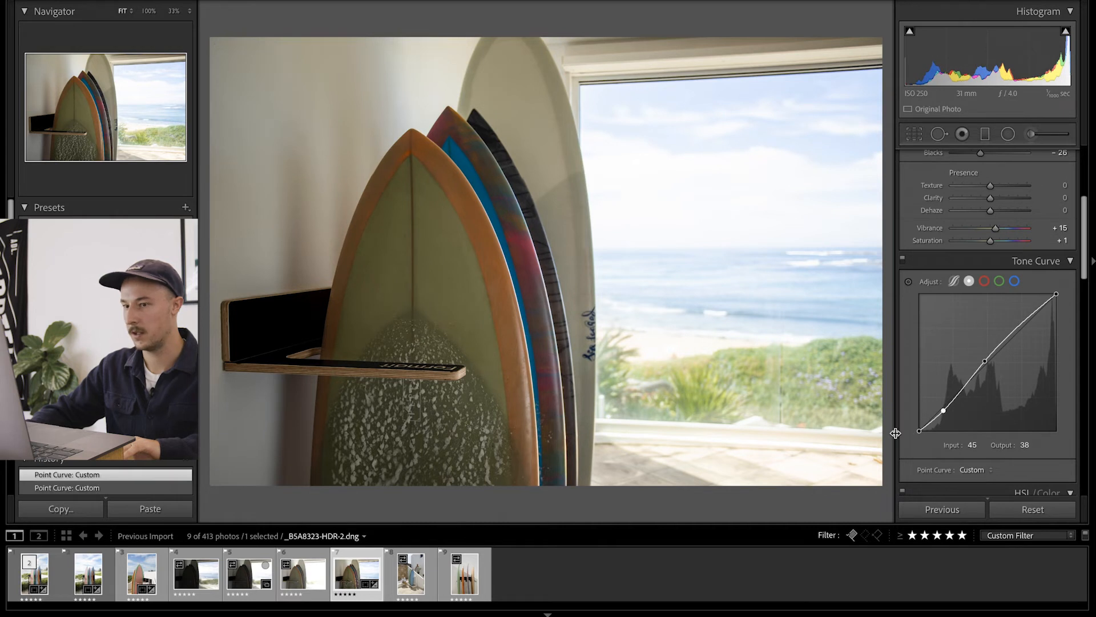
drag(922, 430, 918, 427)
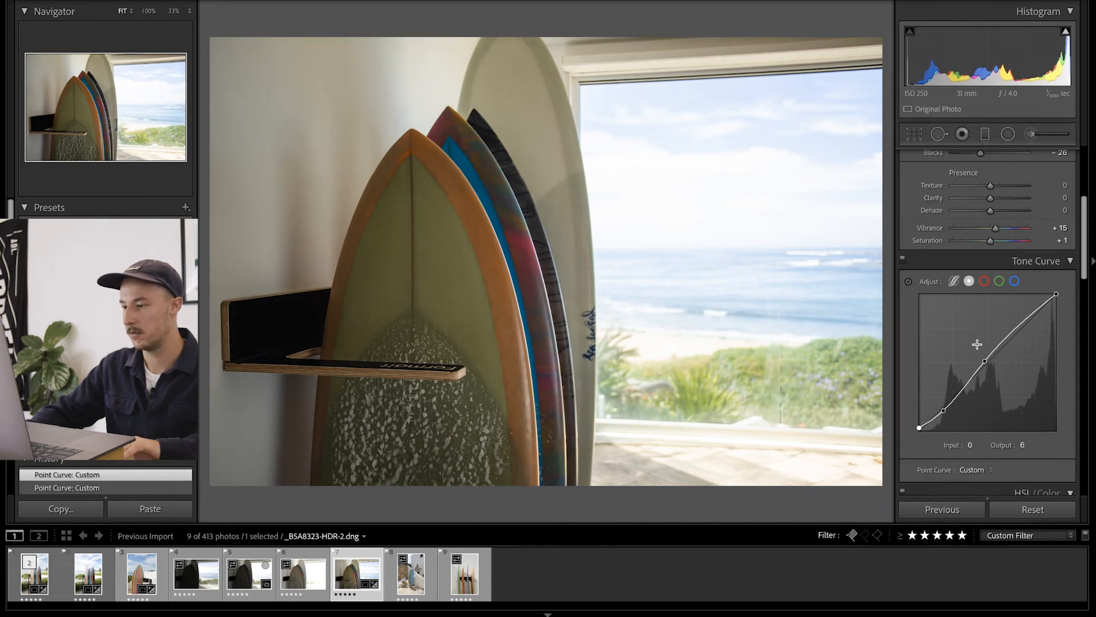
drag(1057, 294, 1059, 297)
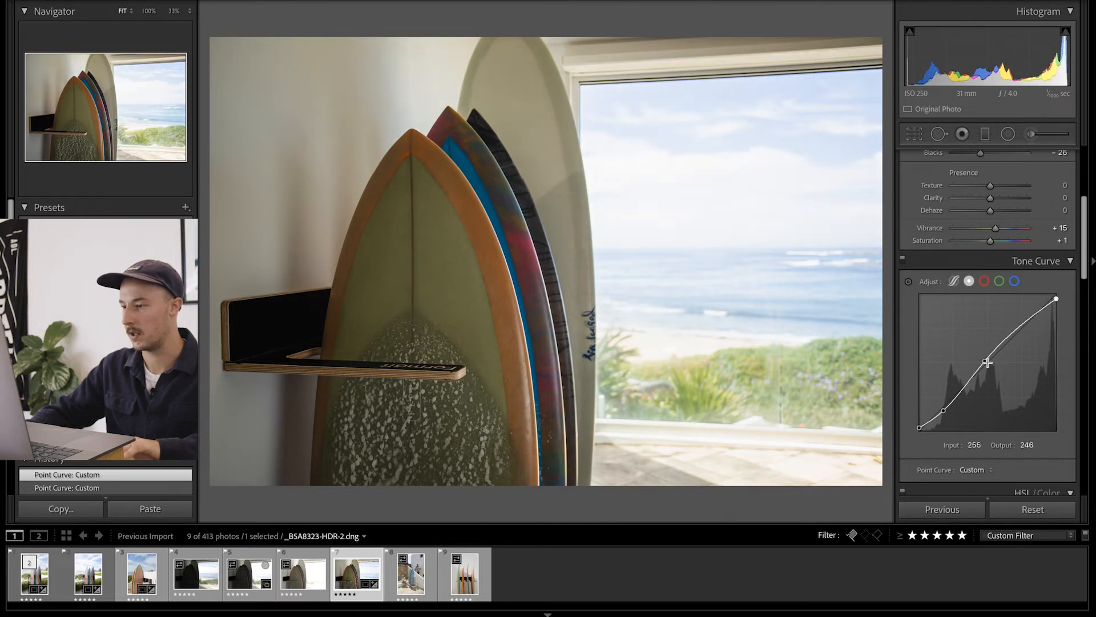
Step: Lower the HDR image's whites to -34
scroll(1019, 251, up, 2)
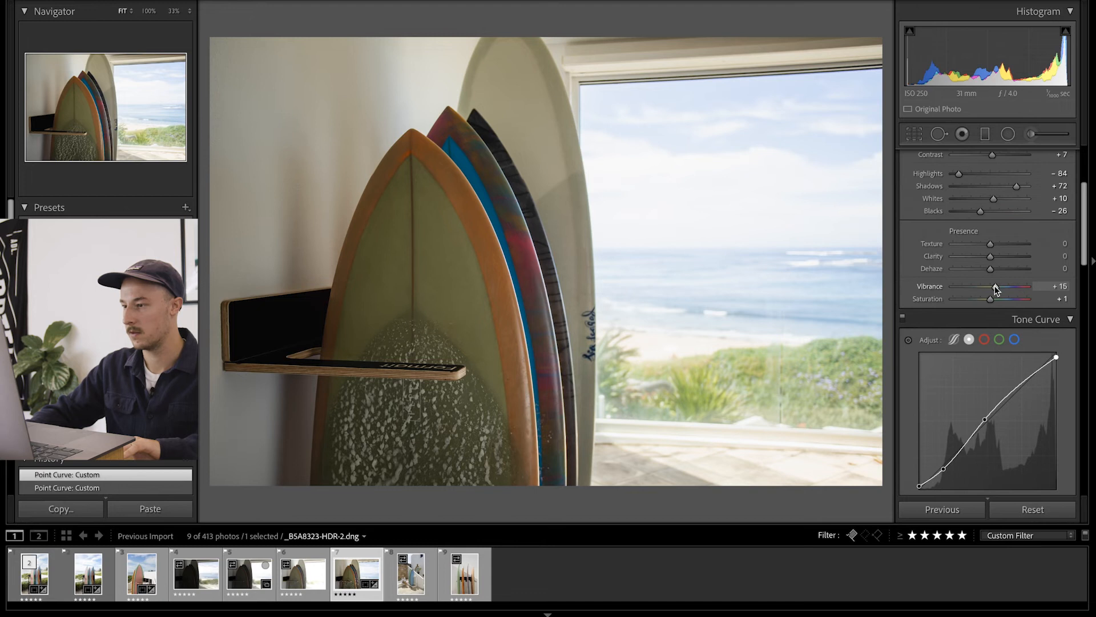
scroll(994, 288, up, 2)
drag(995, 260, 986, 262)
drag(982, 261, 978, 261)
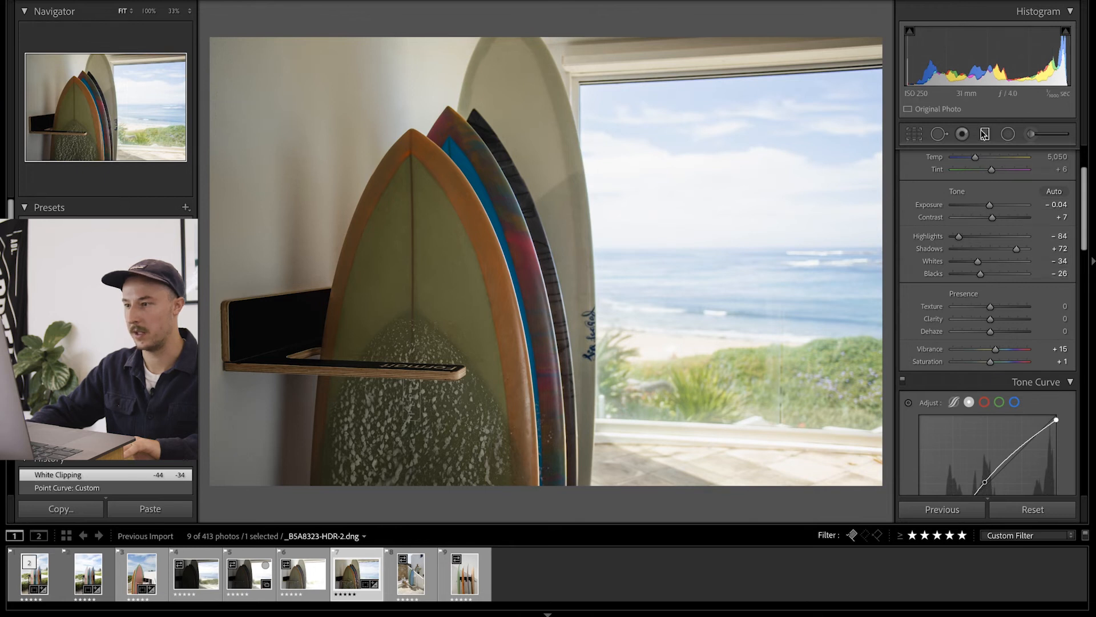
Step: Add a vertical graduated filter fading from the wall side to the window frame, with highlights at 50
click(985, 134)
drag(205, 175, 579, 176)
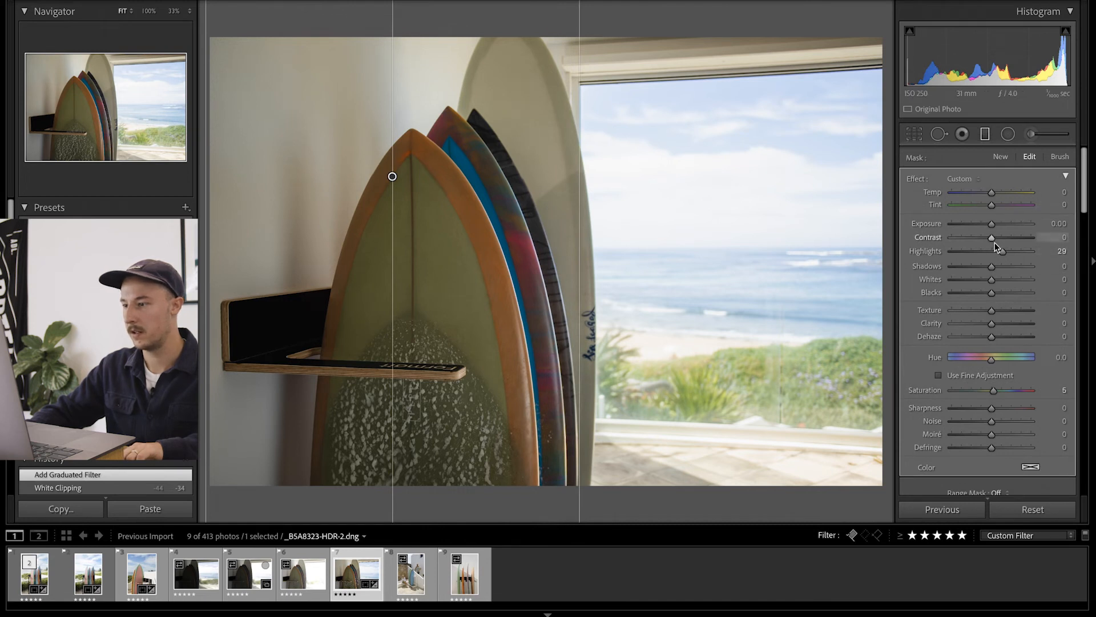
drag(973, 252, 1009, 253)
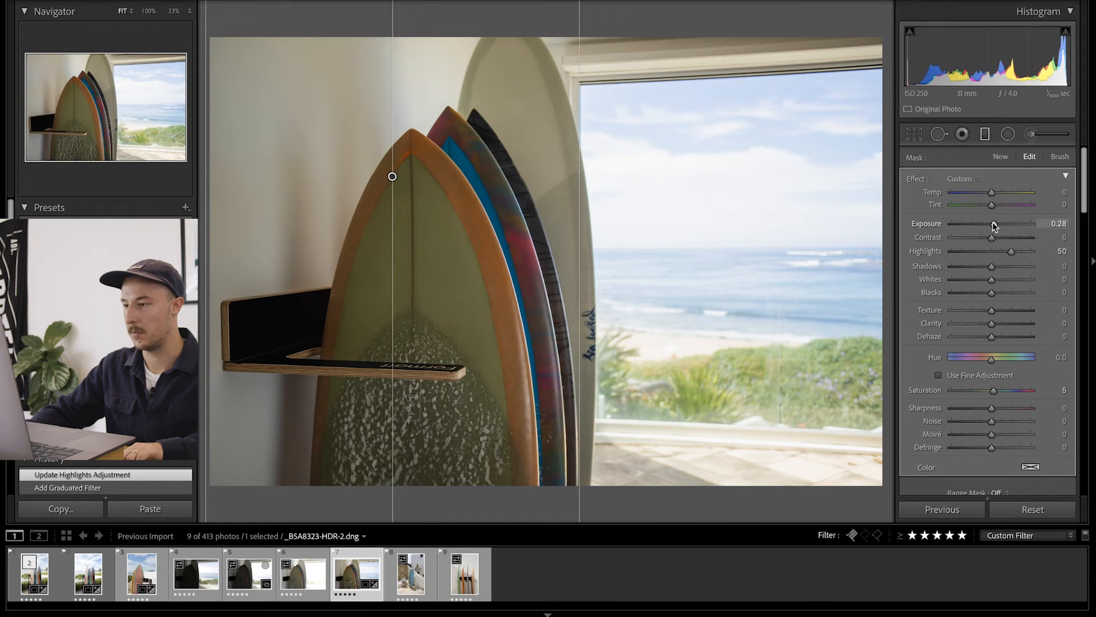
Step: Set the graduated filter's exposure to 0.70 and whites to 30, and extend its fade slightly past the window frame
drag(992, 225, 994, 225)
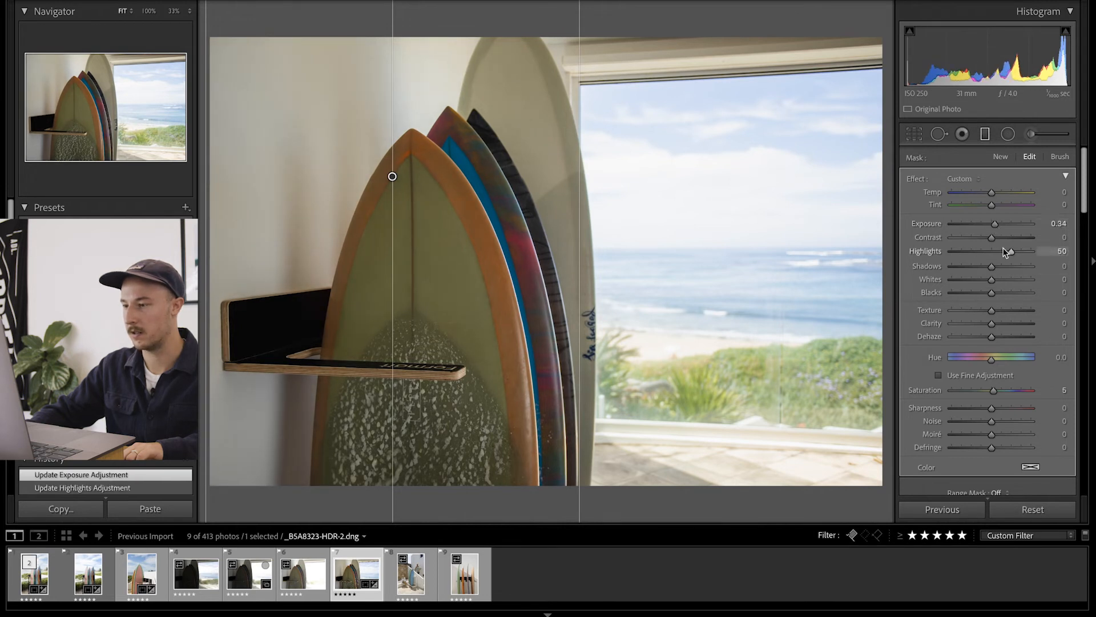
drag(994, 225, 998, 227)
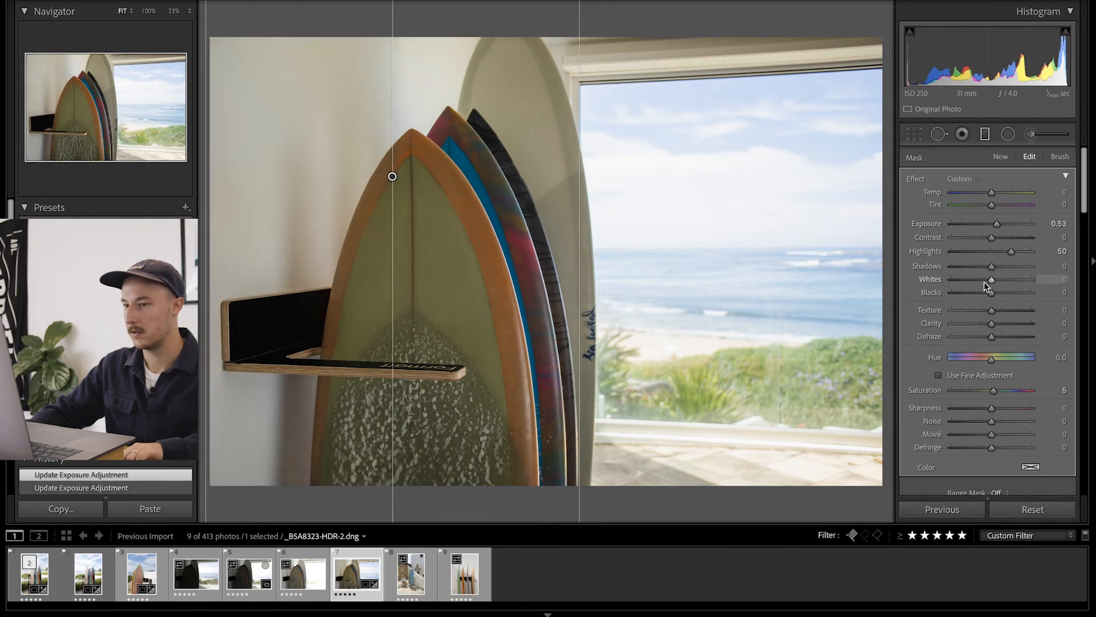
drag(972, 280, 1003, 279)
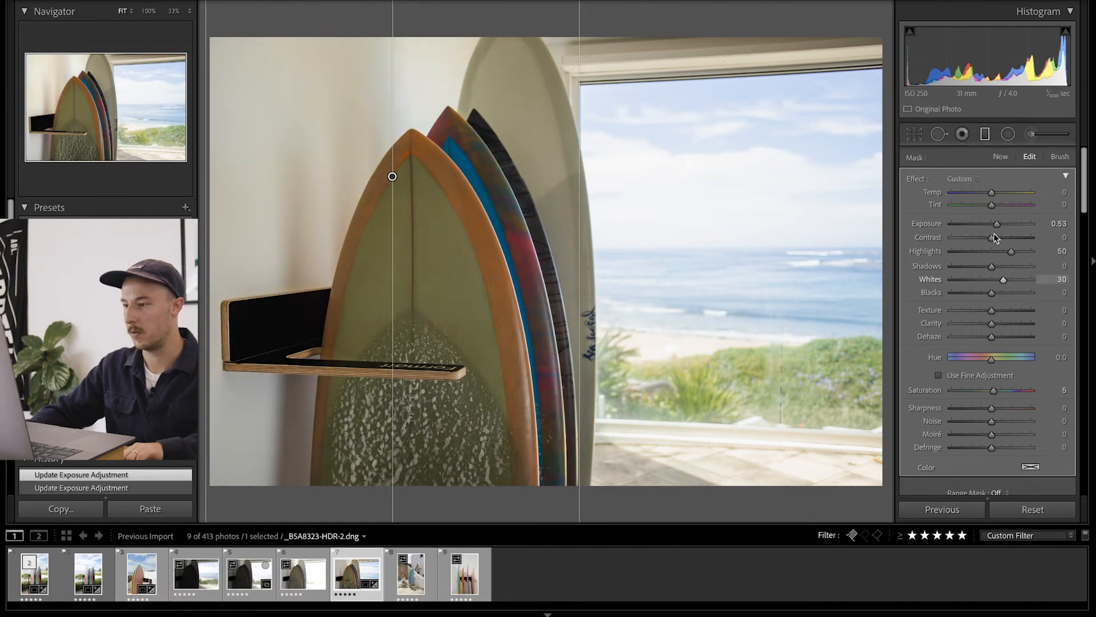
drag(996, 224, 998, 224)
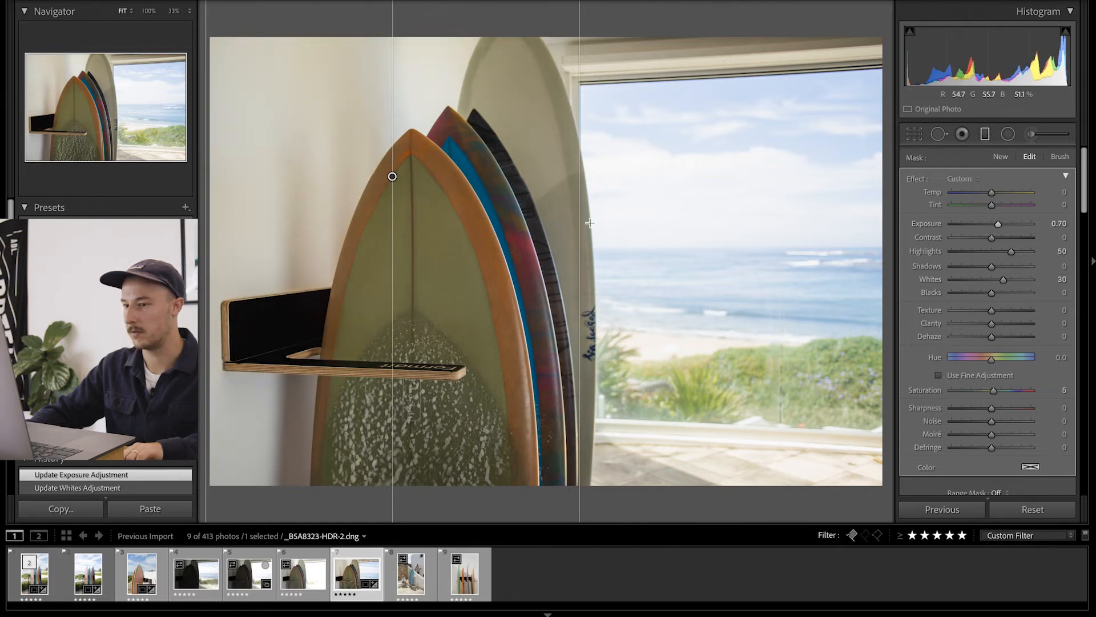
drag(582, 223, 615, 225)
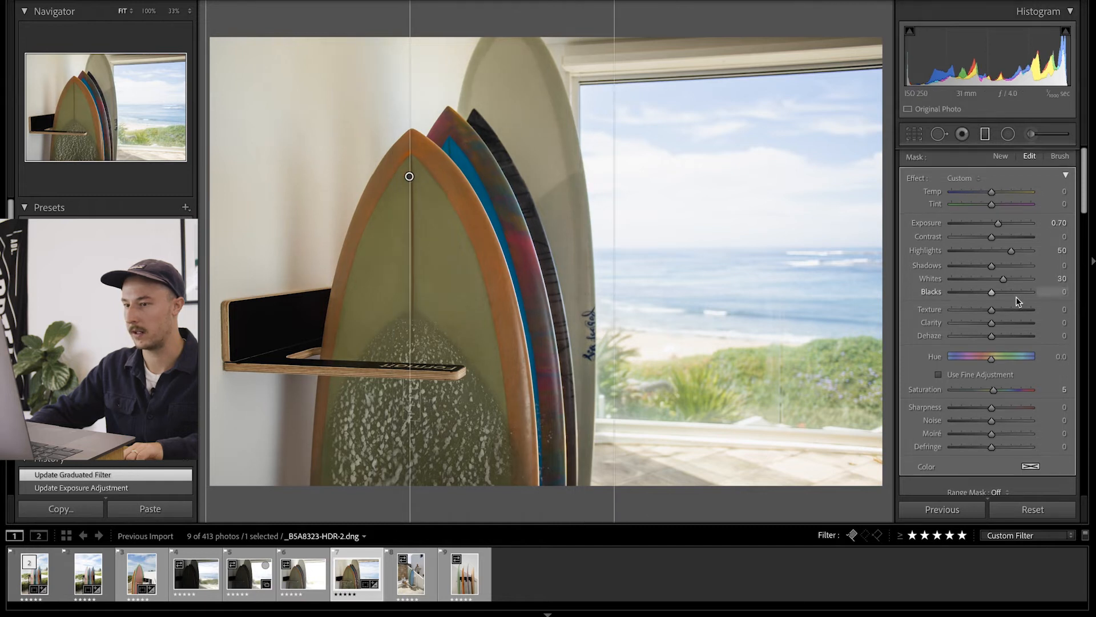
Step: Compare the photo with the graduated filter off and on, leave it enabled, and close the filter
scroll(1017, 297, down, 3)
click(909, 420)
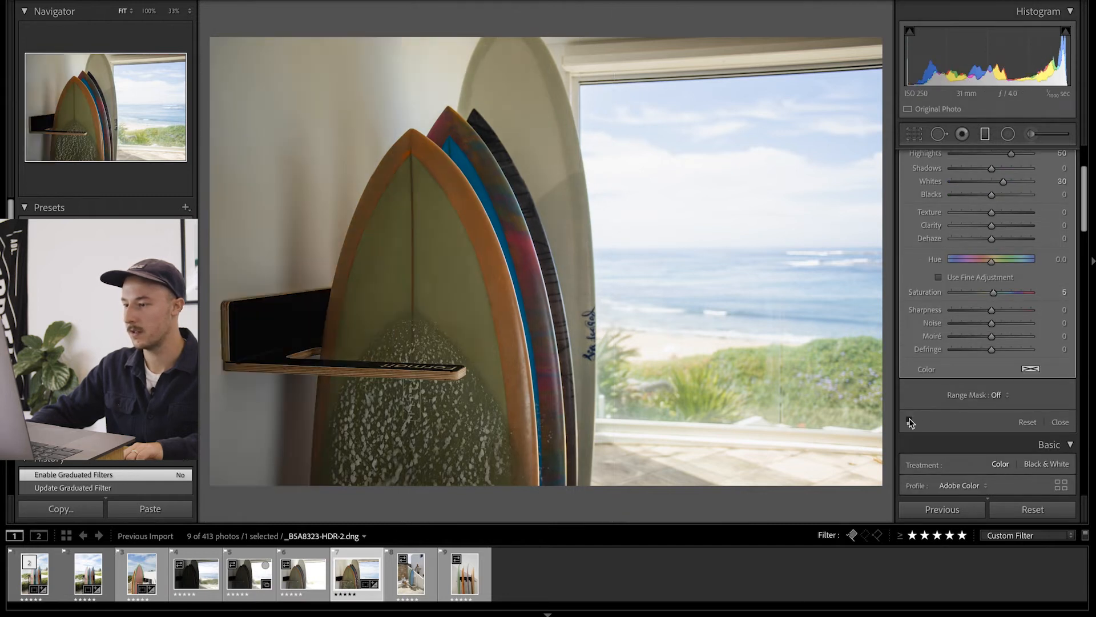
click(909, 421)
click(909, 421)
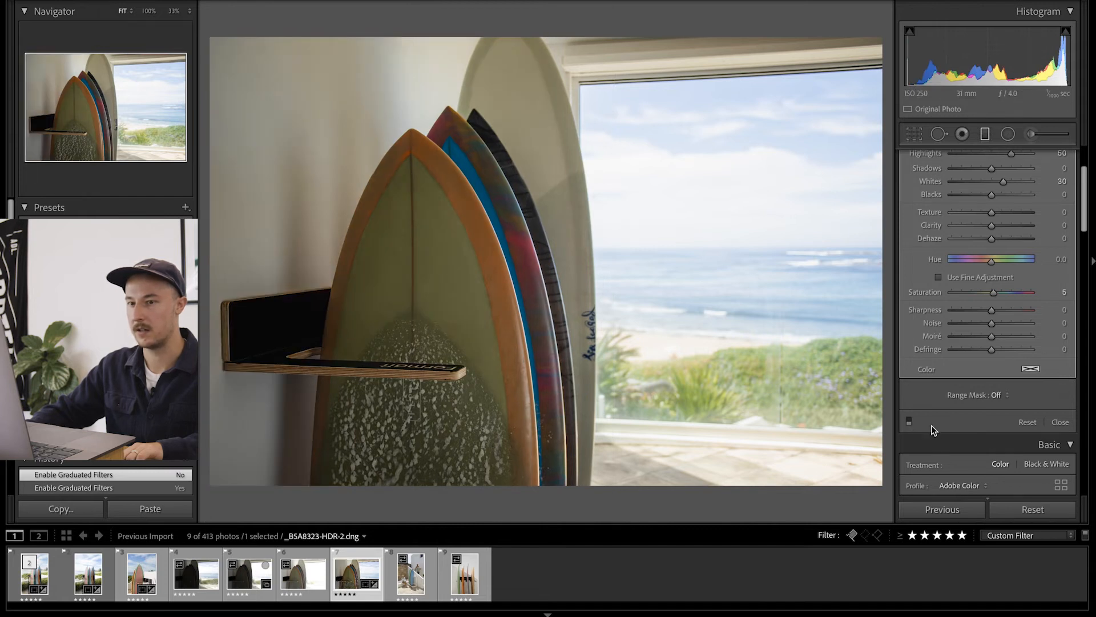
click(910, 421)
click(910, 421)
click(910, 421)
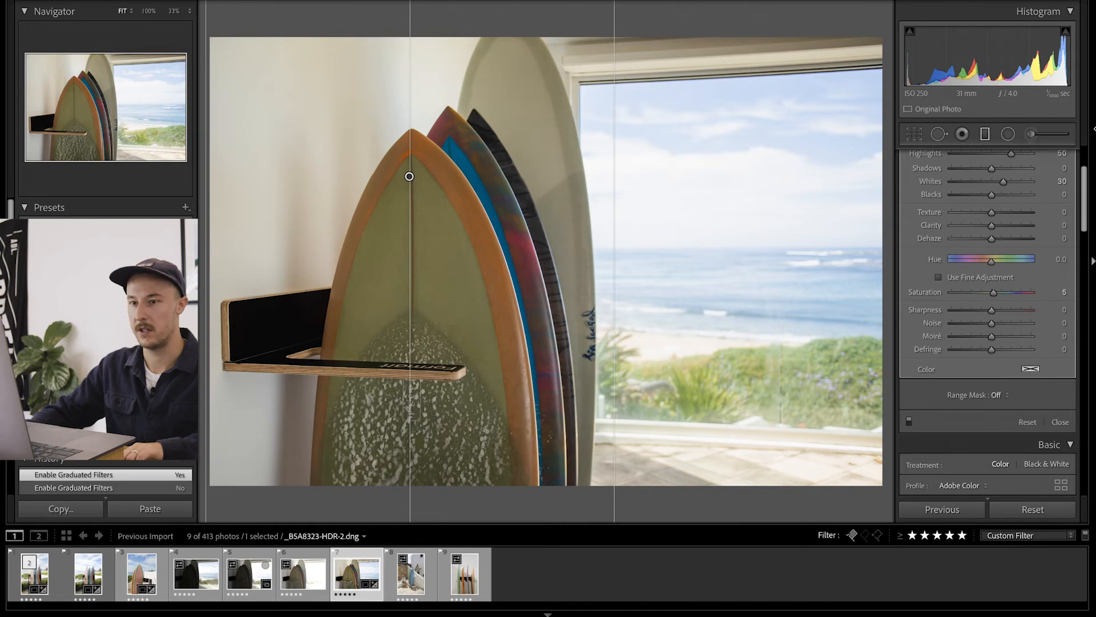
click(988, 137)
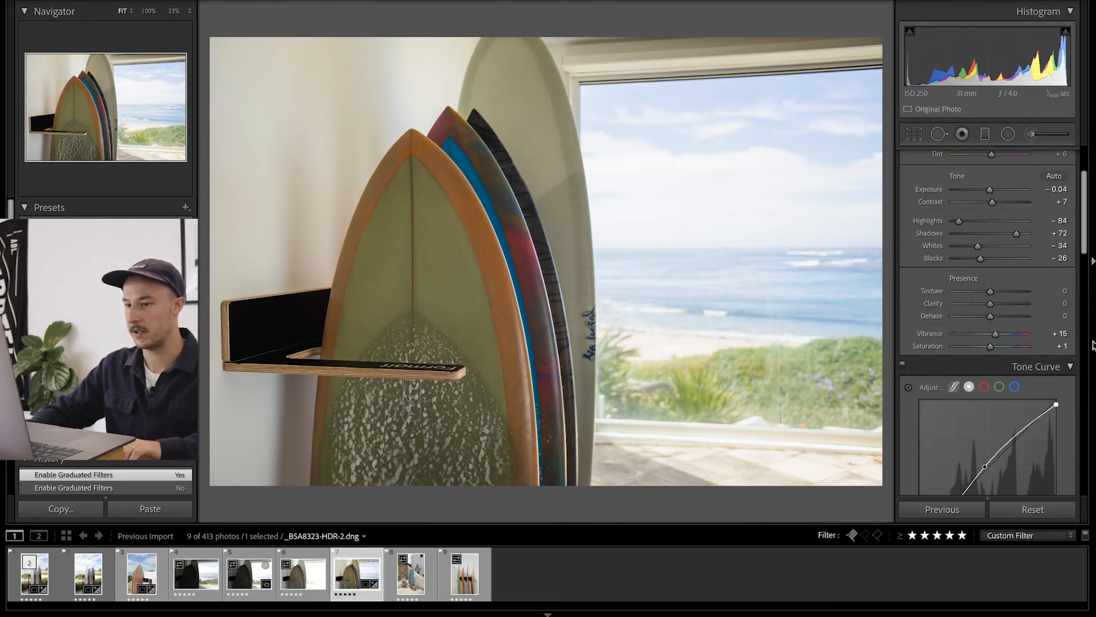
Step: Reshape the point curve by lowering a point in the shadows and setting the midtone point at input 122 to output 130
scroll(986, 417, down, 3)
click(944, 422)
drag(944, 424, 946, 422)
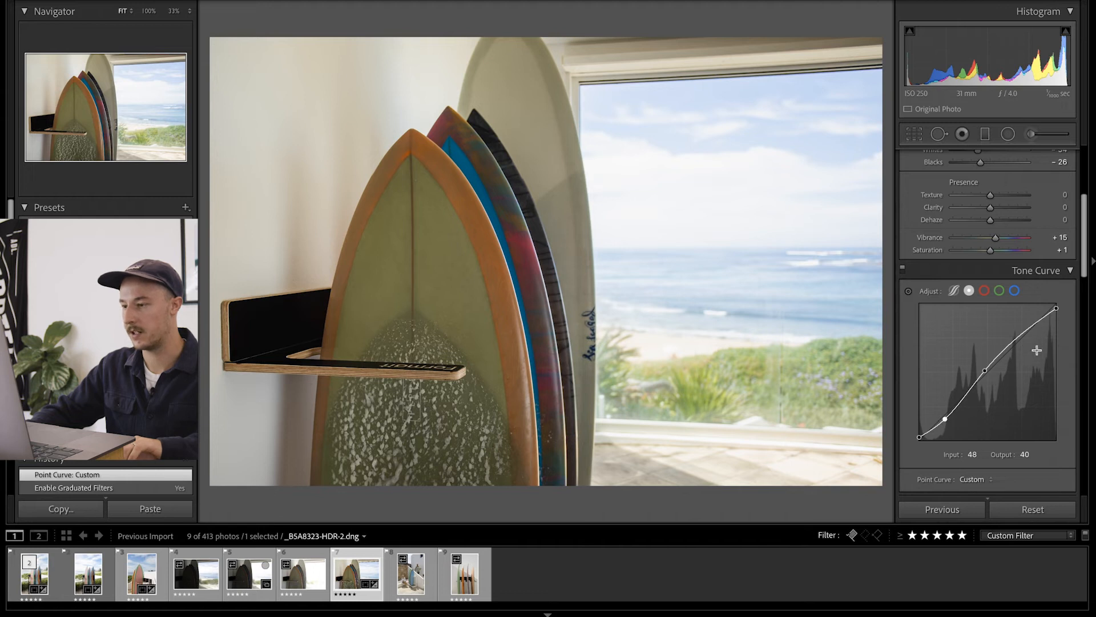
drag(985, 370, 982, 370)
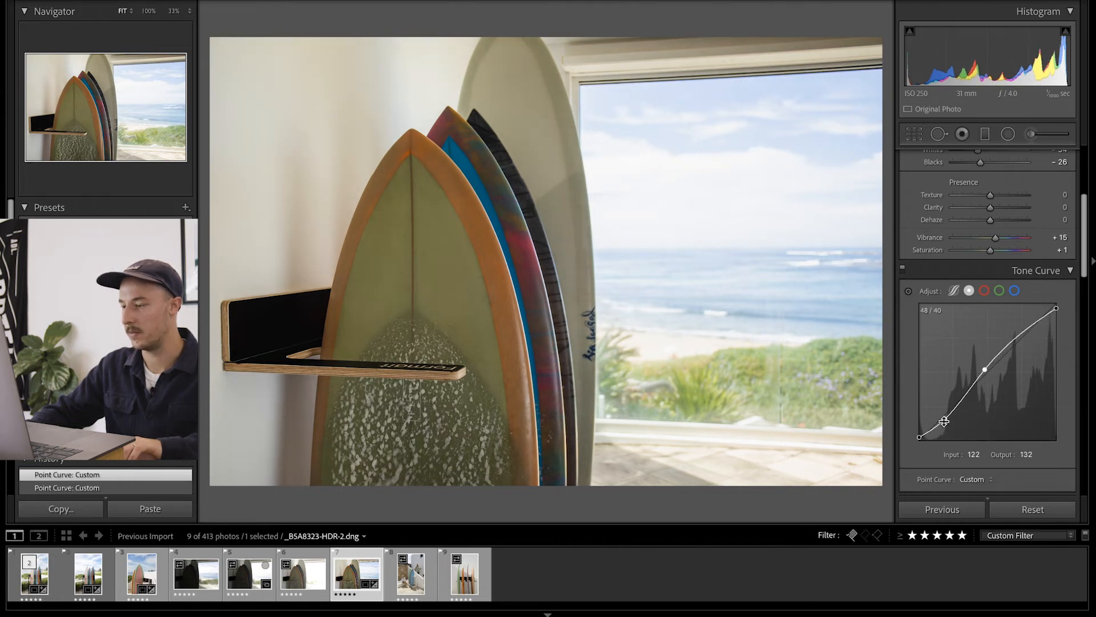
drag(945, 420, 946, 422)
drag(984, 369, 985, 369)
Step: Lower the tone curve's white endpoint to an output of 245, comparing the photo with the curve off and on and leaving it enabled
click(904, 270)
click(905, 270)
click(904, 272)
click(905, 271)
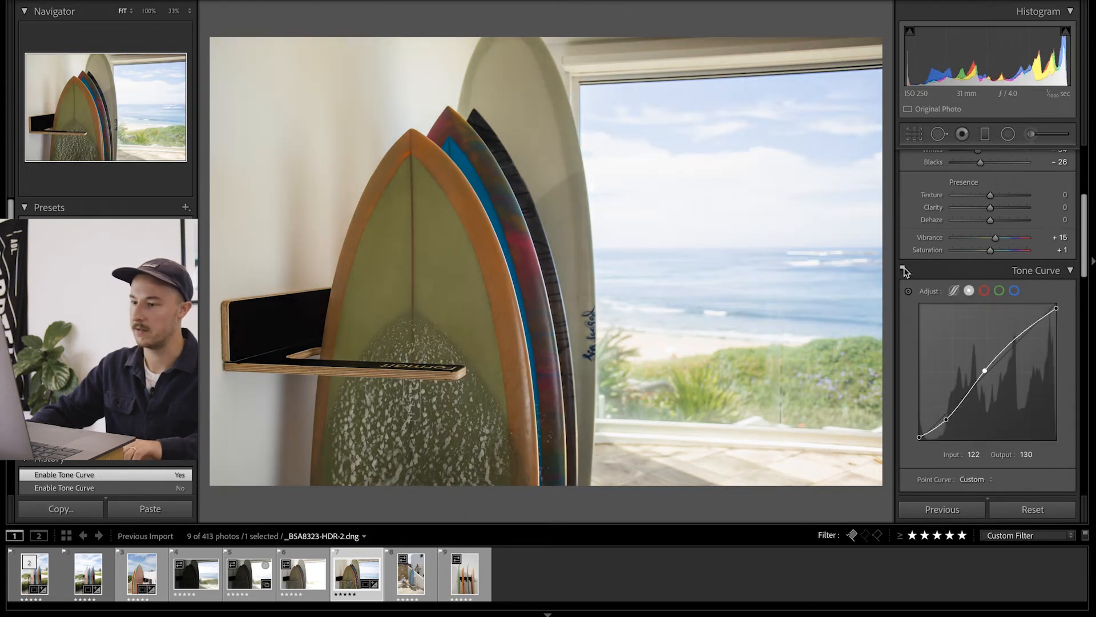
drag(1057, 308, 1058, 307)
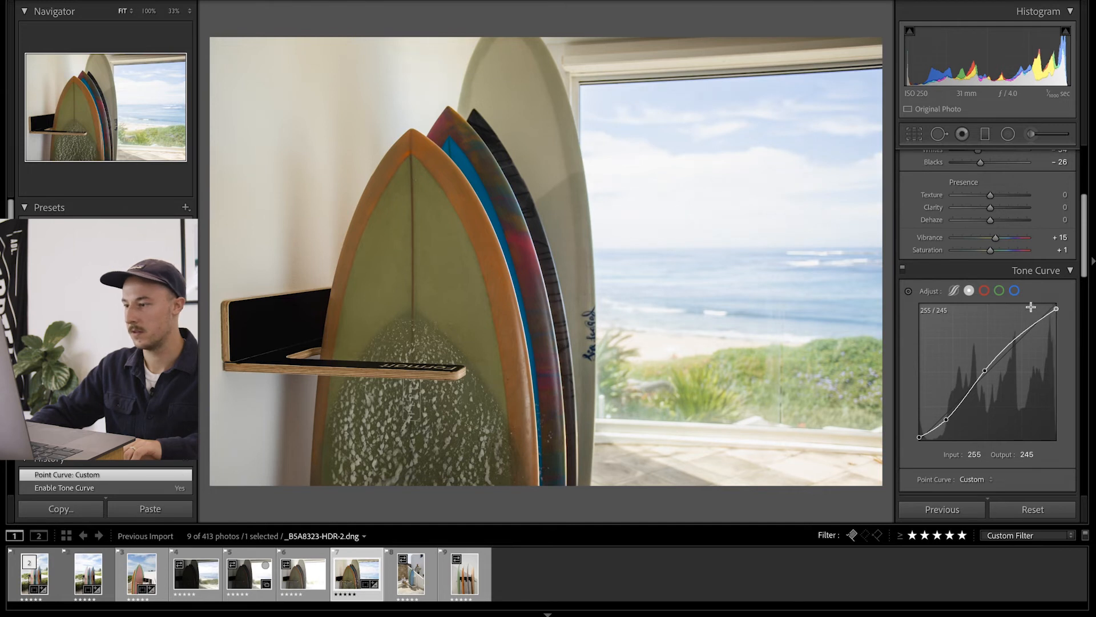
click(904, 268)
click(903, 268)
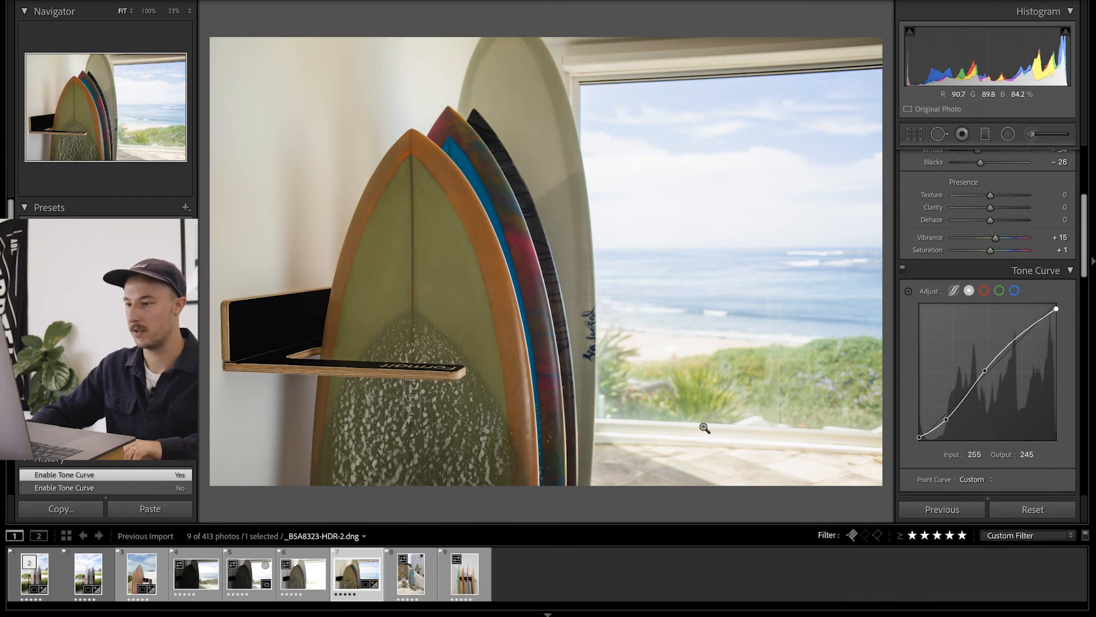
Step: Try lowering the photo's exposure to -2.90 and undo the change
scroll(1045, 221, up, 5)
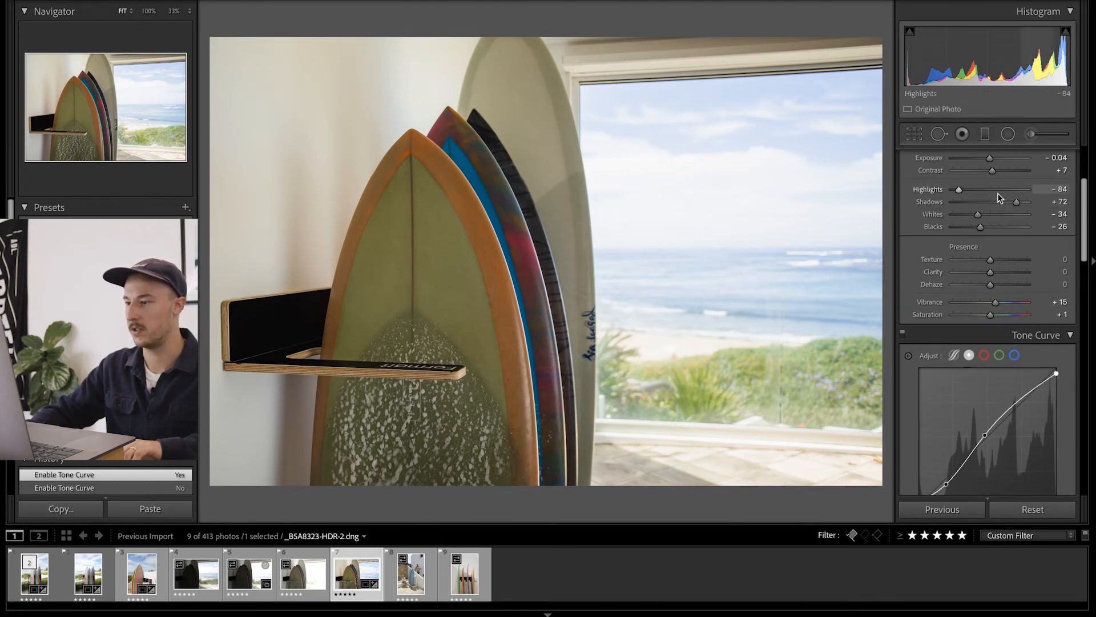
drag(989, 186, 977, 186)
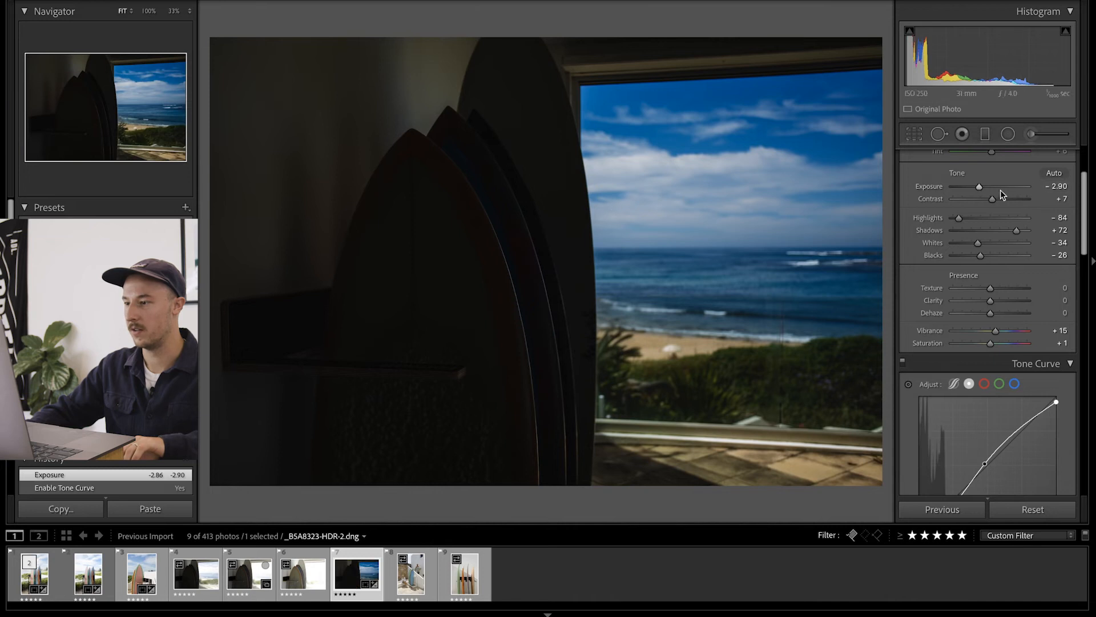
key(ctrl+z)
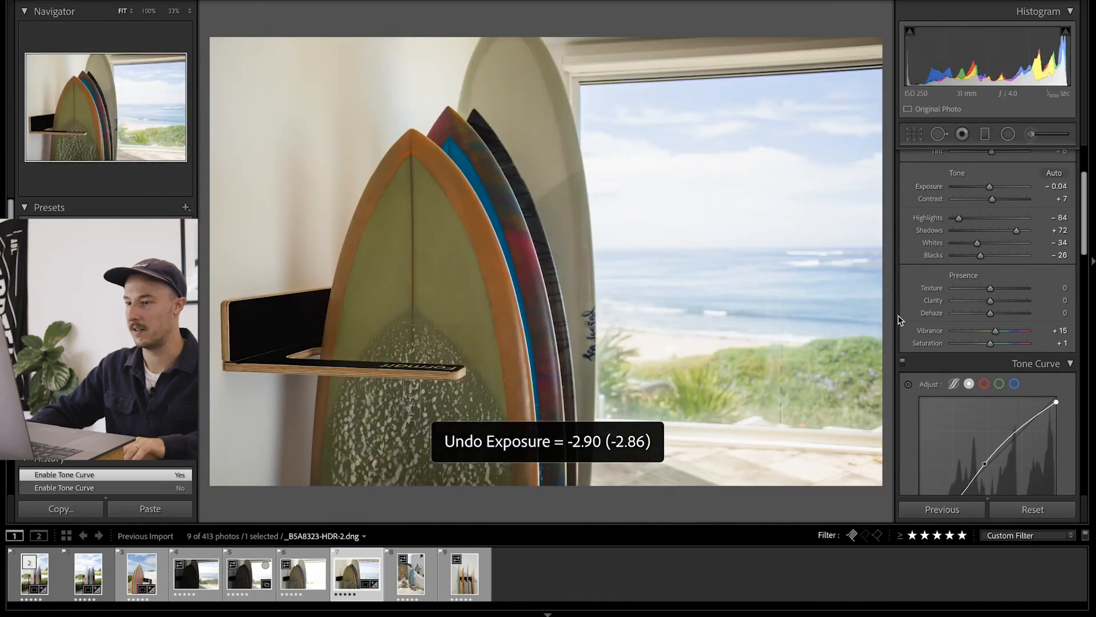
Step: Straighten the photo with a crop angle of 0.17 and apply the crop
click(915, 133)
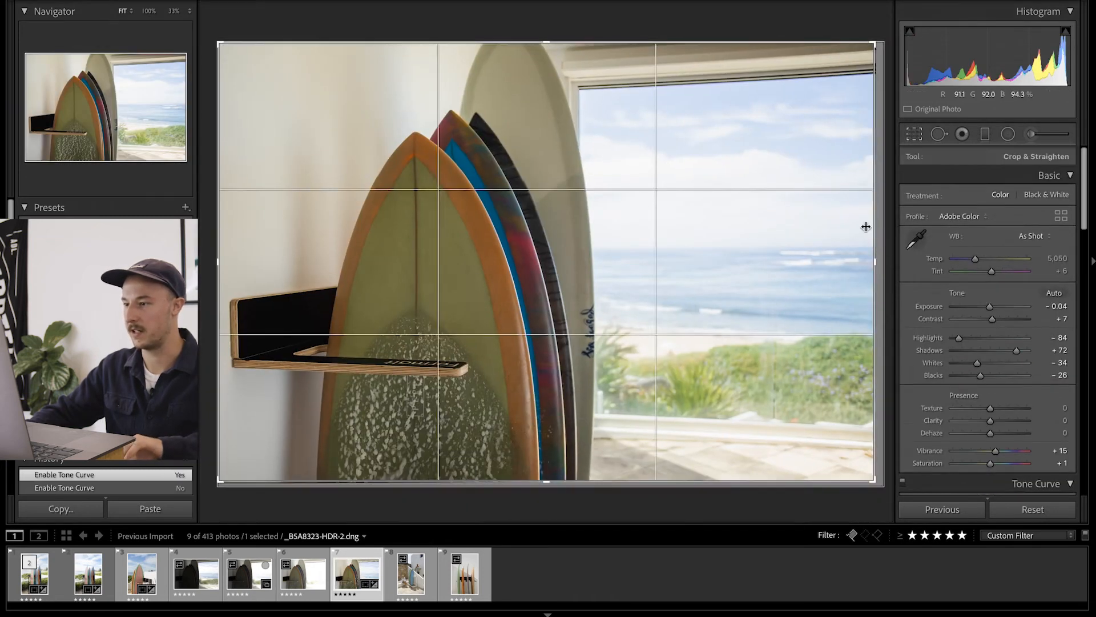
click(882, 221)
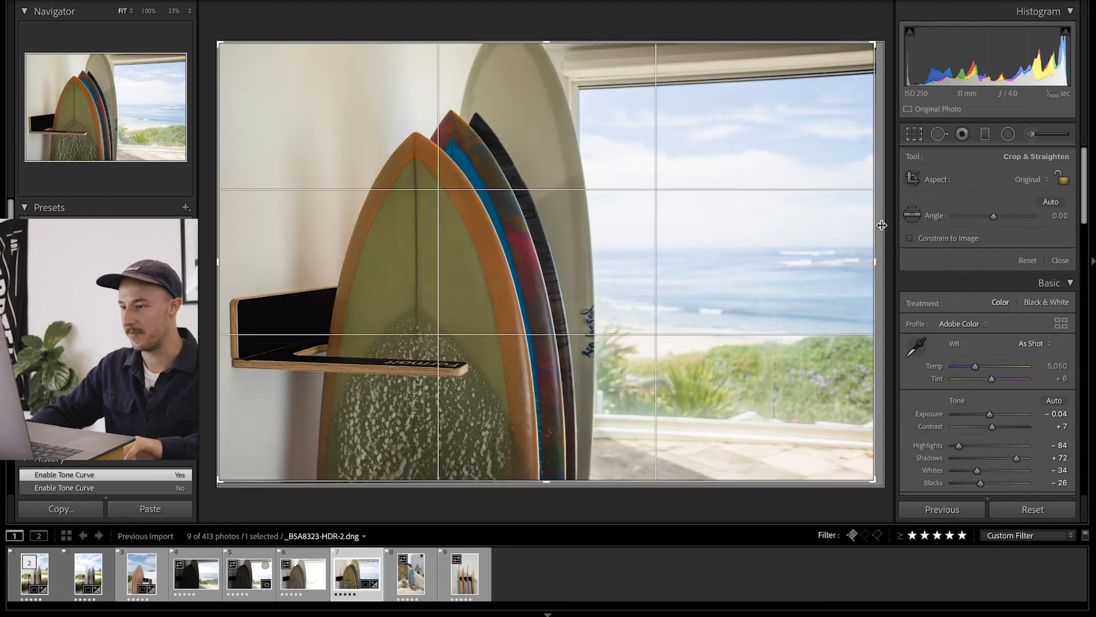
drag(882, 226, 883, 226)
key(Return)
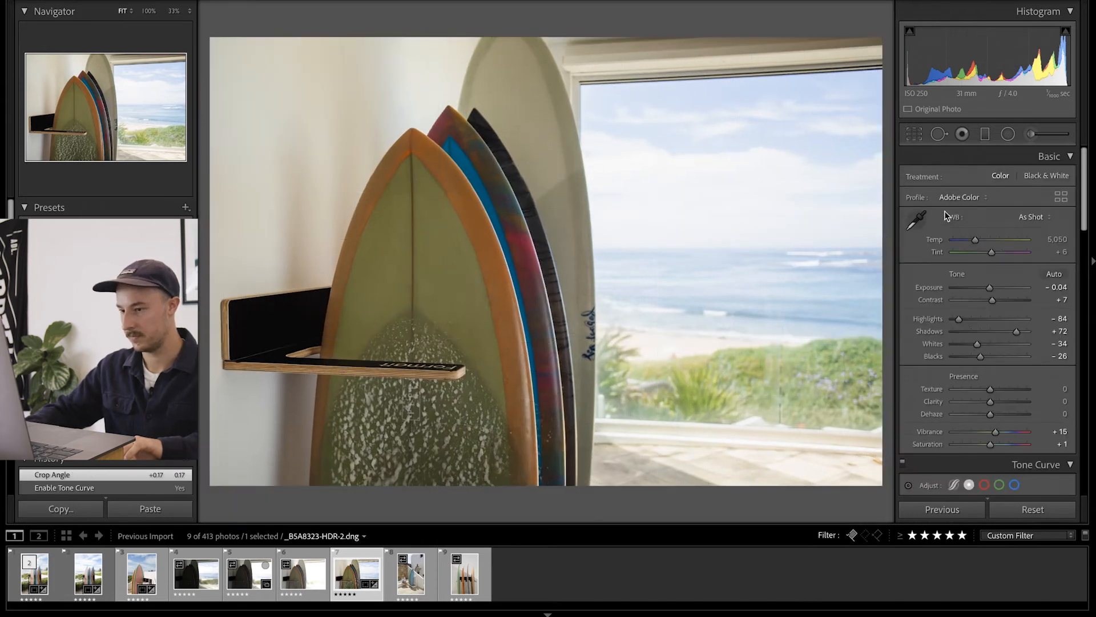
Step: Warm the white balance temperature to 5,144 and compare the photo before and after editing
drag(974, 239, 975, 239)
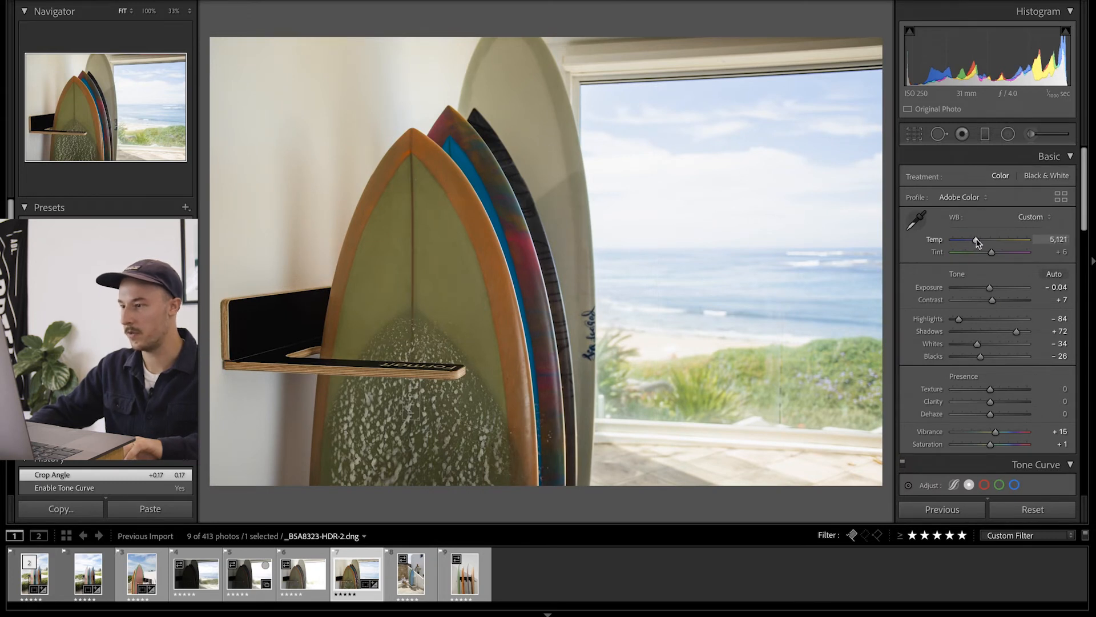
drag(976, 238, 976, 239)
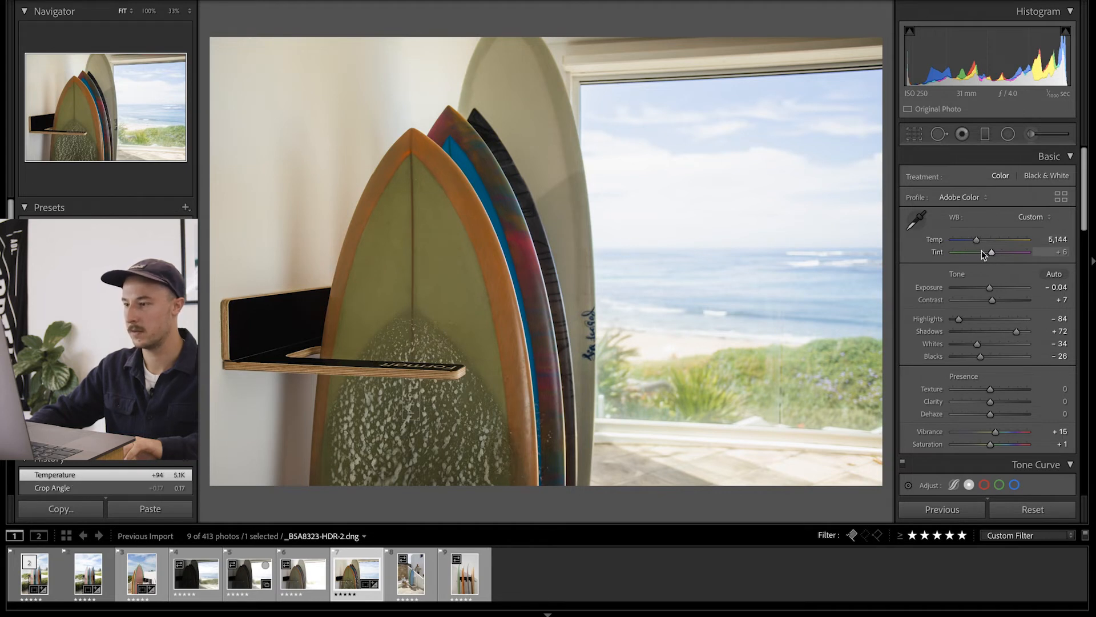
key(y)
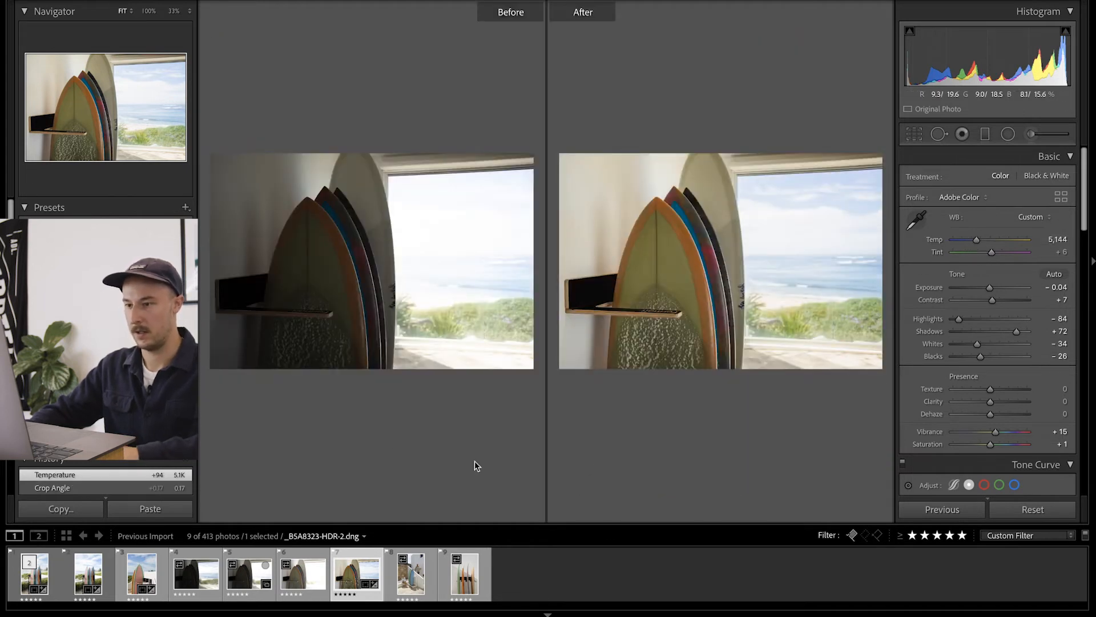
key(y)
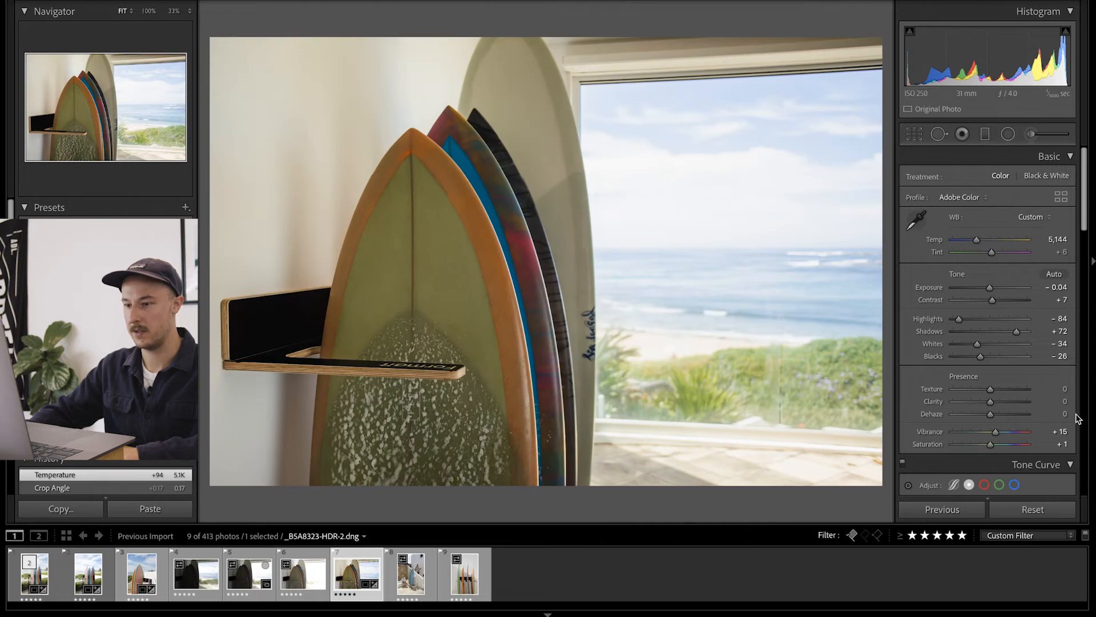
Step: Set the clarity to +11 with dehaze at 0, raise the blacks to -6, and compare the photo before and after
mouse_move(990, 415)
mouse_down()
mouse_move(1012, 418)
mouse_move(991, 417)
mouse_move(1001, 418)
mouse_move(1000, 399)
mouse_move(978, 401)
mouse_move(995, 402)
mouse_up()
double_click(994, 416)
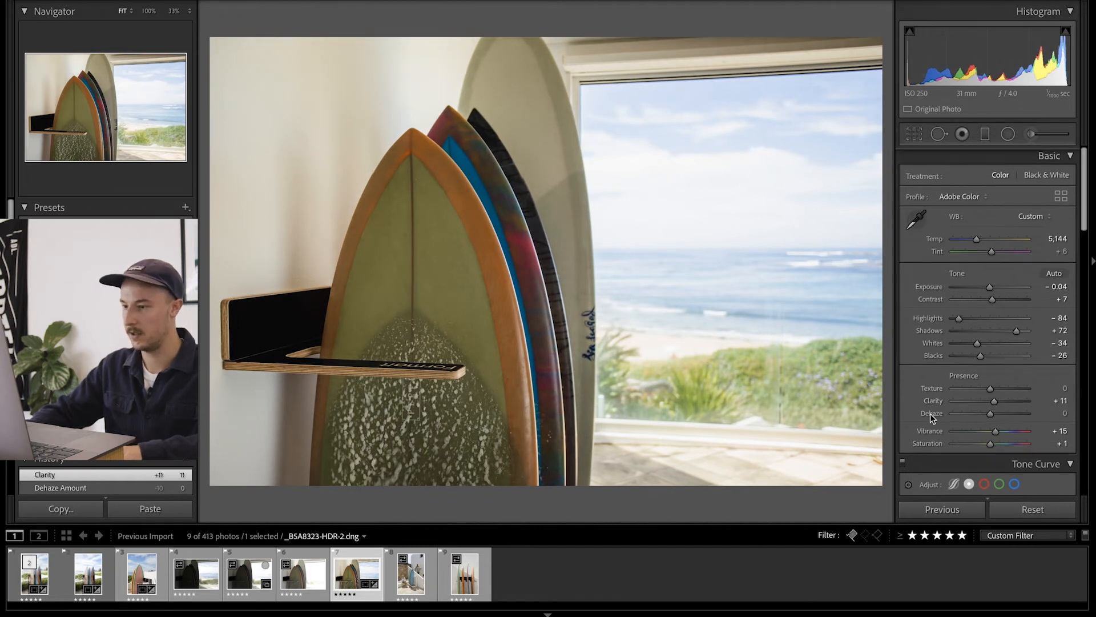
scroll(933, 409, down, 2)
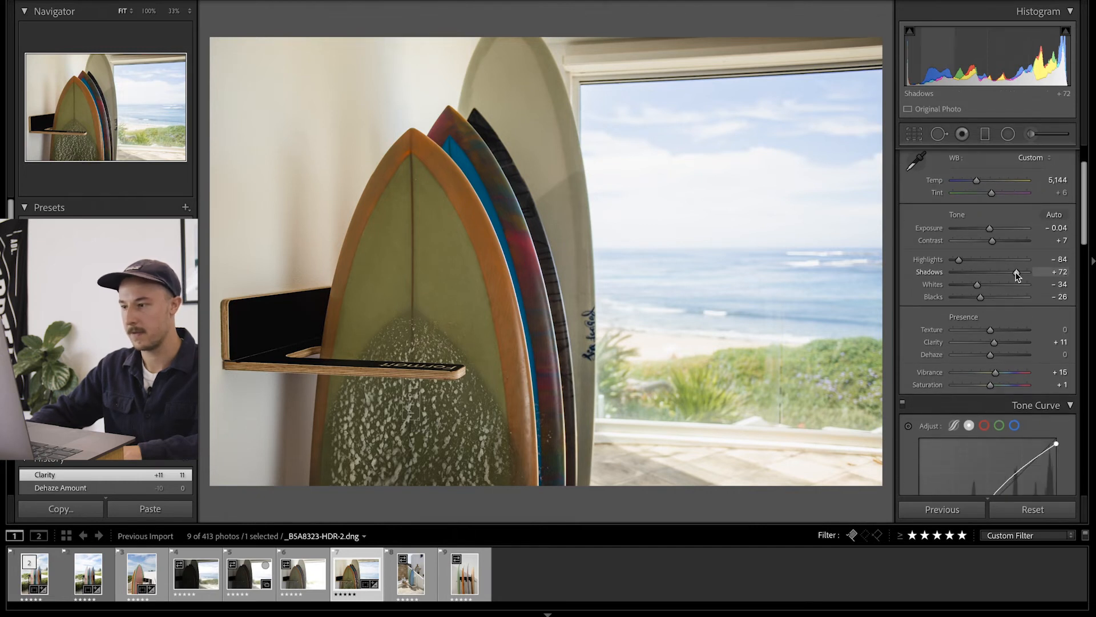
drag(982, 298, 990, 301)
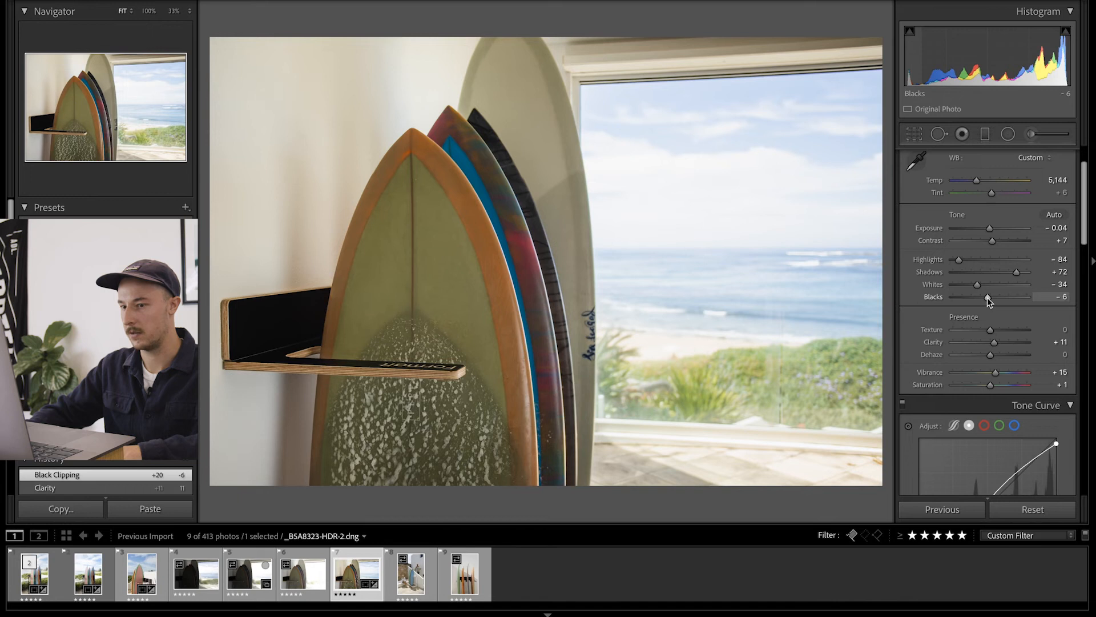
key(y)
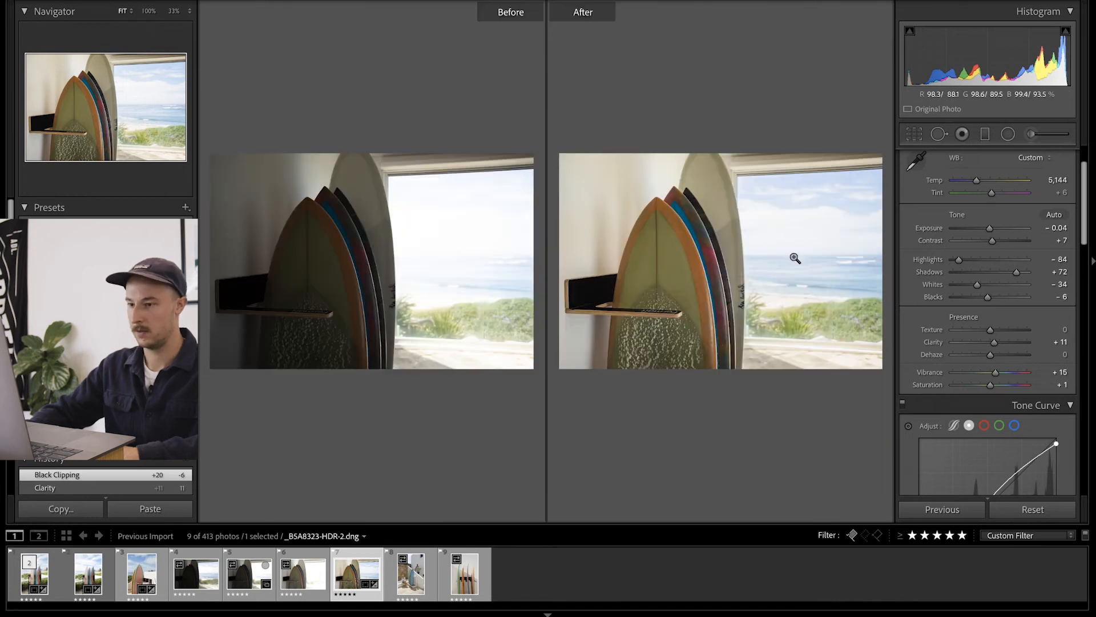
key(y)
Step: Add a second graduated filter fading diagonally from the photo's upper right corner across the window towards the surfboards
key(m)
drag(732, 17, 578, 313)
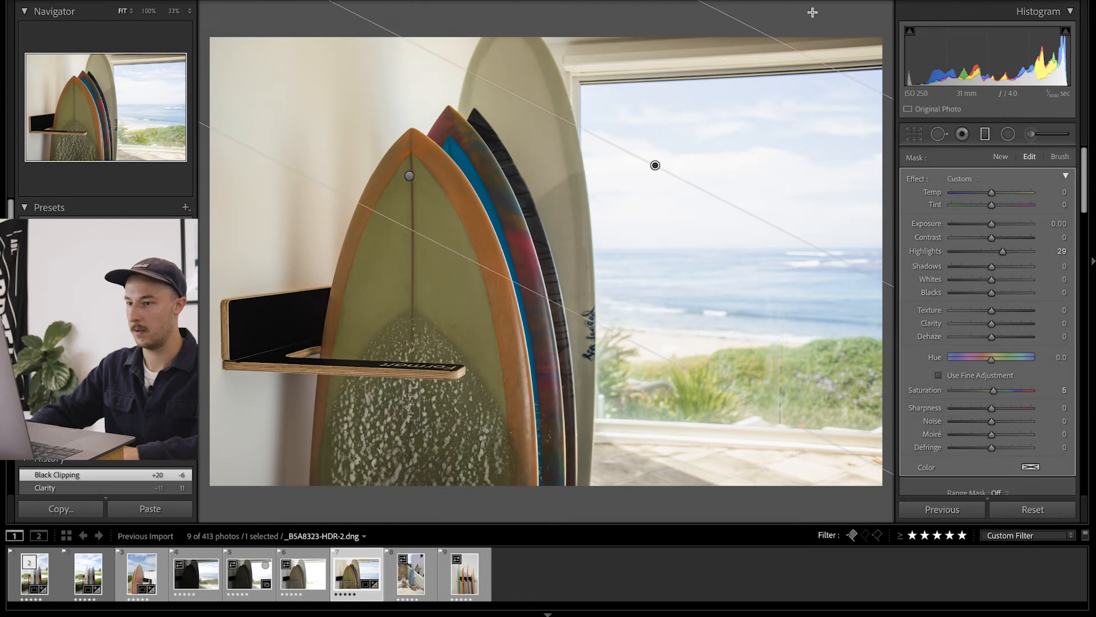
drag(793, 44, 805, 19)
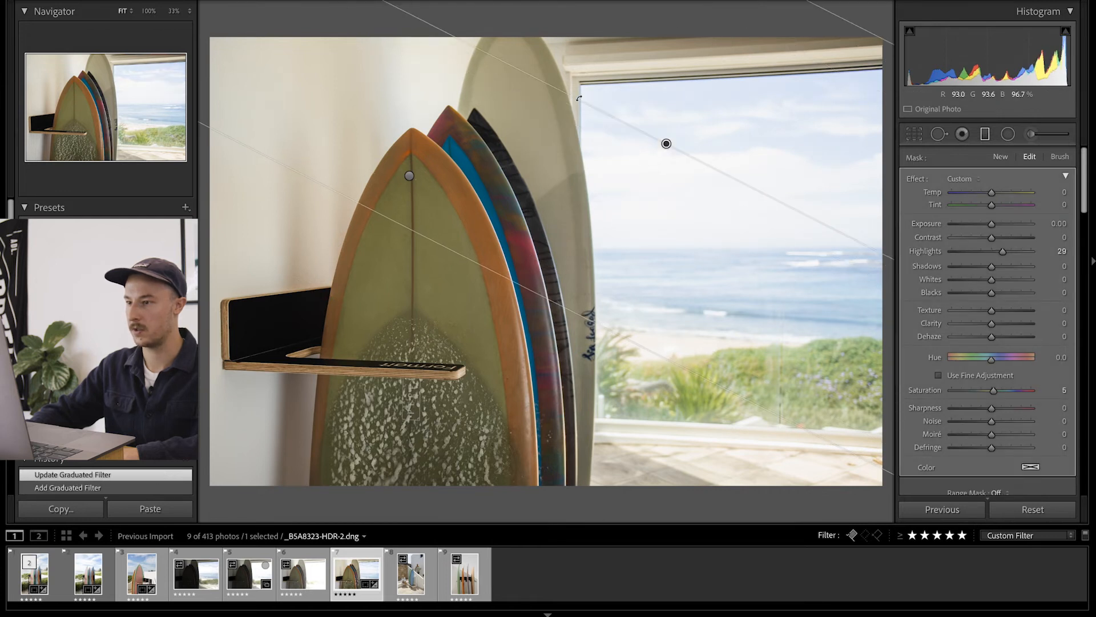
drag(579, 100, 577, 101)
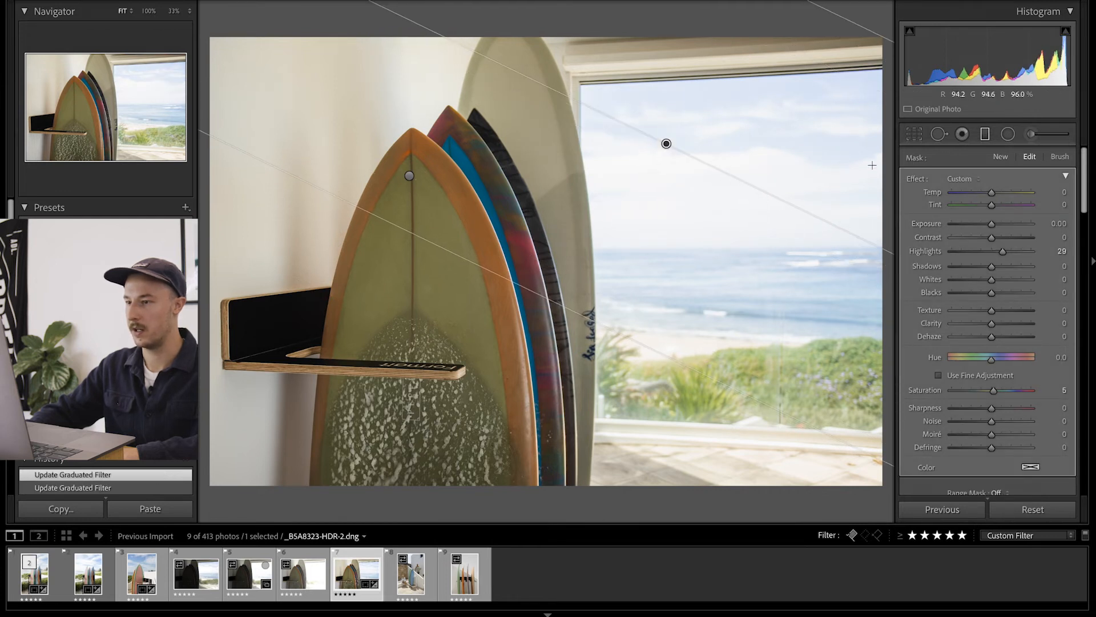
Step: Set the new graduated filter's exposure to 0.41 and shadows to 57, reset its highlights, and adjust its reach and angle
drag(996, 224, 1011, 225)
drag(875, 31, 879, 12)
drag(575, 83, 574, 87)
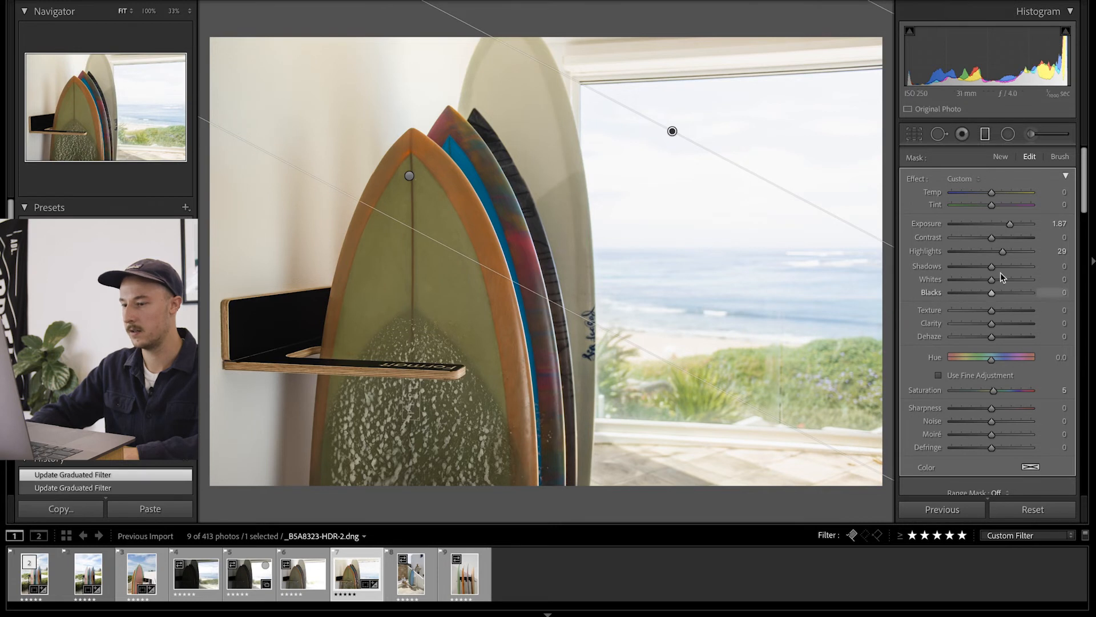
drag(1009, 225, 1013, 265)
double_click(1004, 250)
drag(991, 223, 997, 222)
Step: Compare the photo with the graduated filters off and on, leave them enabled, and close the filter tool
scroll(930, 467, down, 1)
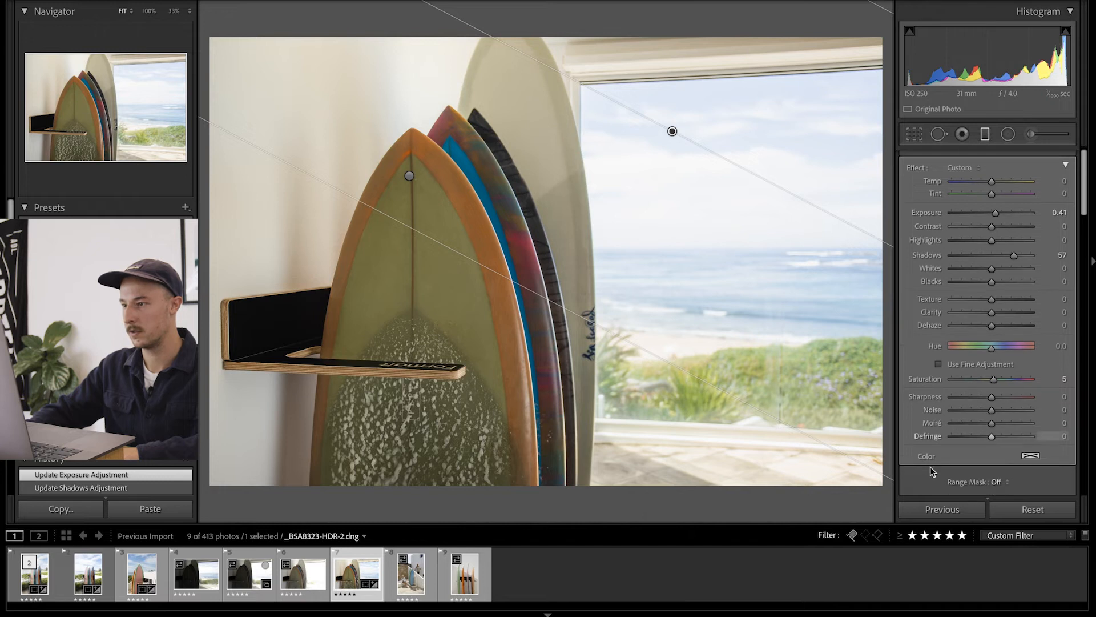
scroll(930, 467, down, 5)
click(910, 391)
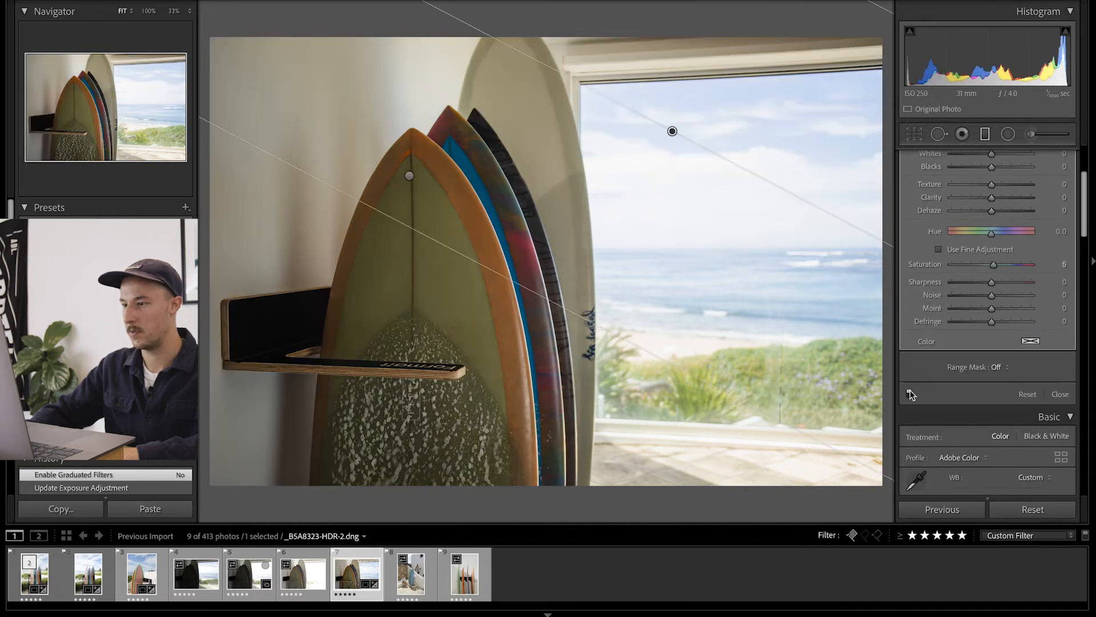
click(910, 392)
click(910, 391)
click(910, 392)
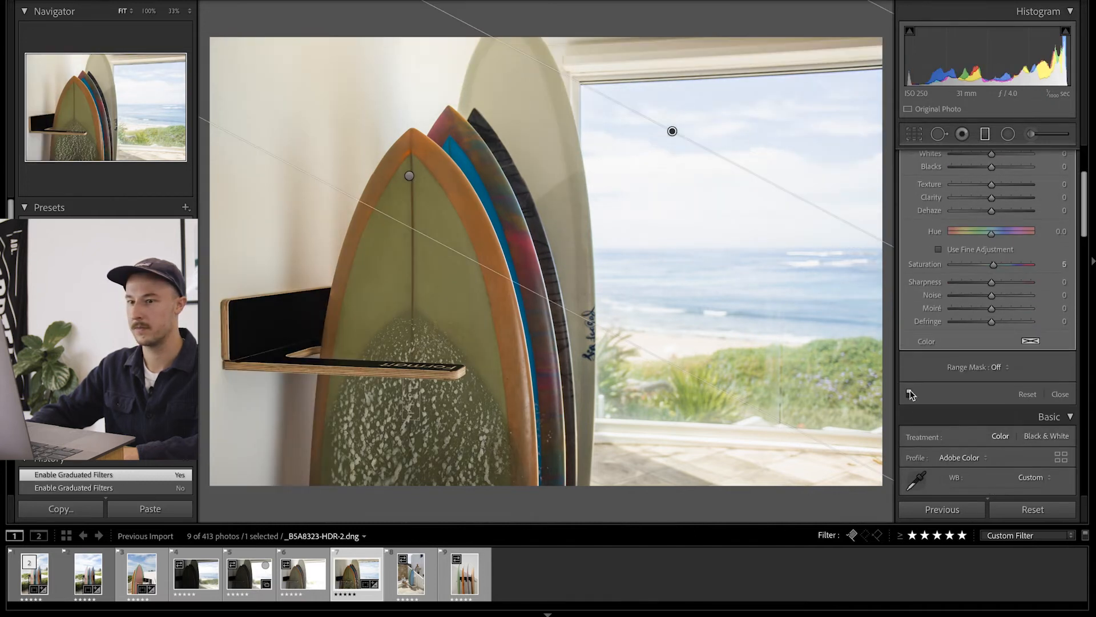
click(910, 393)
click(910, 392)
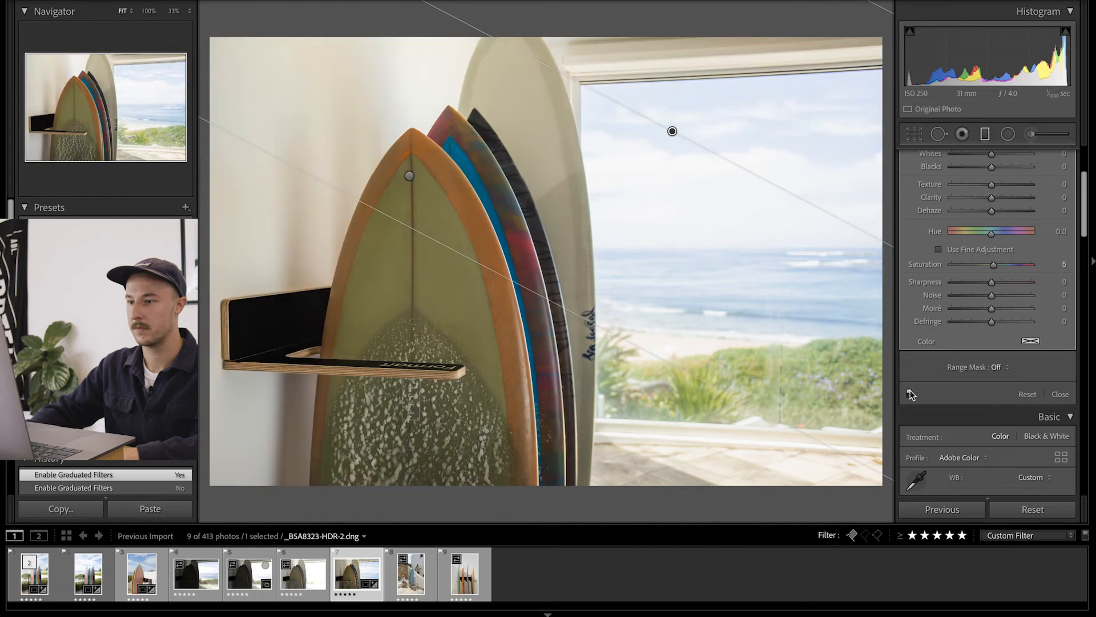
click(986, 136)
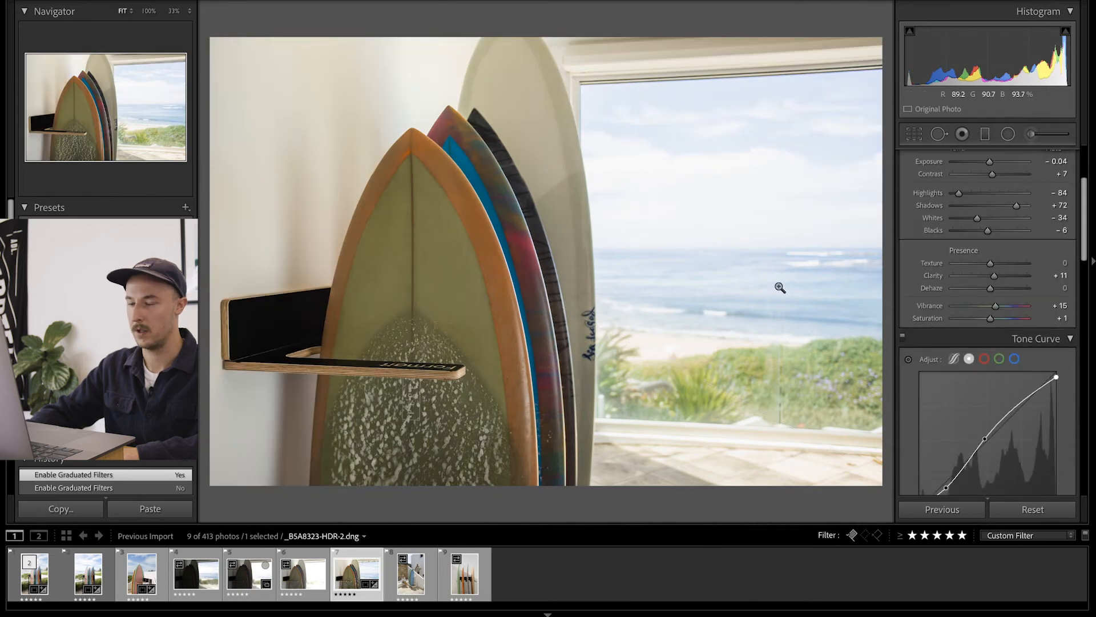
Step: Sample the greenery outside the window to reduce the yellow saturation to -15 and the green saturation to -11
scroll(1022, 308, down, 10)
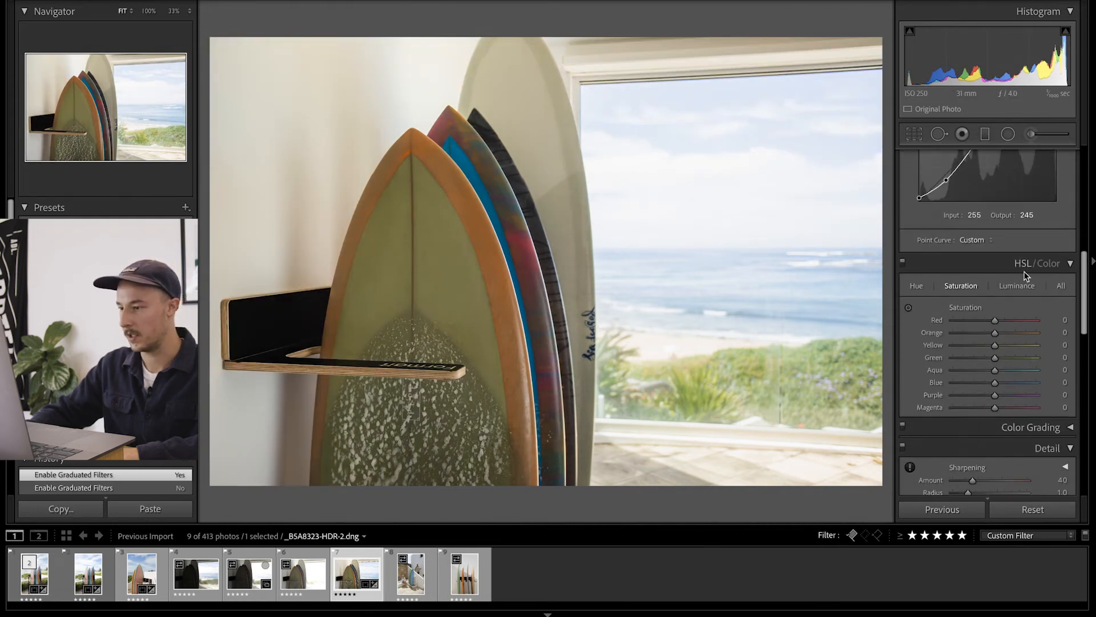
click(908, 308)
mouse_move(808, 378)
mouse_down()
mouse_move(808, 407)
mouse_move(808, 390)
mouse_up()
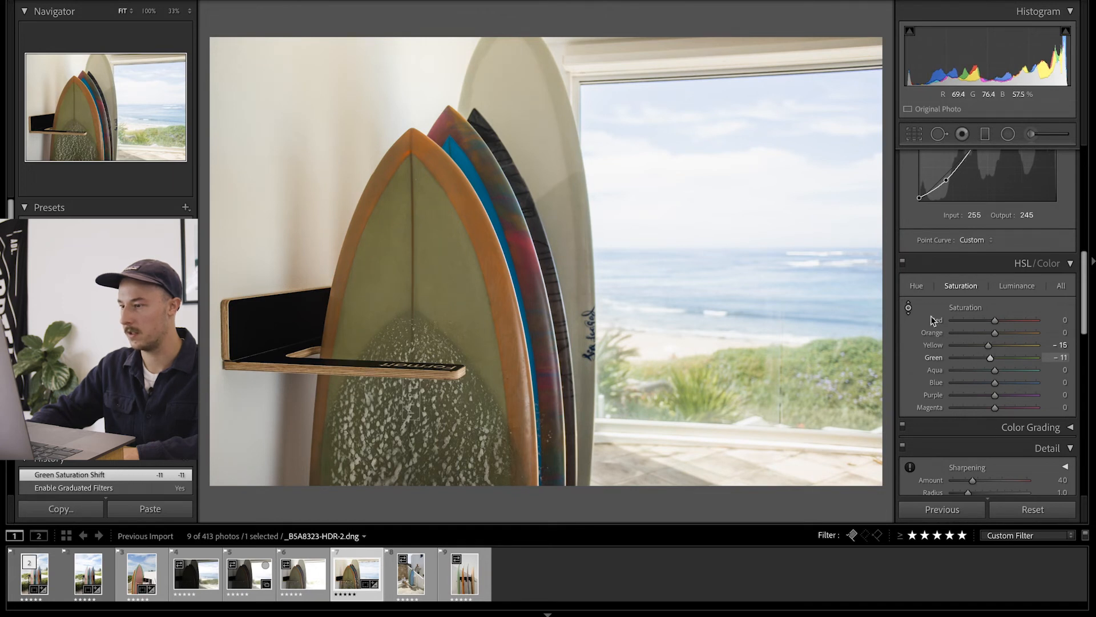
Step: Sample the ocean to shift the aqua hue to -9 and blue hue to -8, and lower the aqua and blue saturation to -2
click(916, 286)
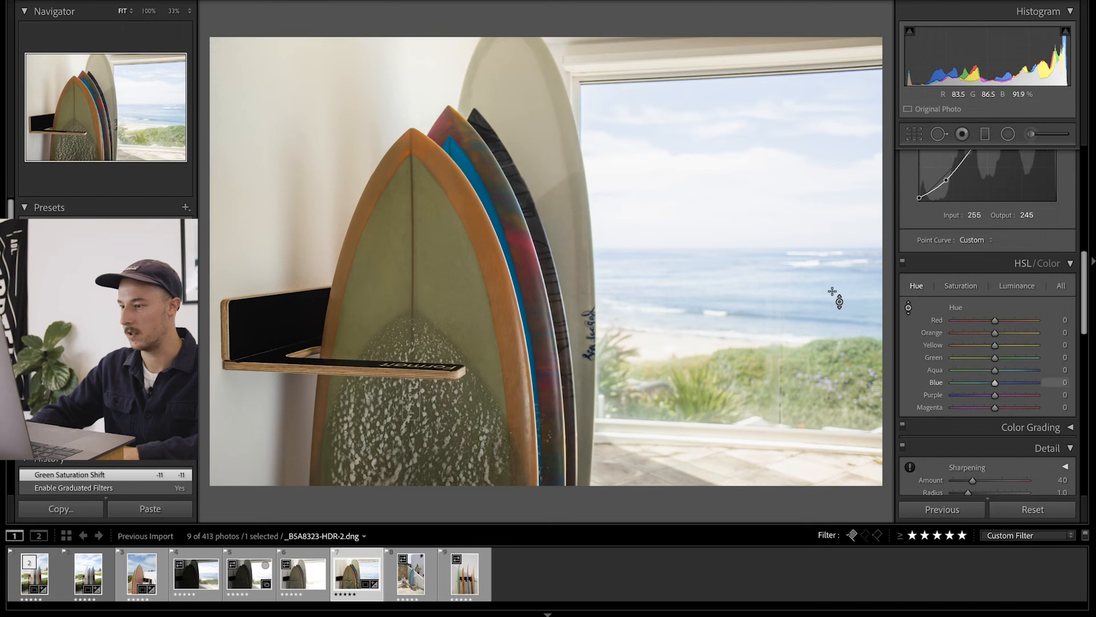
drag(793, 311, 794, 319)
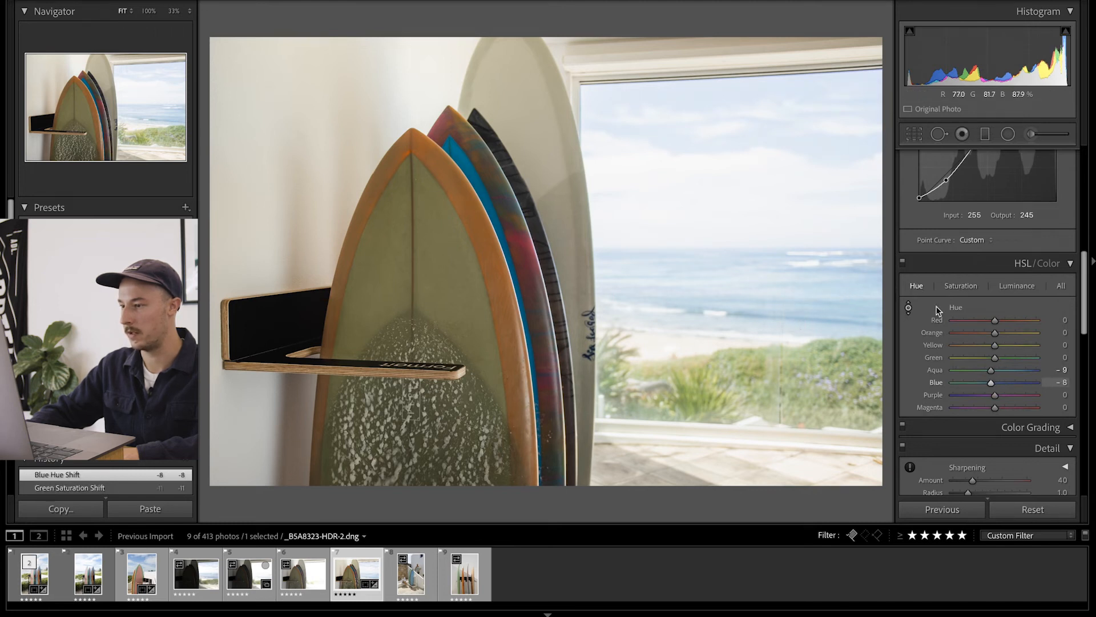
click(964, 285)
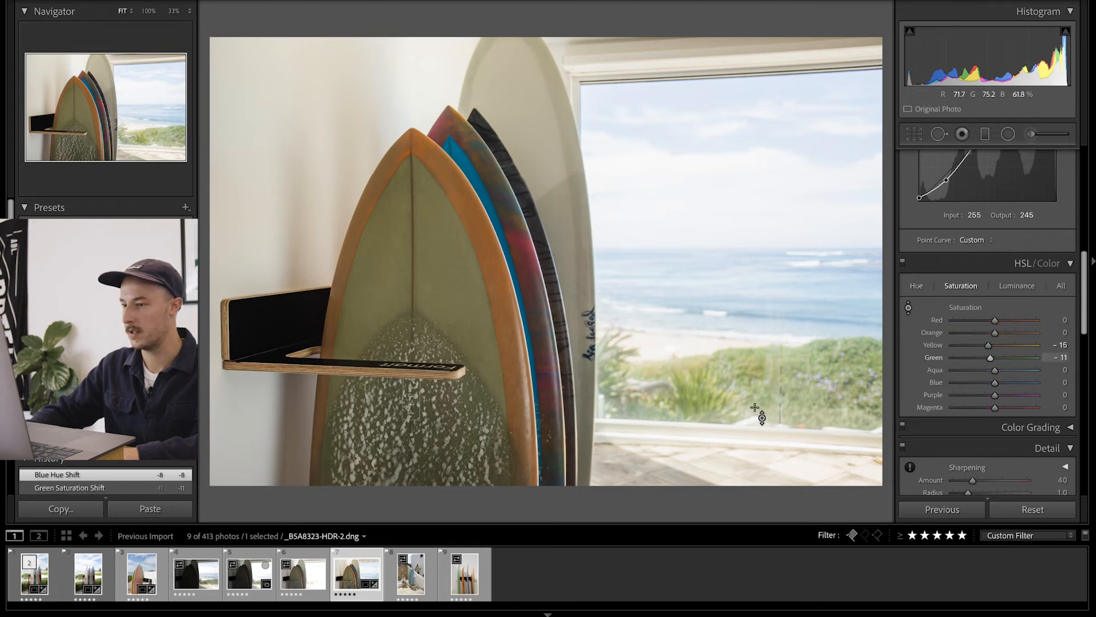
scroll(1013, 377, up, 1)
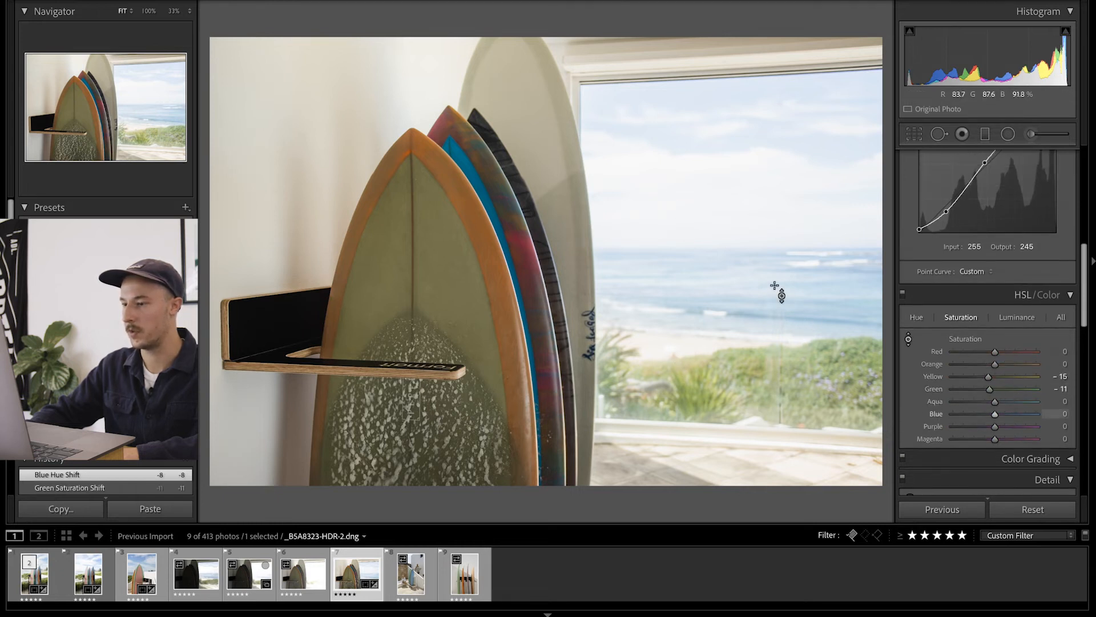
drag(790, 335, 790, 341)
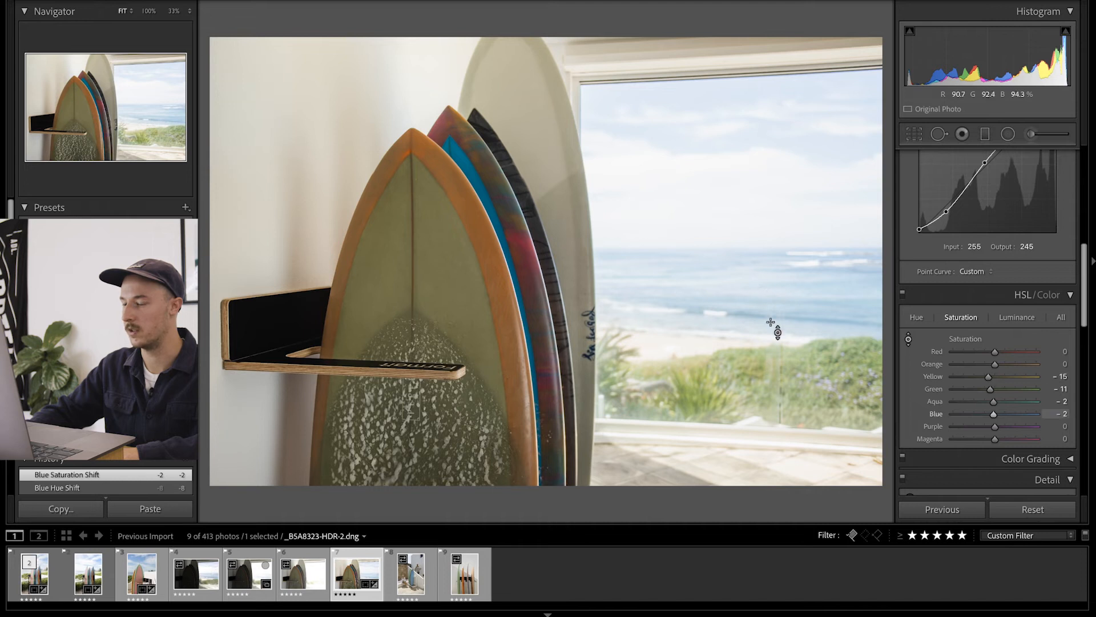
Step: Set the white balance temperature of the merged HDR surfboard photo to 5,200
scroll(926, 371, up, 2)
scroll(926, 371, up, 8)
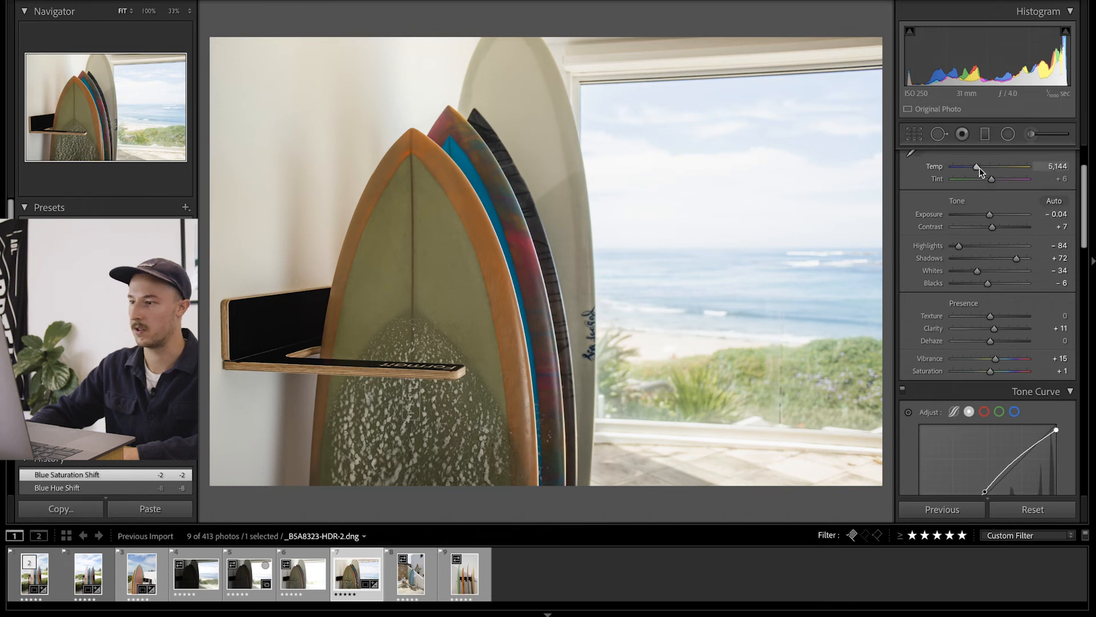
drag(977, 167, 980, 170)
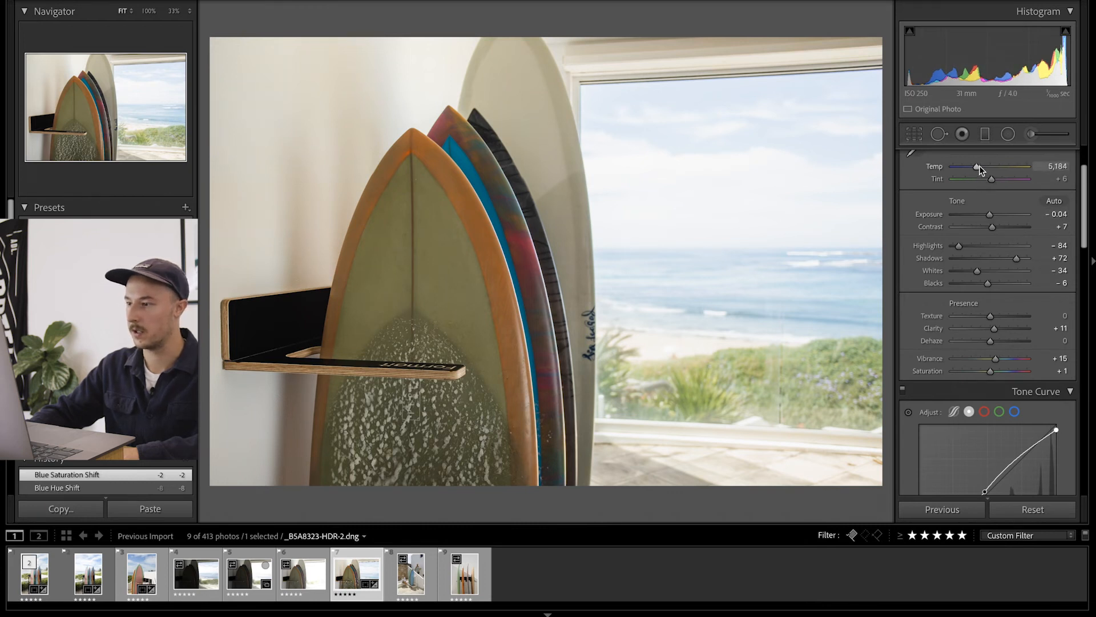
click(1061, 166)
text(5200)
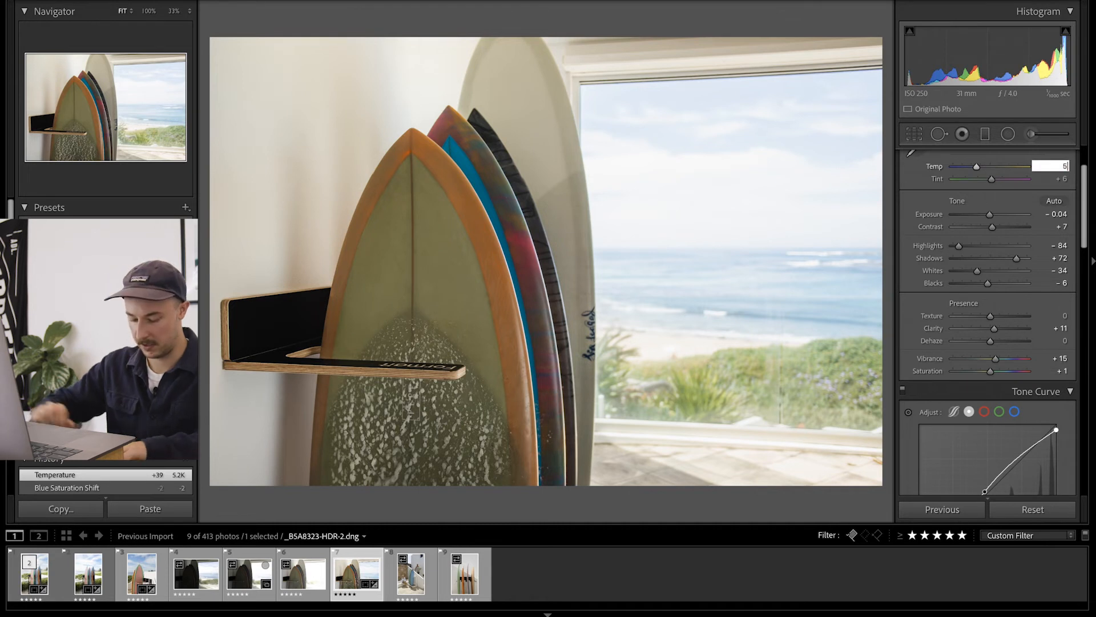
key(Return)
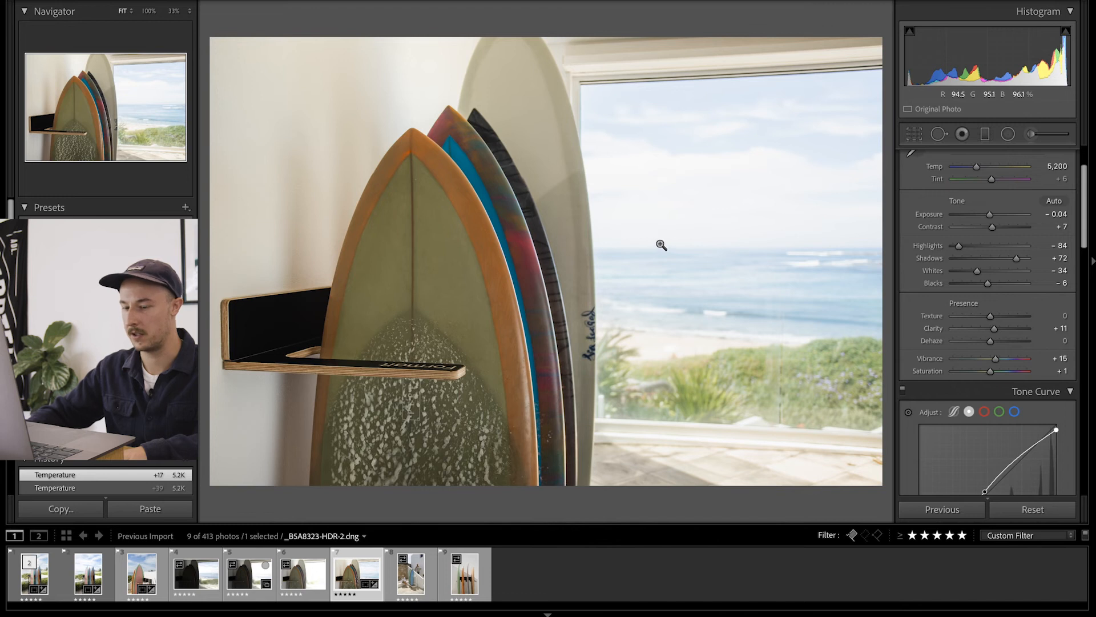
Step: Compare the HDR photo before and after the edits, switching between side-by-side and single view
key(y)
key(y)
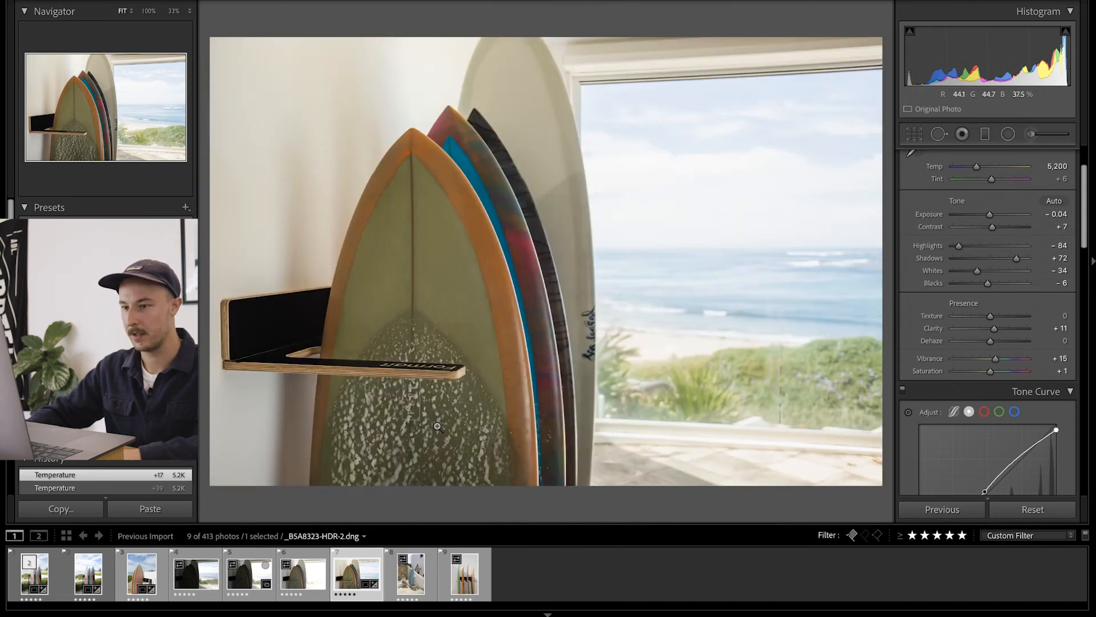
key(y)
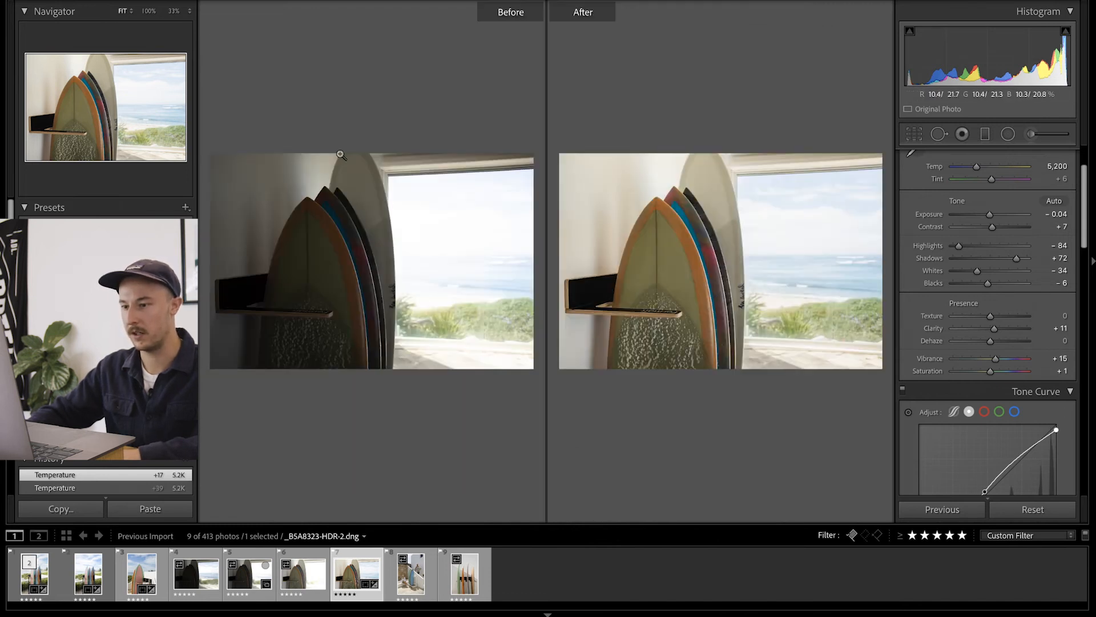
key(y)
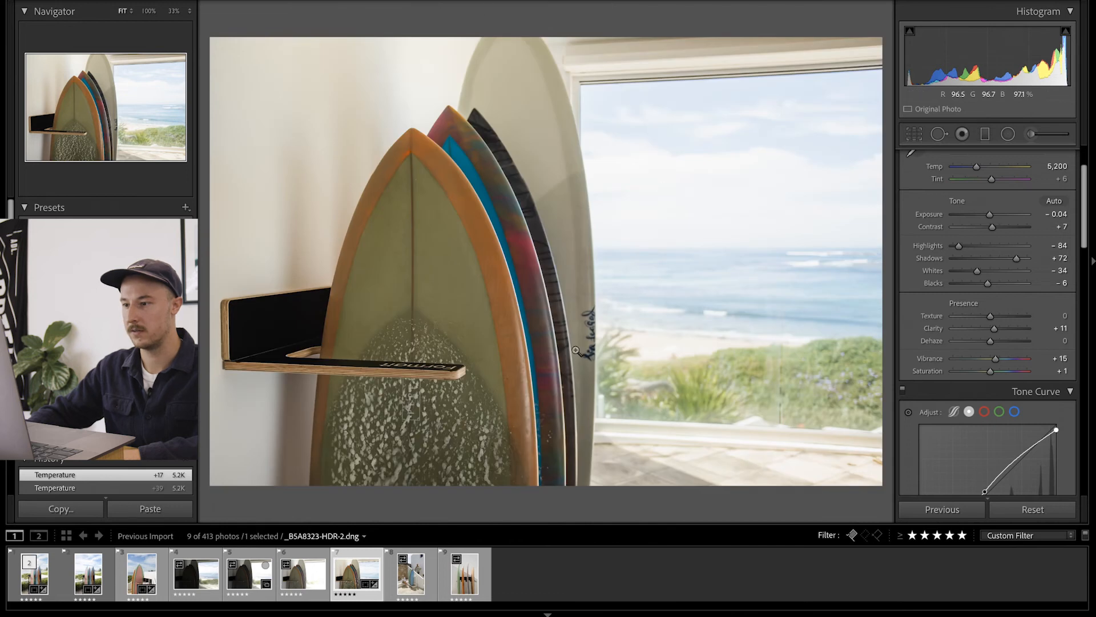
key(y)
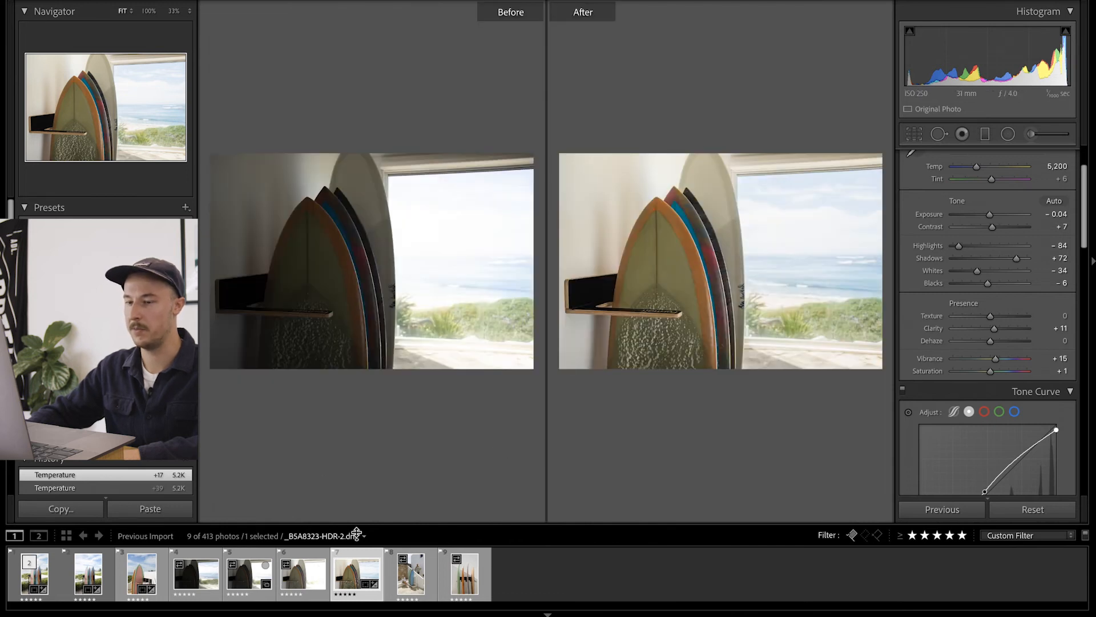
Step: Review the three bracketed source exposures against the merged HDR photo, and return to the single view of the HDR
click(206, 575)
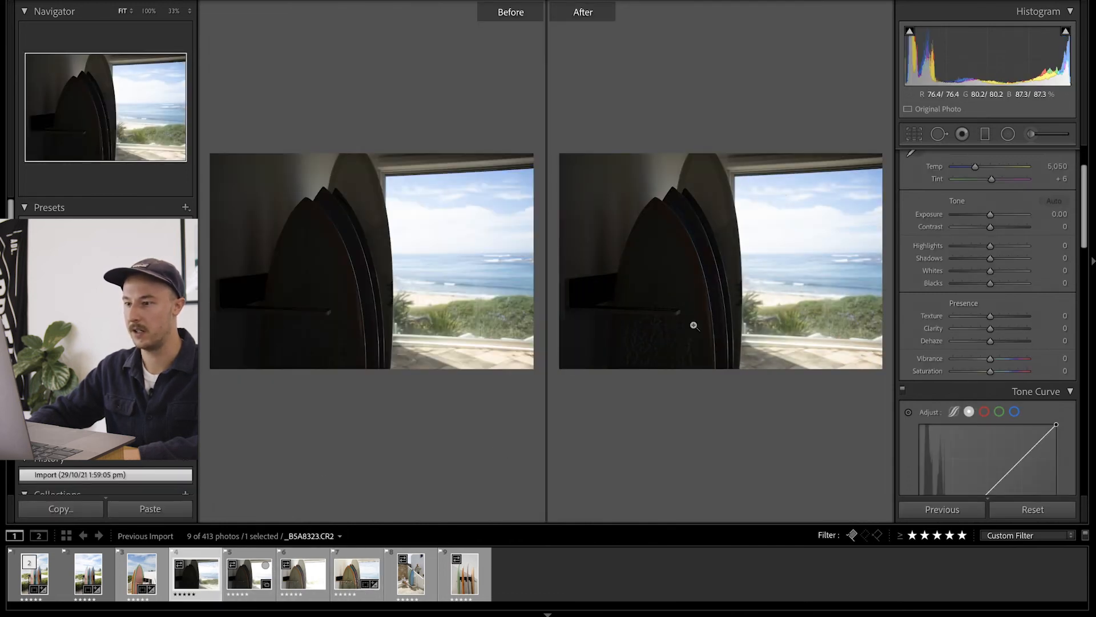
click(246, 577)
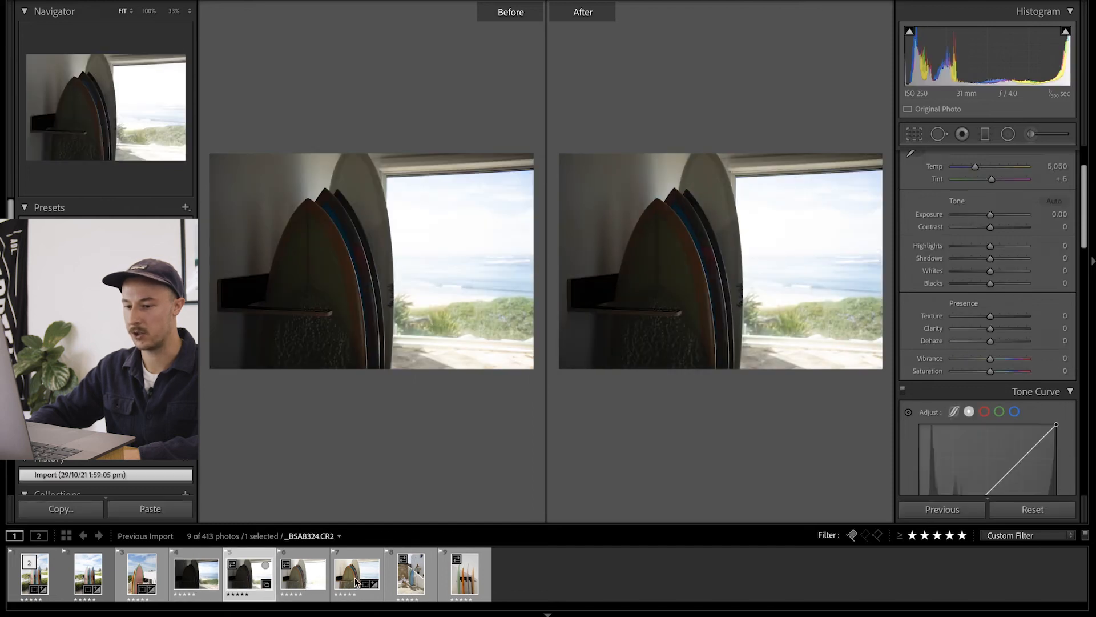
click(306, 583)
click(360, 577)
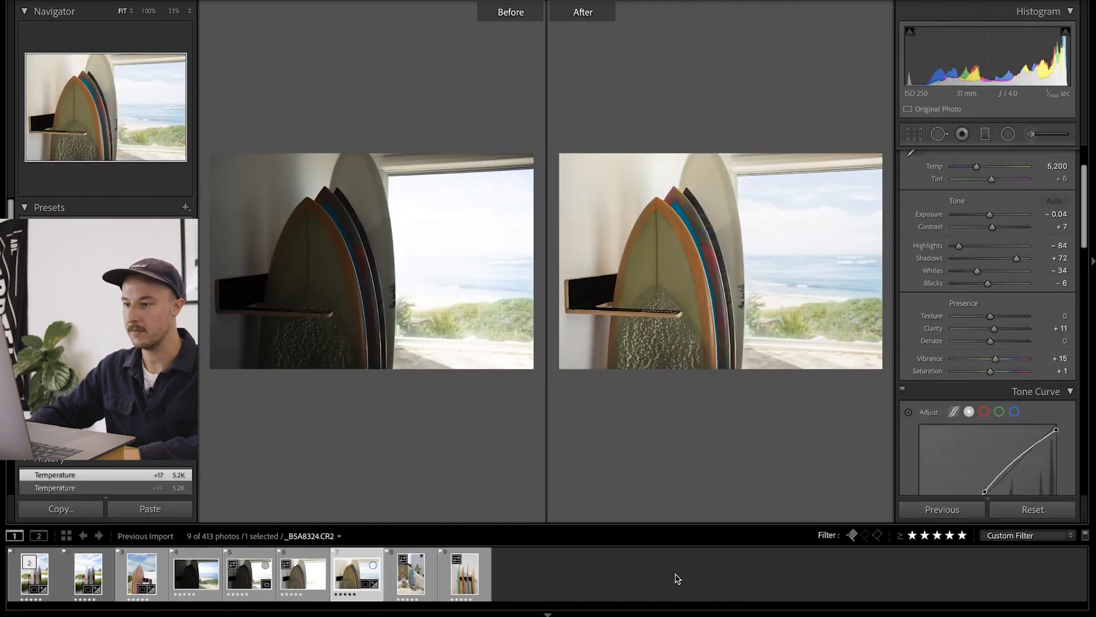
key(y)
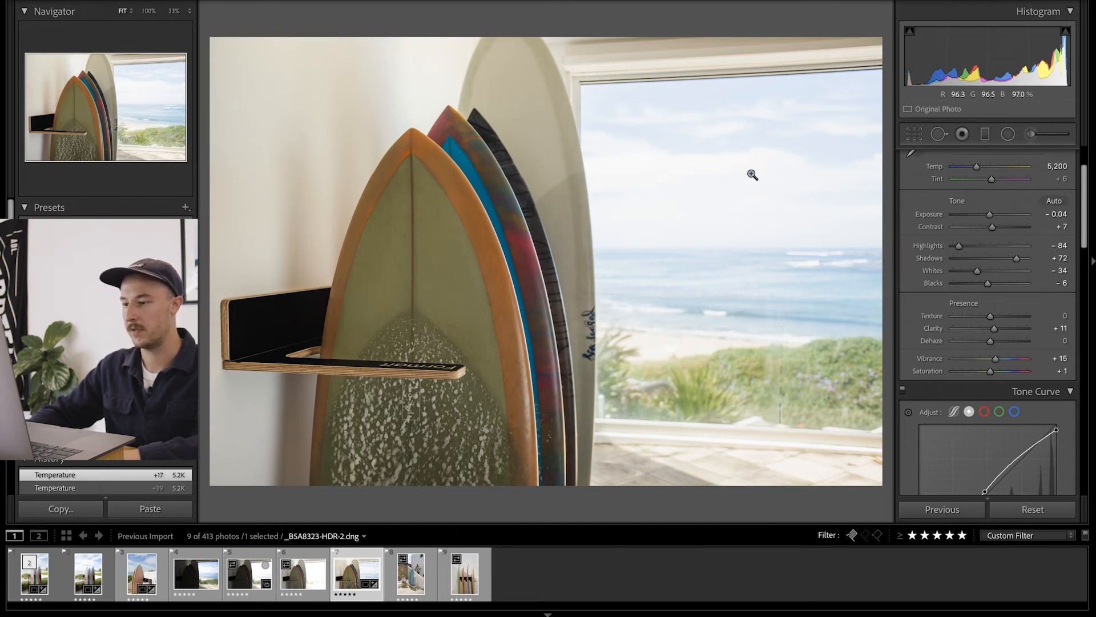
Step: Inspect the window sill and paving in the HDR photo's lower corner at 100%, and return to the full view
click(834, 468)
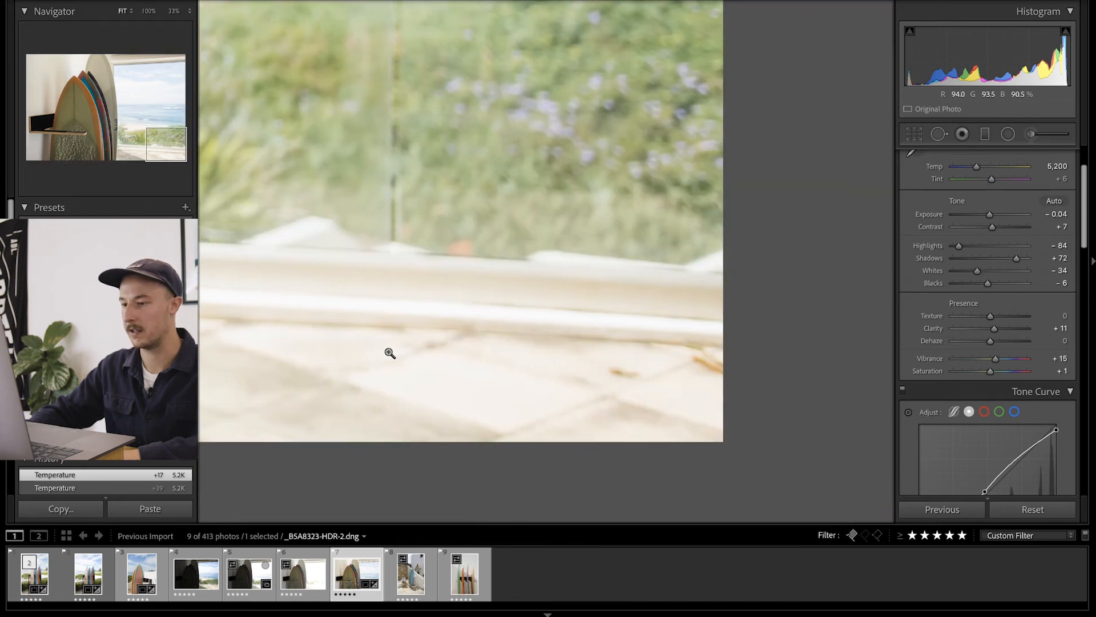
click(379, 348)
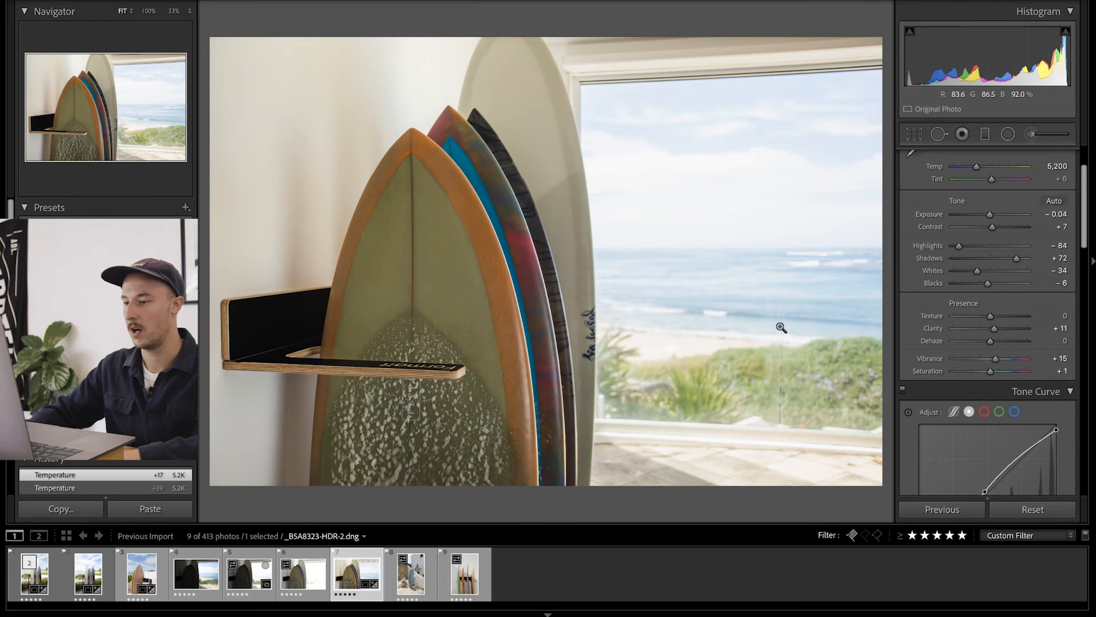
drag(846, 455, 614, 335)
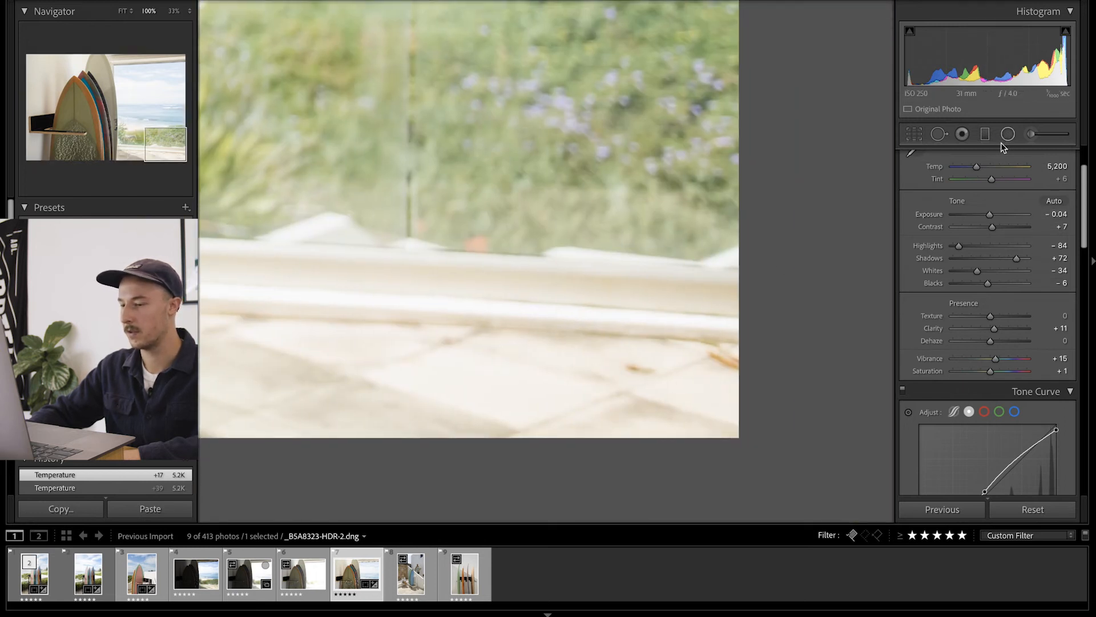
click(448, 365)
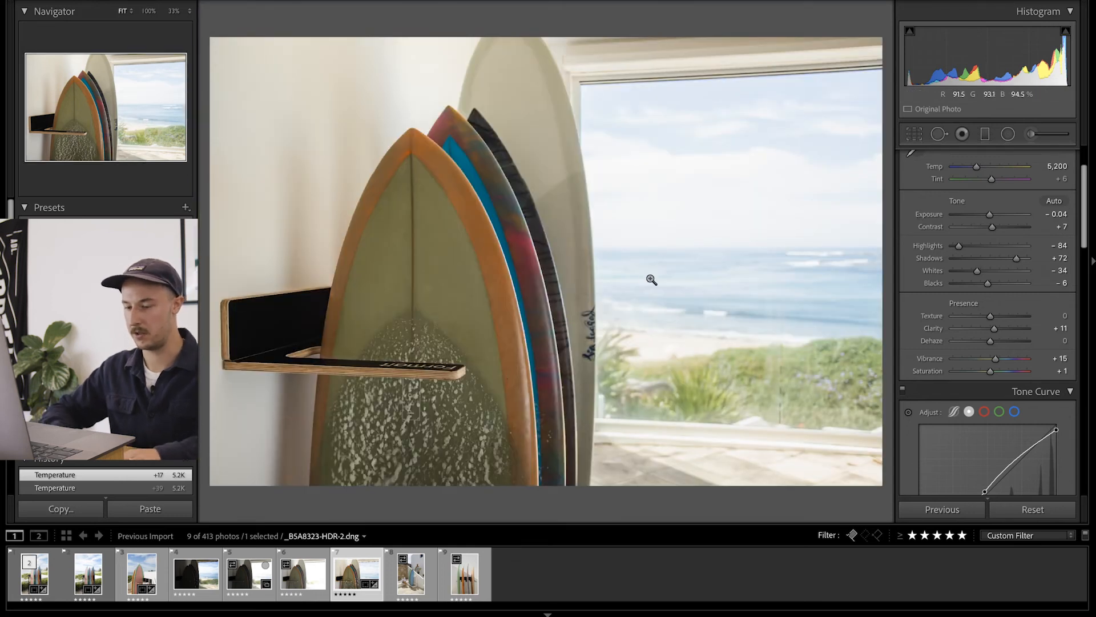
Step: Copy the develop settings from the pink surfboard photo and paste them onto the courtyard photo of the two people
key(Right)
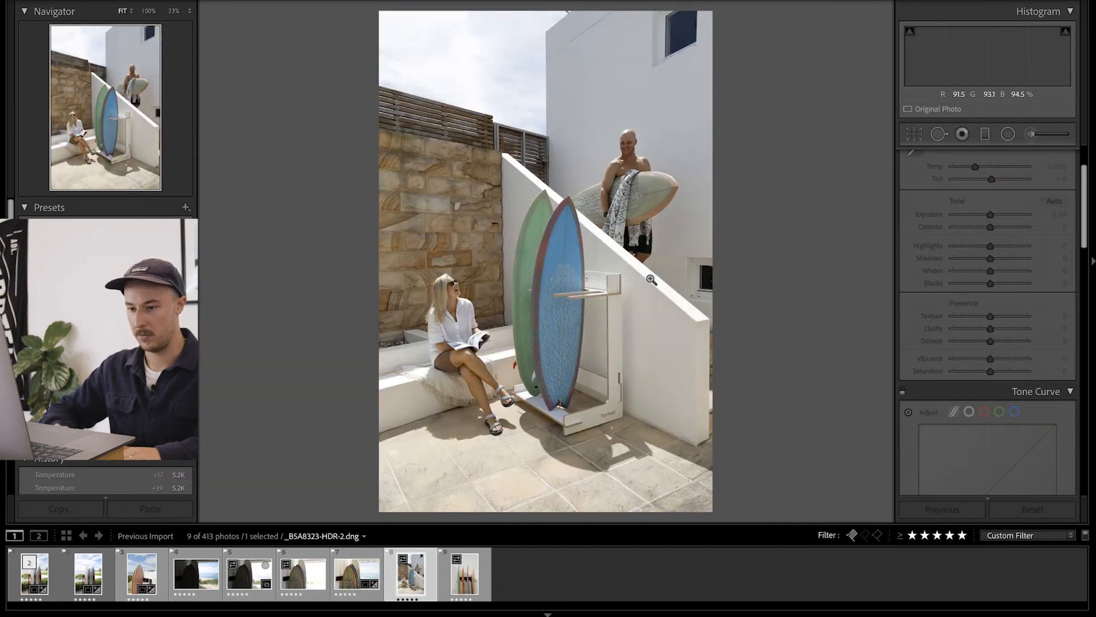
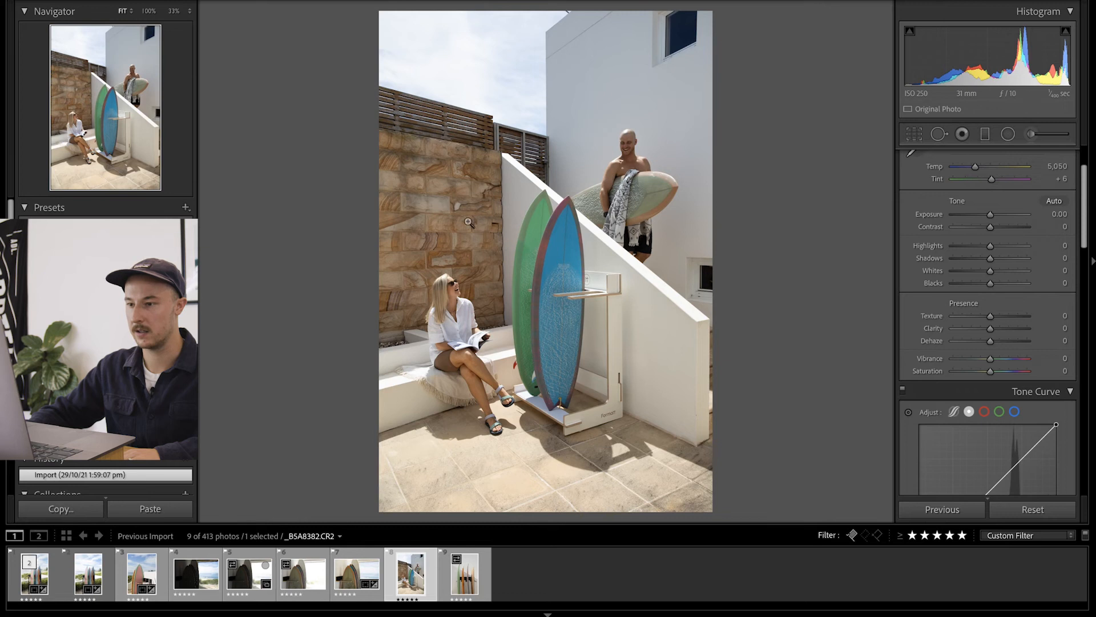
click(143, 574)
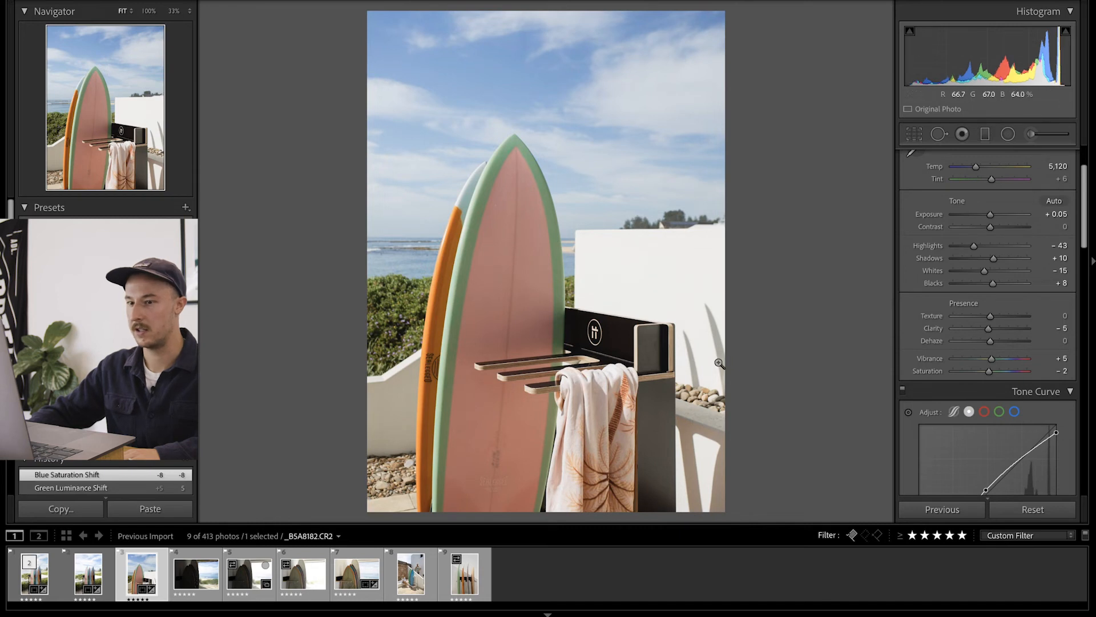
key(super+shift+c)
key(Return)
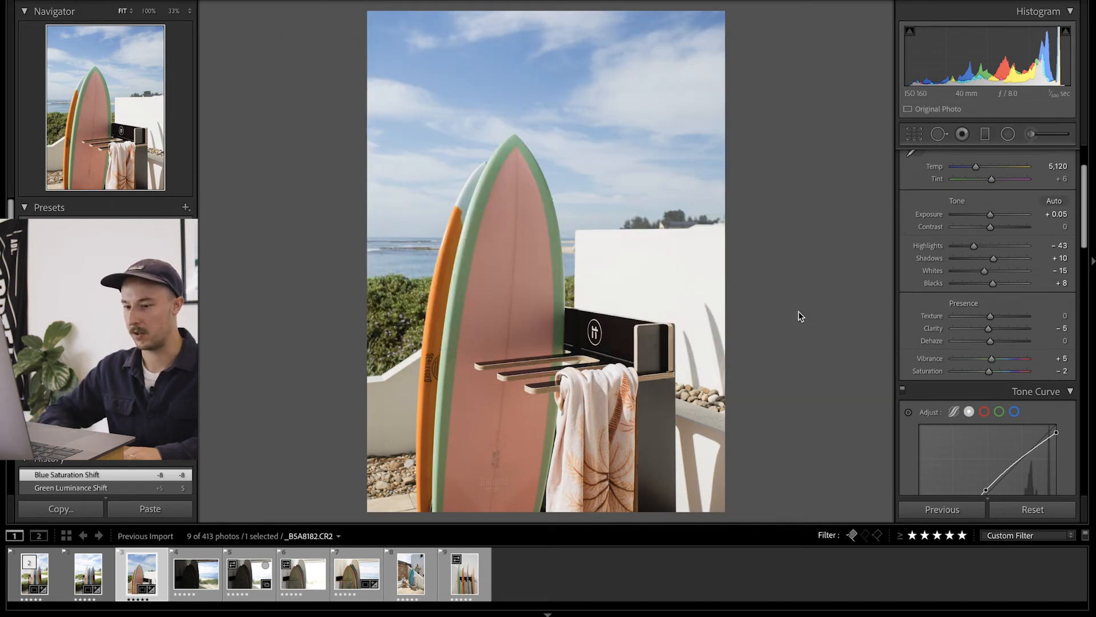
click(411, 574)
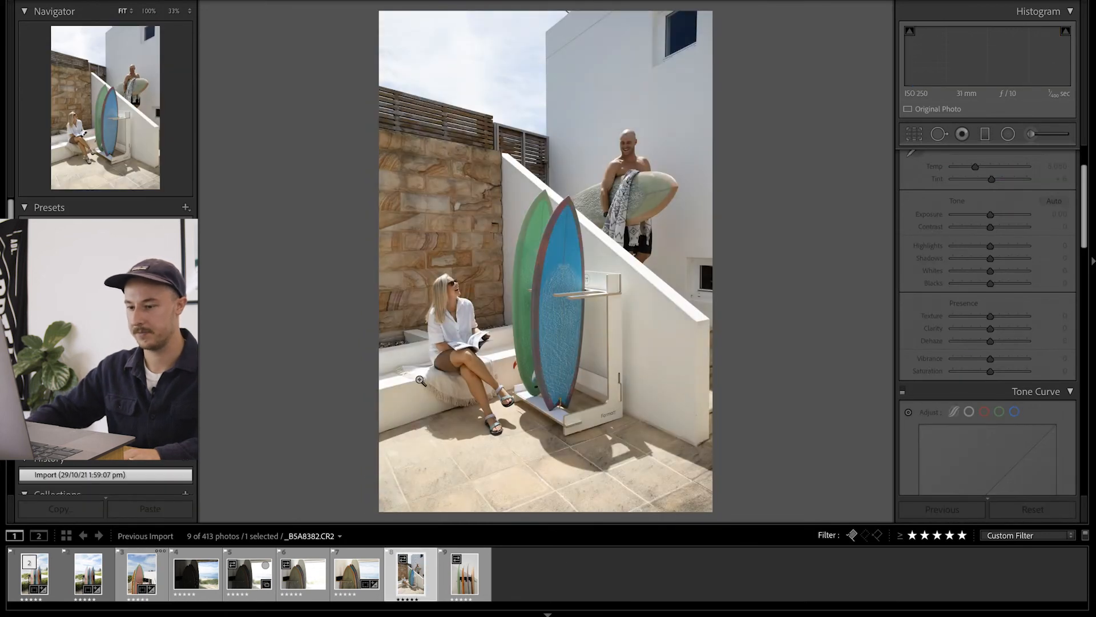
key(super+shift+v)
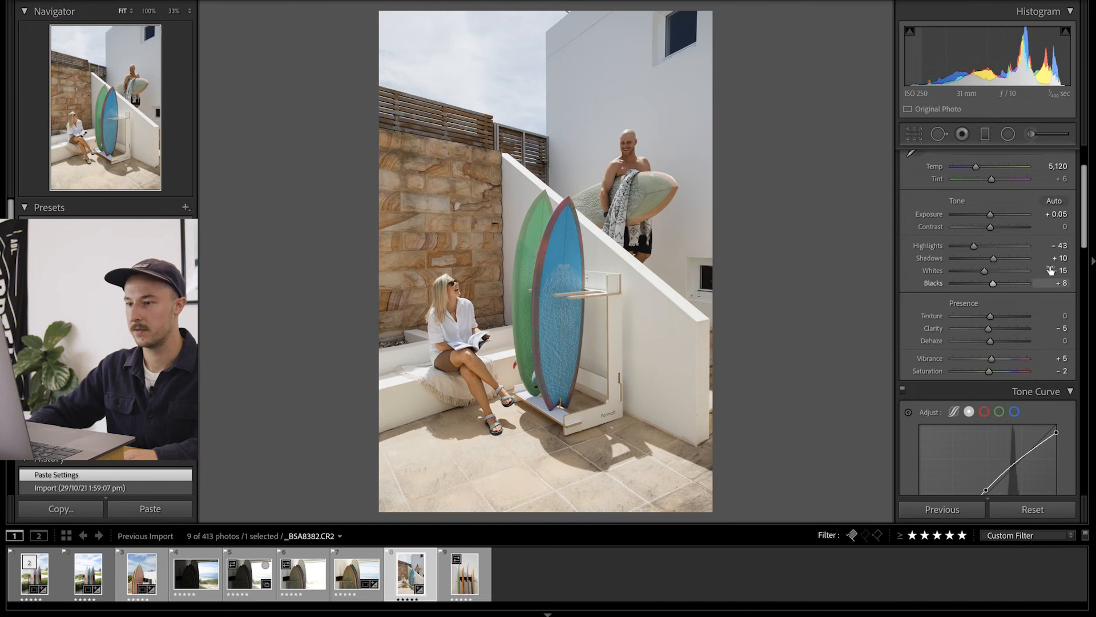
Step: Reset the courtyard photo's saturation to 0, raise its vibrance to +12, and set its temperature to 5,230
double_click(991, 372)
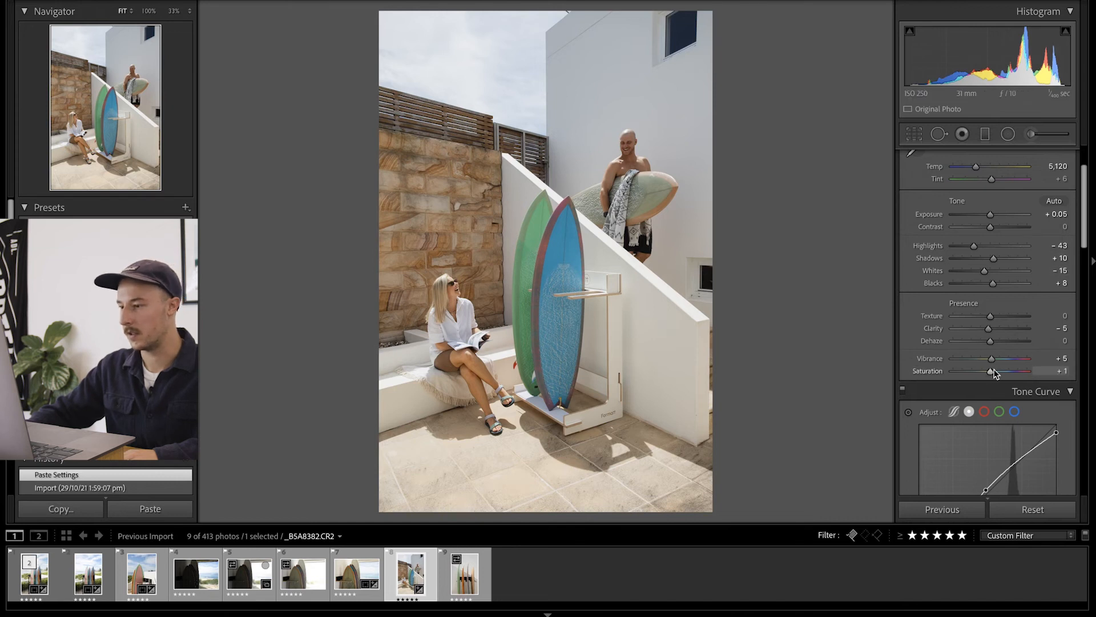
double_click(994, 371)
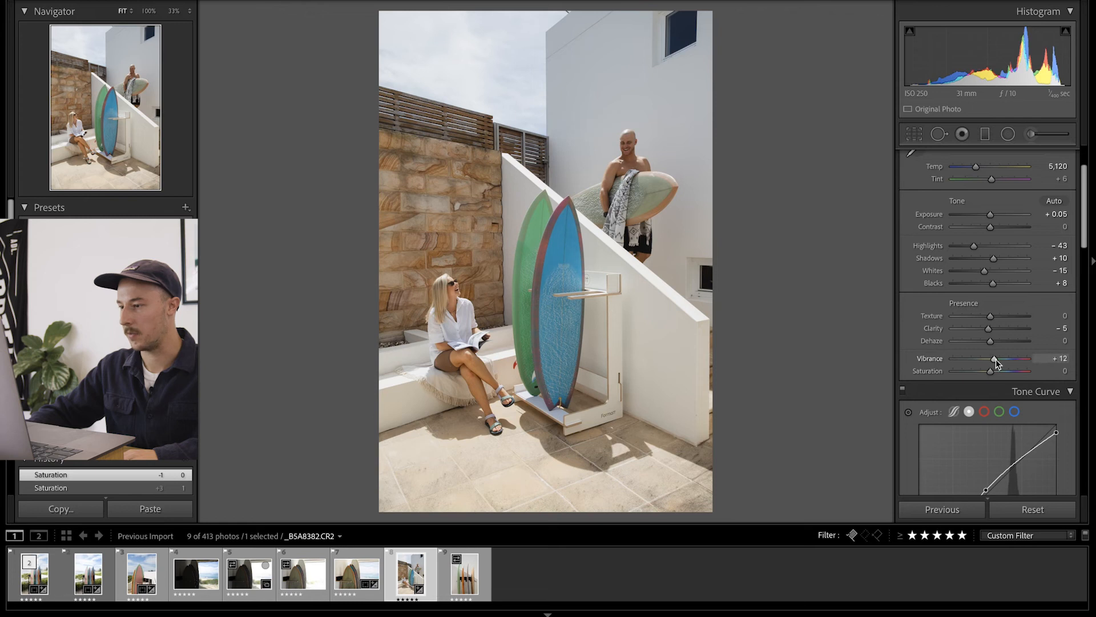
drag(976, 166, 977, 166)
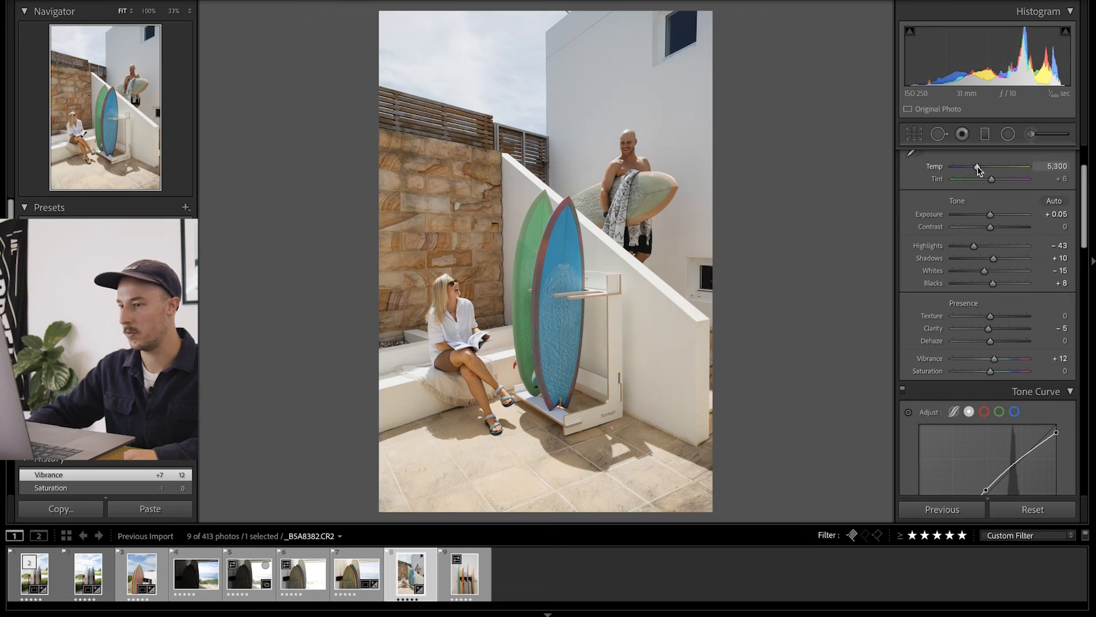
click(1059, 166)
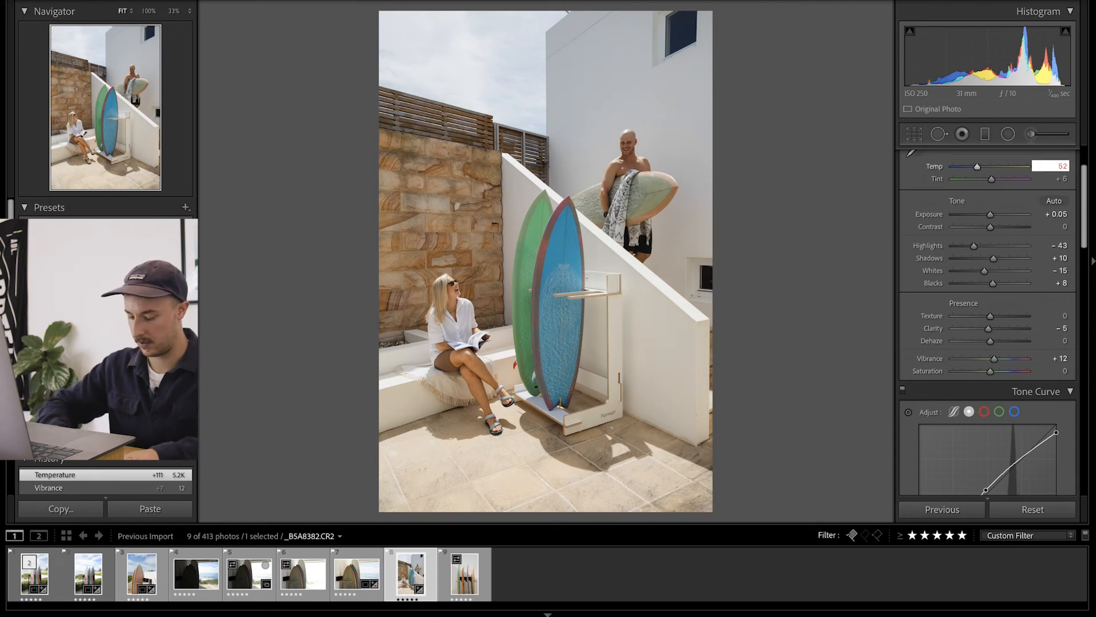
text(5230)
key(Return)
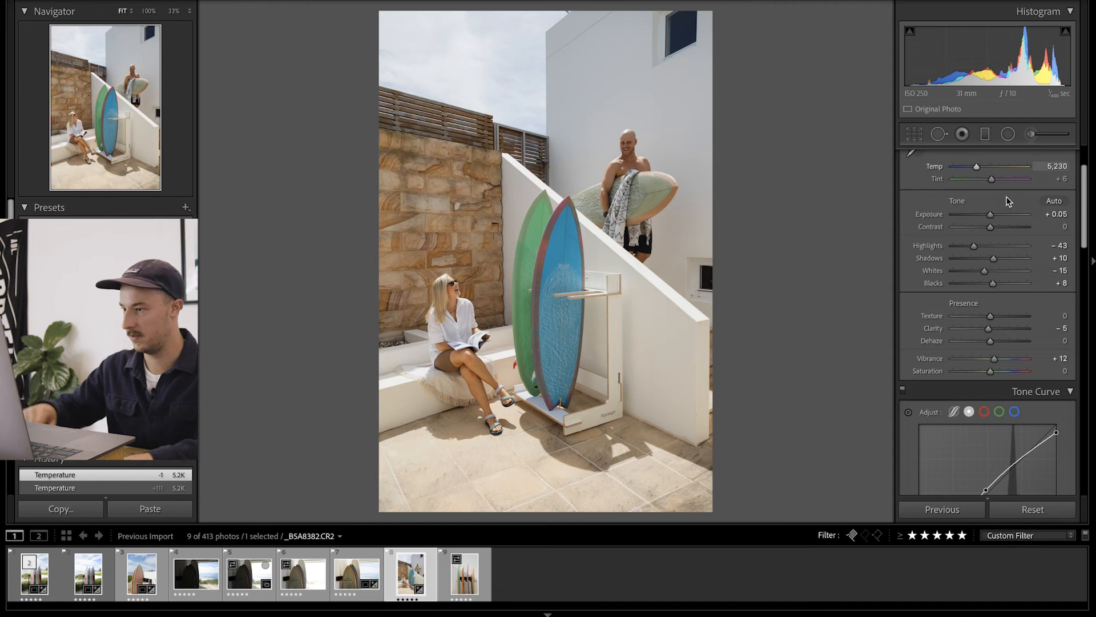
Step: Straighten the courtyard photo with a crop angle of 0.43 and trim the crop inward from both sides and the top
click(912, 134)
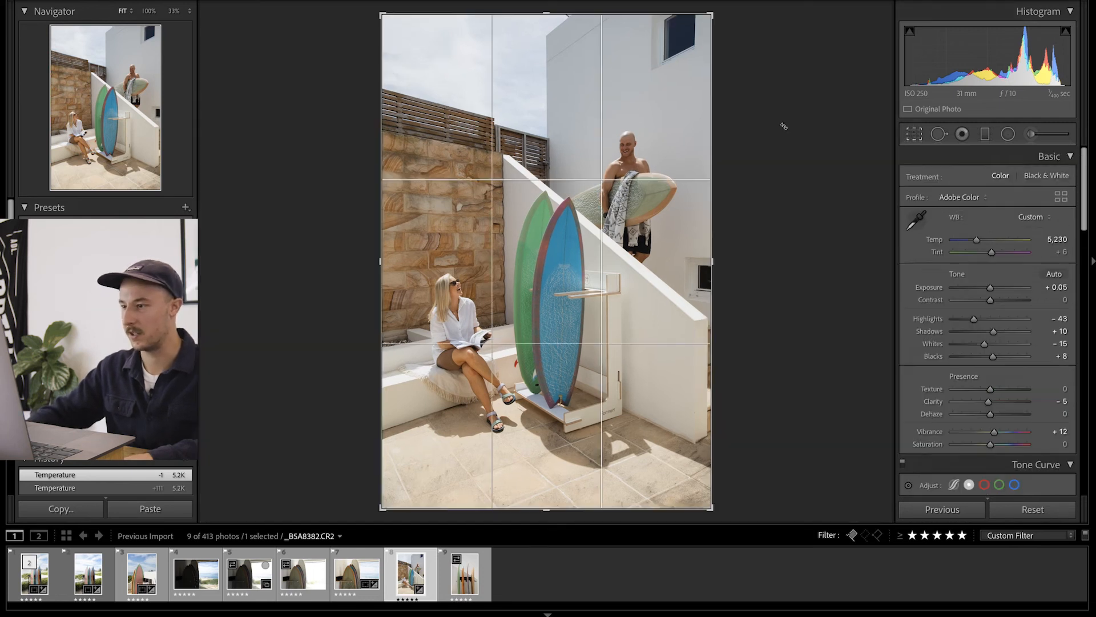
drag(770, 117, 771, 116)
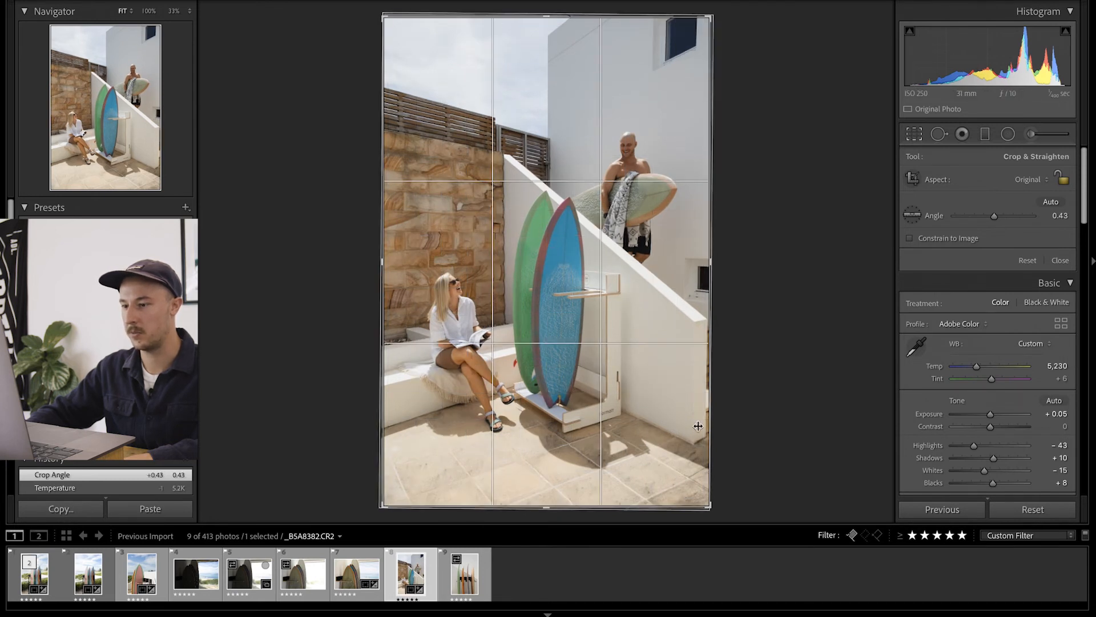
drag(710, 295, 707, 294)
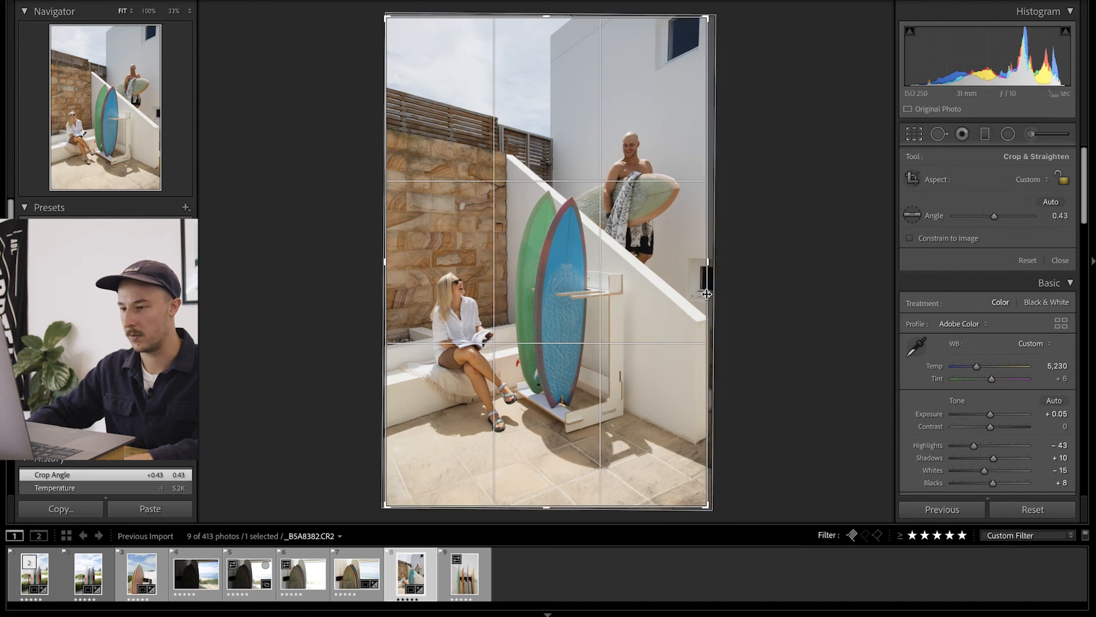
drag(387, 261, 399, 265)
drag(543, 16, 544, 26)
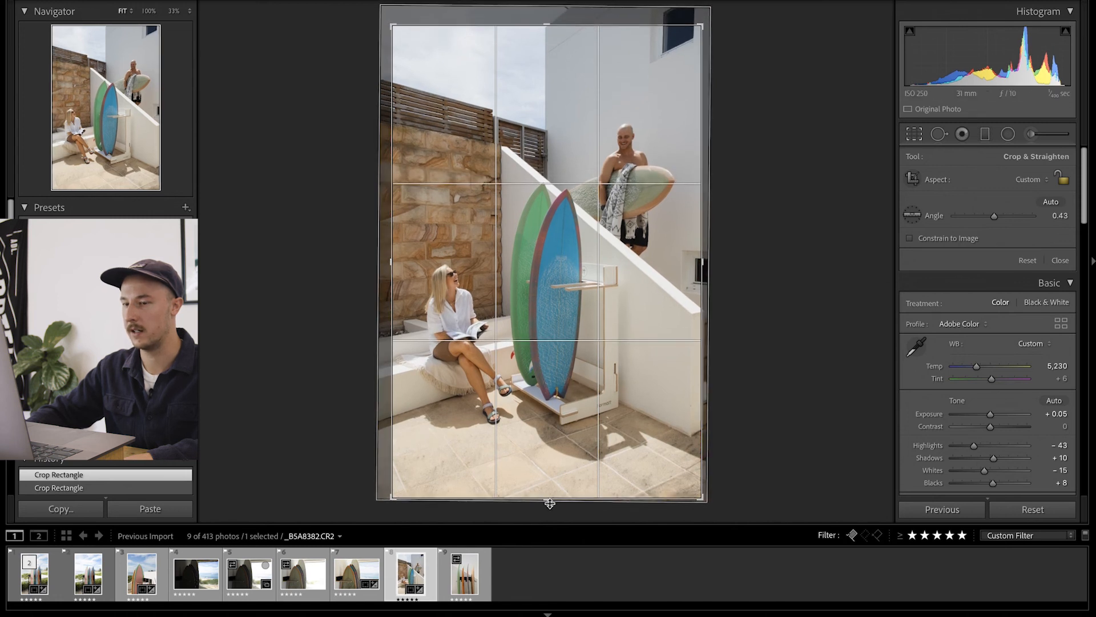
Step: Trim the courtyard photo's crop upward from the bottom to remove some foreground paving, and apply the crop
drag(546, 498, 548, 470)
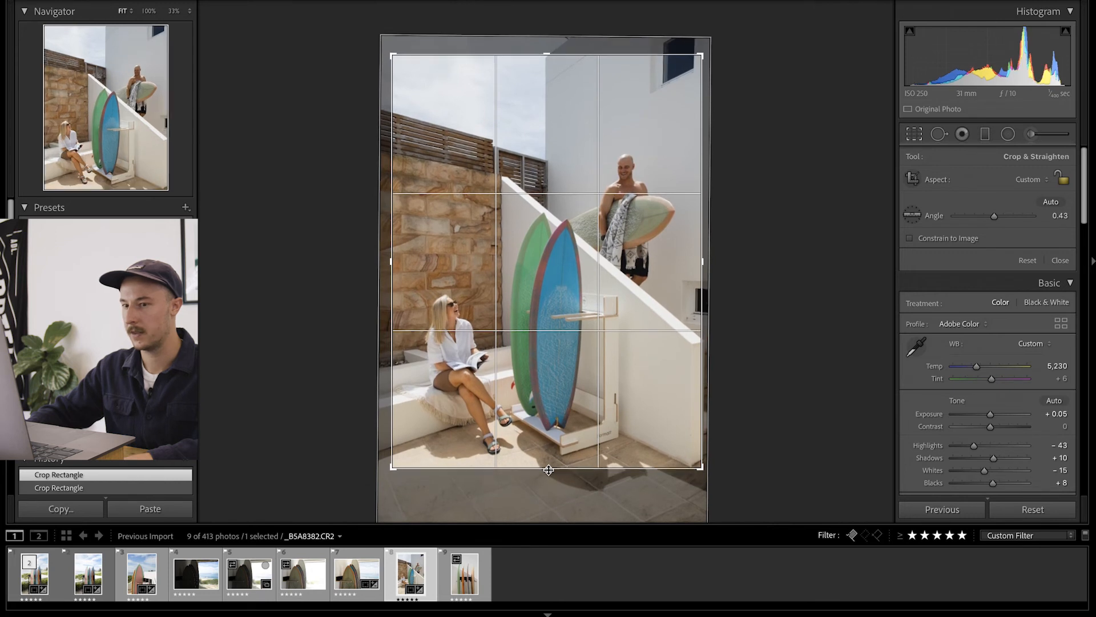
drag(545, 467, 547, 492)
mouse_move(389, 247)
mouse_down()
mouse_move(379, 250)
mouse_move(398, 254)
mouse_move(389, 259)
mouse_up()
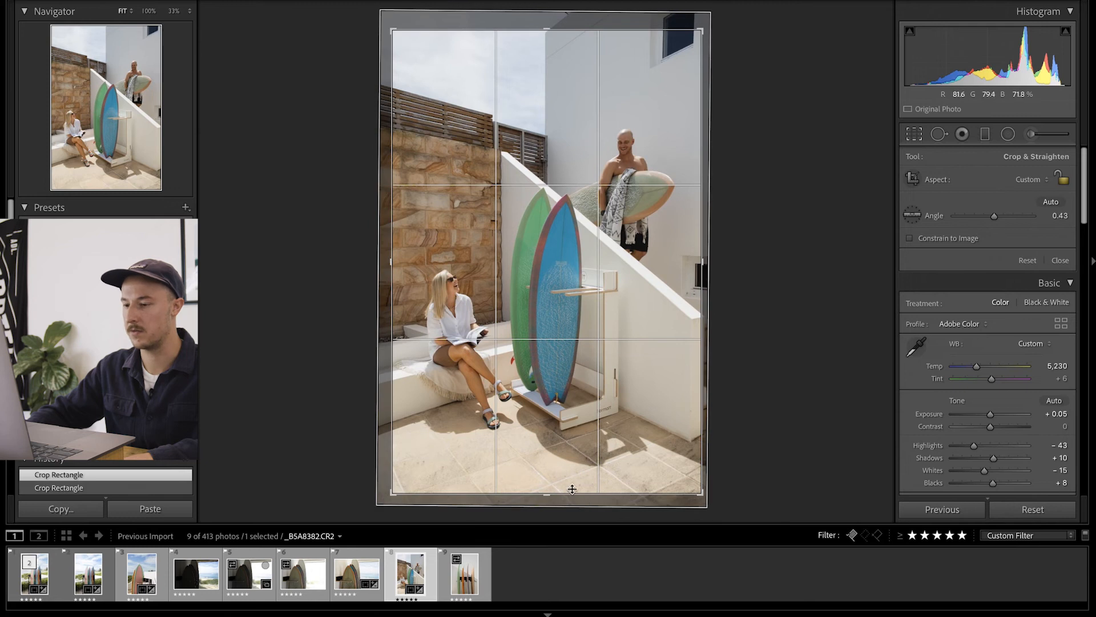
mouse_move(554, 492)
mouse_down()
mouse_move(552, 464)
mouse_move(553, 493)
mouse_up()
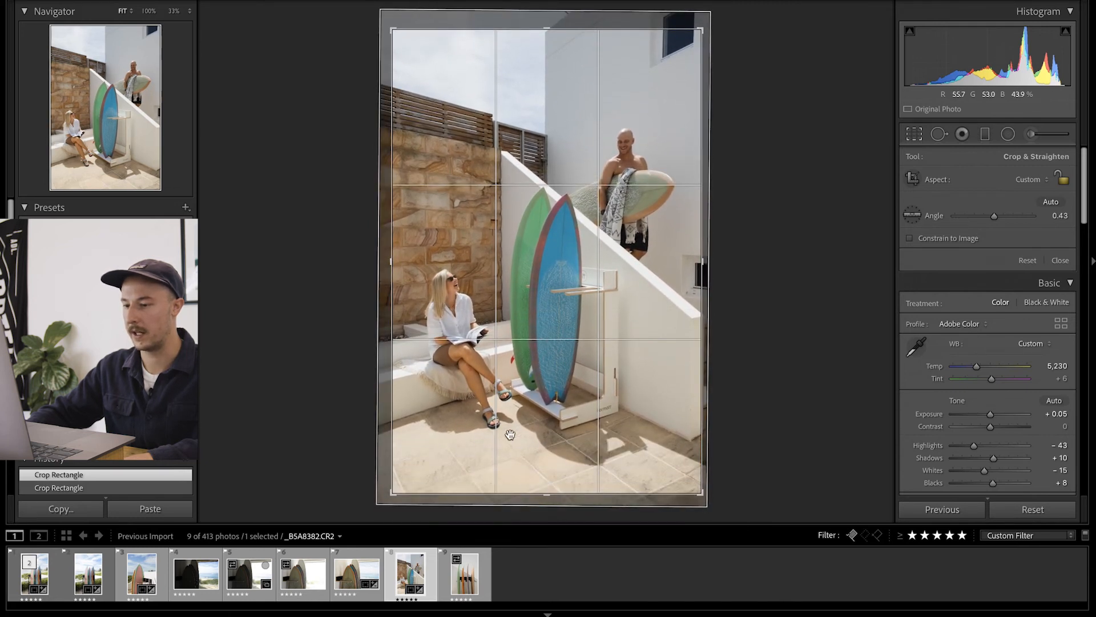
drag(547, 28, 551, 32)
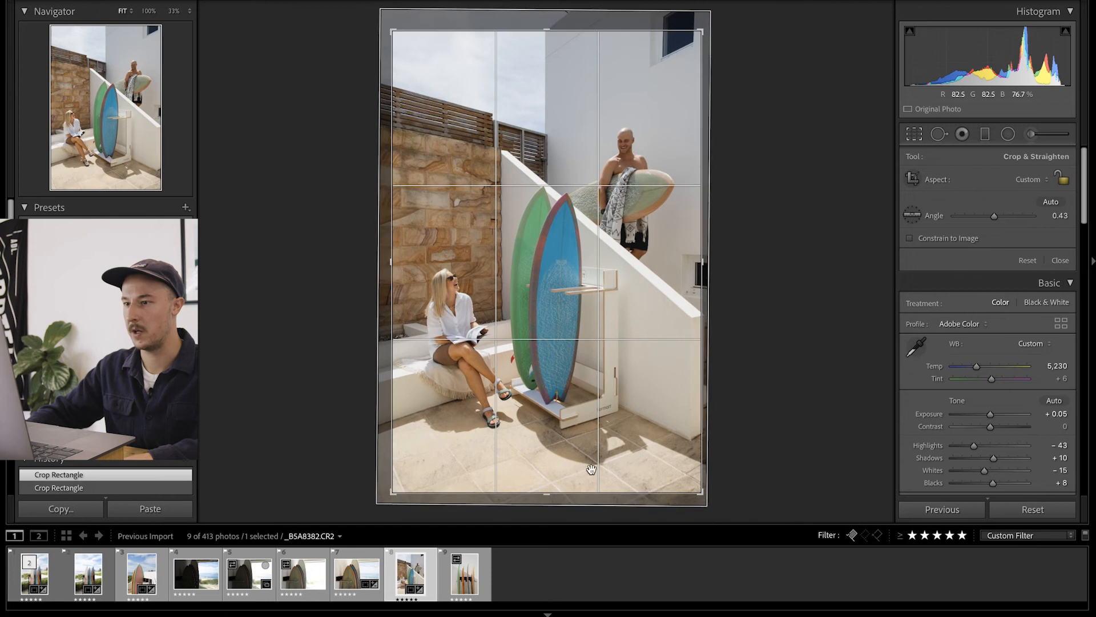
drag(551, 487, 551, 476)
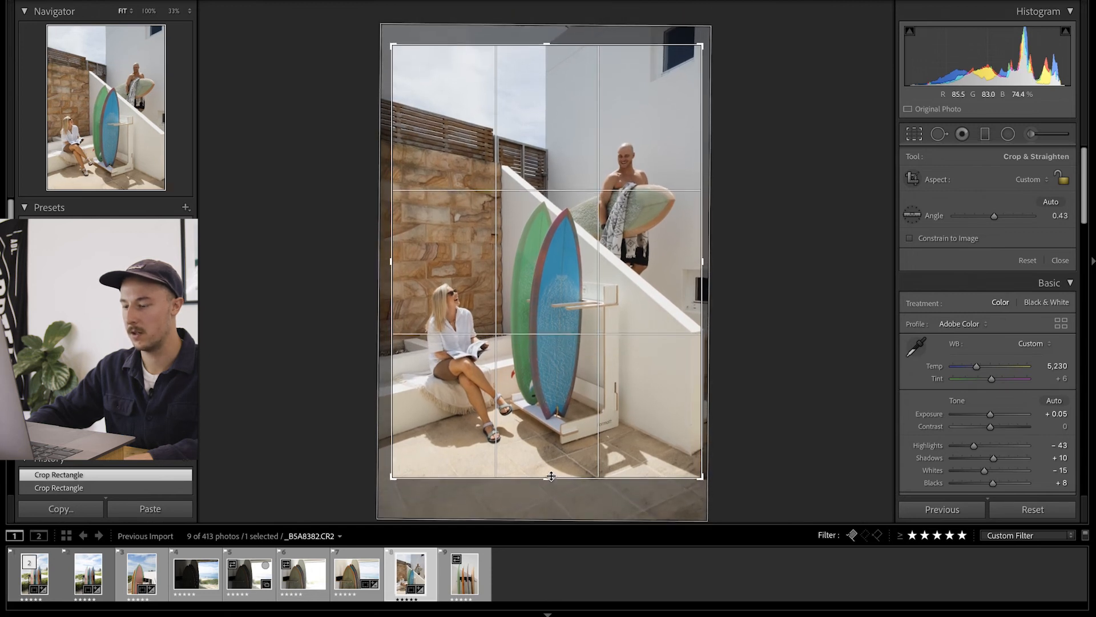
key(Return)
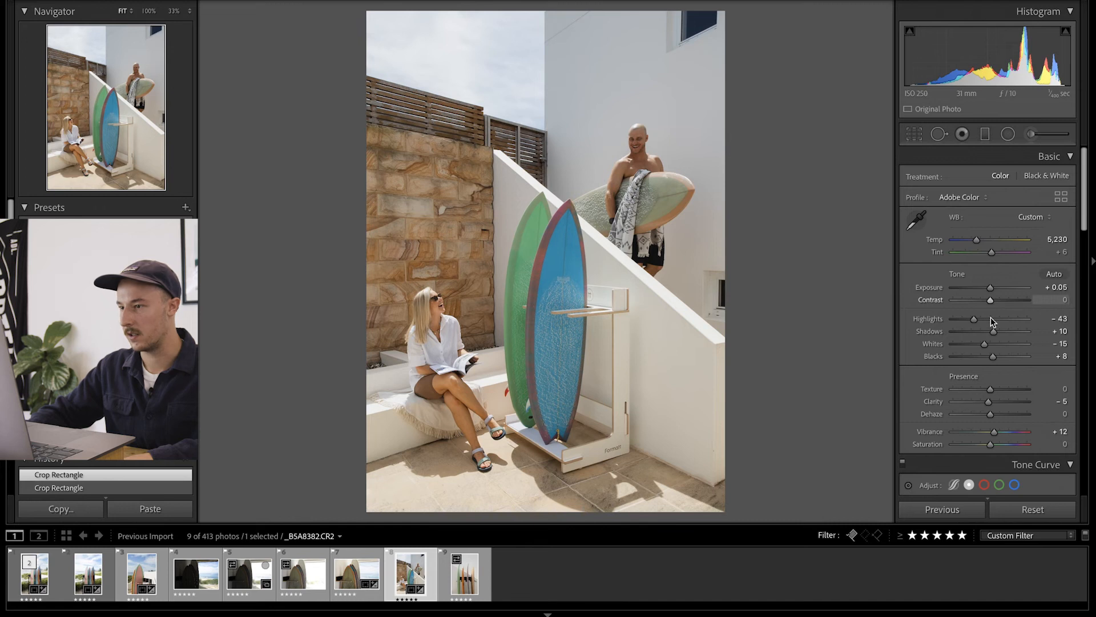
Step: Set the courtyard photo's contrast to +3 and shape its tone curve with points at input 124, output 140 and input 51, output 47
drag(991, 299, 993, 300)
scroll(1002, 320, down, 4)
scroll(1006, 324, down, 1)
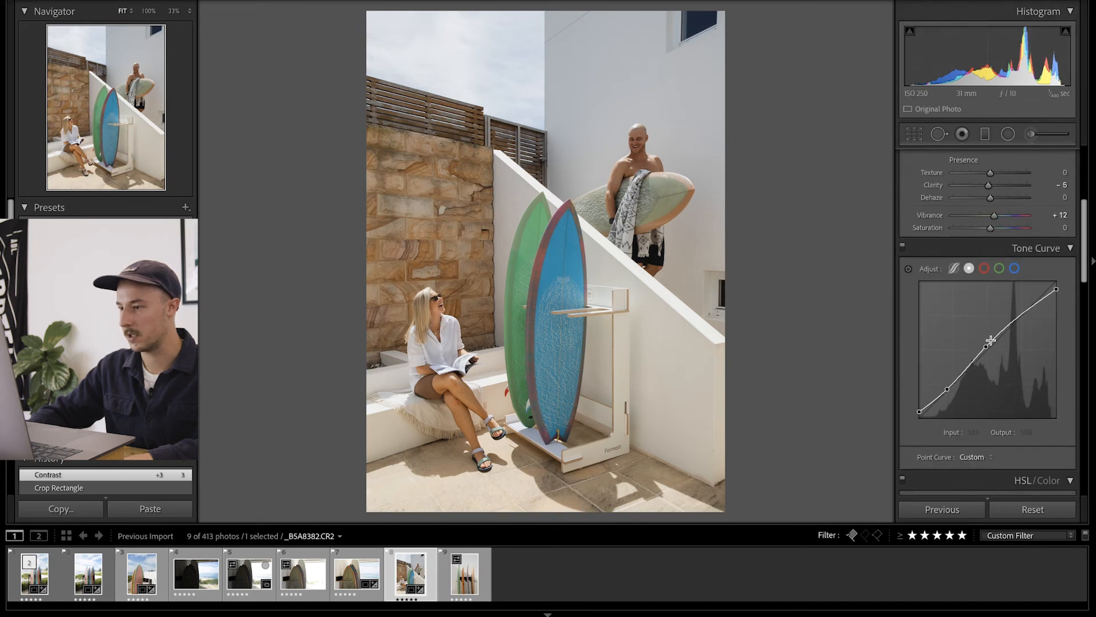
drag(985, 346, 989, 328)
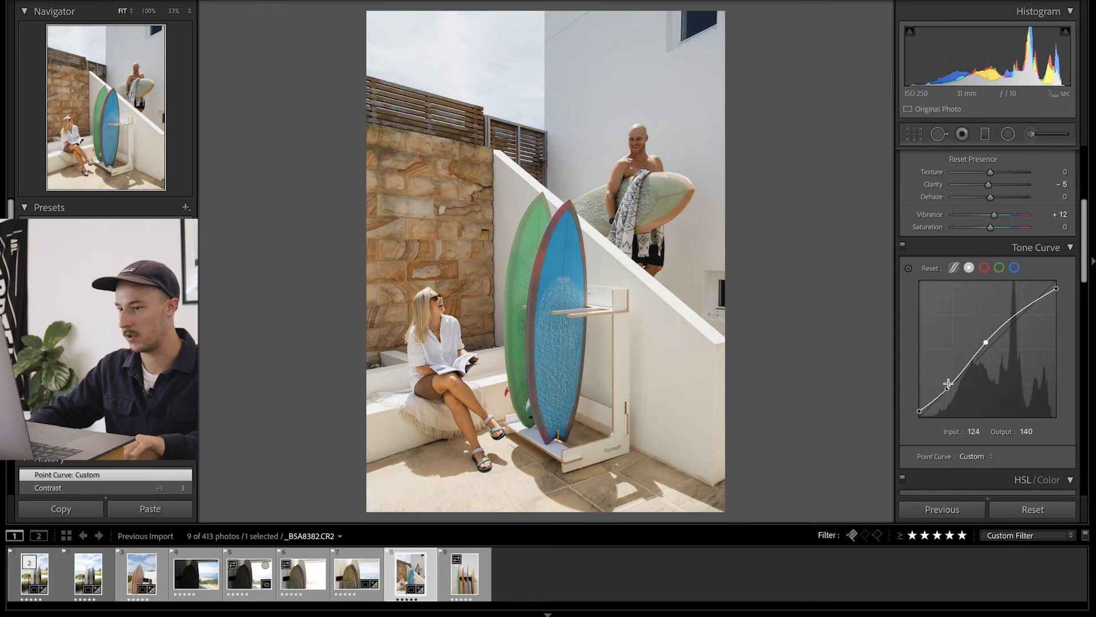
drag(948, 391, 947, 404)
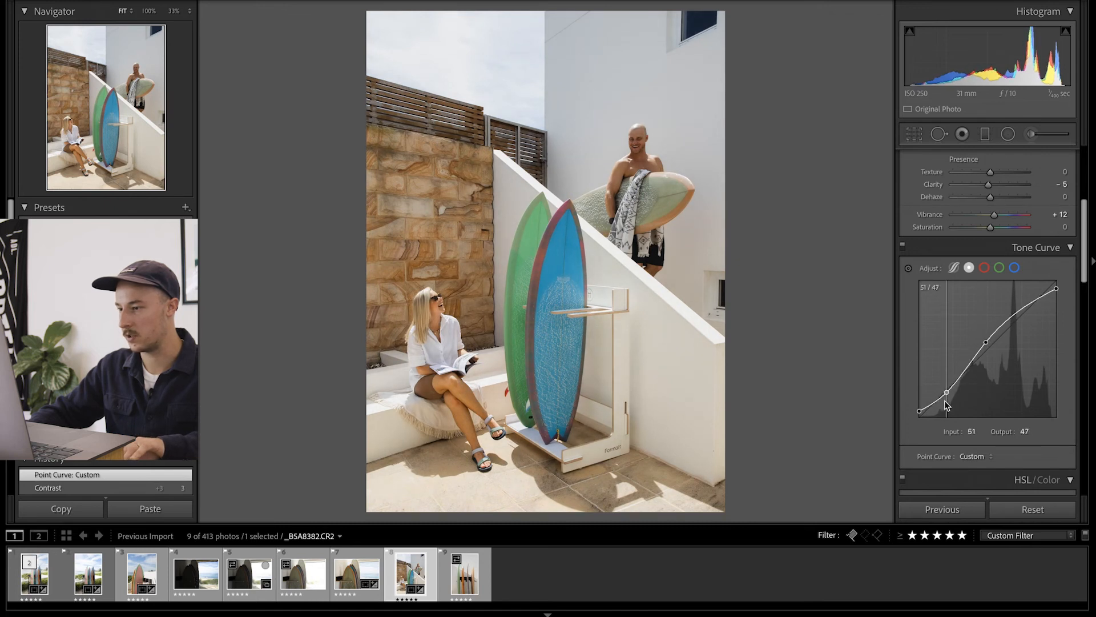
Step: Compare the courtyard photo with the tone curve disabled and enabled, leaving it enabled
click(902, 246)
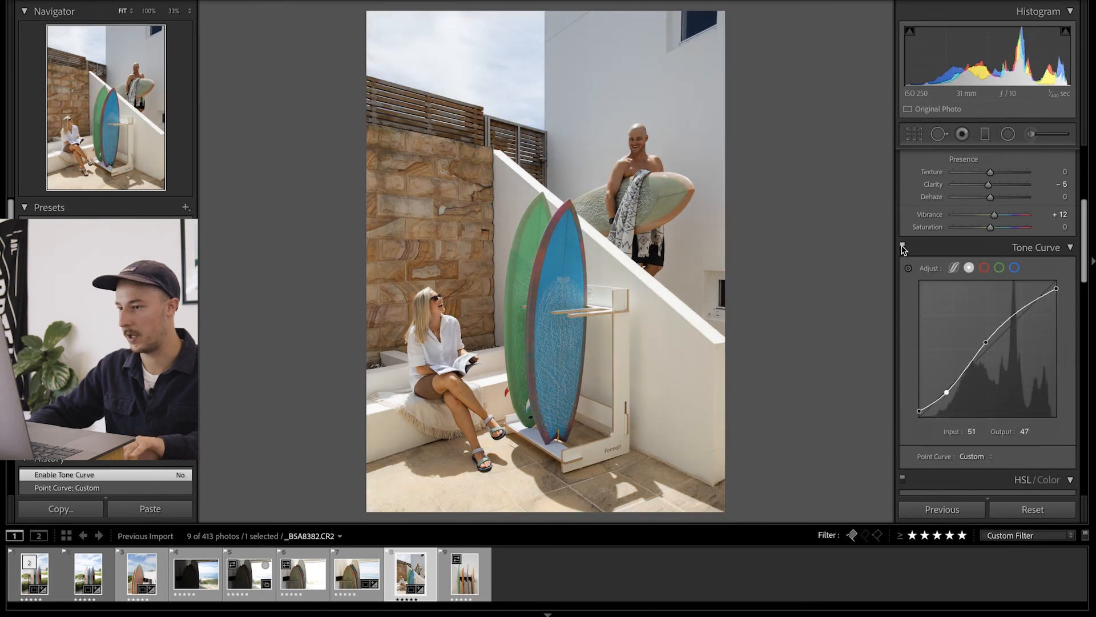
click(902, 246)
click(903, 246)
click(903, 247)
Step: Raise the courtyard photo's shadows to +36
scroll(996, 303, up, 3)
scroll(996, 303, up, 2)
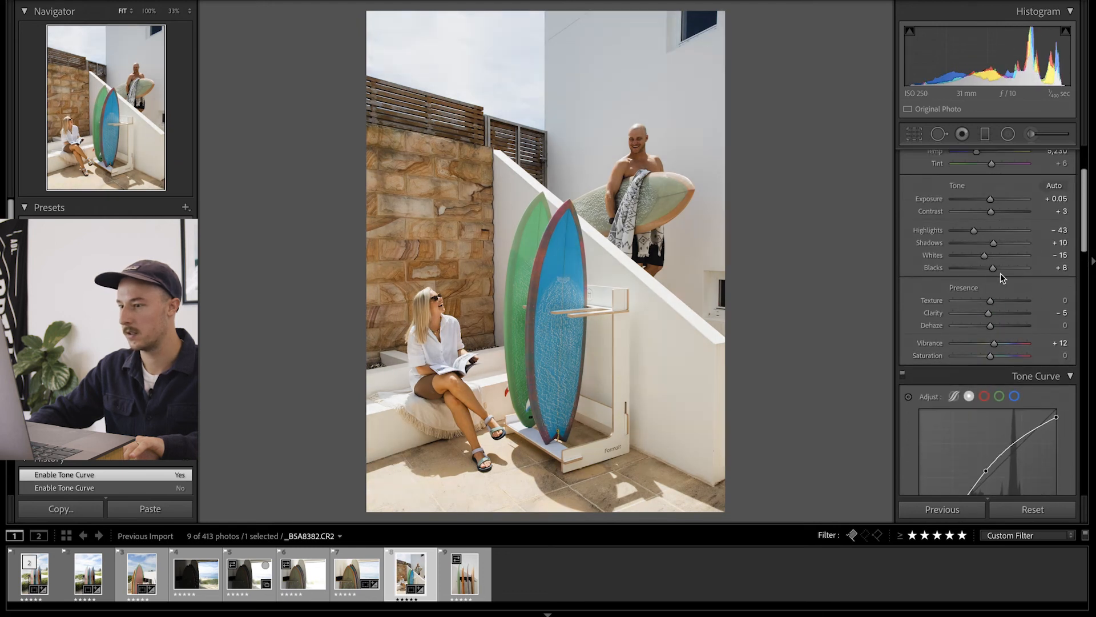
drag(994, 242, 1004, 245)
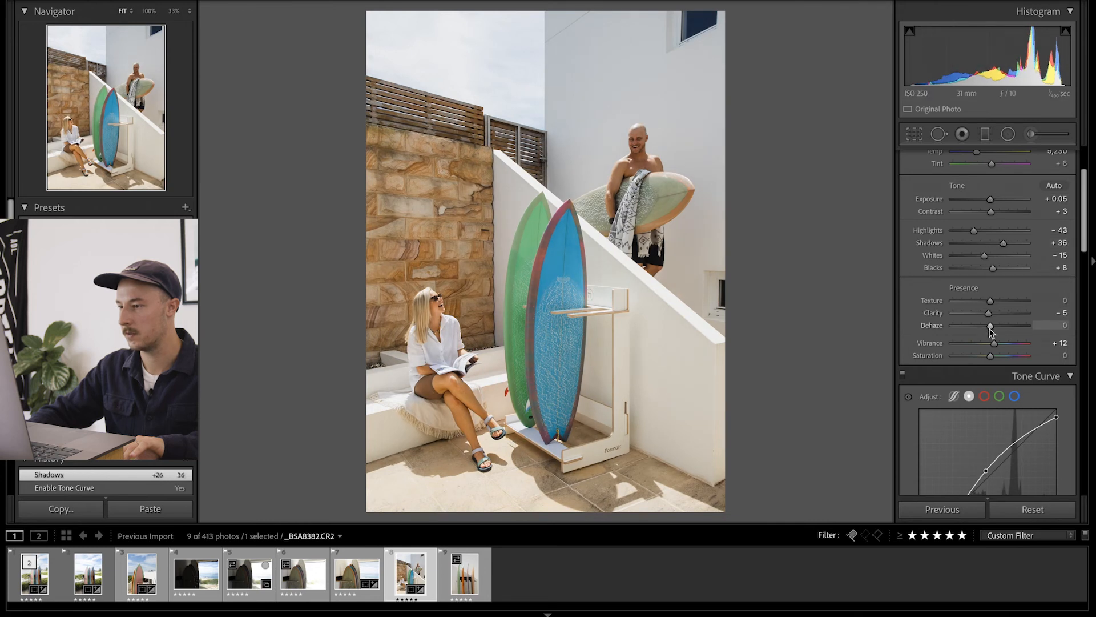
Step: Recheck the tone curve's effect on the brightened shadows by disabling and re-enabling it several times
scroll(992, 331, down, 7)
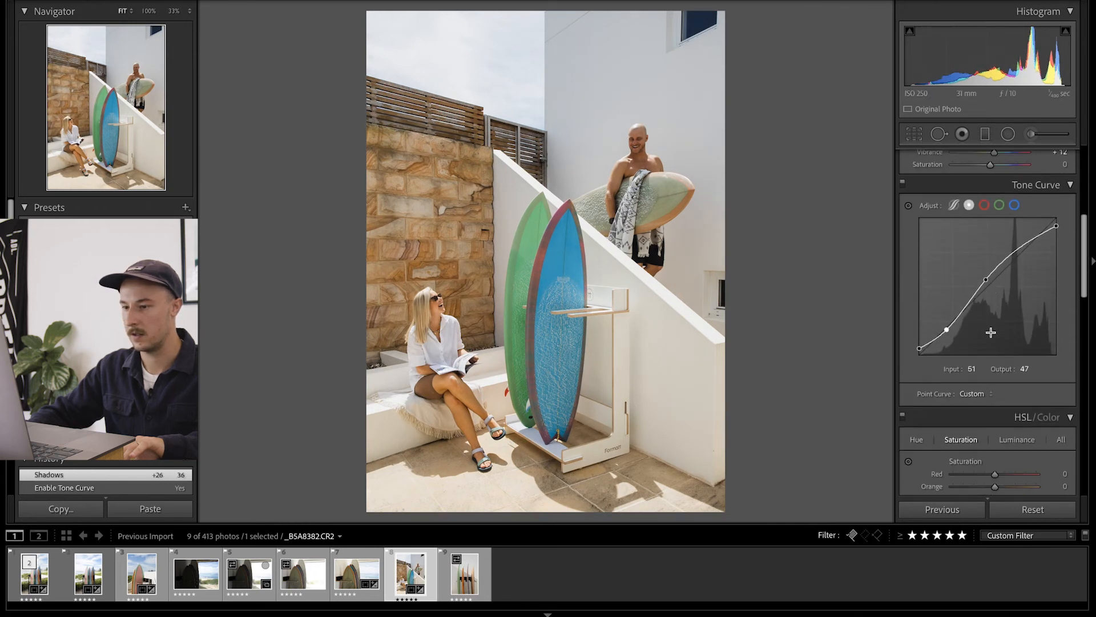
click(903, 179)
click(902, 179)
click(903, 178)
click(903, 179)
click(902, 179)
click(903, 179)
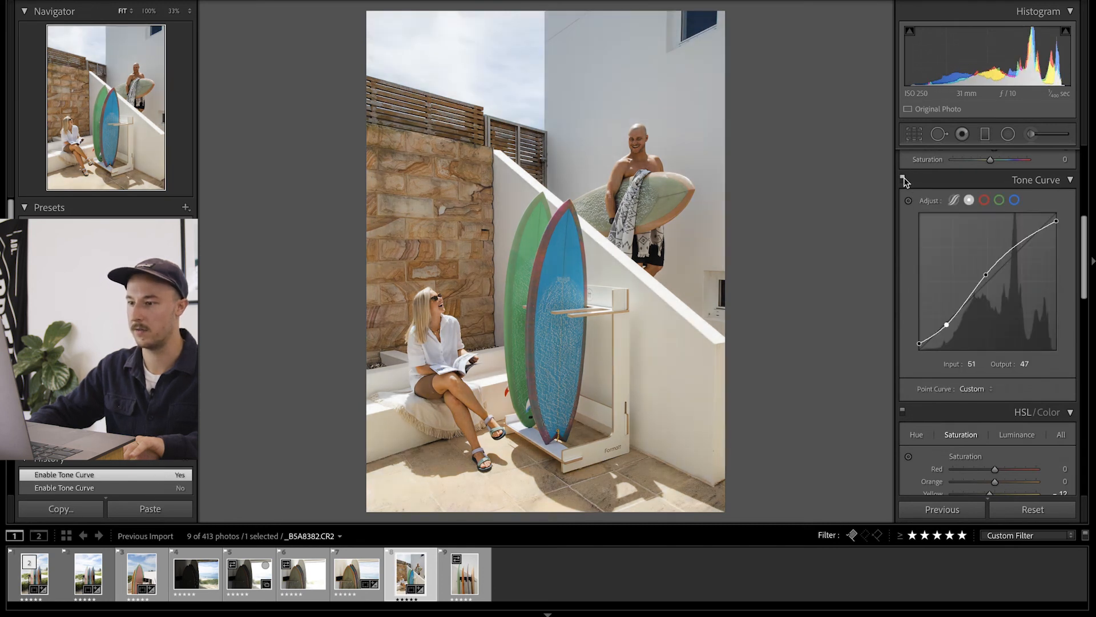
Step: Inspect the cut-off window at the white wall's upper corner at 100%, and return to the full view
click(671, 32)
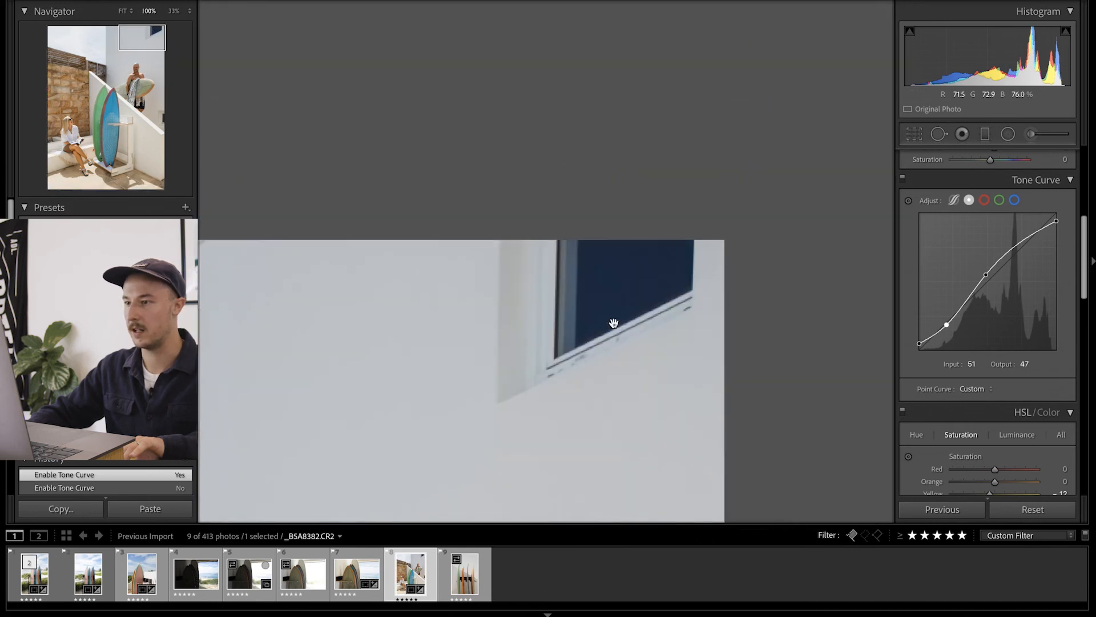
click(723, 0)
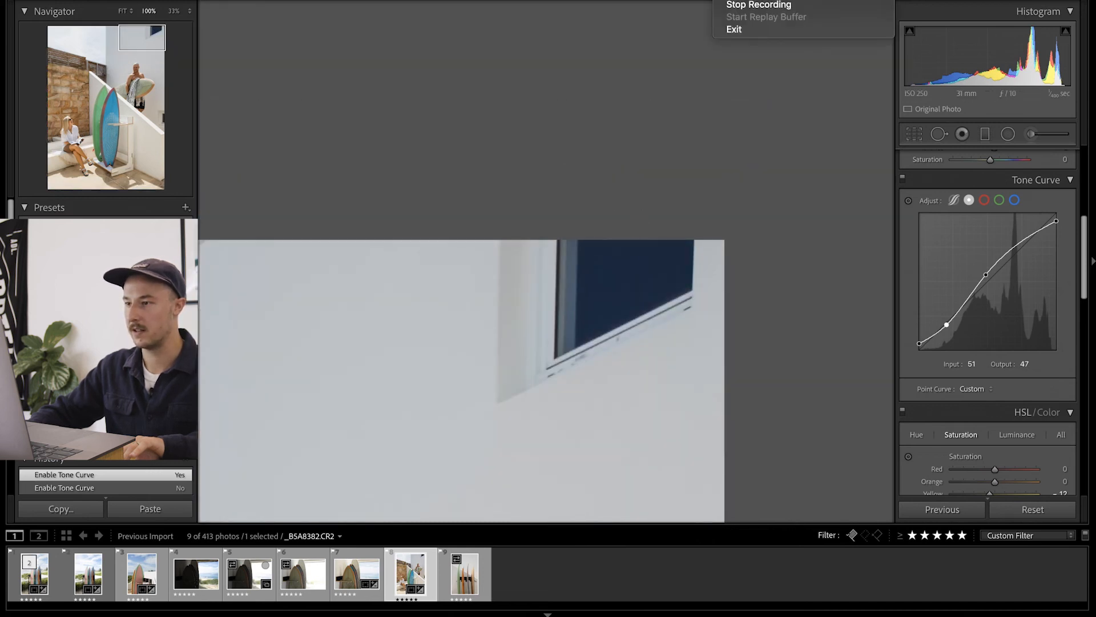
click(723, 0)
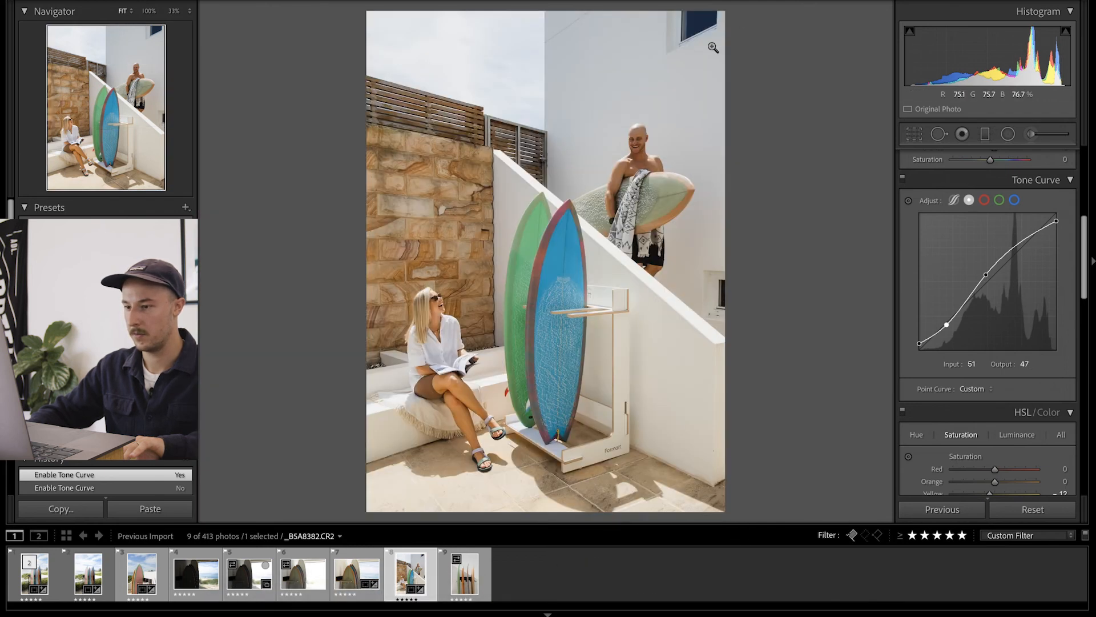
click(690, 19)
drag(694, 193, 696, 311)
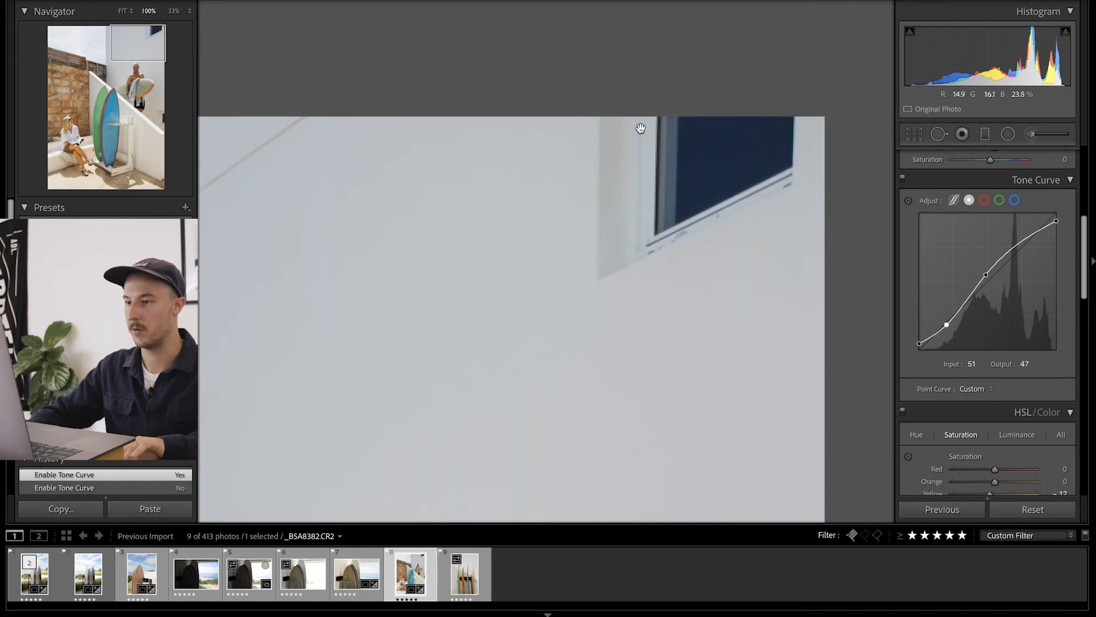
click(697, 325)
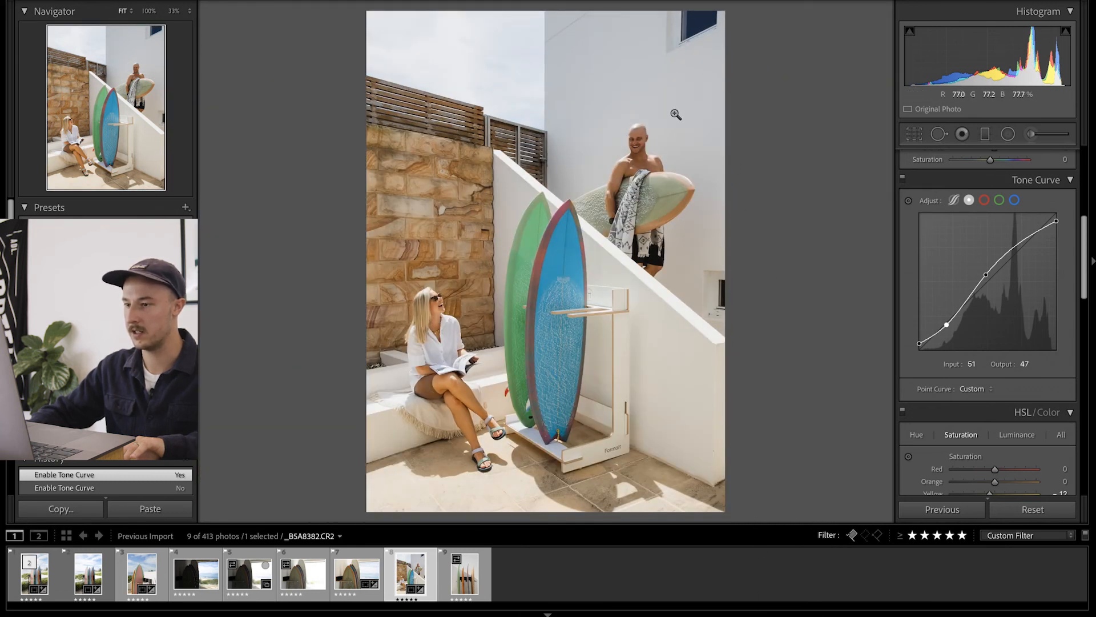
Step: Open the graded courtyard photo in Photoshop and duplicate its Background layer
right_click(401, 575)
mouse_move(485, 312)
click(604, 311)
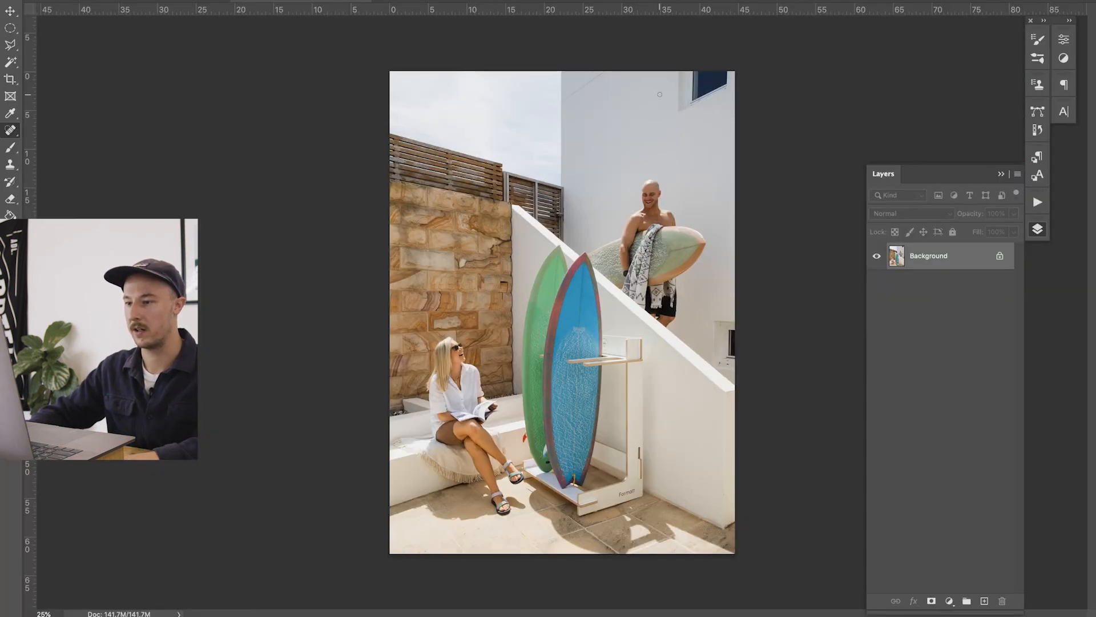
drag(956, 260, 984, 600)
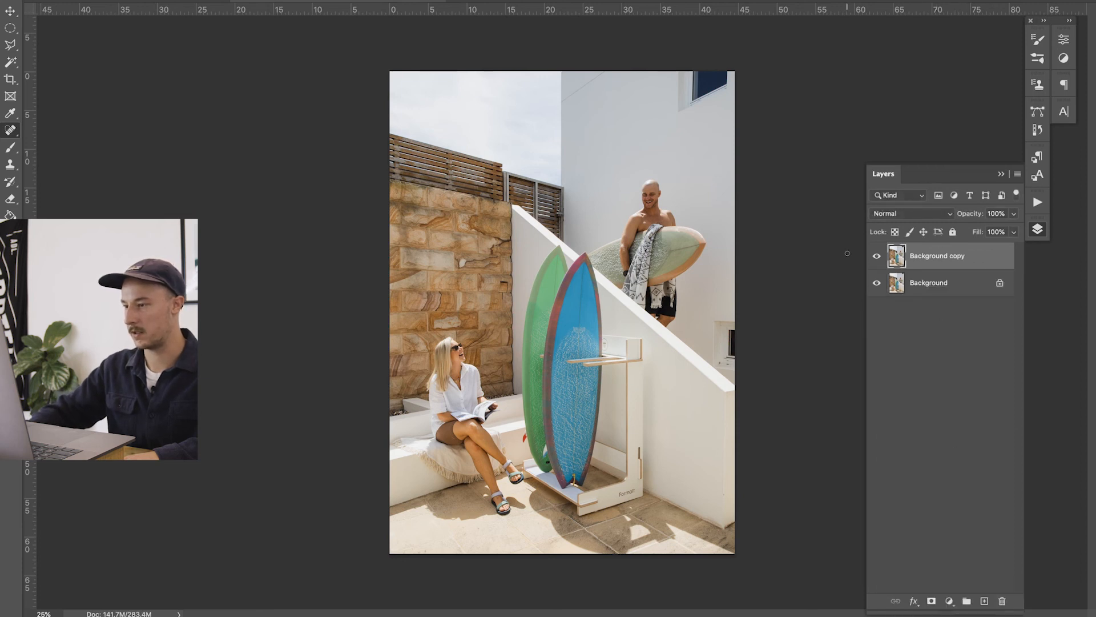
Step: Remove the upper corner window with the Patch tool, outlining it and sampling the clean wall beside it, and clear the selection
key(super+plus)
key(super+plus)
key(super+plus)
drag(780, 154, 618, 426)
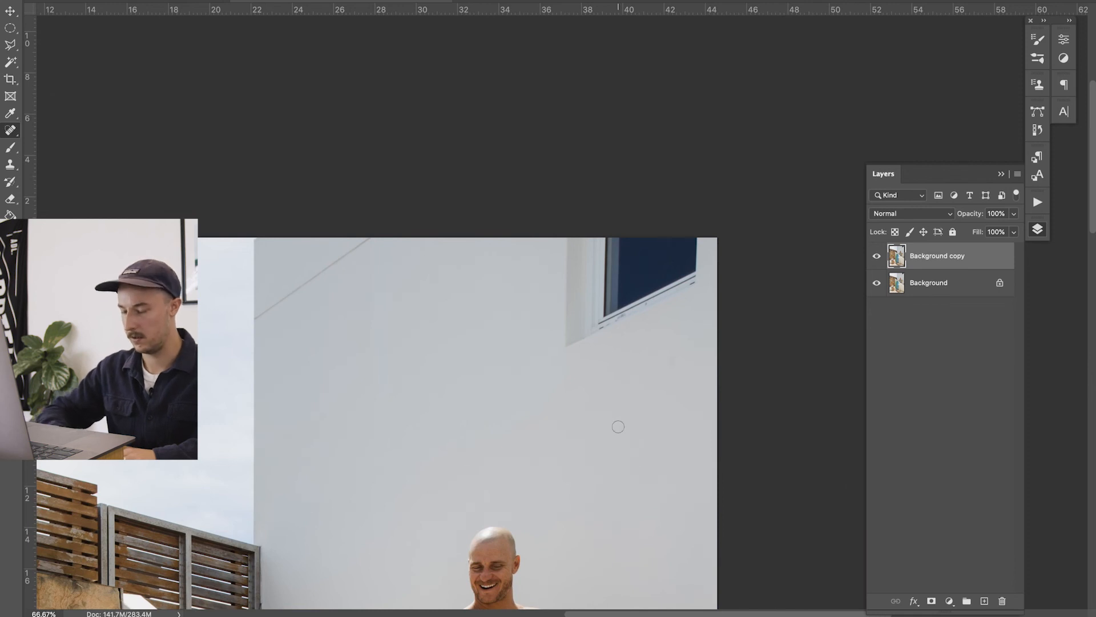
click(11, 132)
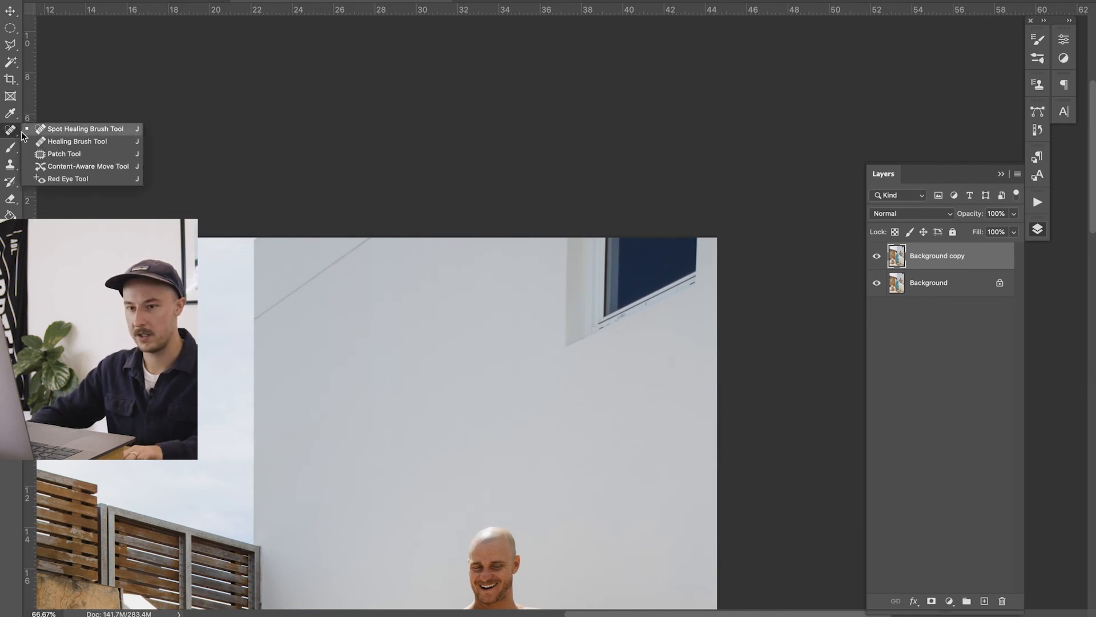
click(50, 157)
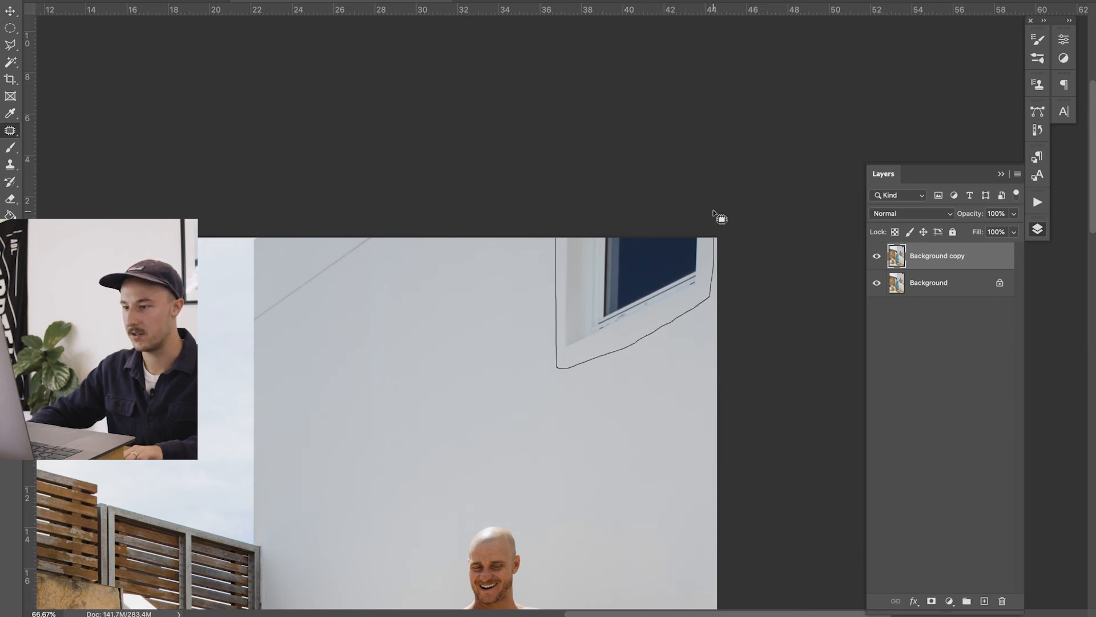
drag(545, 233, 550, 236)
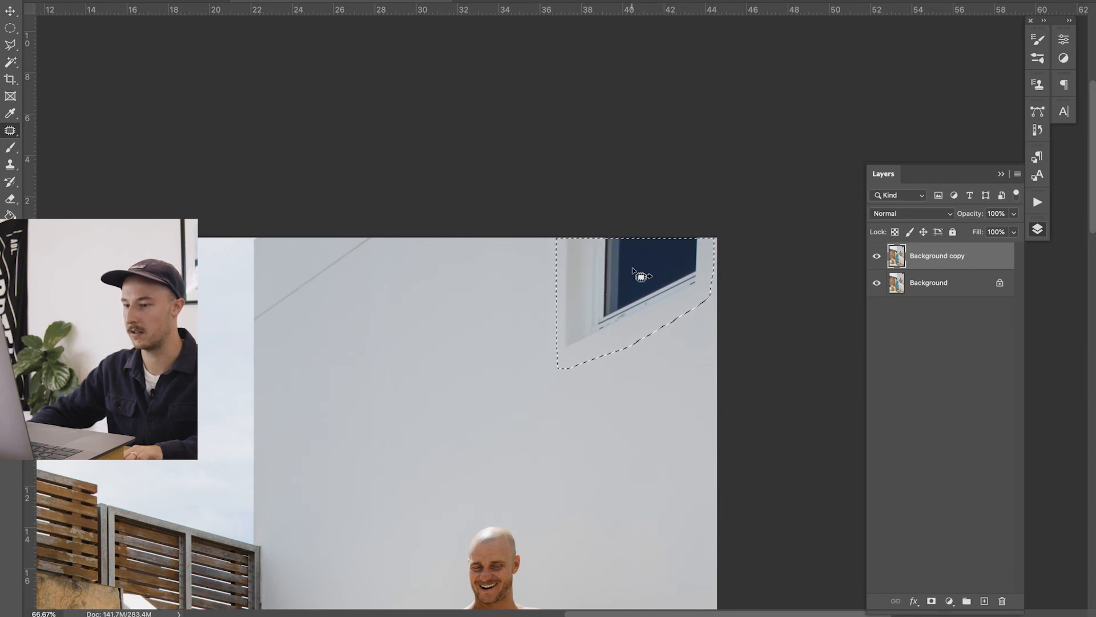
key(super+minus)
drag(634, 272, 479, 321)
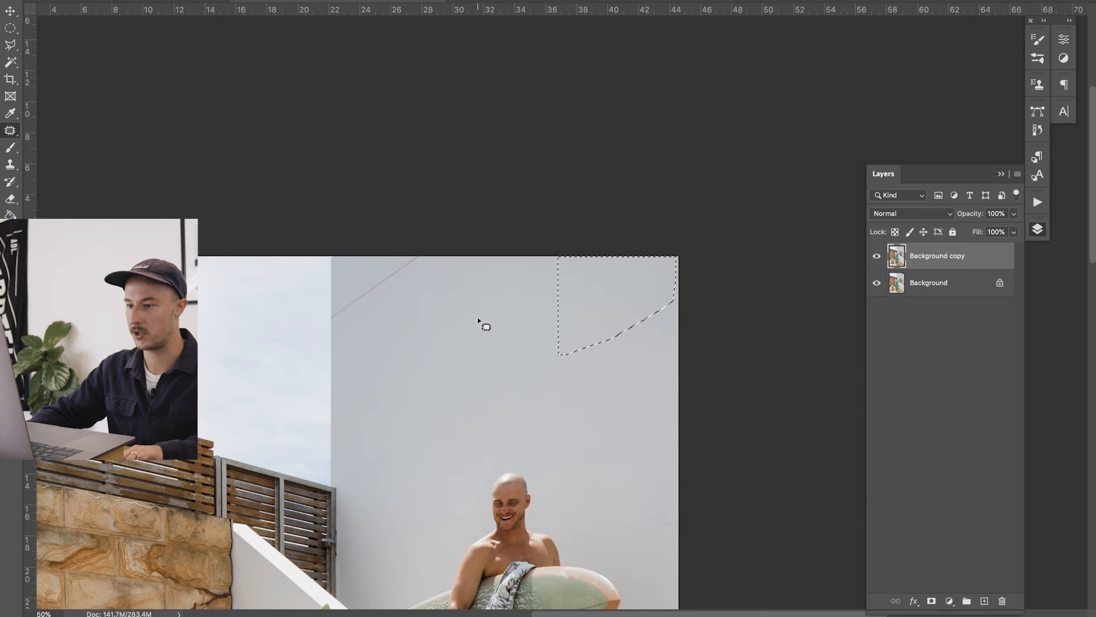
key(ctrl+d)
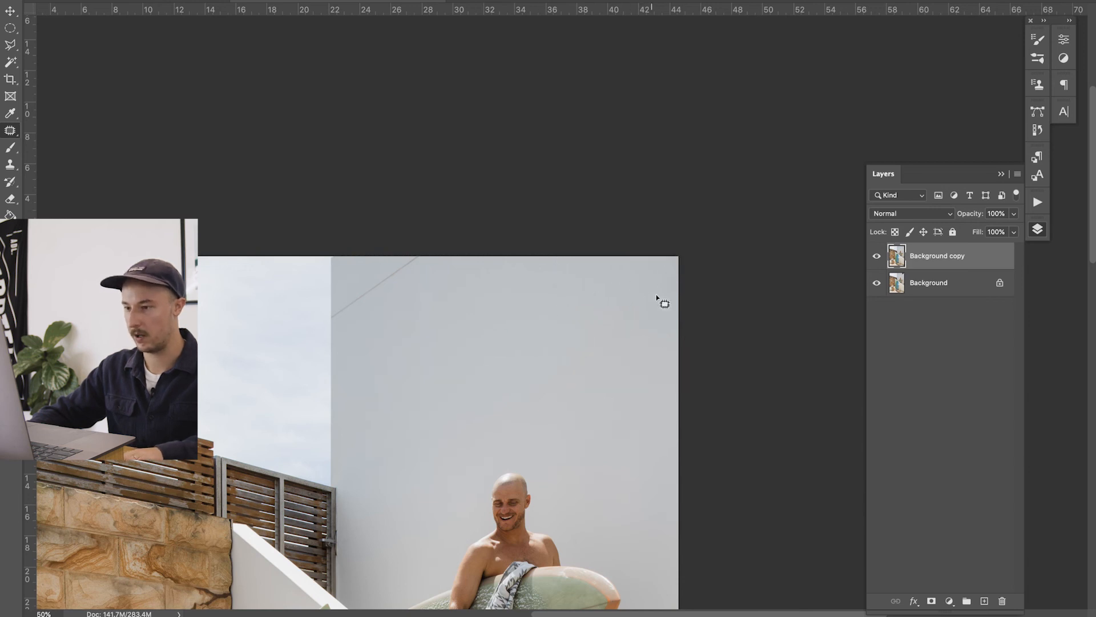
Step: Compare the whole photo before and after the window removal by hiding and showing the Background copy layer
key(ctrl+minus)
key(ctrl+minus)
key(ctrl+minus)
key(ctrl+plus)
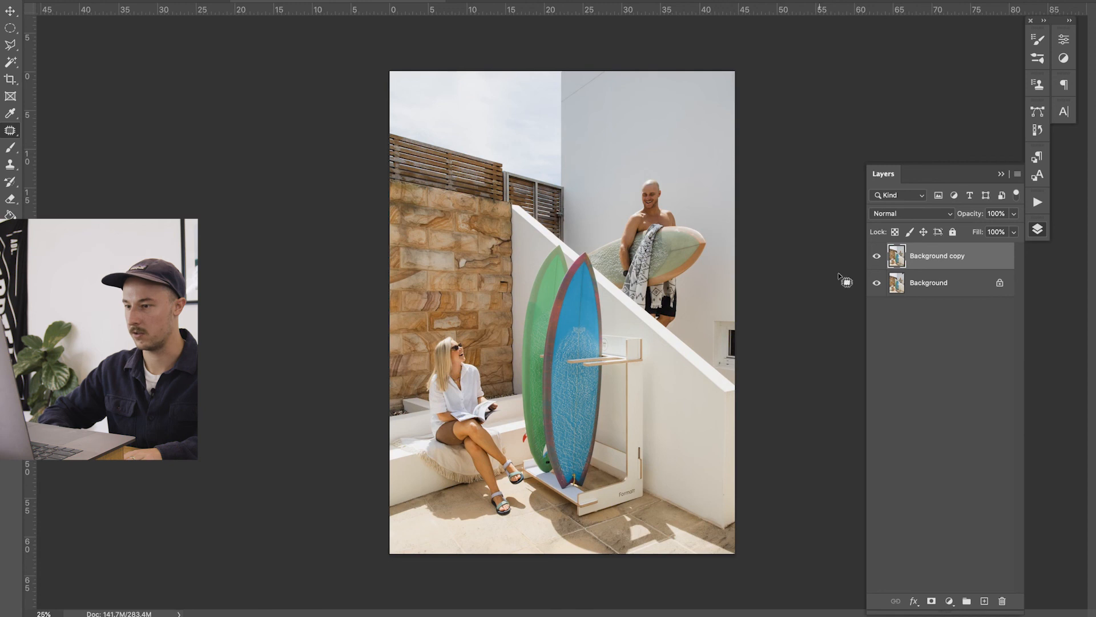
click(876, 256)
click(876, 259)
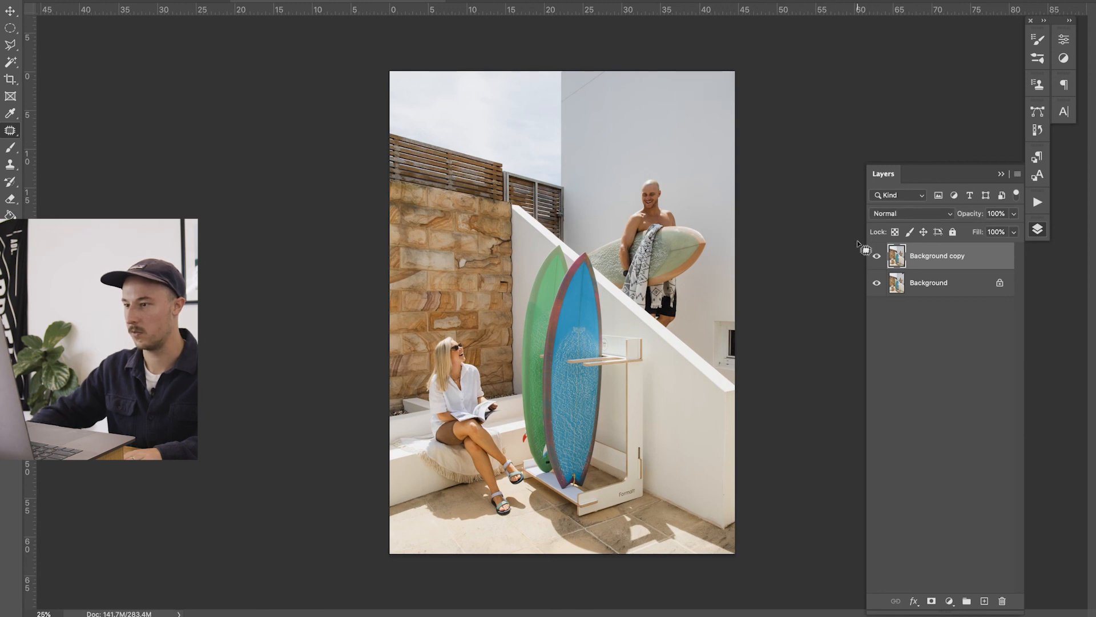
Step: Patch out the small lower window above the sloping wall using the clean wall area above it, and clear the selection
key(ctrl+plus)
key(ctrl+plus)
key(ctrl+plus)
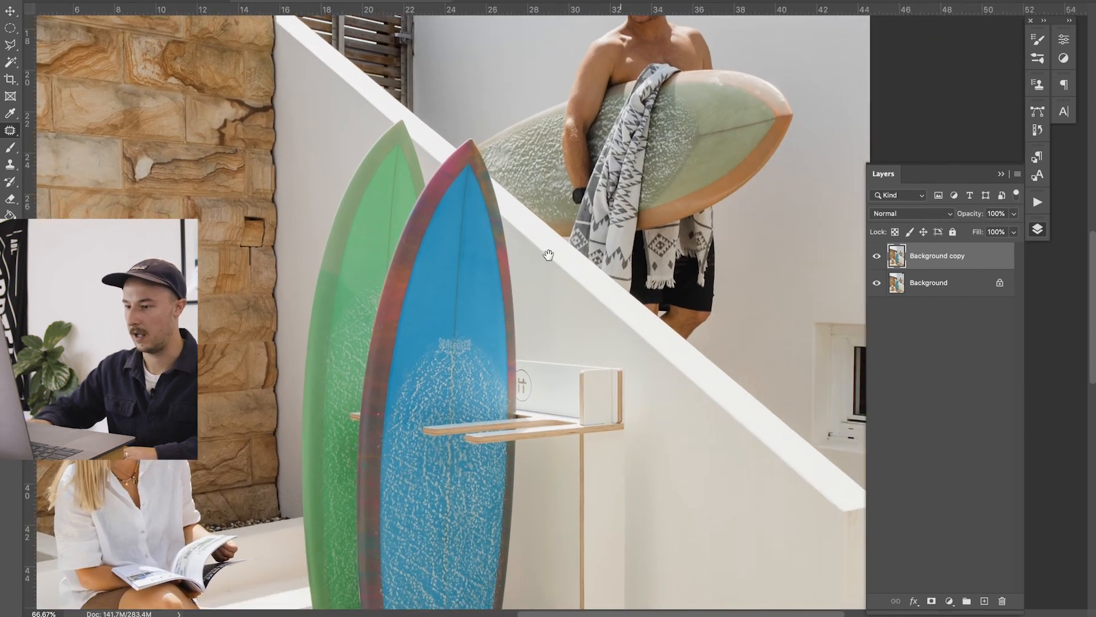
key(ctrl+plus)
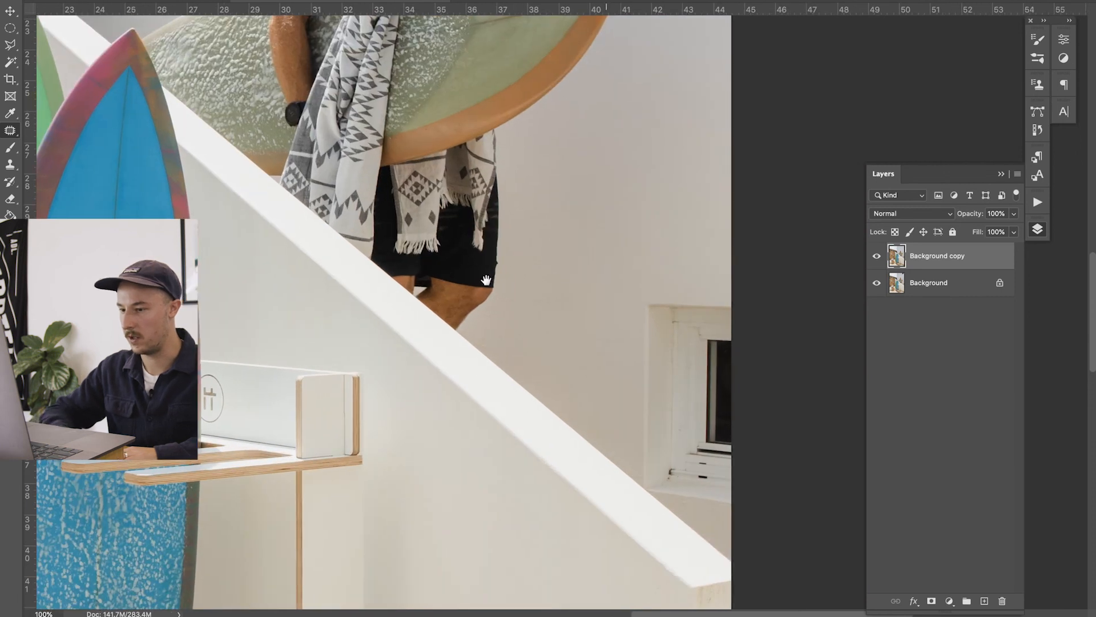
scroll(422, 307, right, 5)
mouse_move(551, 305)
mouse_down()
mouse_move(416, 306)
mouse_move(411, 419)
mouse_move(423, 469)
mouse_up()
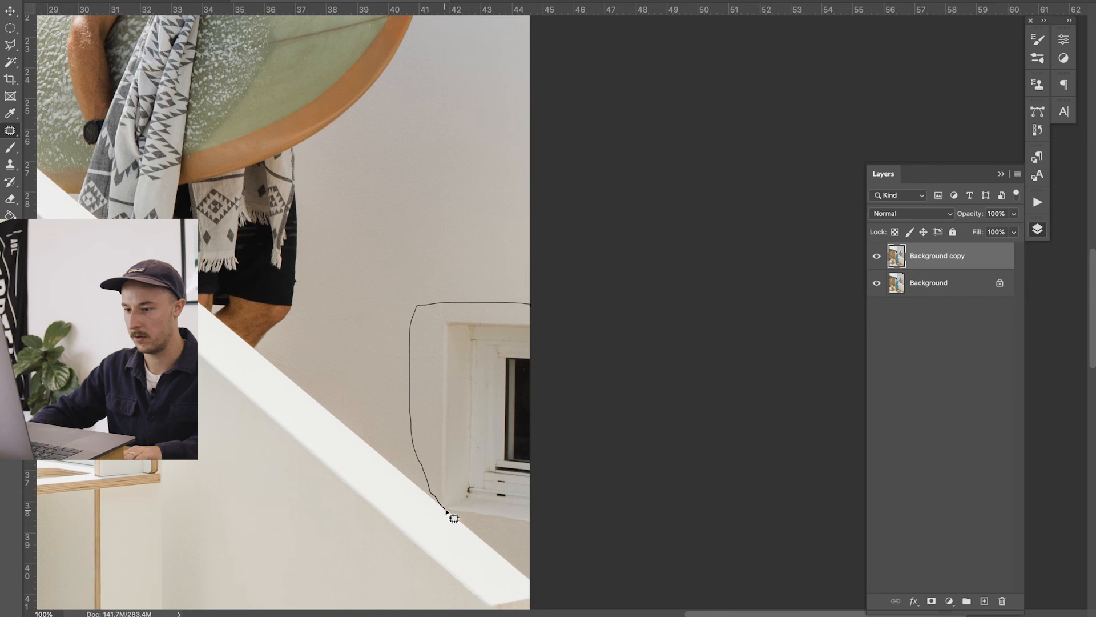
drag(588, 514, 582, 282)
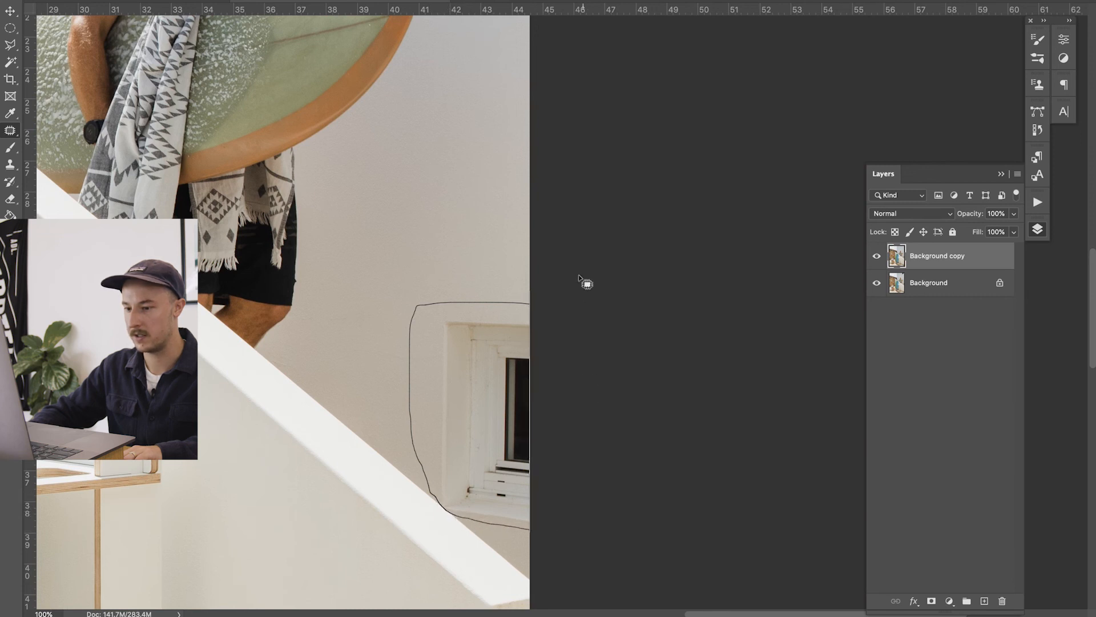
drag(484, 374, 484, 157)
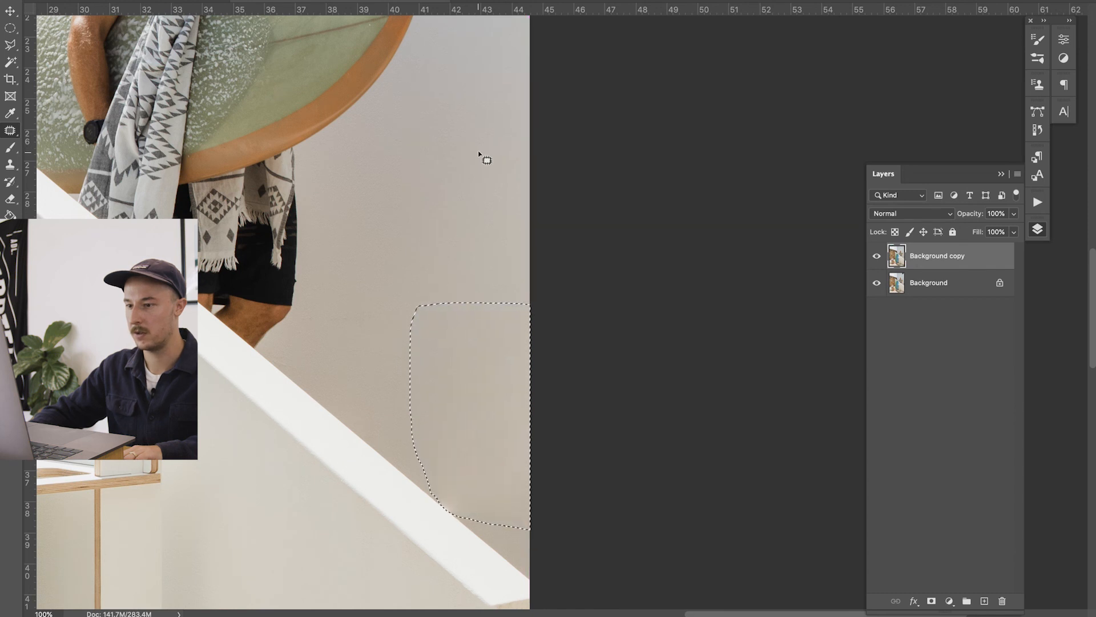
key(ctrl+d)
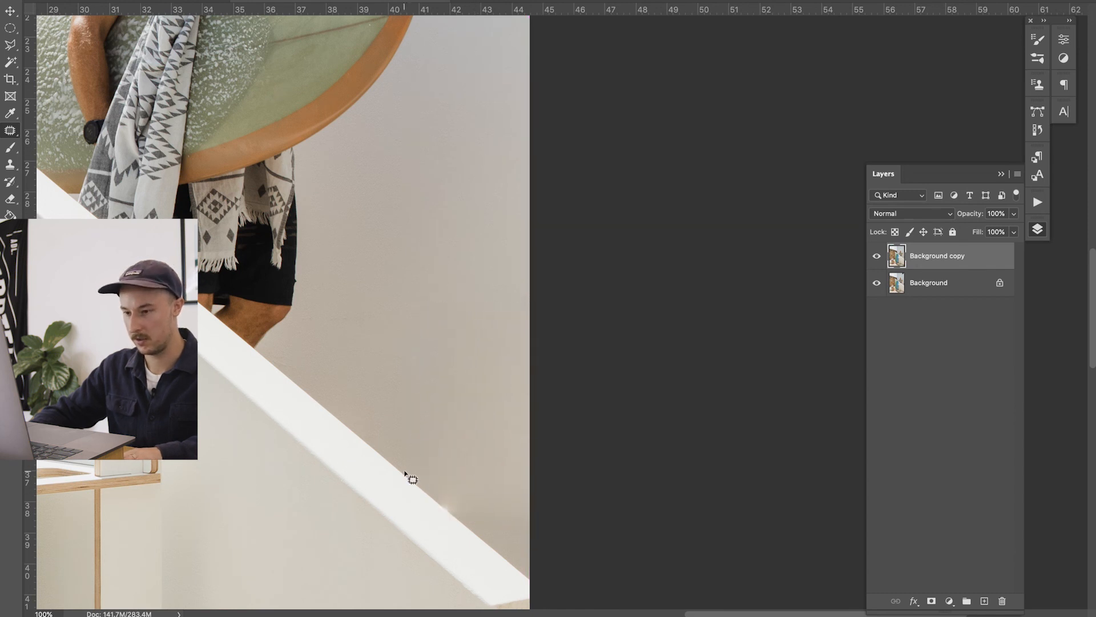
Step: Clone out the bright smudge above the sloping white wall's edge with an enlarged Clone Stamp brush, sampling the clean wall nearby
key(ctrl+plus)
drag(353, 510, 336, 306)
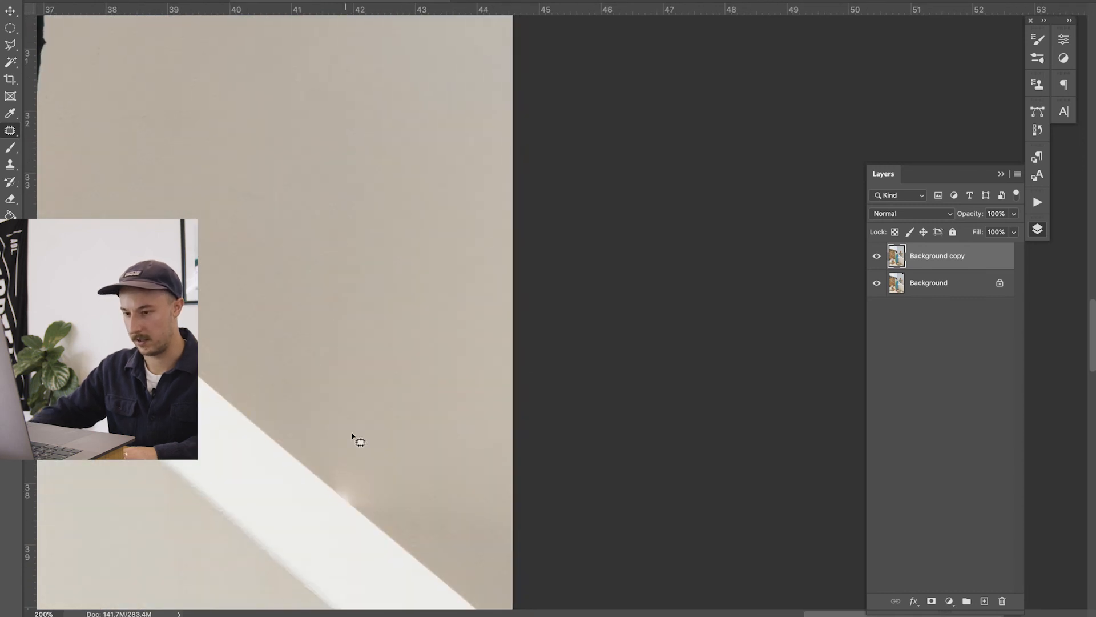
key(s)
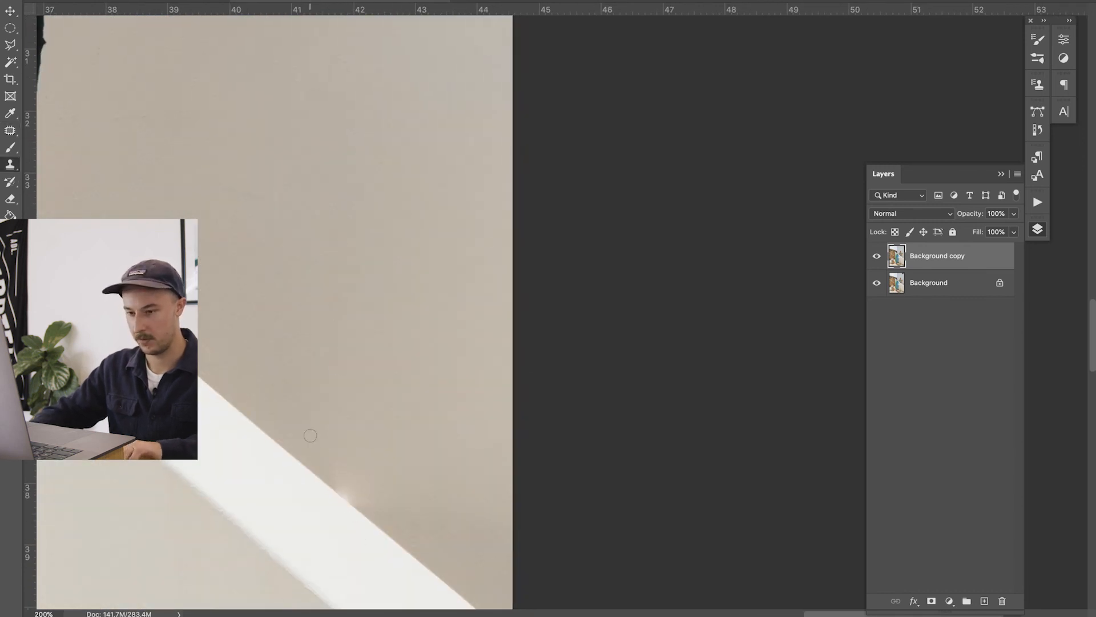
key(bracketright)
key(bracketright)
key(bracketright)
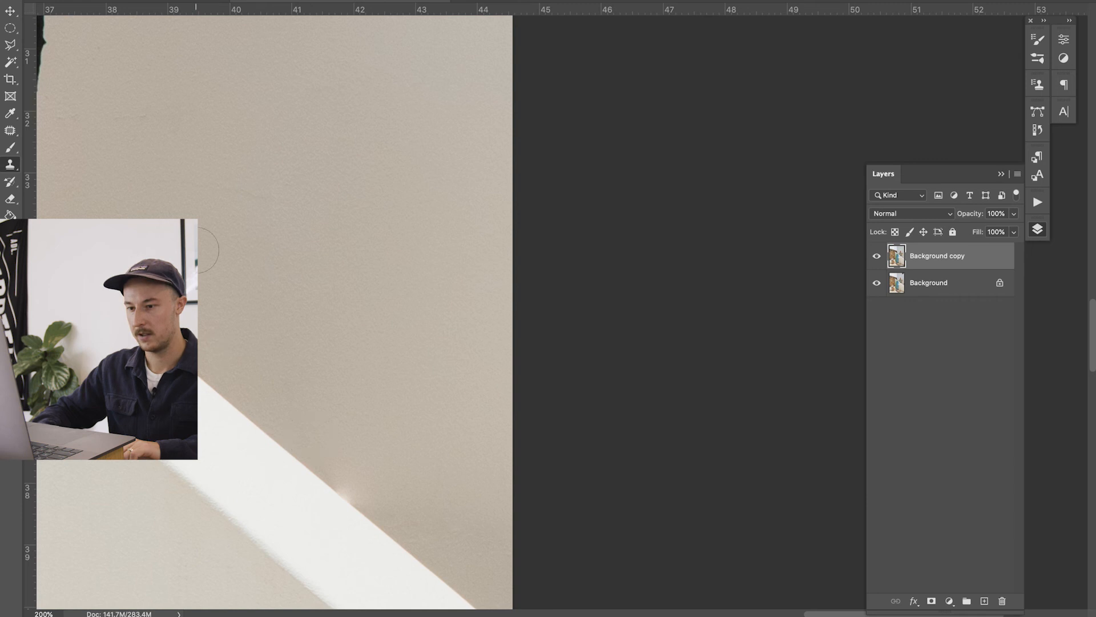
right_click(9, 164)
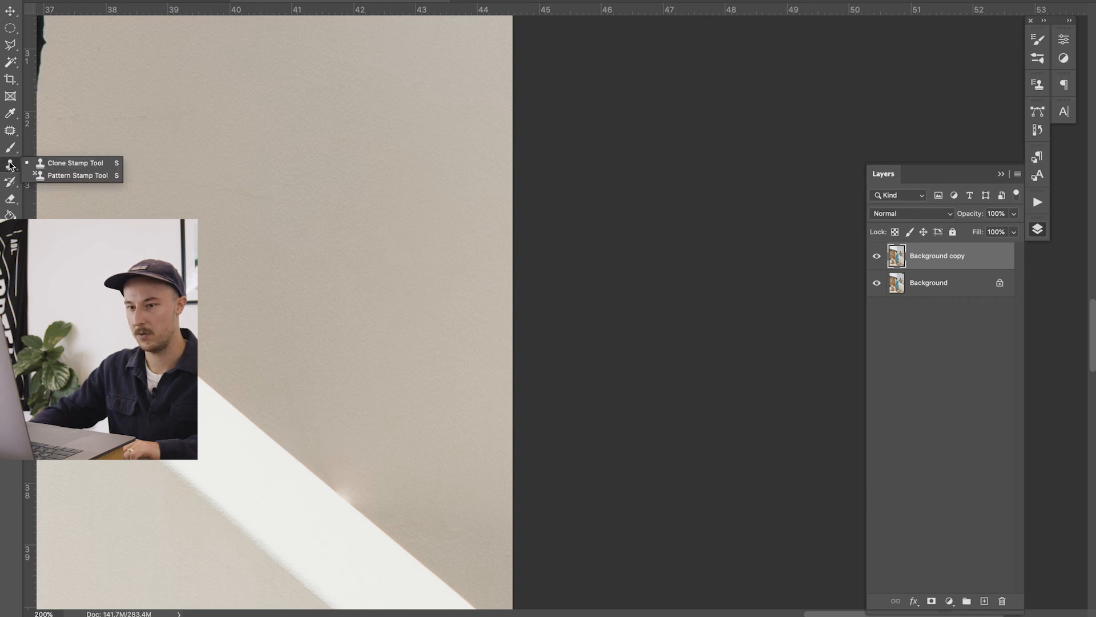
click(49, 164)
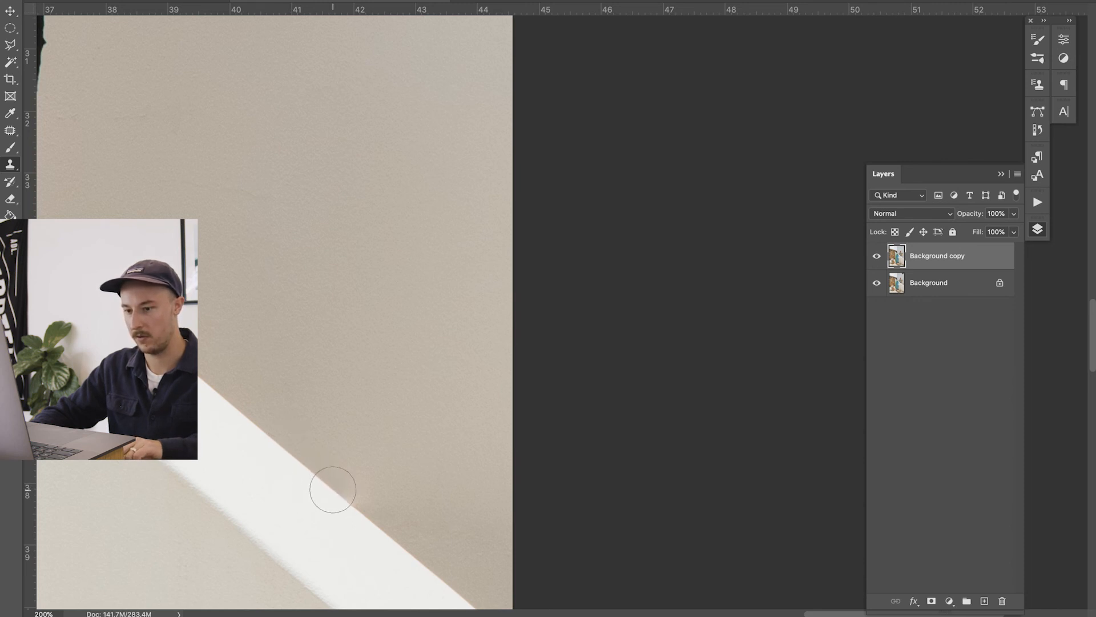
mouse_move(332, 490)
mouse_down()
mouse_move(362, 509)
mouse_move(382, 370)
mouse_up()
Step: Compare the whole retouched courtyard photo with the original by toggling the Background copy layer's visibility
key(super+minus)
key(super+minus)
key(super+minus)
key(super+minus)
key(super+minus)
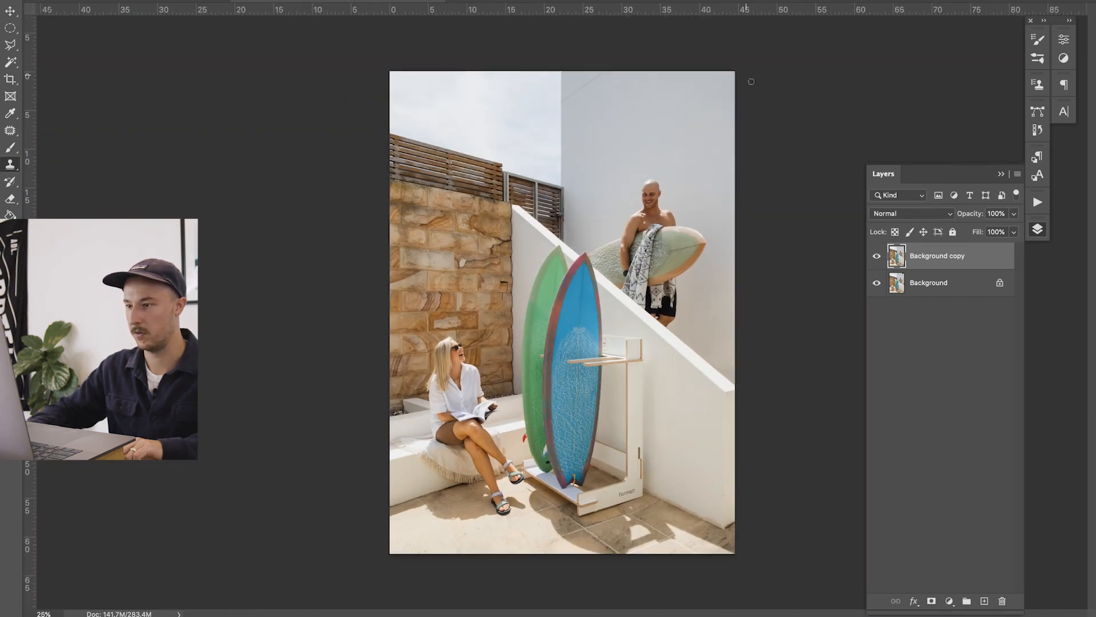
click(876, 256)
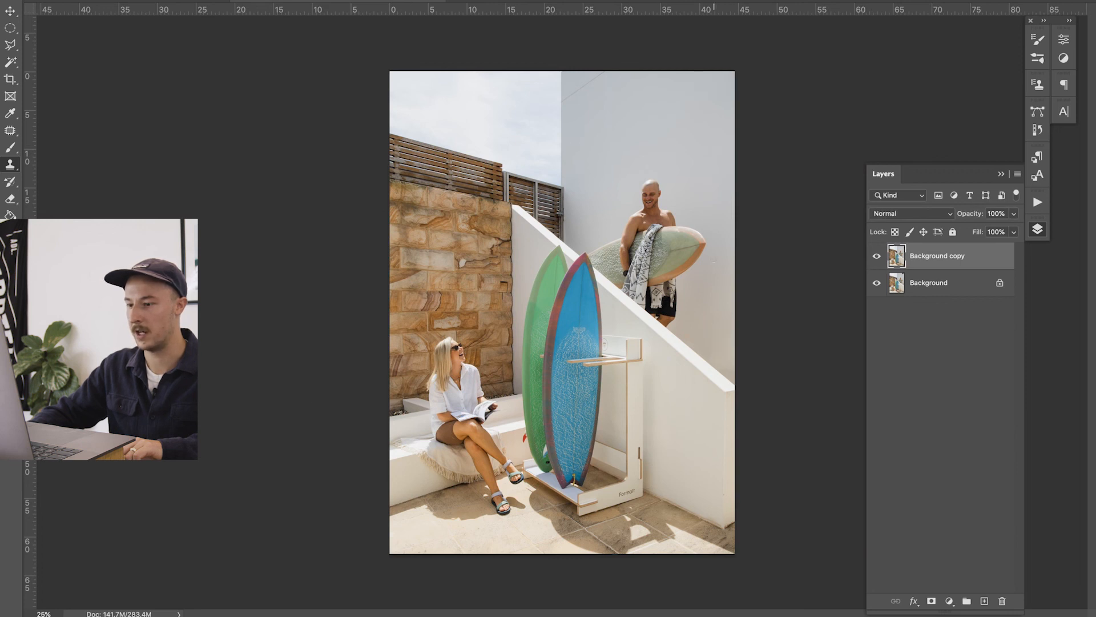
Step: Save the retouched courtyard photo and switch to Lightroom Classic
key(super+s)
mouse_move(321, 610)
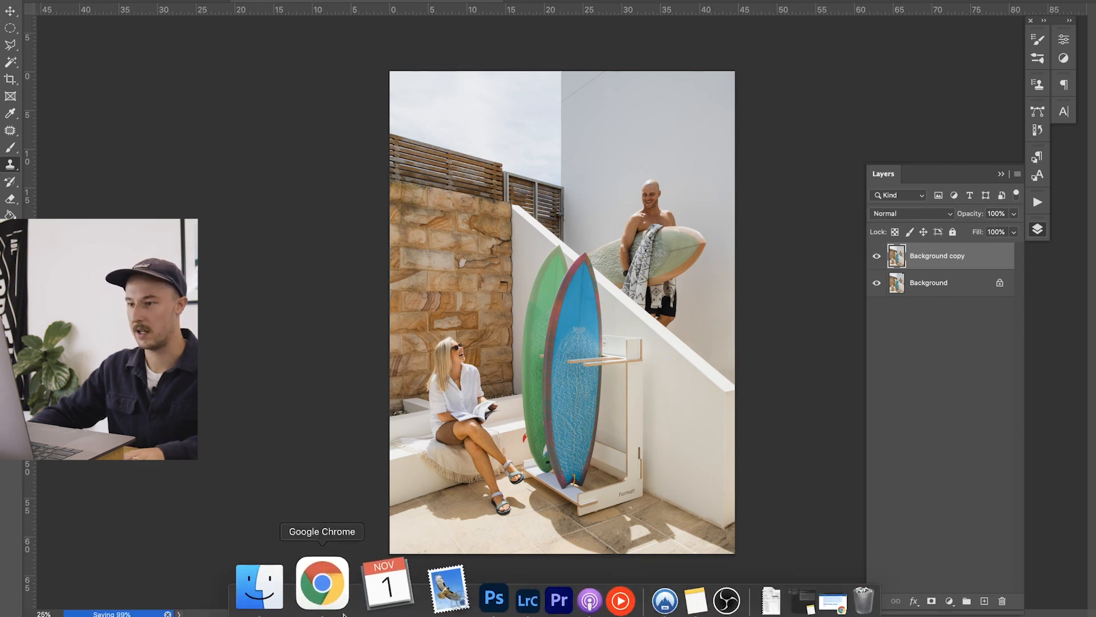
click(443, 604)
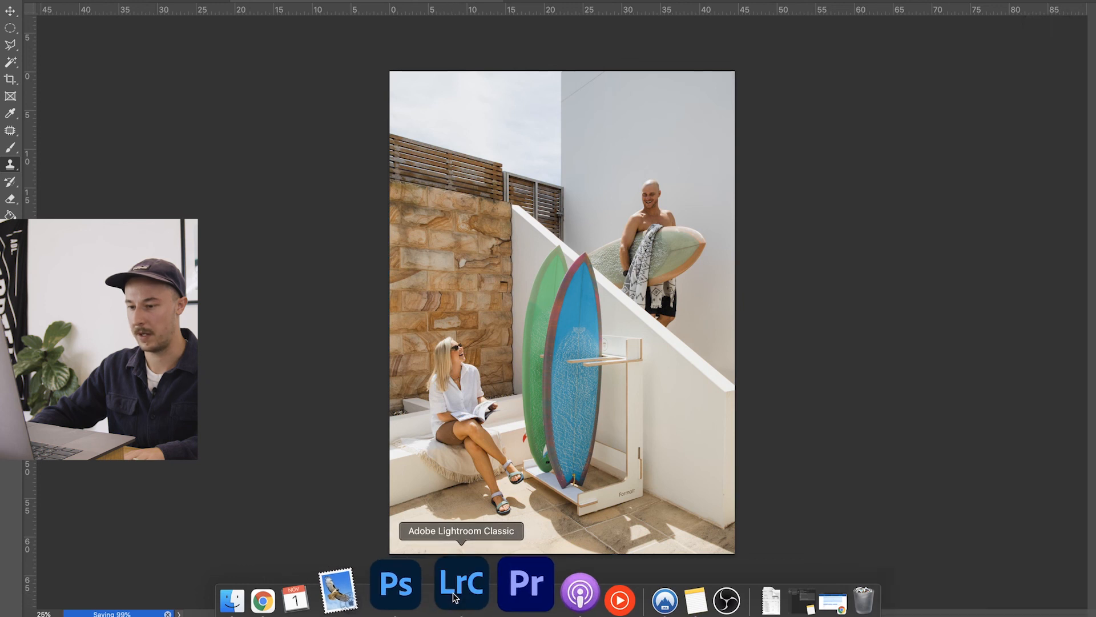
click(560, 568)
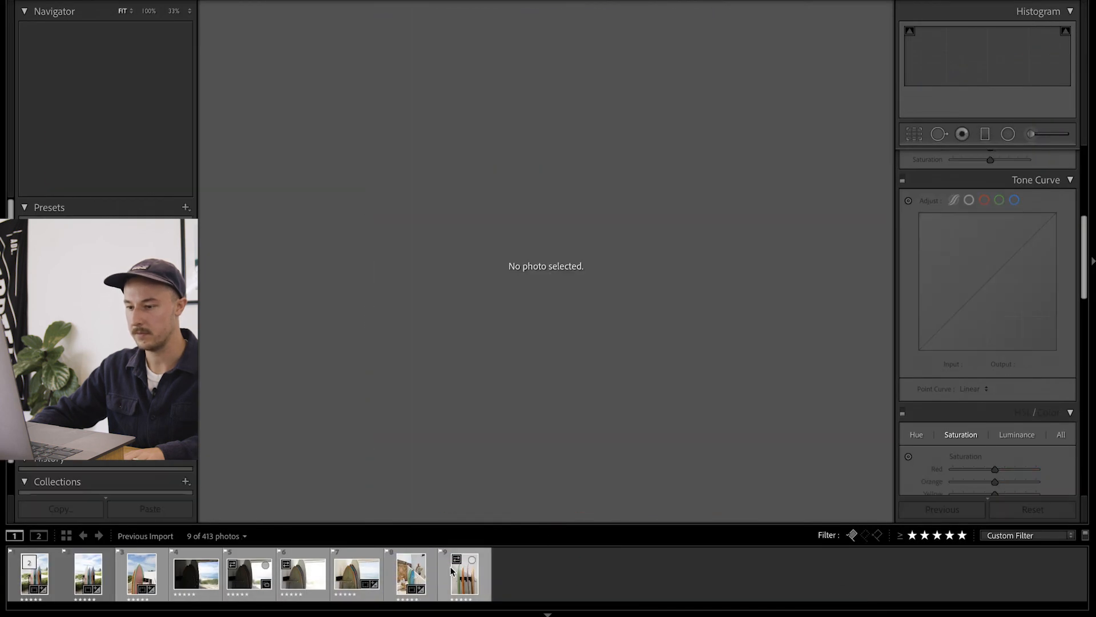
Step: Open the photo of the upright surfboards on the black wall rack for developing
click(423, 569)
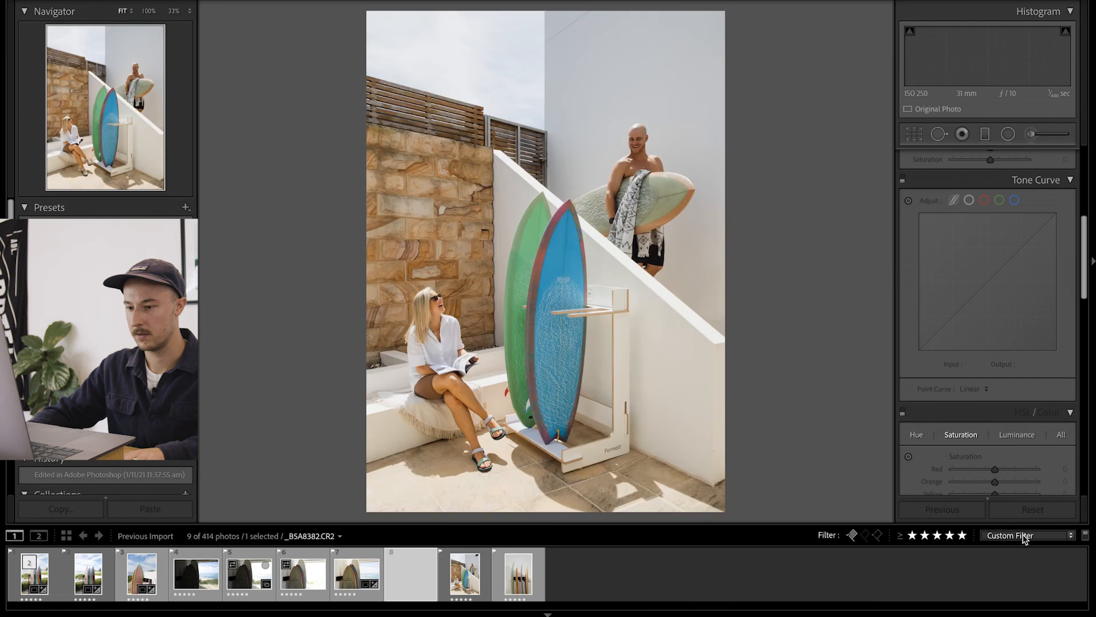
click(1022, 536)
click(582, 577)
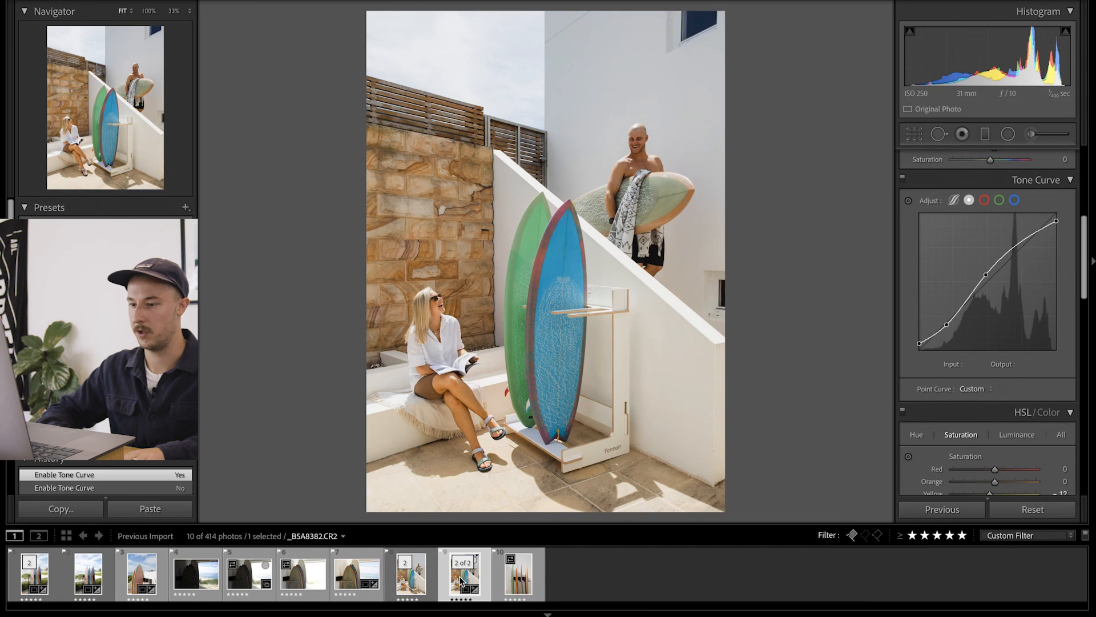
key(Right)
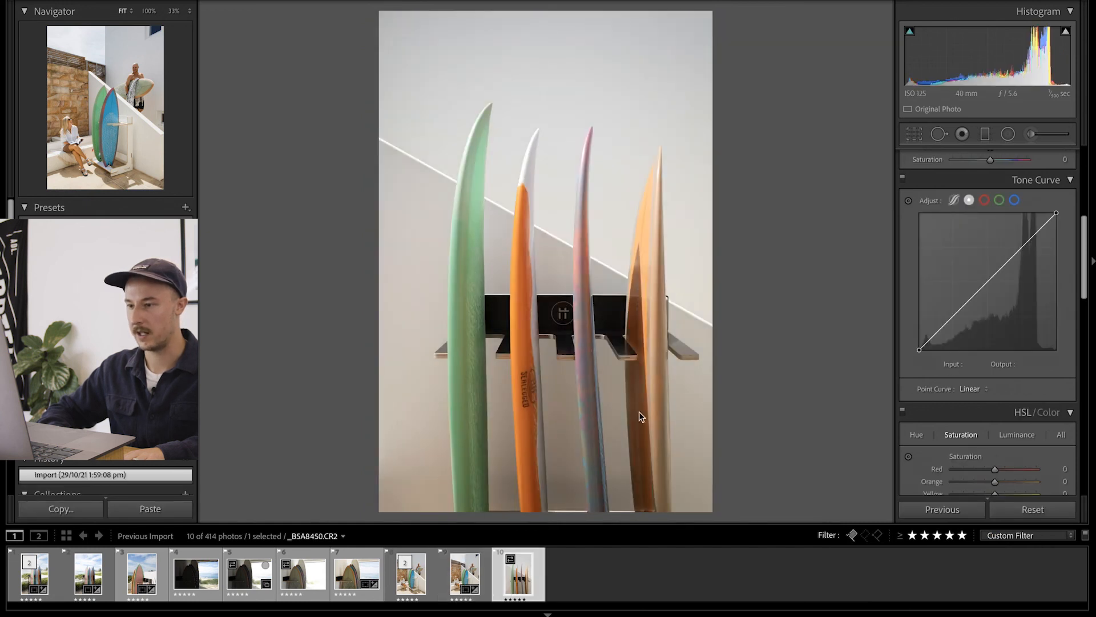
Step: Set the surfboard rack photo's crop to a 5 x 7 aspect and straighten it by 0.37
click(916, 139)
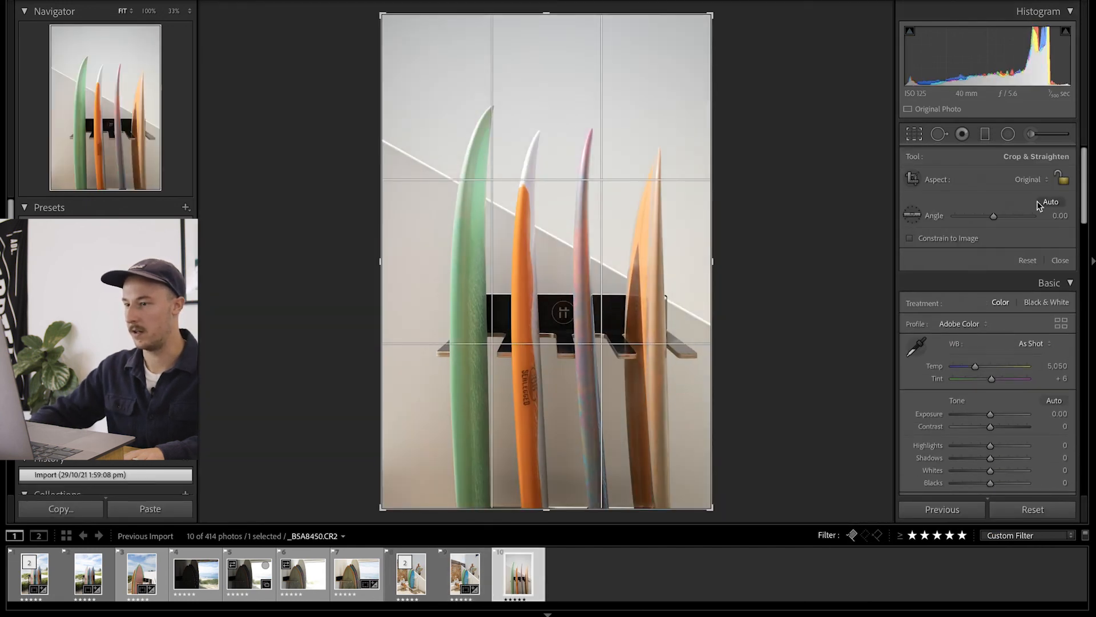
click(1031, 180)
click(997, 246)
drag(795, 173, 794, 175)
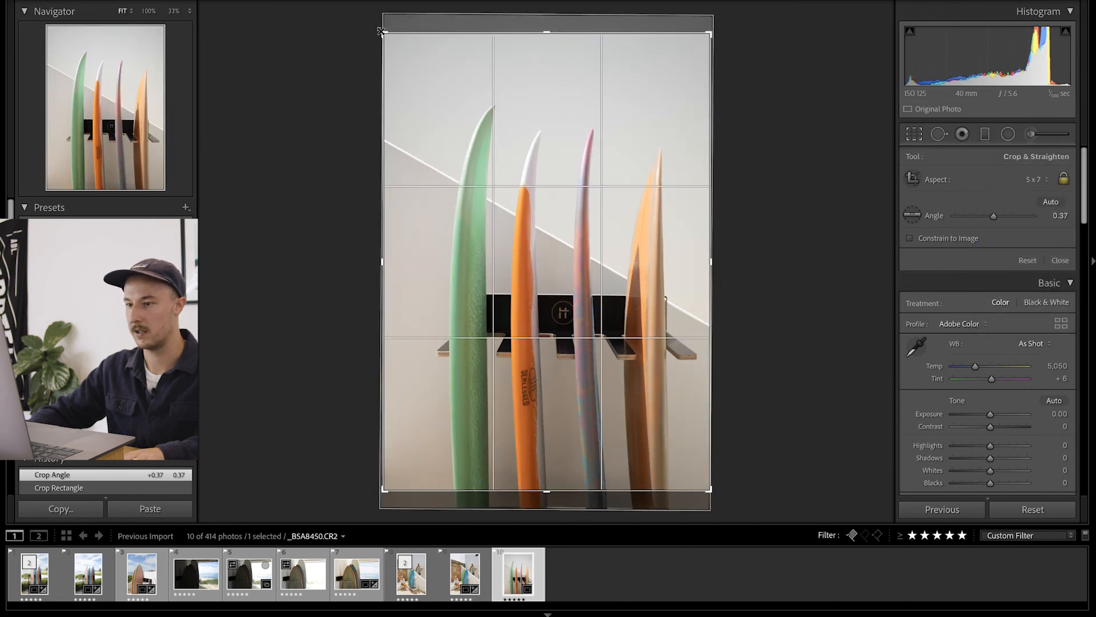
Step: Tighten the crop around the boards and rack, trimming mainly the lower part and left edge, and apply it
drag(372, 35, 386, 46)
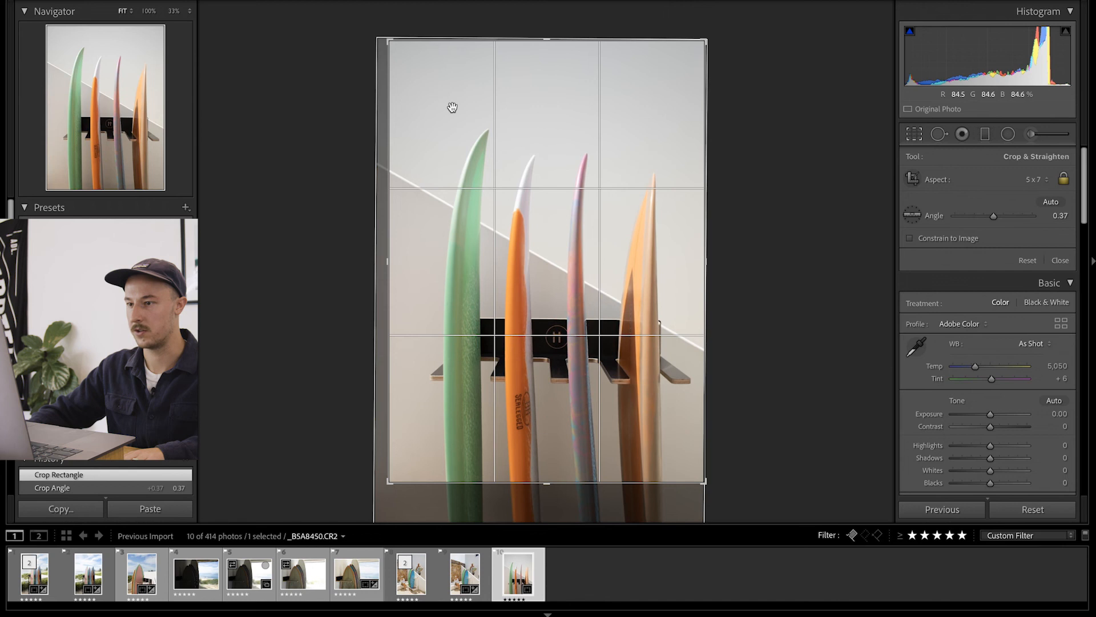
drag(438, 93, 438, 94)
drag(399, 45, 400, 45)
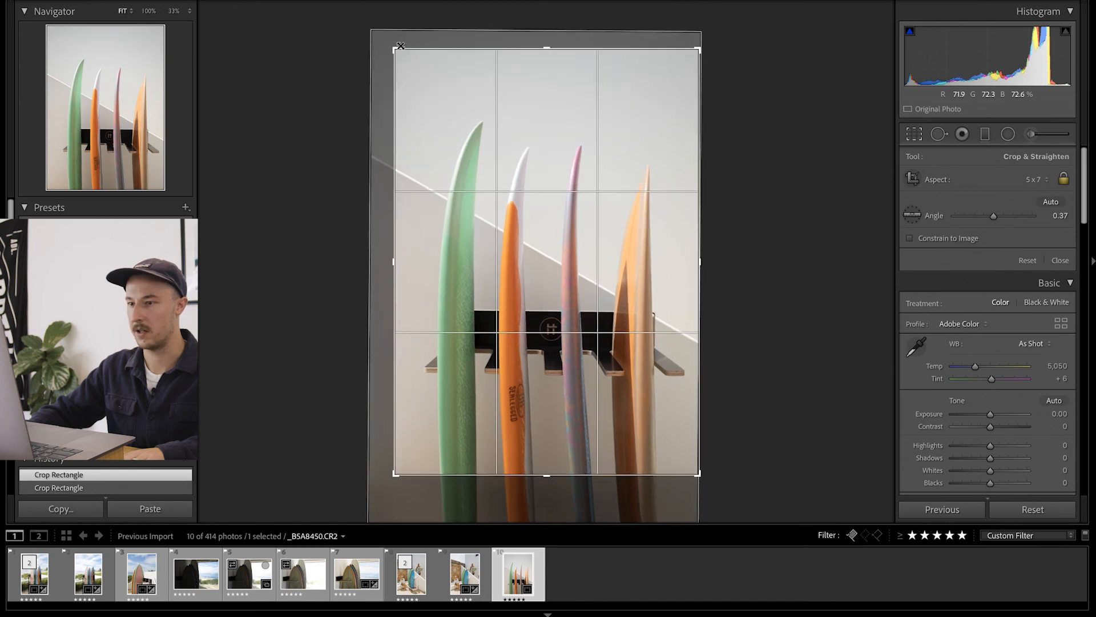
drag(464, 156, 464, 168)
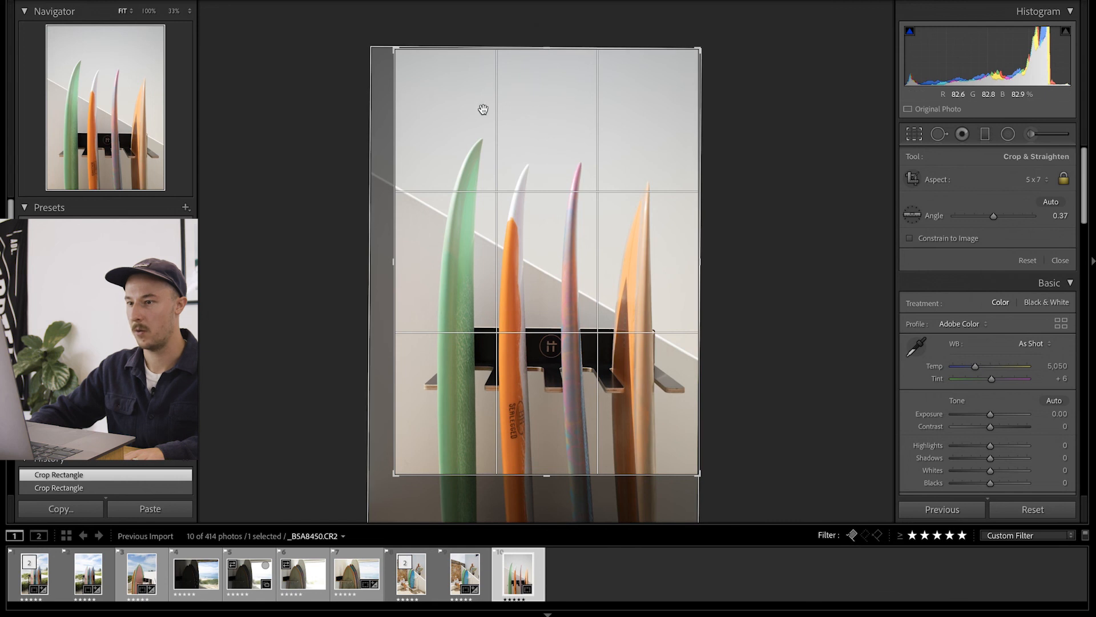
drag(413, 40, 415, 45)
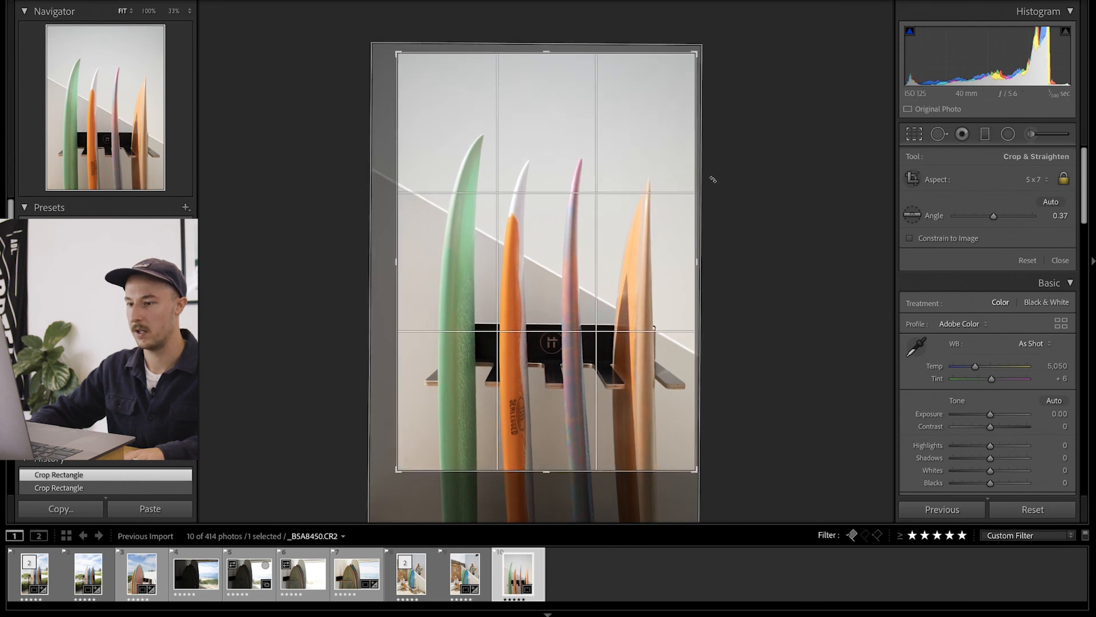
drag(395, 51, 391, 47)
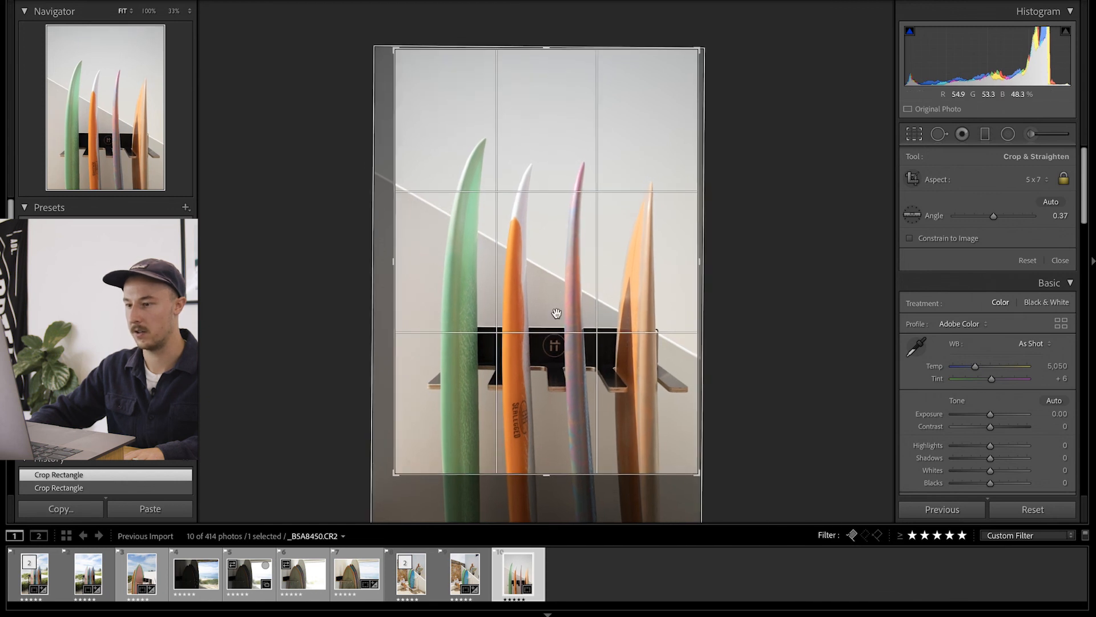
key(Return)
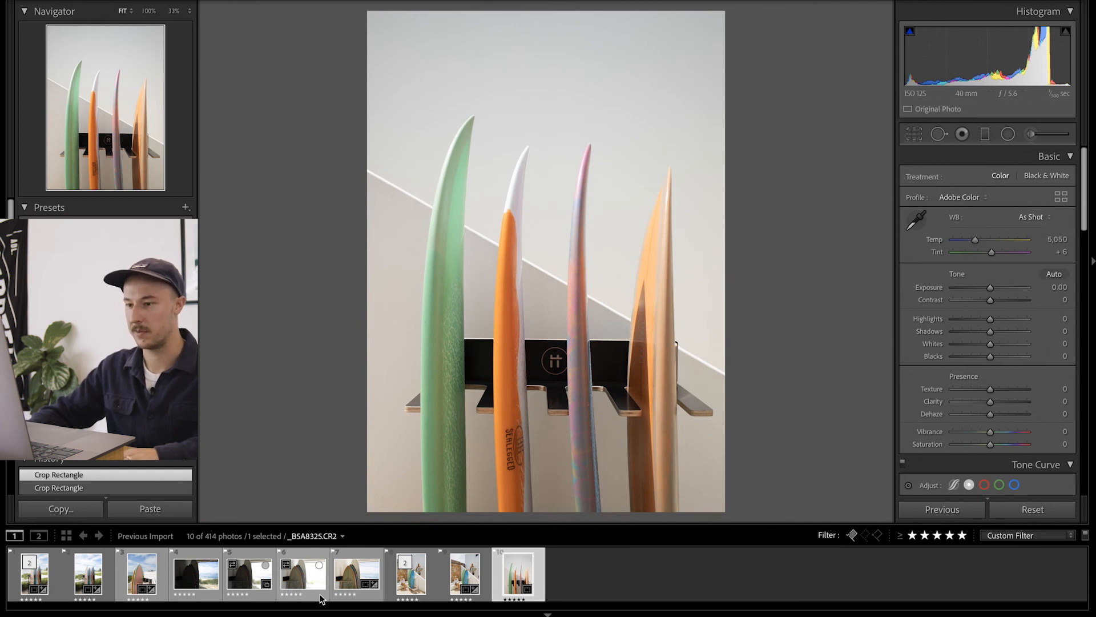
Step: Copy the develop settings from the original graded courtyard photo and paste them onto the surfboard rack photo
click(416, 580)
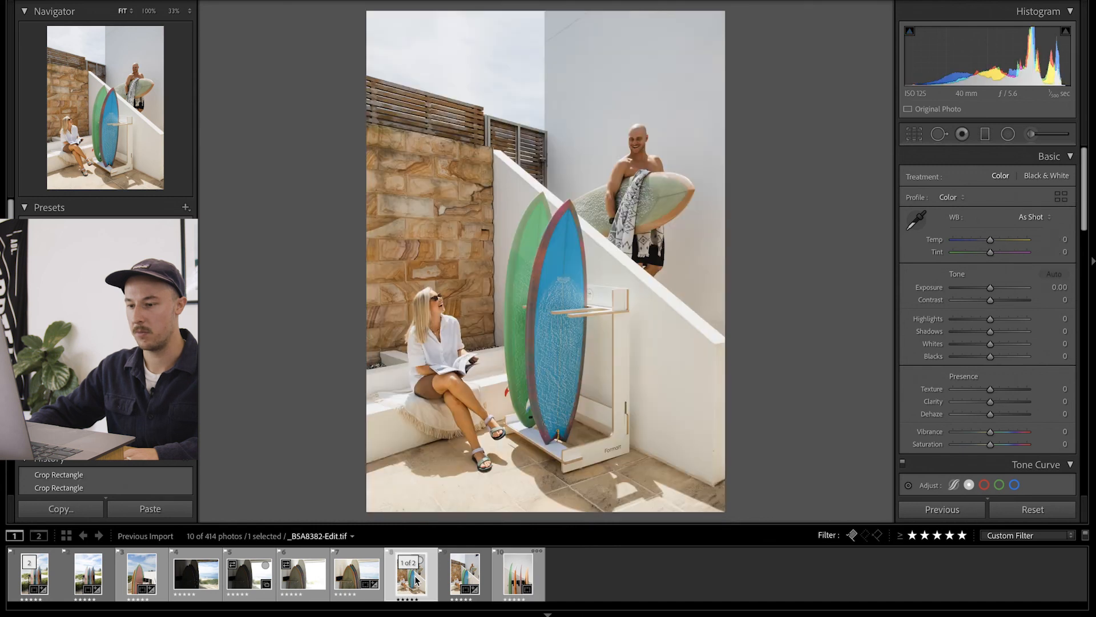
click(465, 576)
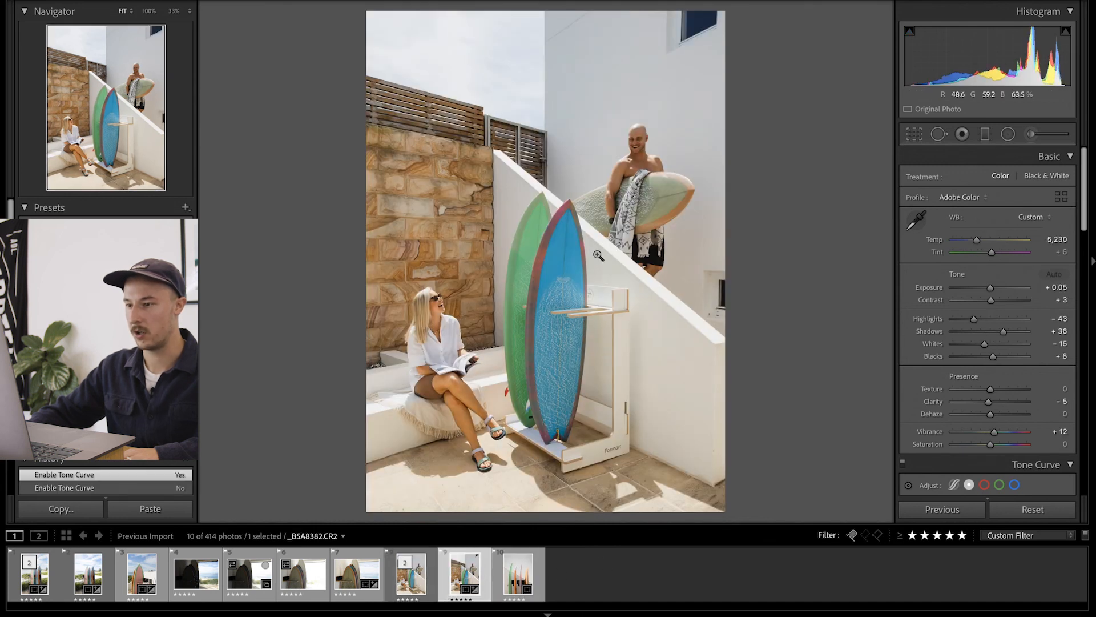
key(super+shift+c)
key(Return)
key(Right)
key(super+shift+v)
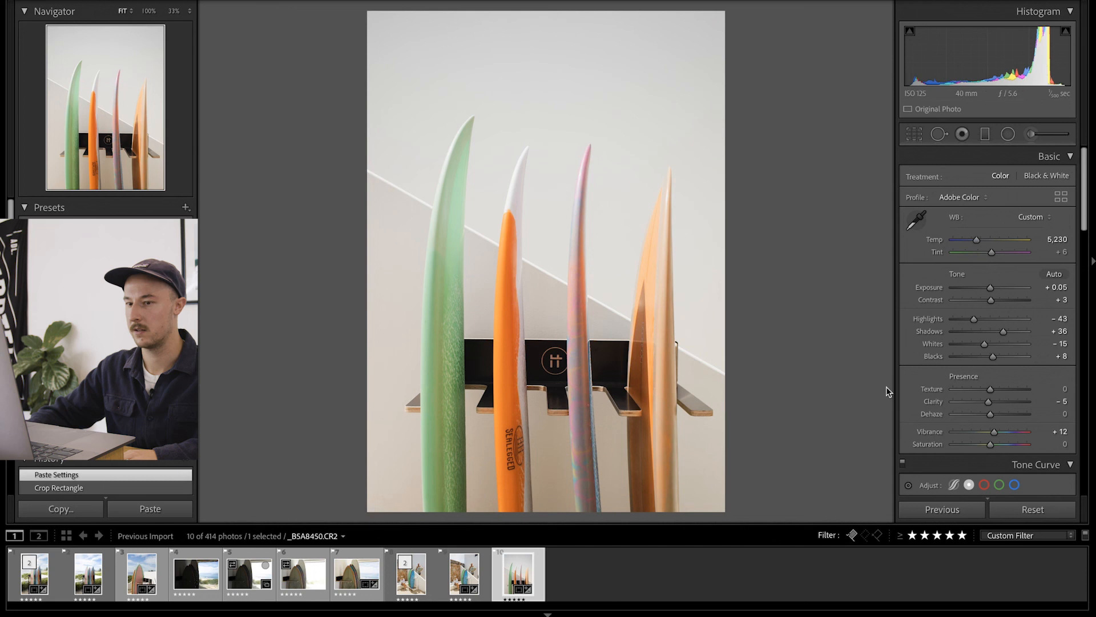
Step: Lower Shadows to +20 on the surfboard rack photo and compare it before and after the edits
drag(1003, 332, 999, 333)
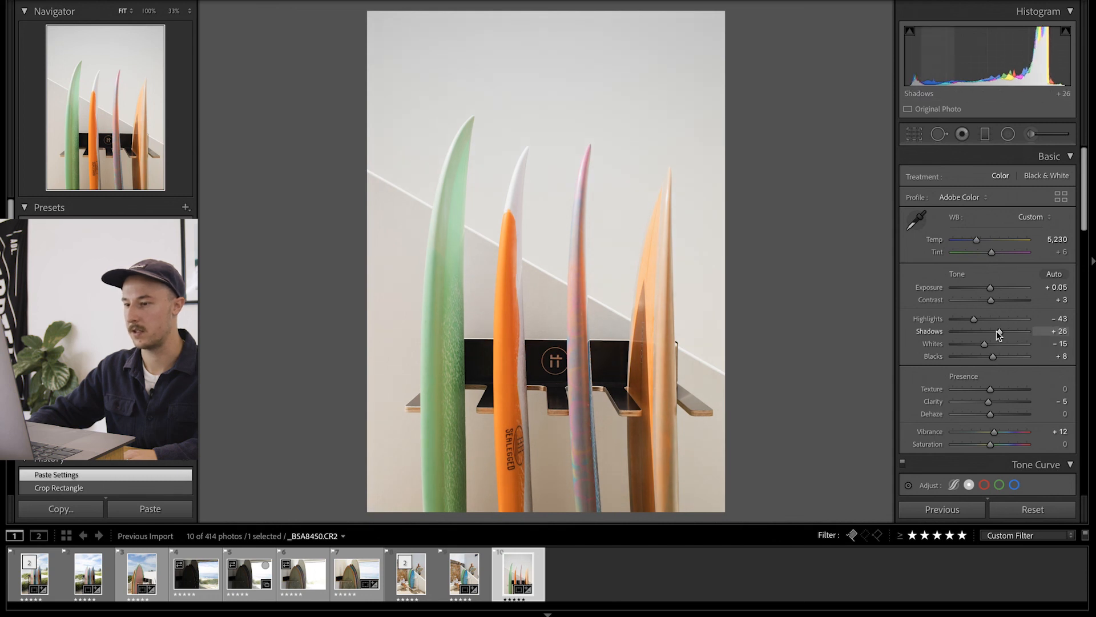
drag(997, 332, 997, 332)
key(y)
key(y)
Step: Slightly lower the tone curve's midtone and shadow points, the latter to input 54, output 44, and set Blacks to +38
scroll(993, 343, down, 4)
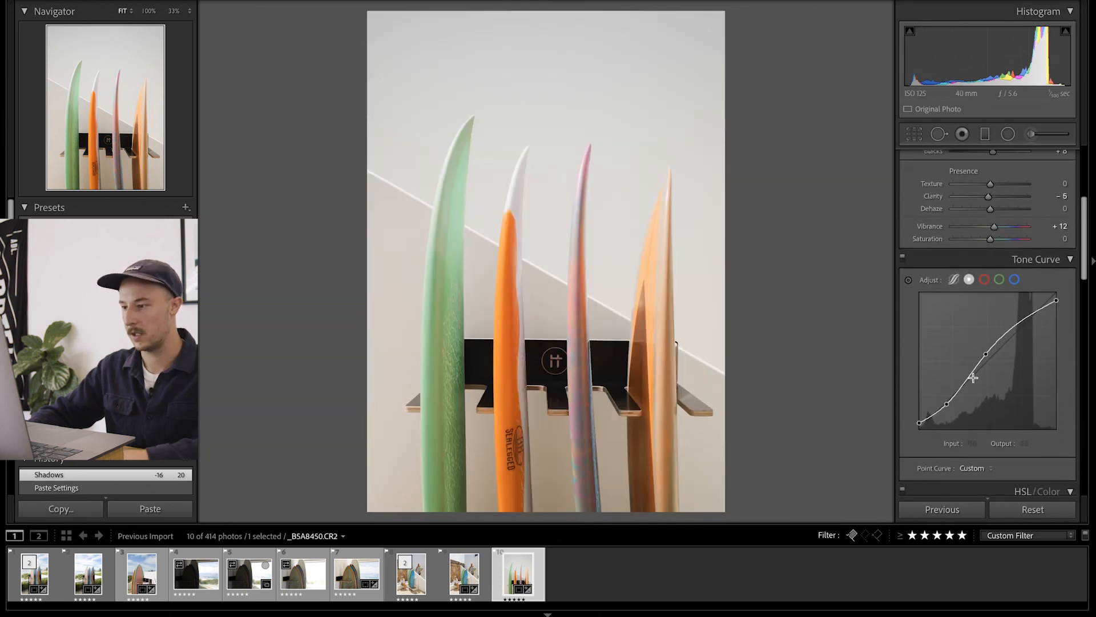
drag(987, 353, 989, 355)
drag(950, 404, 949, 405)
key(super+z)
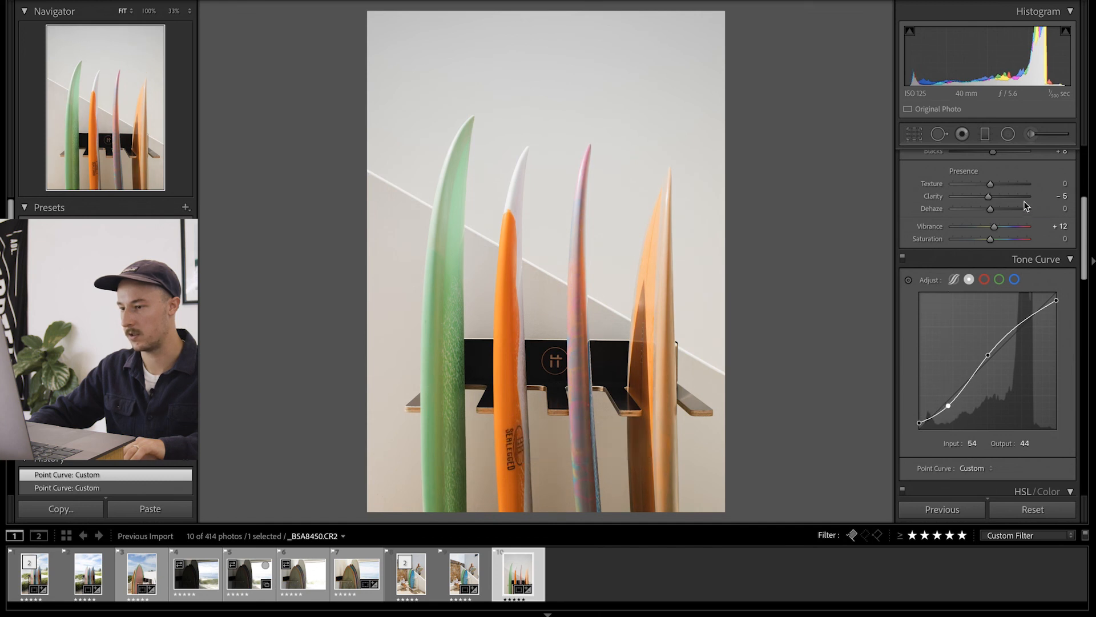
scroll(1025, 206, up, 3)
mouse_move(992, 261)
mouse_down()
mouse_move(974, 262)
mouse_move(1005, 262)
mouse_up()
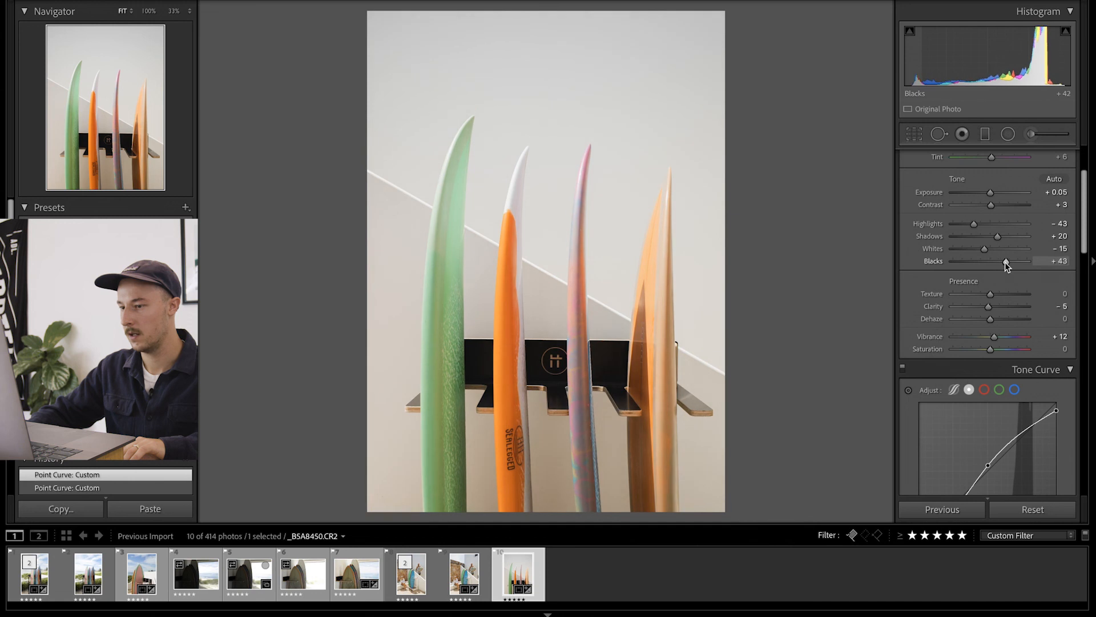
Step: Compare the surfboard rack photo with the tone curve switched off and on, leaving the curve enabled
scroll(912, 263, down, 4)
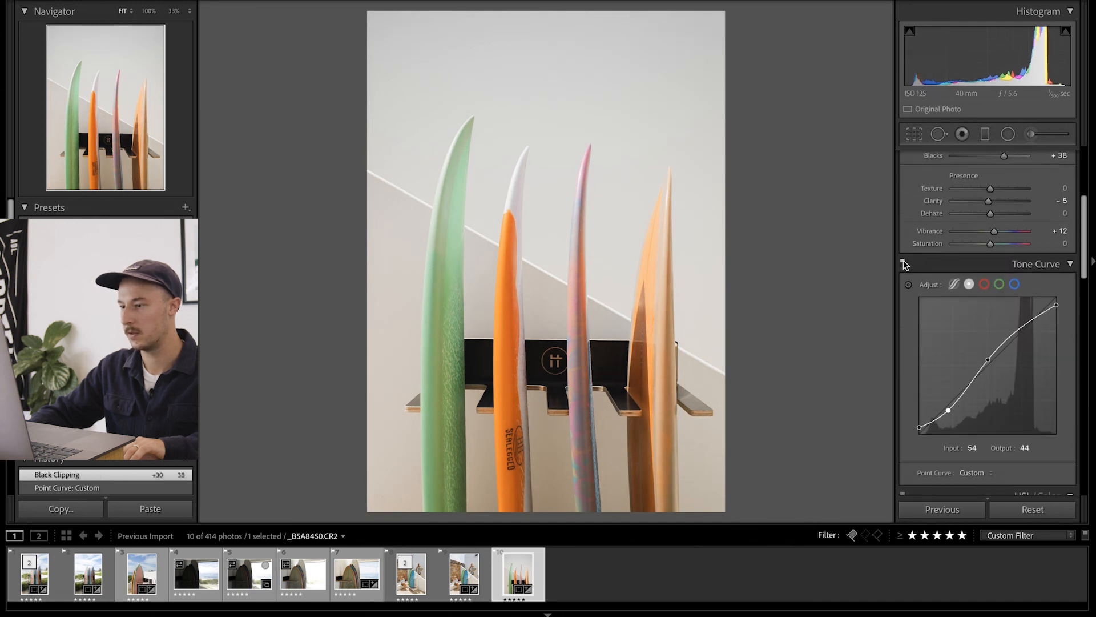
click(903, 262)
click(903, 262)
click(903, 262)
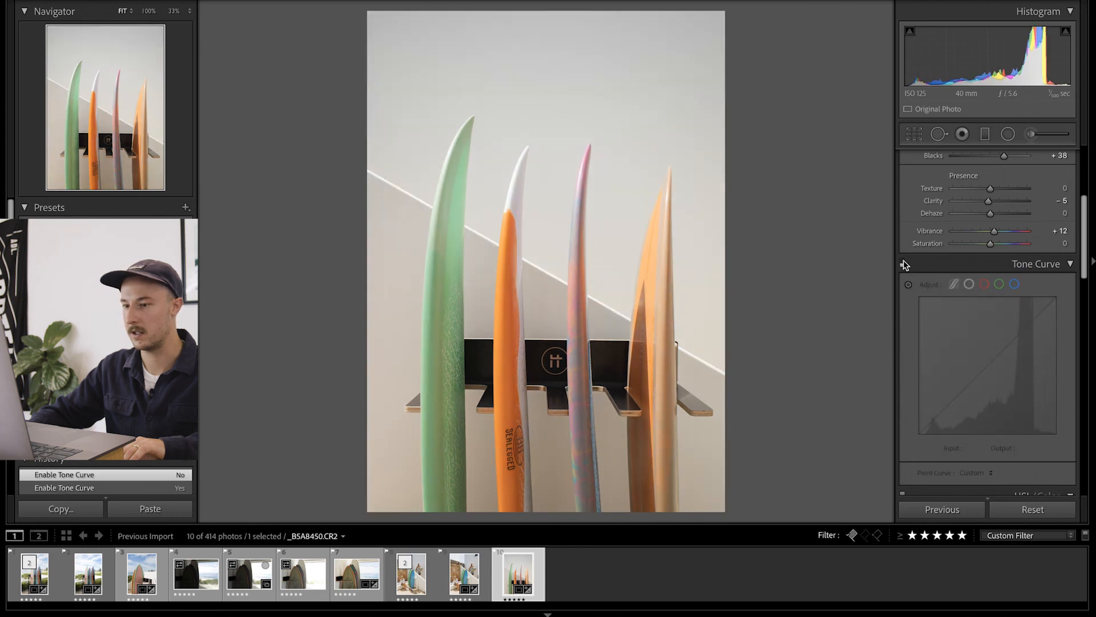
click(903, 262)
click(902, 262)
click(903, 262)
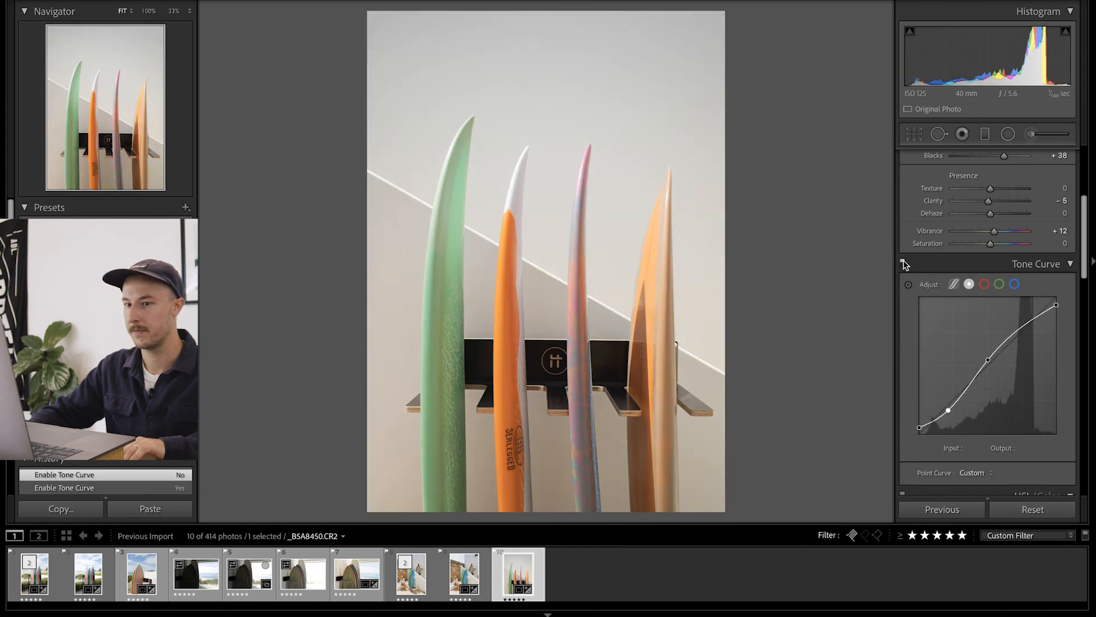
Step: Add a wide diagonal graduated filter across the surfboard rack photo, with its Highlights reset to 0 and Exposure at 0.50
click(985, 134)
drag(324, 134, 733, 331)
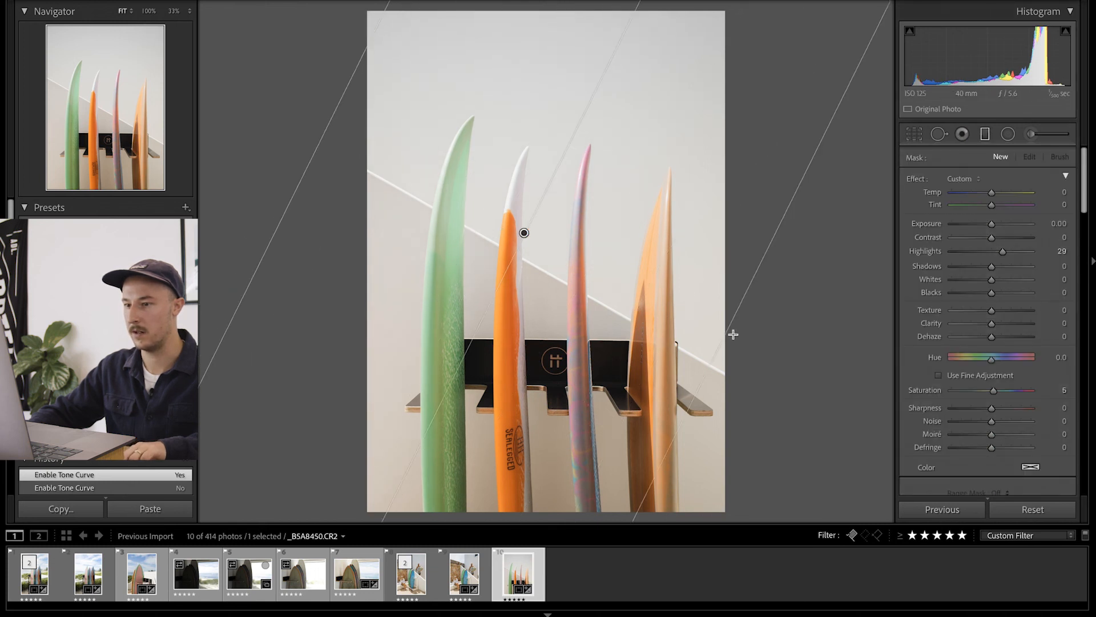
drag(360, 62, 275, 32)
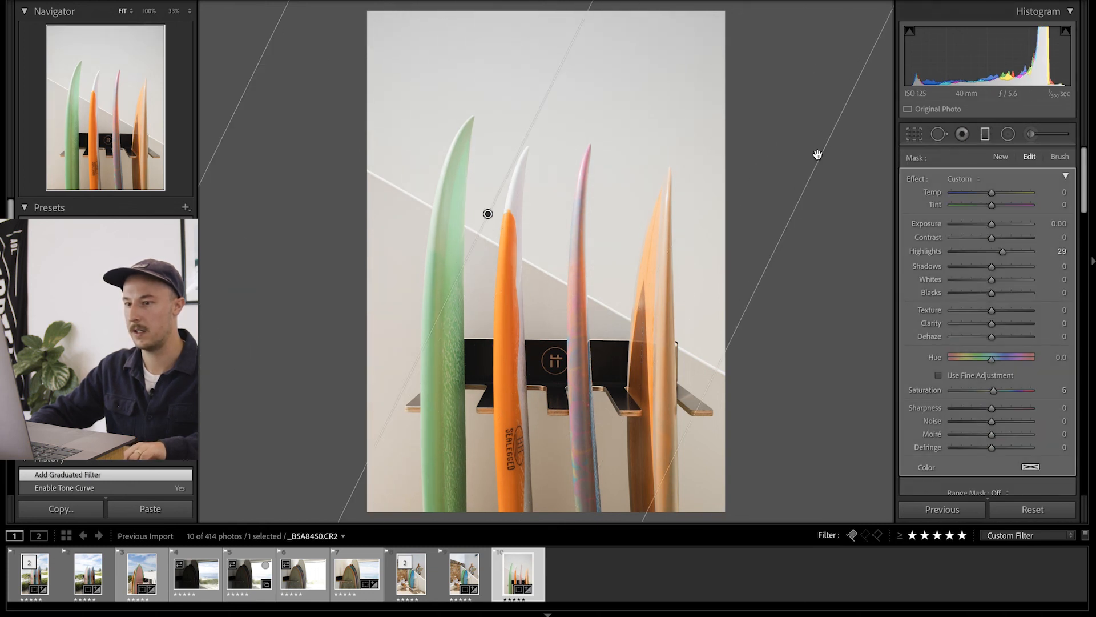
double_click(1002, 252)
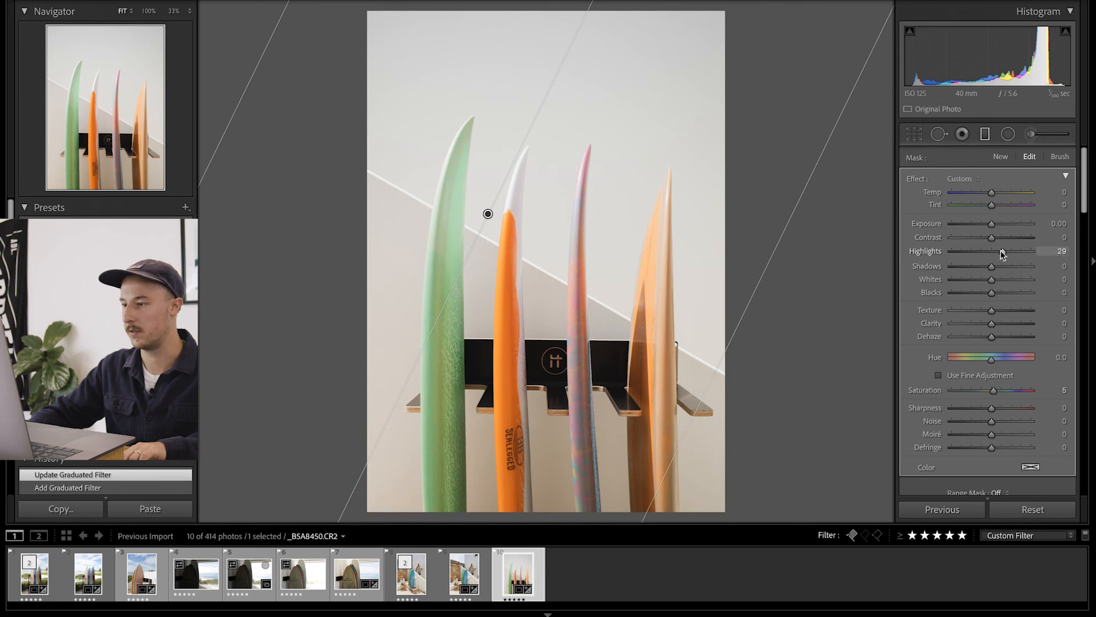
drag(996, 221, 998, 221)
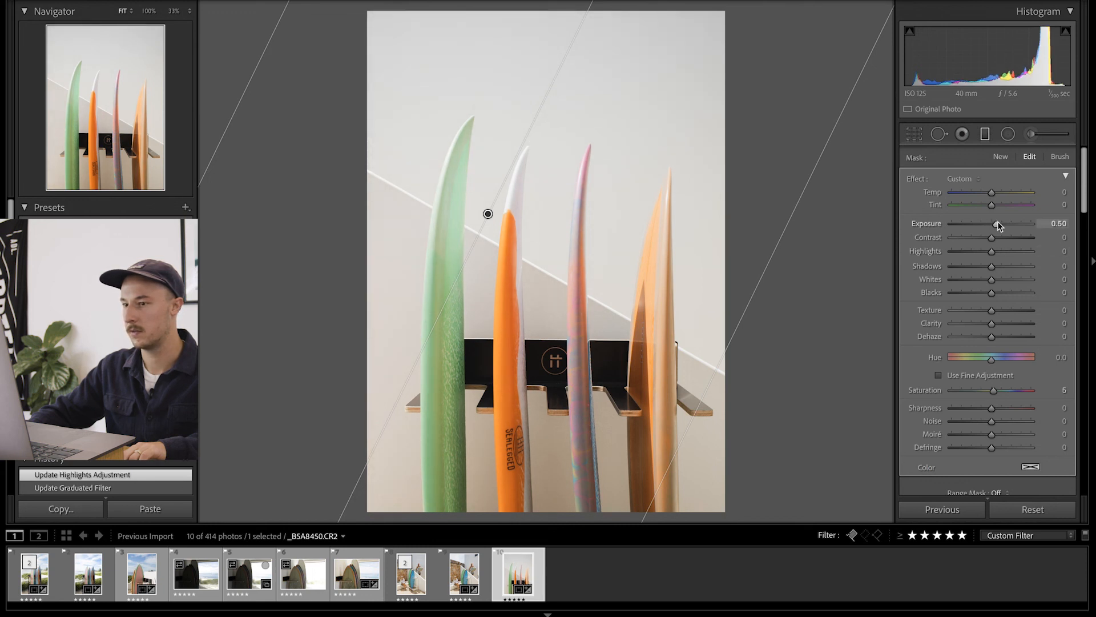
click(985, 138)
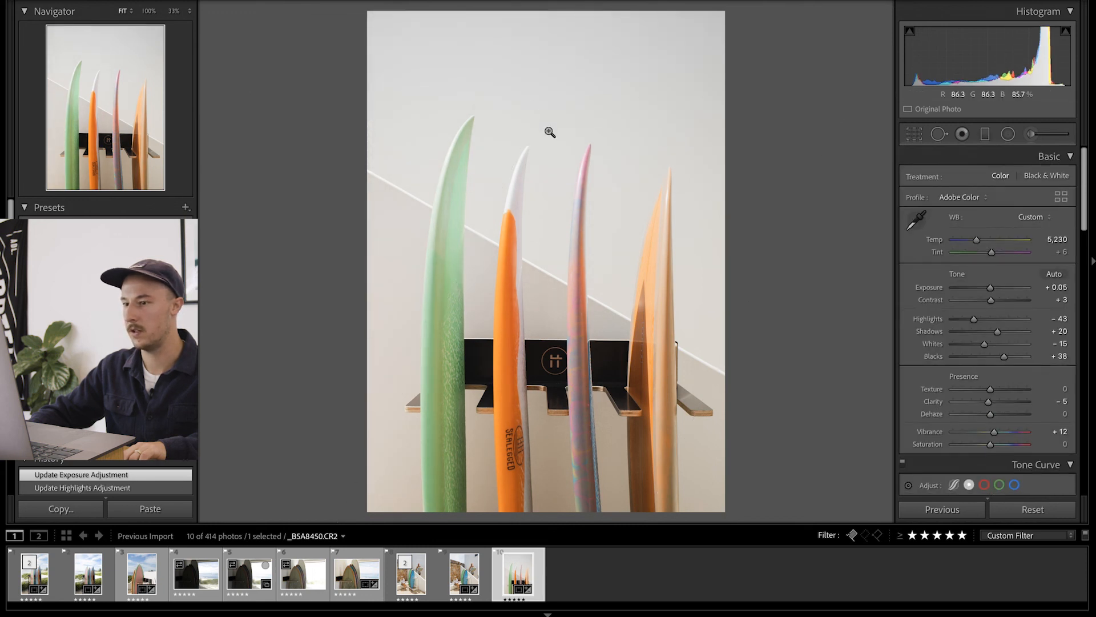
Step: Drop the three bracketed exposures of the indoor window shot and the second version of the courtyard photo from the filtered set
scroll(978, 252, down, 2)
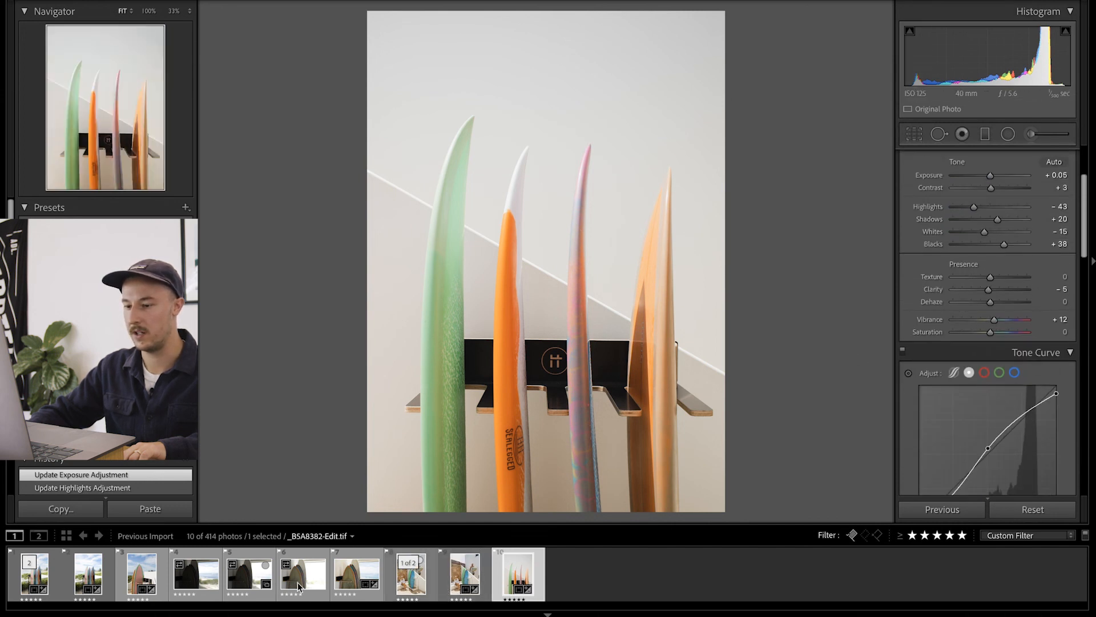
click(198, 575)
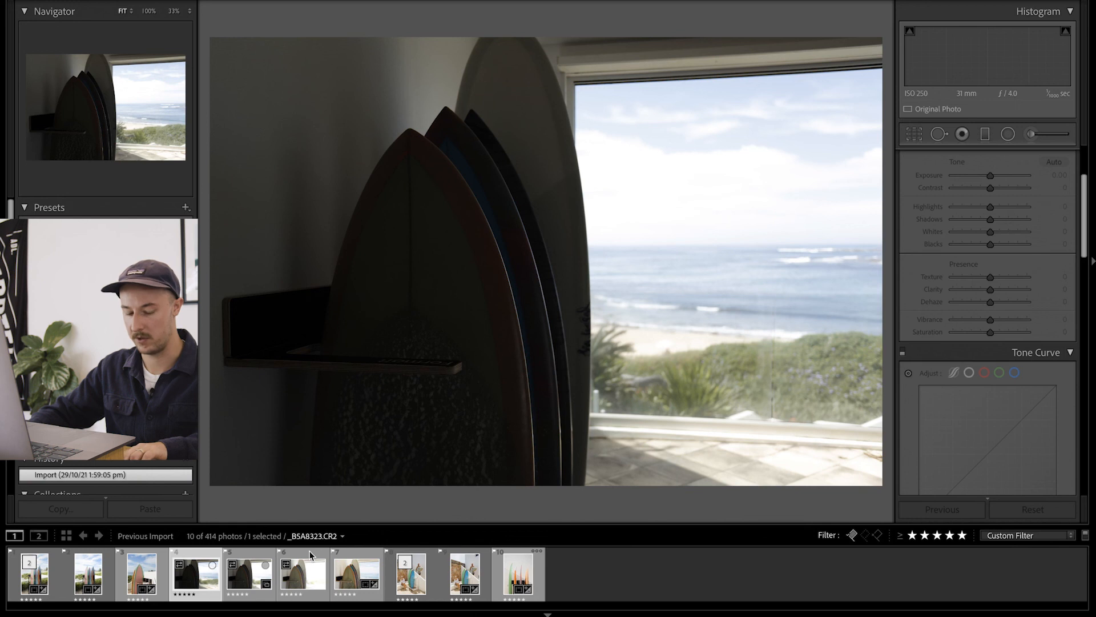
shift+click(309, 550)
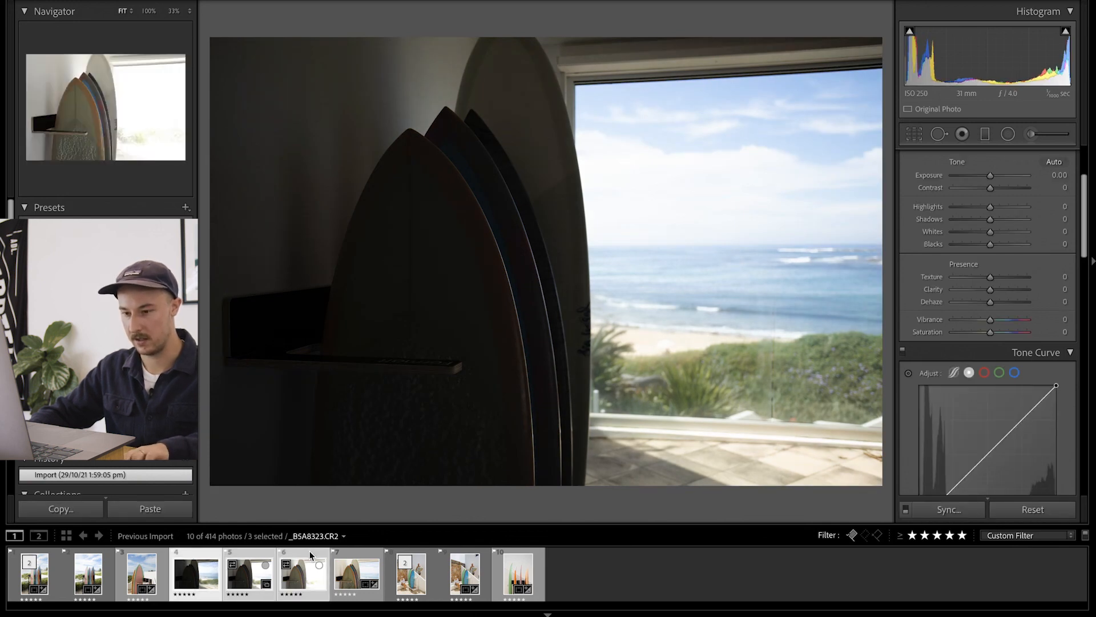
key(u)
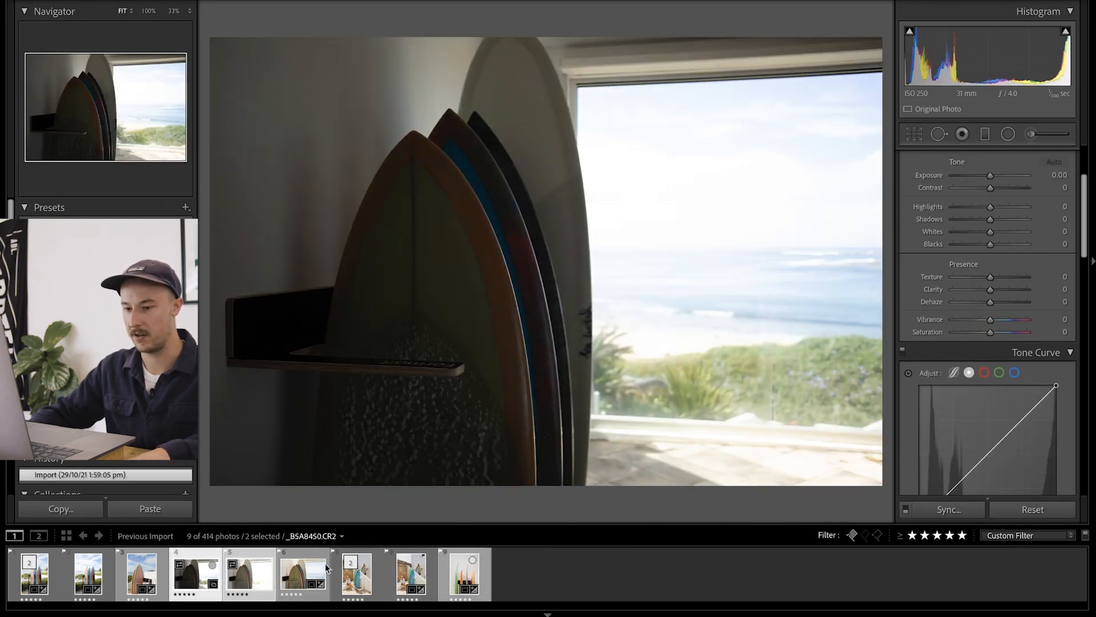
key(u)
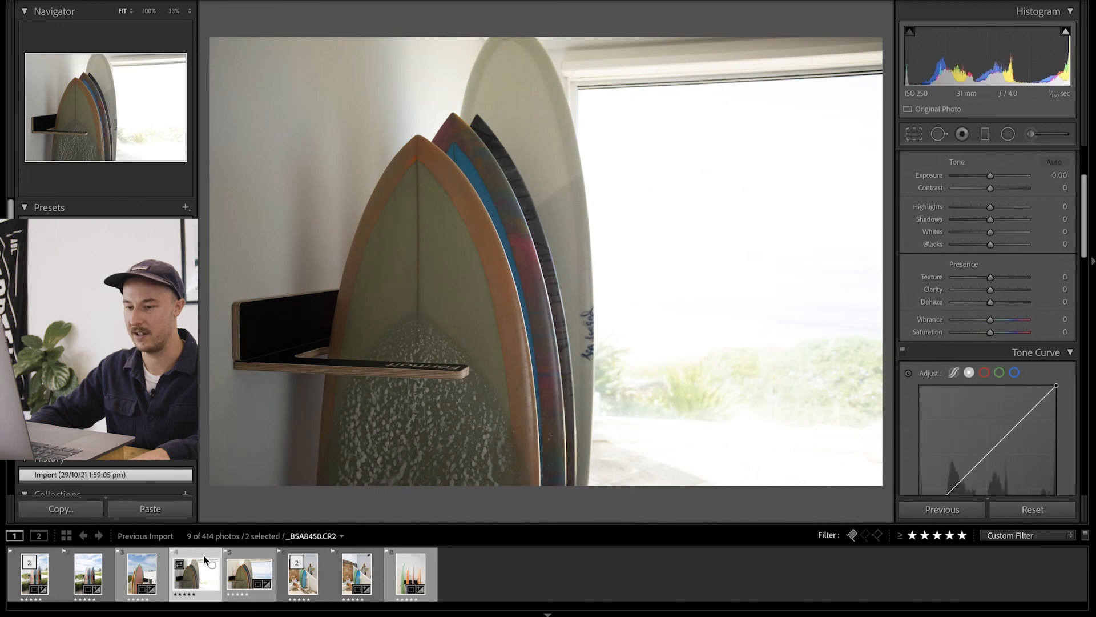
key(u)
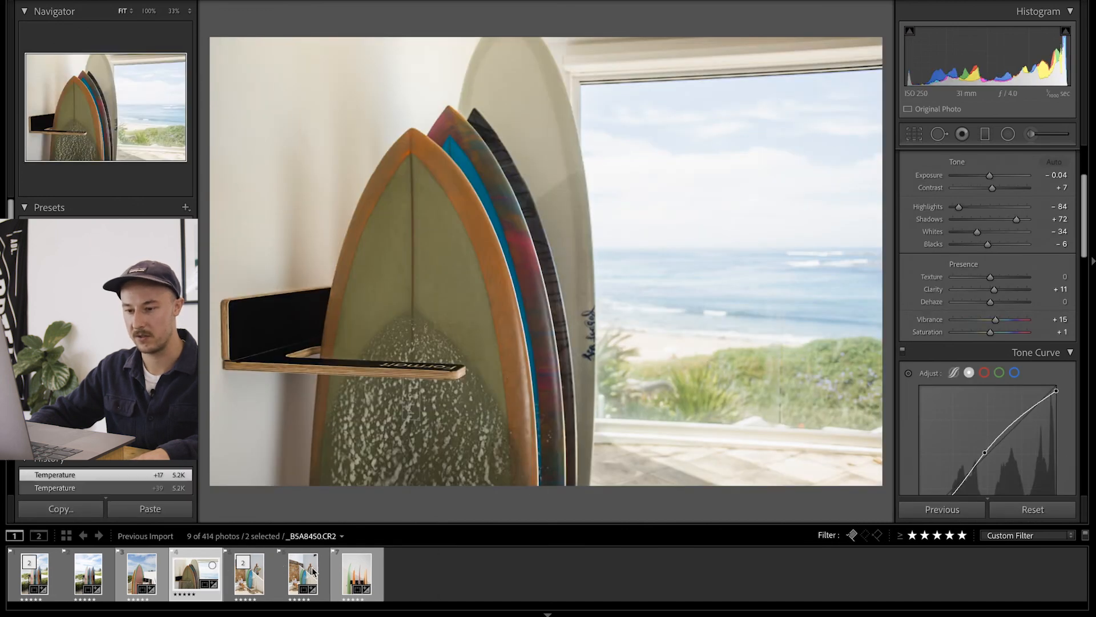
click(297, 580)
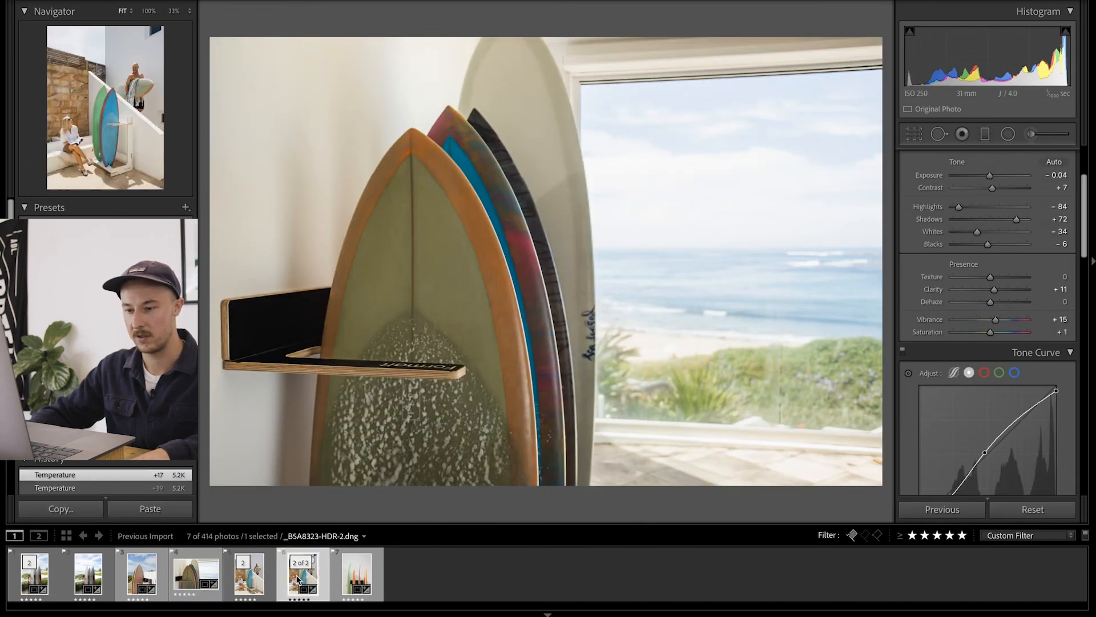
key(0)
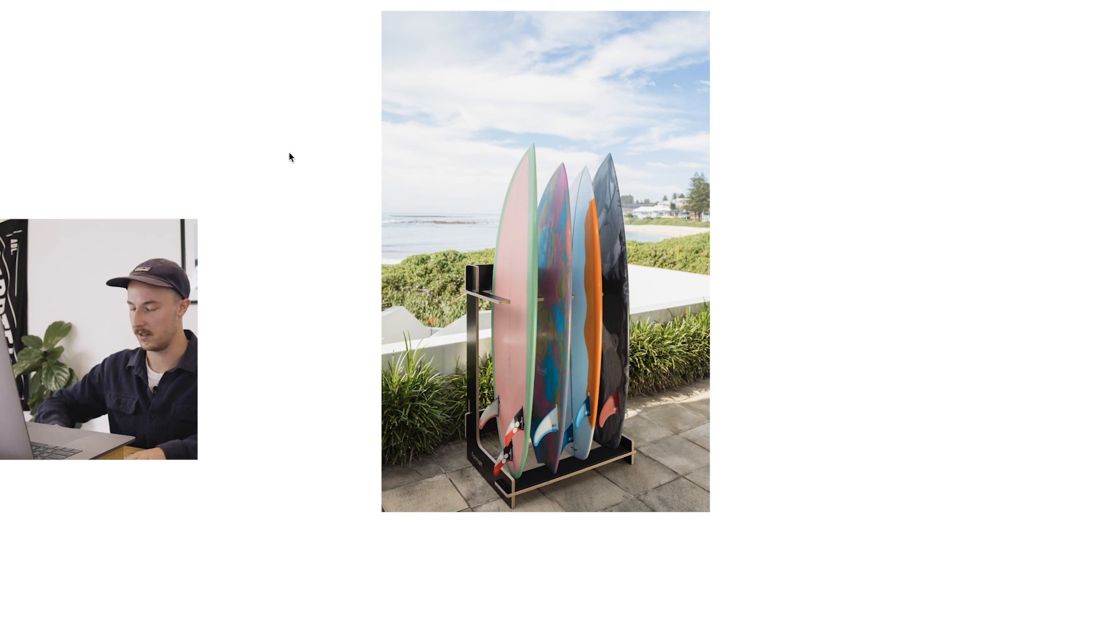
Step: Review the finished surfboard rack photos one after another in full-screen view against a white background
key(Right)
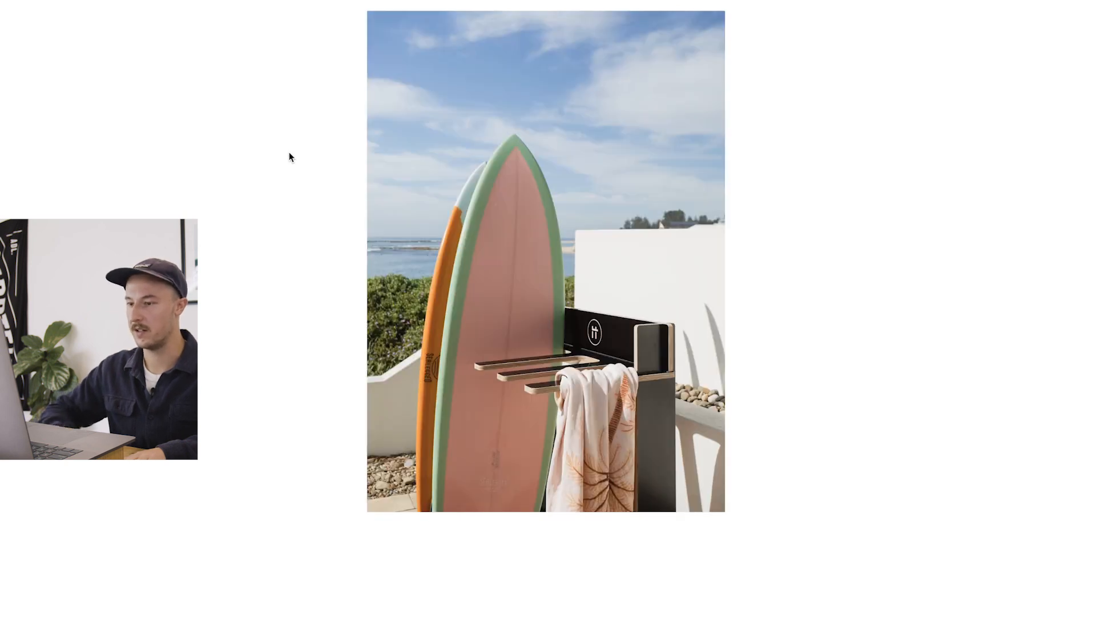